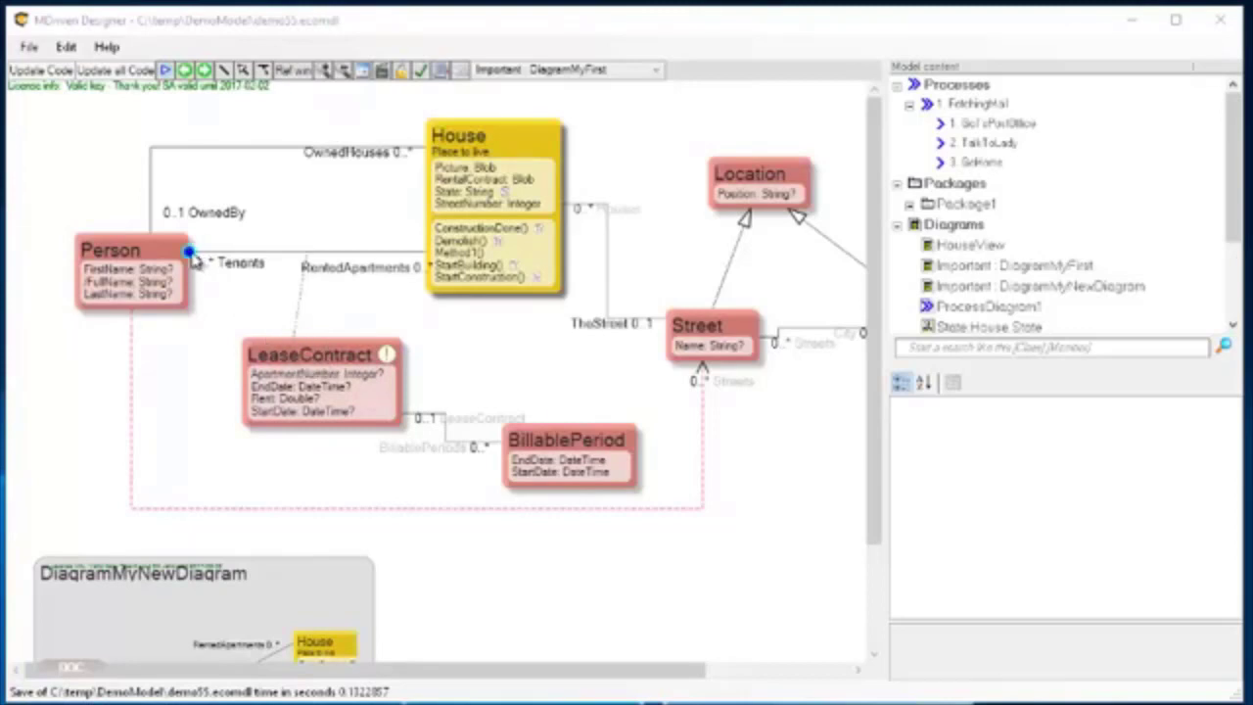
# Shift the RentedApartments role label clear of the House class.
pyautogui.click(422, 273)
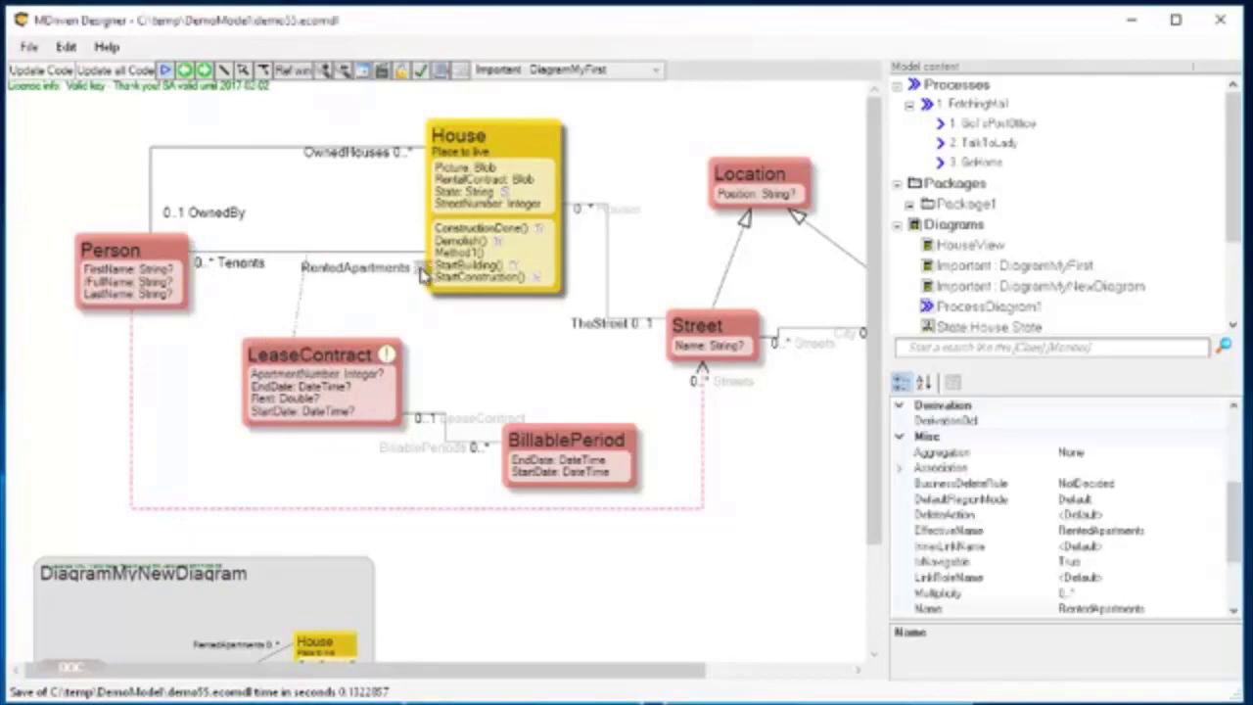
pyautogui.click(394, 274)
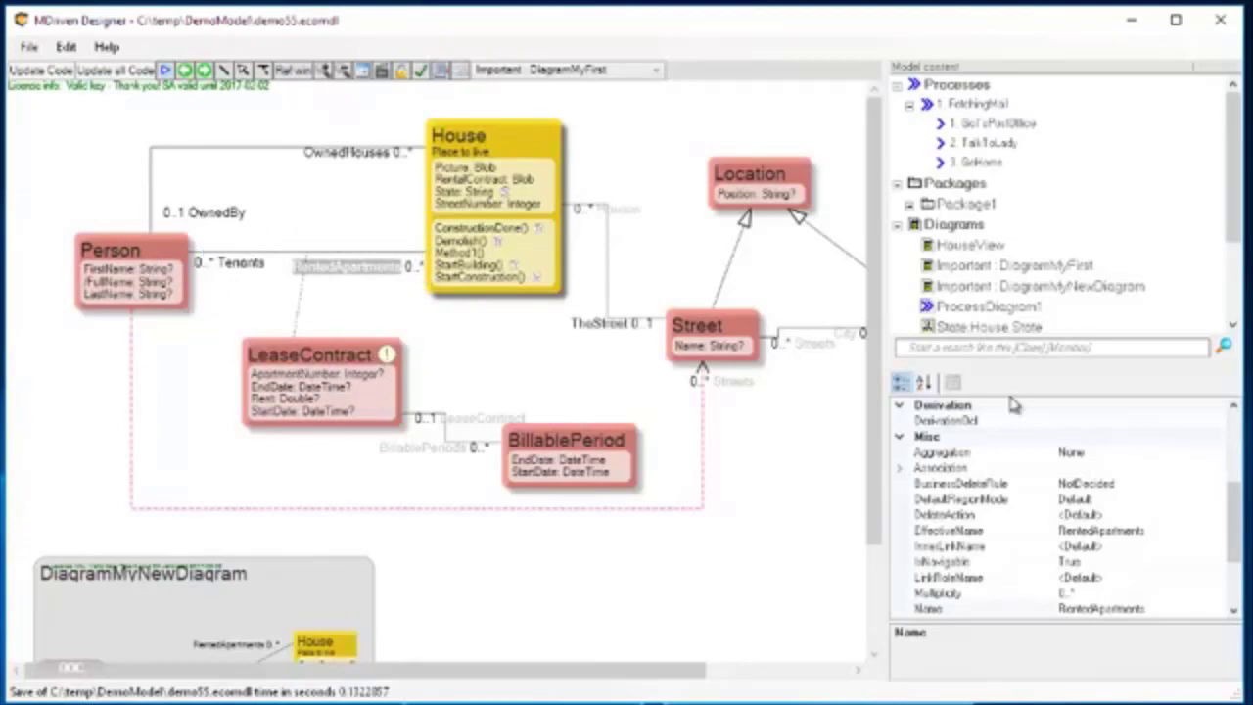
# Add a new class diagram under the model's Diagrams node and open the empty diagram.
pyautogui.click(960, 226)
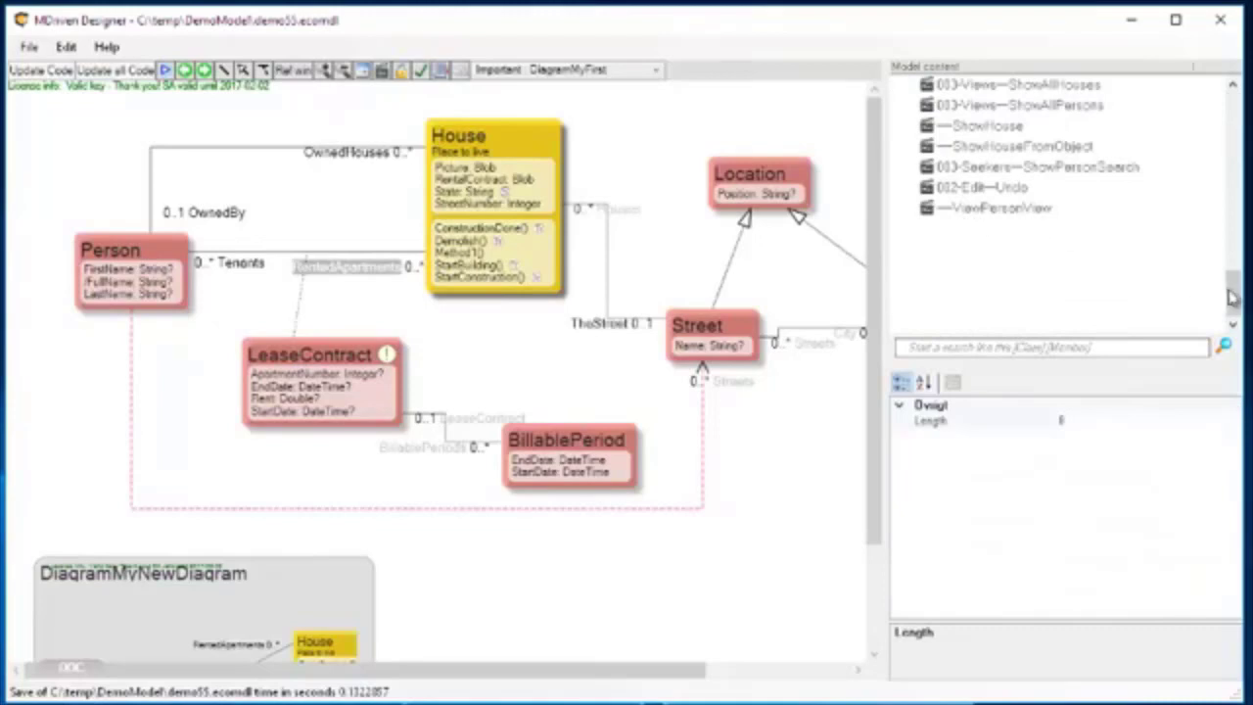
pyautogui.moveTo(1231, 296); pyautogui.dragTo(1231, 142)
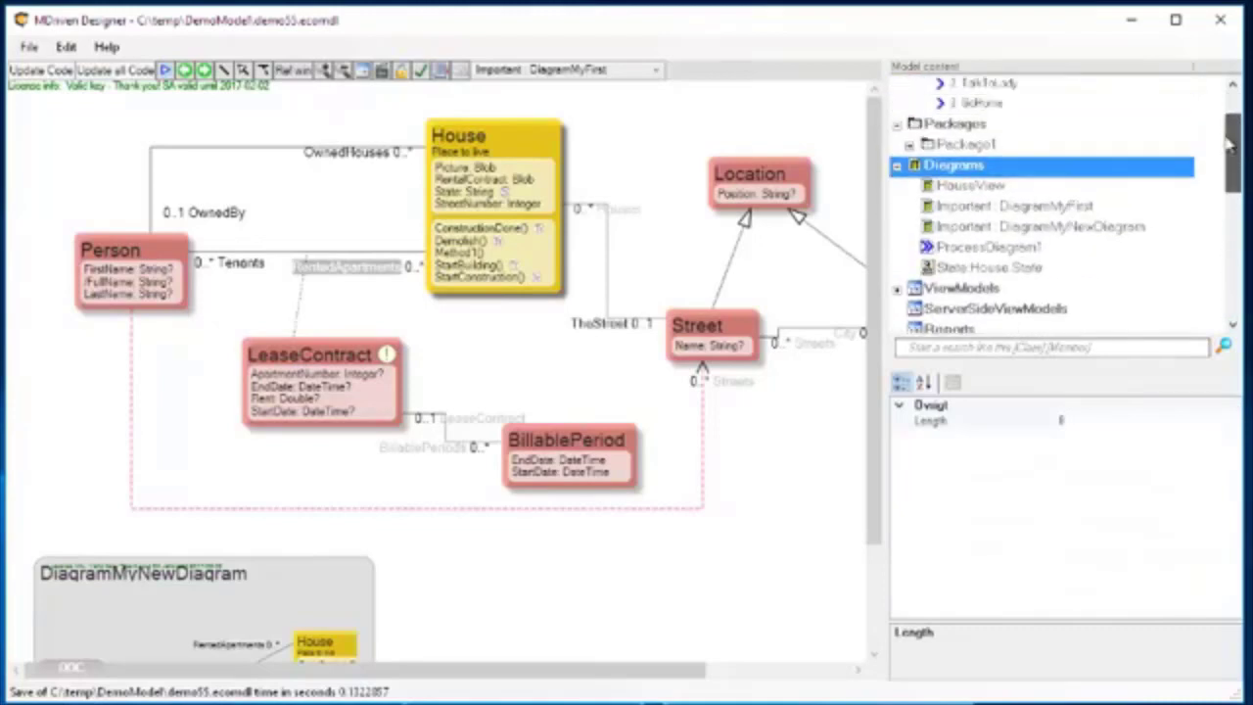
pyautogui.rightClick(957, 169)
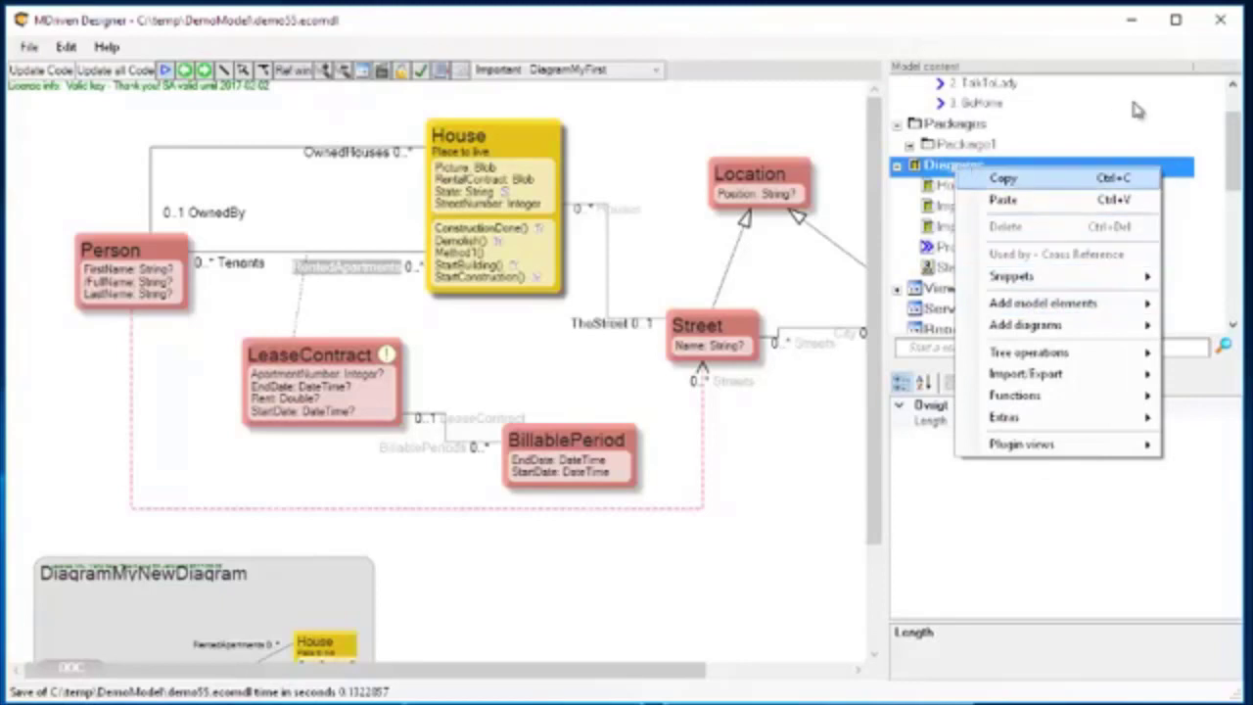
pyautogui.click(1066, 24)
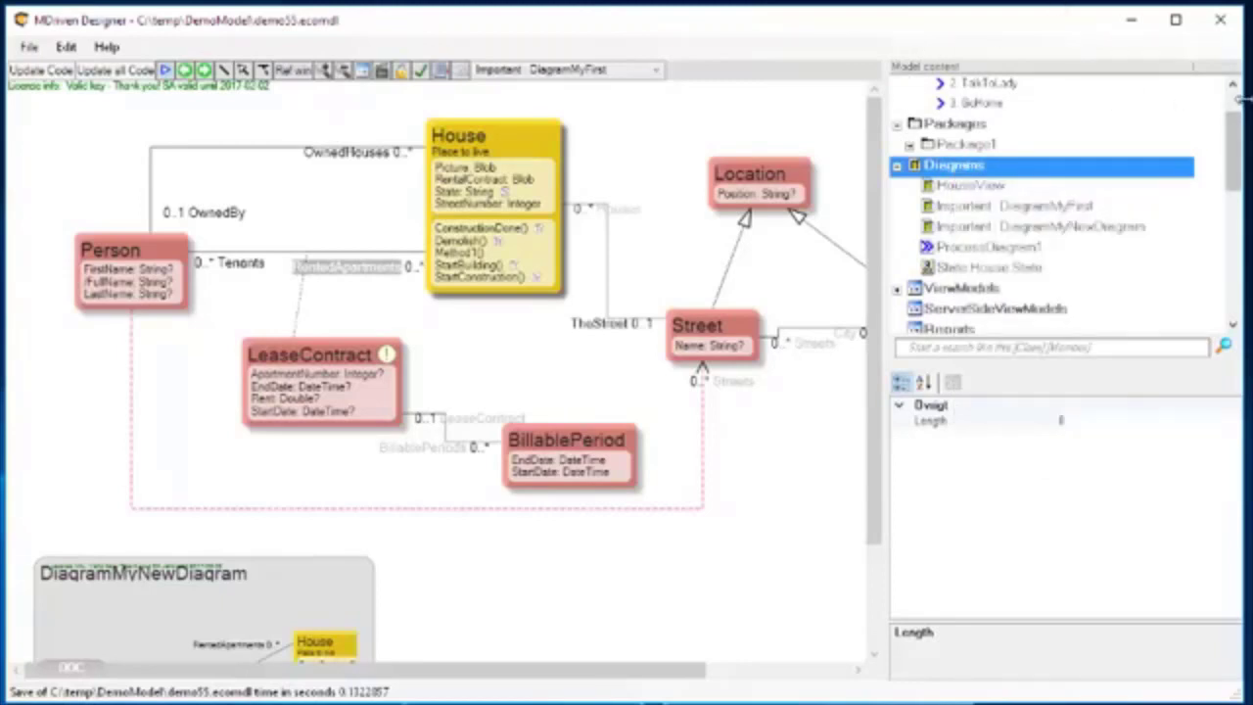
pyautogui.moveTo(1241, 101); pyautogui.dragTo(810, 106)
pyautogui.rightClick(657, 170)
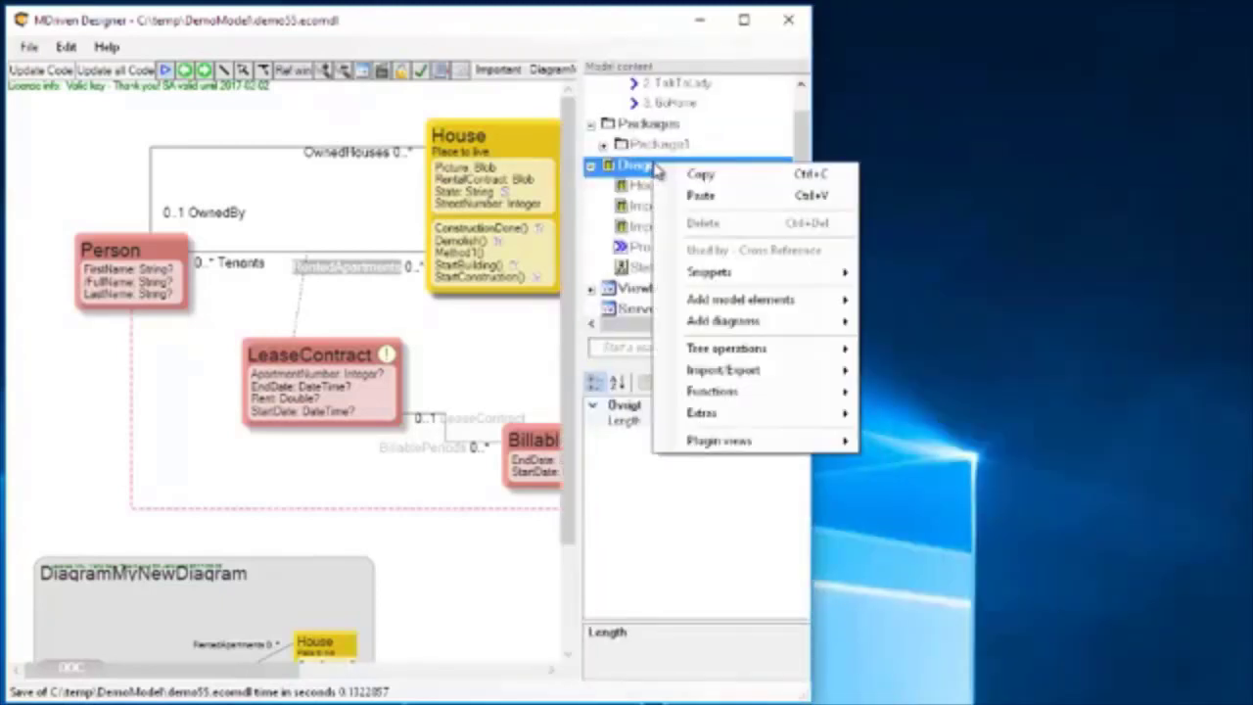
pyautogui.moveTo(751, 304)
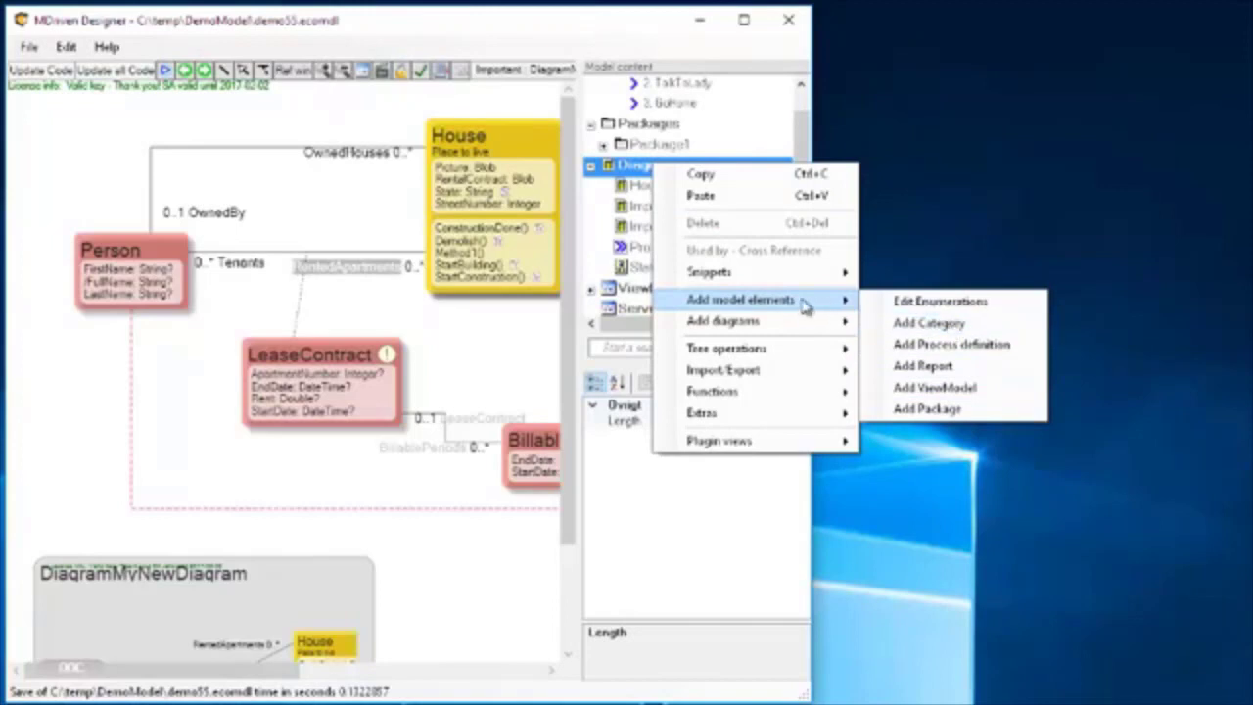
pyautogui.moveTo(802, 324)
pyautogui.click(941, 345)
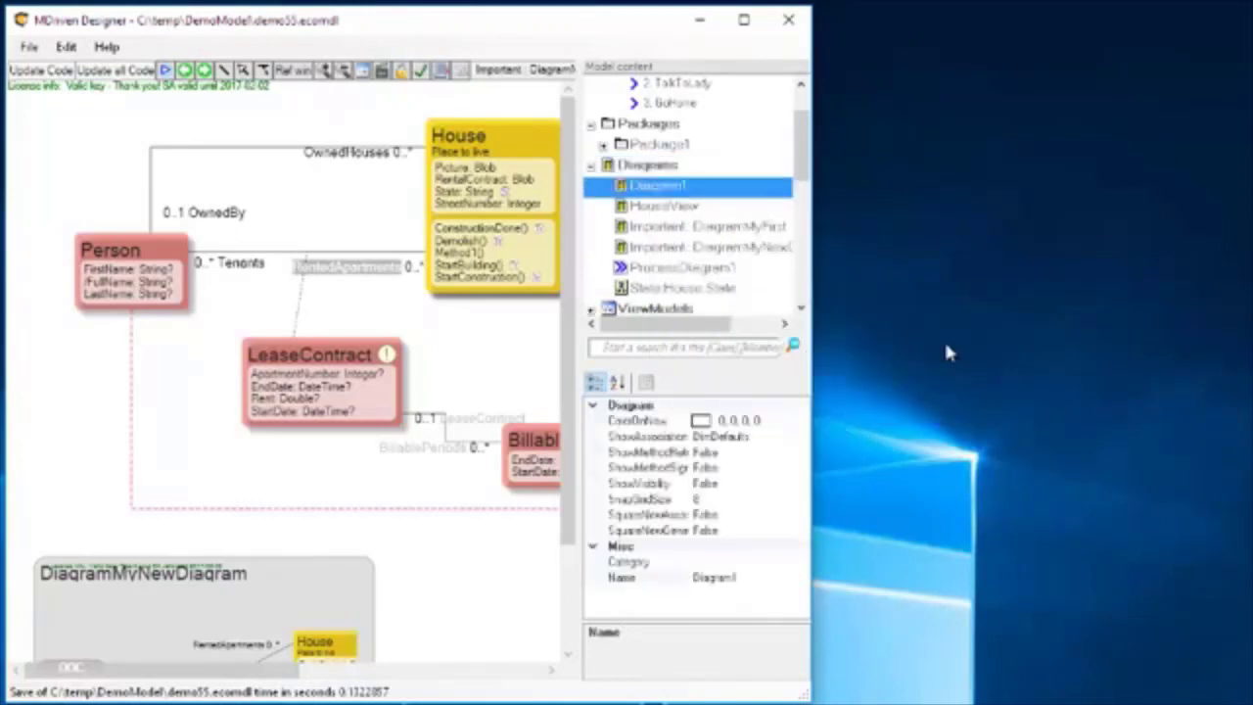
pyautogui.doubleClick(626, 188)
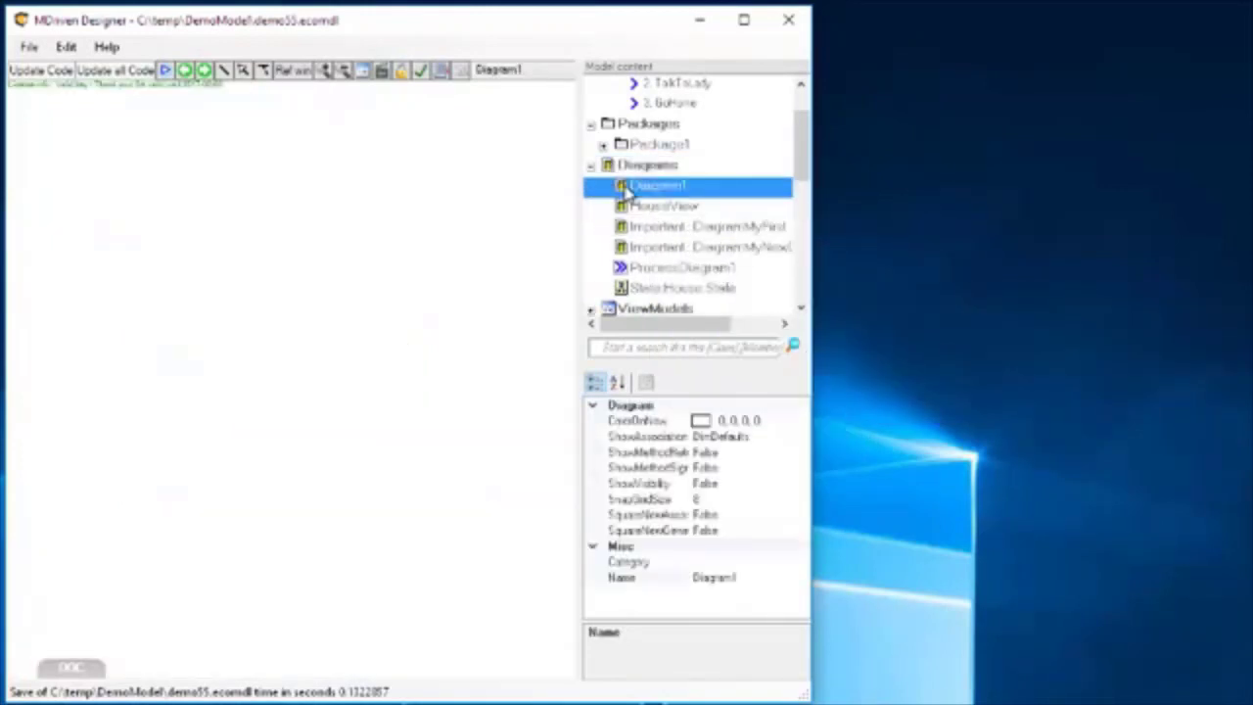
# Search the model for "house" and place the House class on the empty diagram.
pyautogui.moveTo(819, 195); pyautogui.dragTo(945, 196)
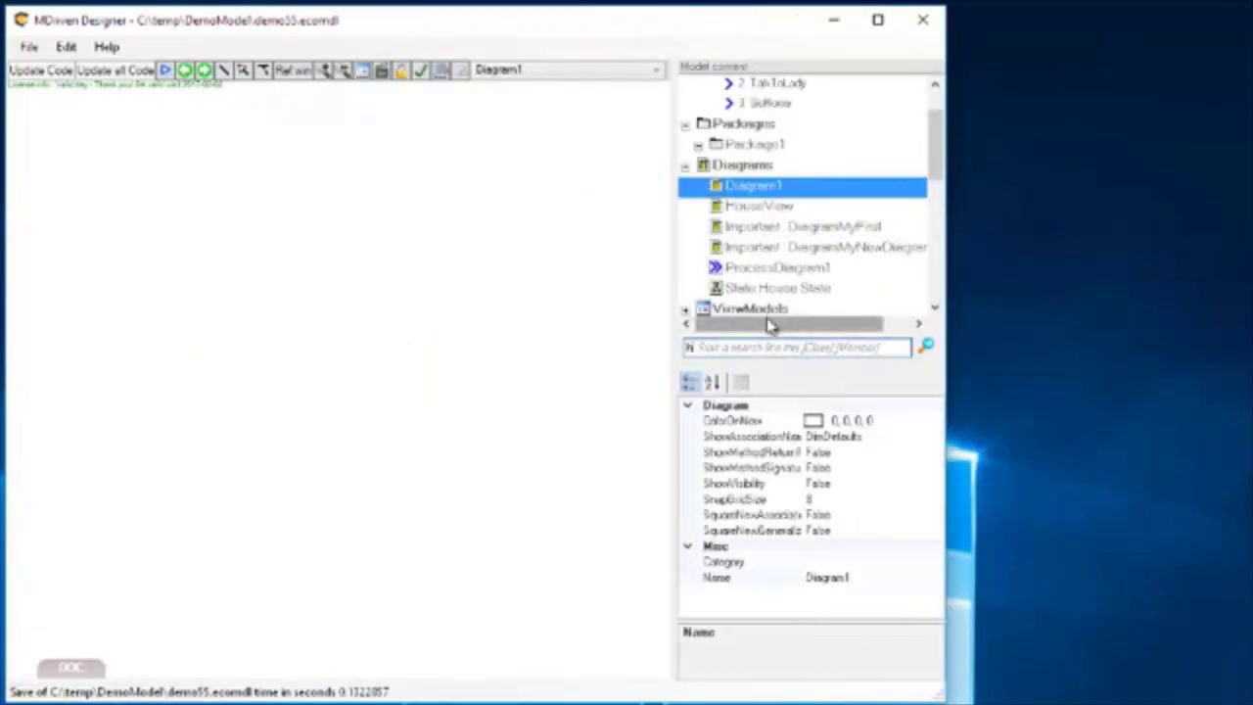
pyautogui.write('hous')
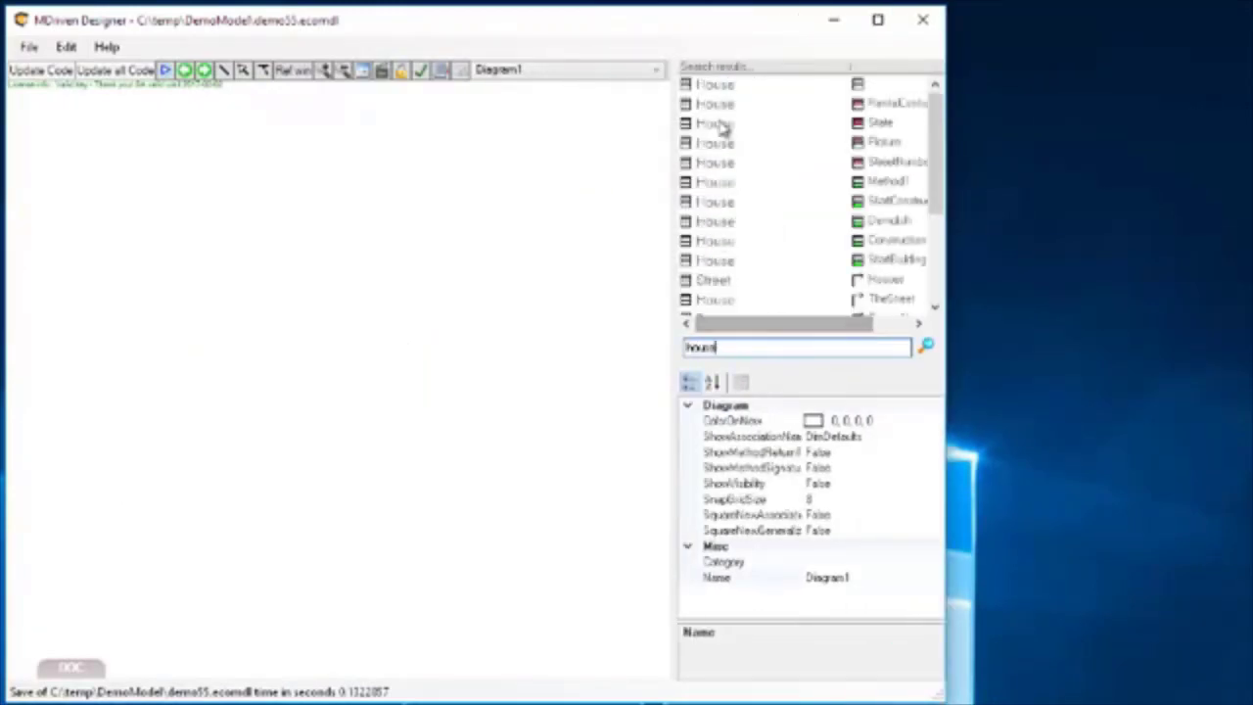
pyautogui.moveTo(709, 85); pyautogui.dragTo(164, 242)
# Search the model for "Per" and place the Person class on the diagram to the right of House.
pyautogui.doubleClick(724, 350)
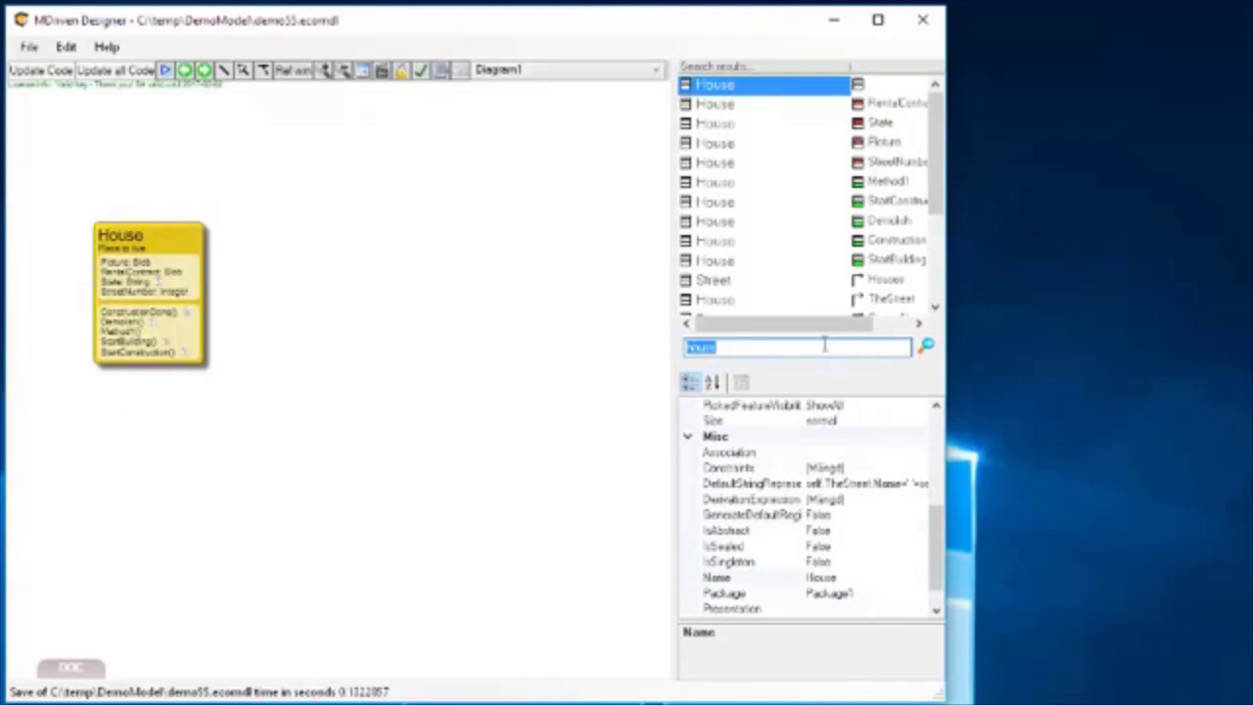
pyautogui.write('Per')
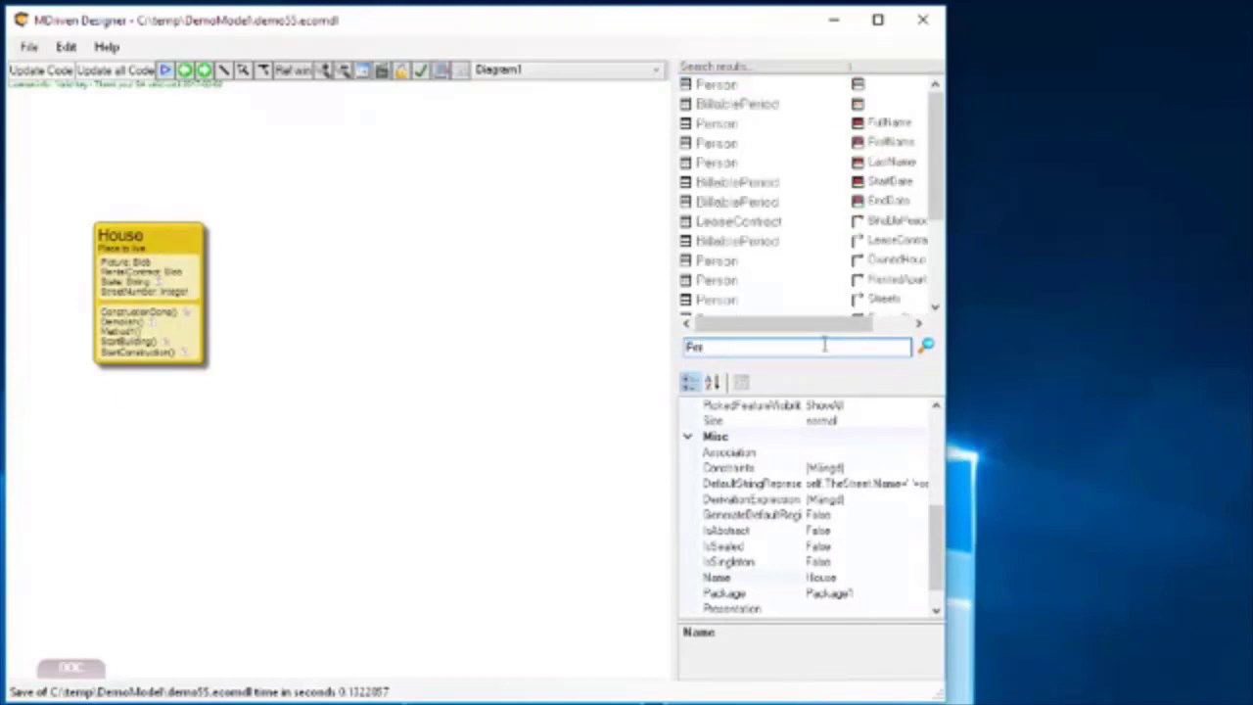
pyautogui.click(714, 85)
pyautogui.moveTo(465, 280); pyautogui.dragTo(564, 284)
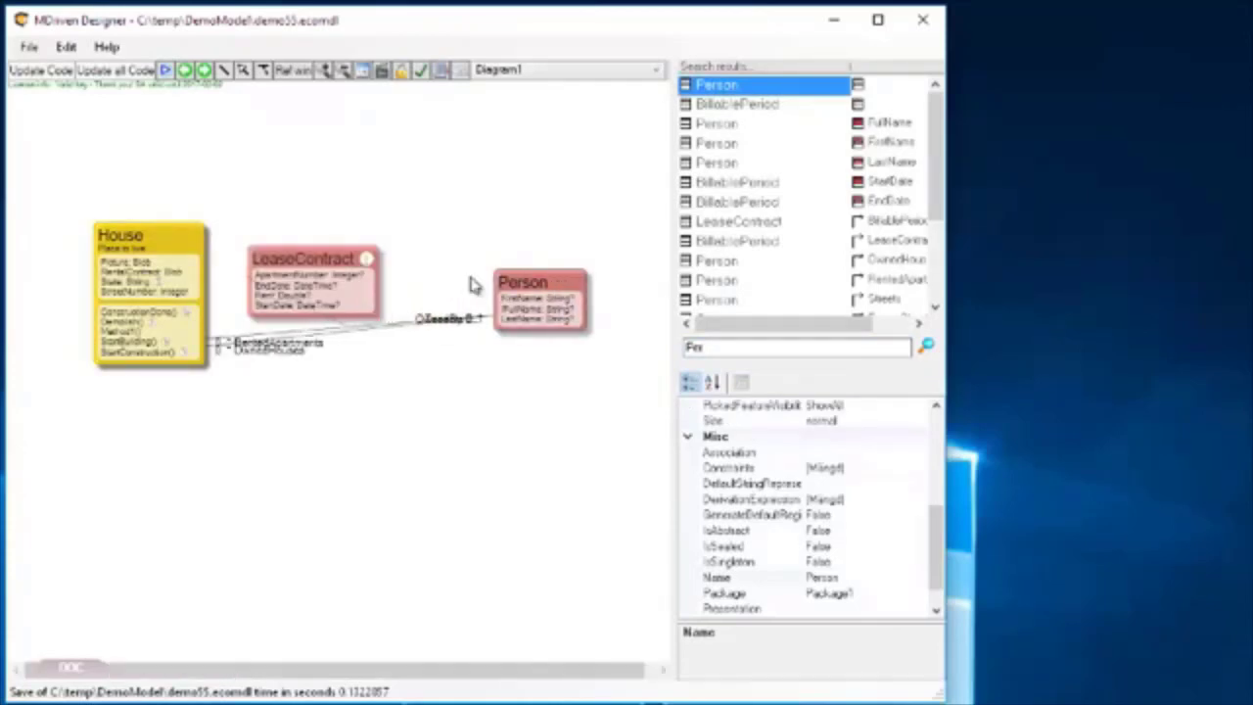
# Move LeaseContract above the links and straighten the RentedApartments–Tenants association, separating it from the OwnedHouses–OwnedBy one.
pyautogui.moveTo(321, 256); pyautogui.dragTo(405, 178)
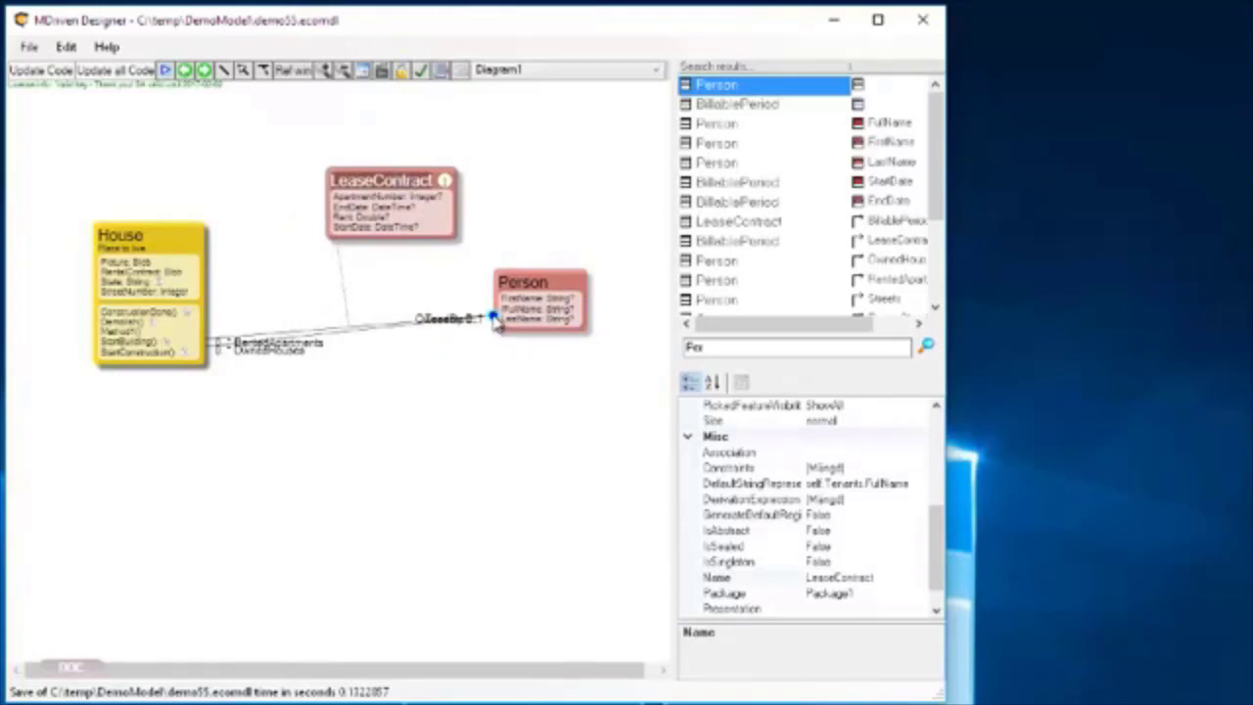
pyautogui.click(497, 323)
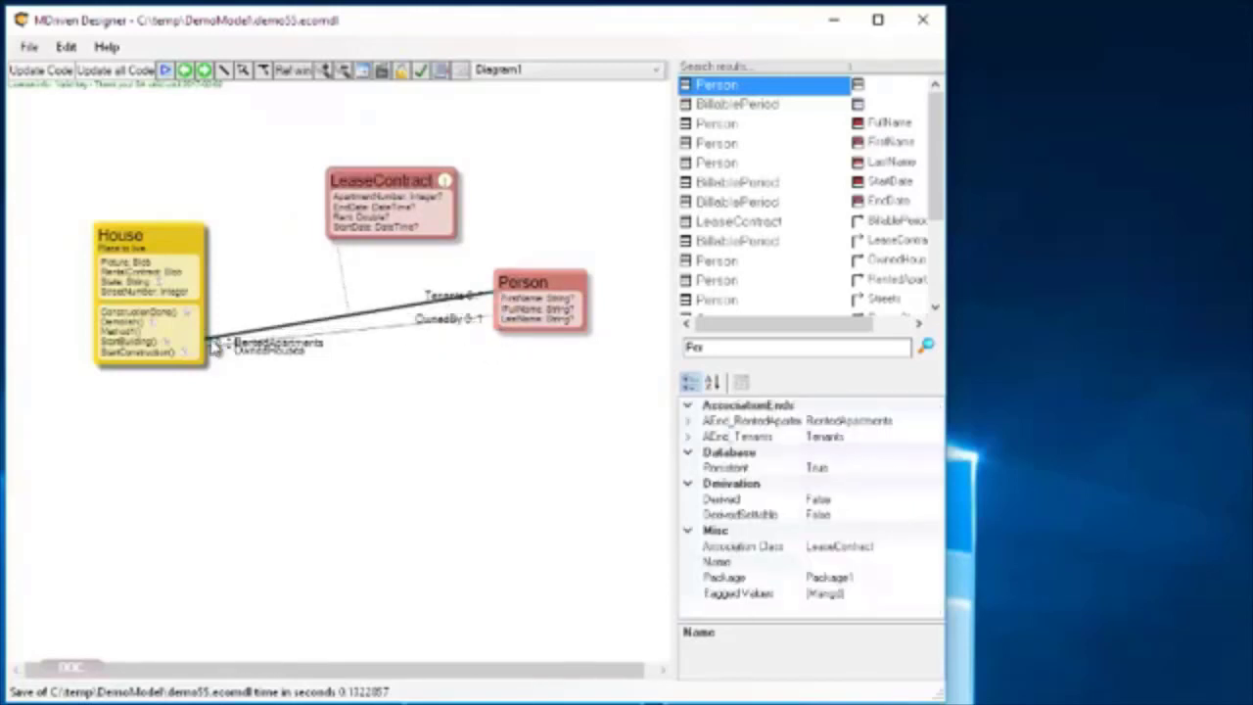
pyautogui.moveTo(207, 341); pyautogui.dragTo(209, 294)
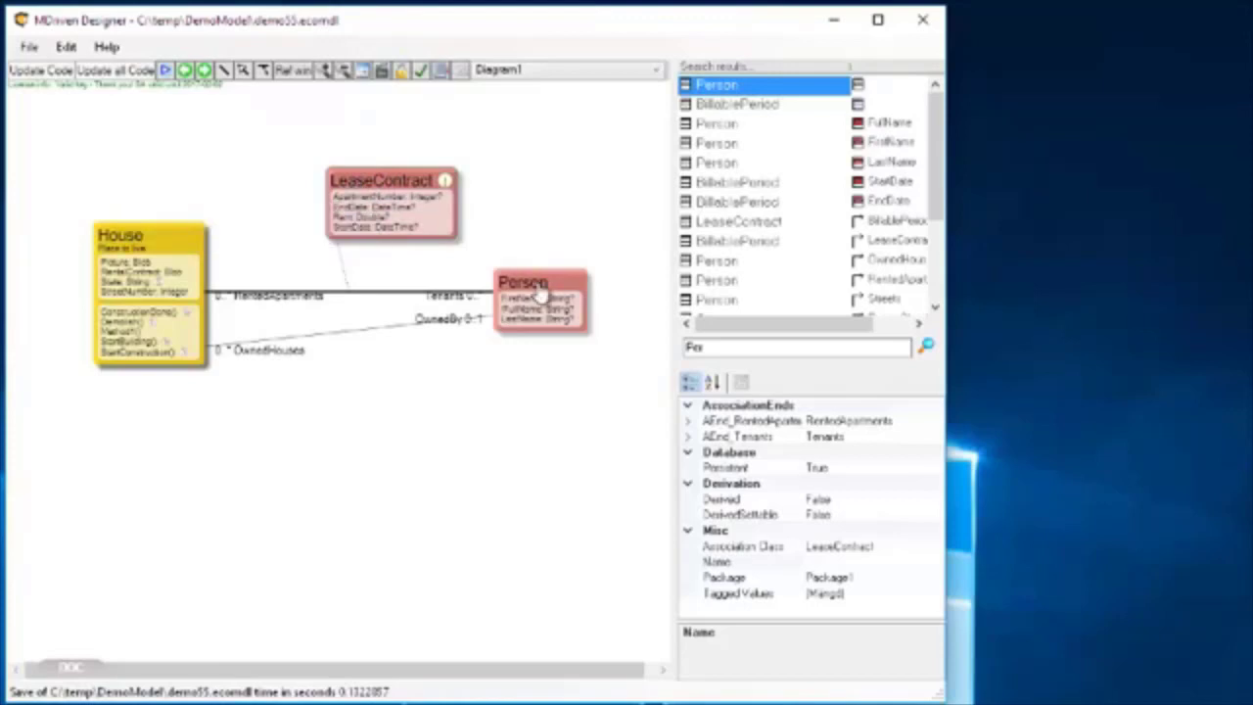
pyautogui.moveTo(571, 291); pyautogui.dragTo(595, 290)
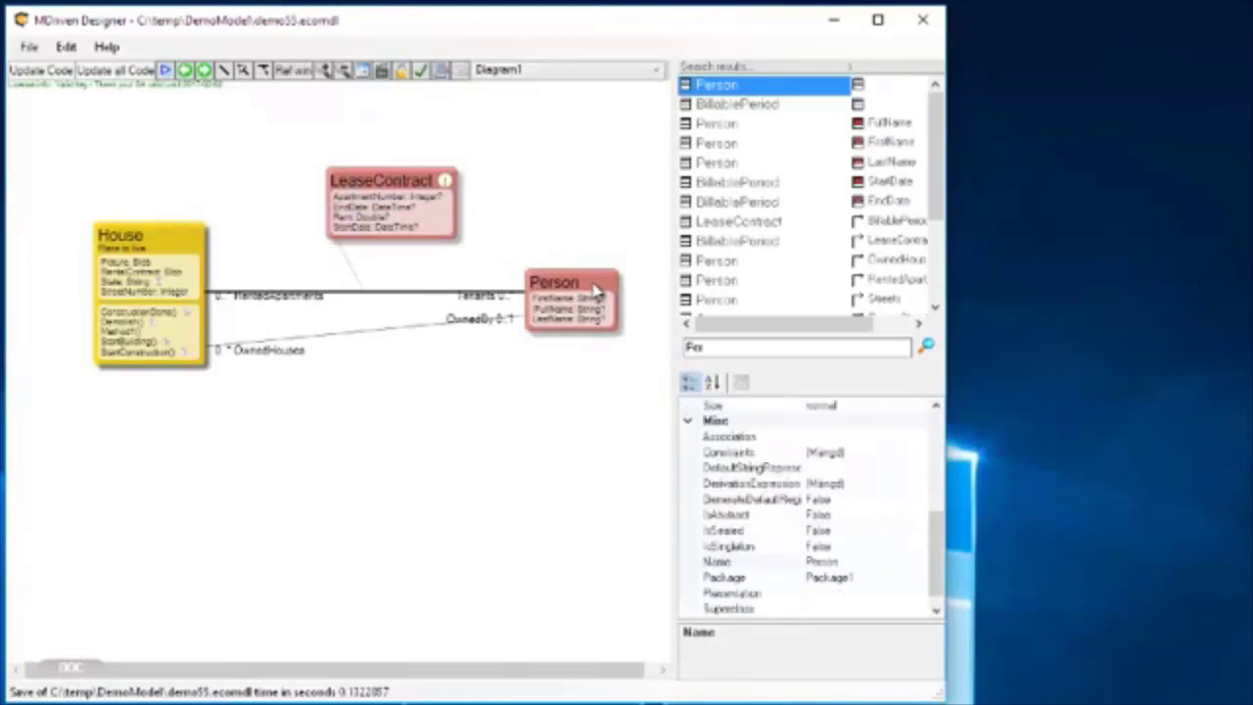
pyautogui.click(384, 194)
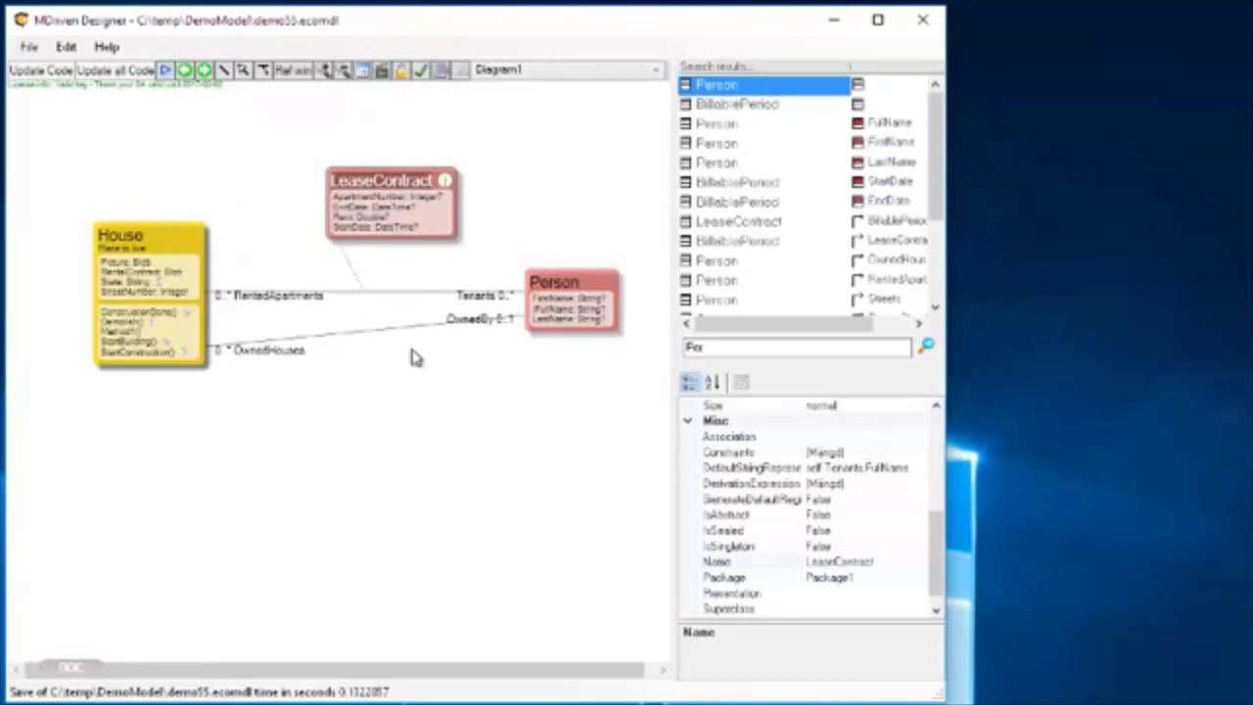
# Remove the OwnedHouses–OwnedBy association from the diagram without deleting it from the model.
pyautogui.click(372, 339)
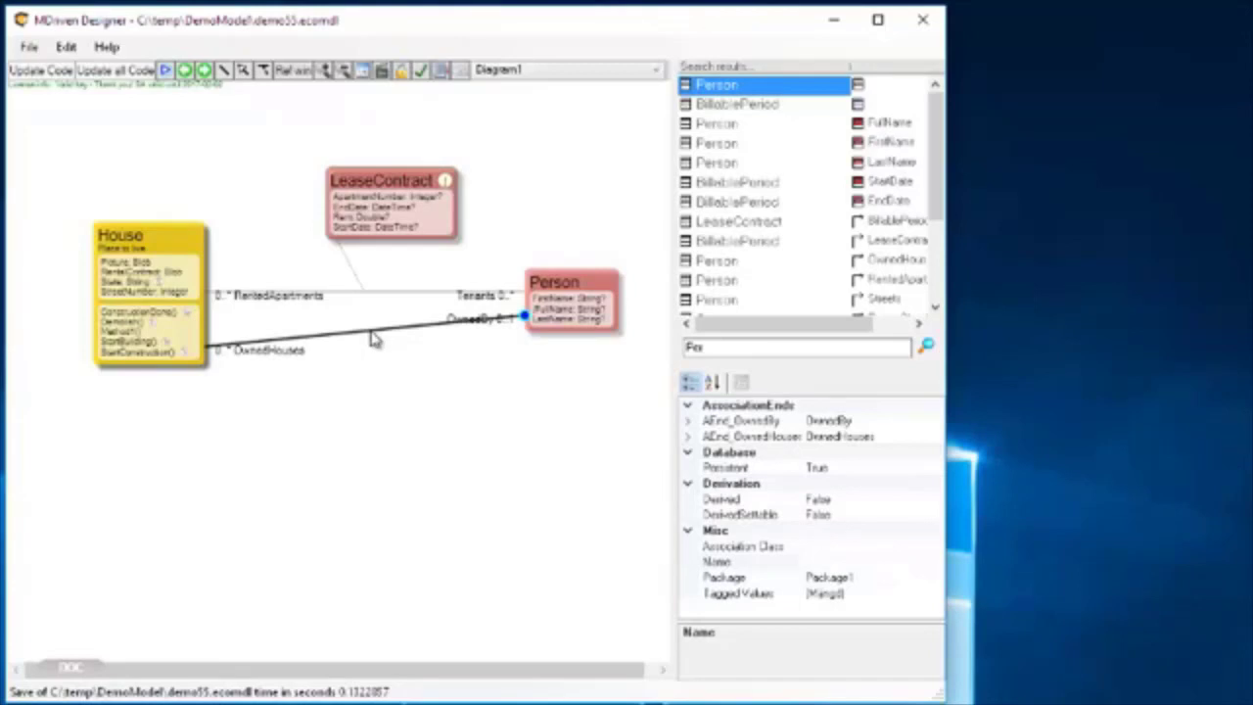
pyautogui.rightClick(372, 340)
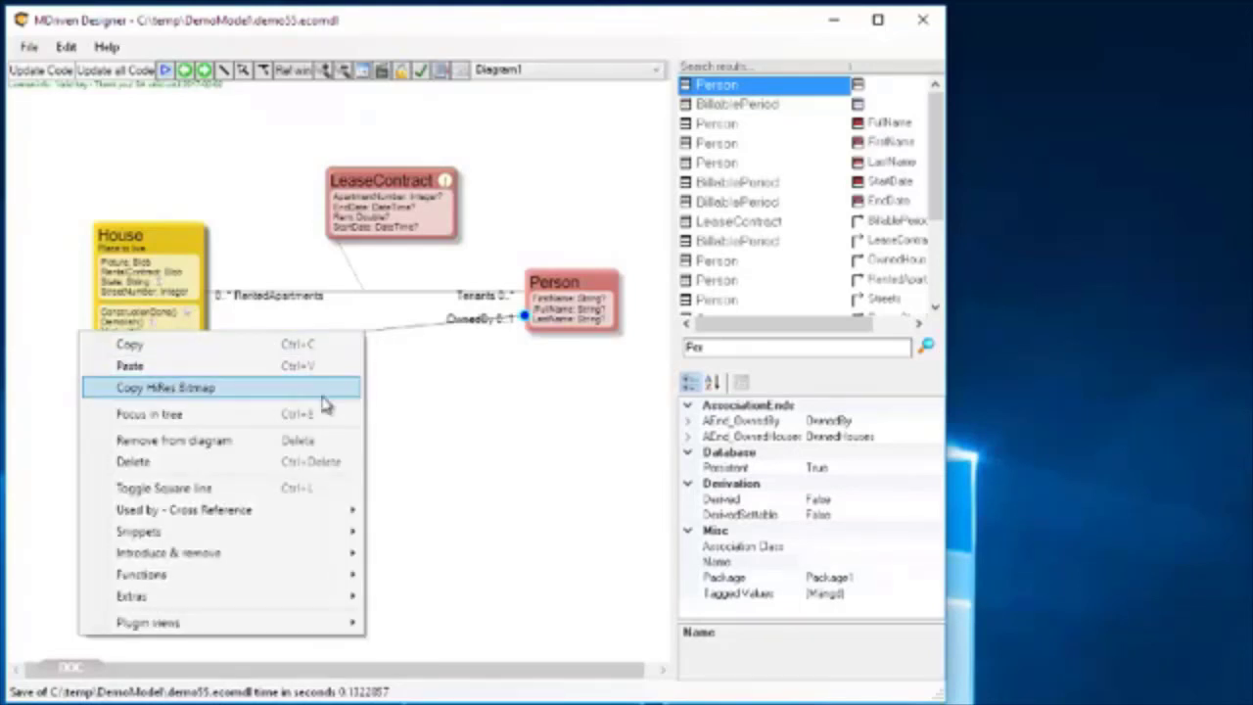
pyautogui.click(302, 448)
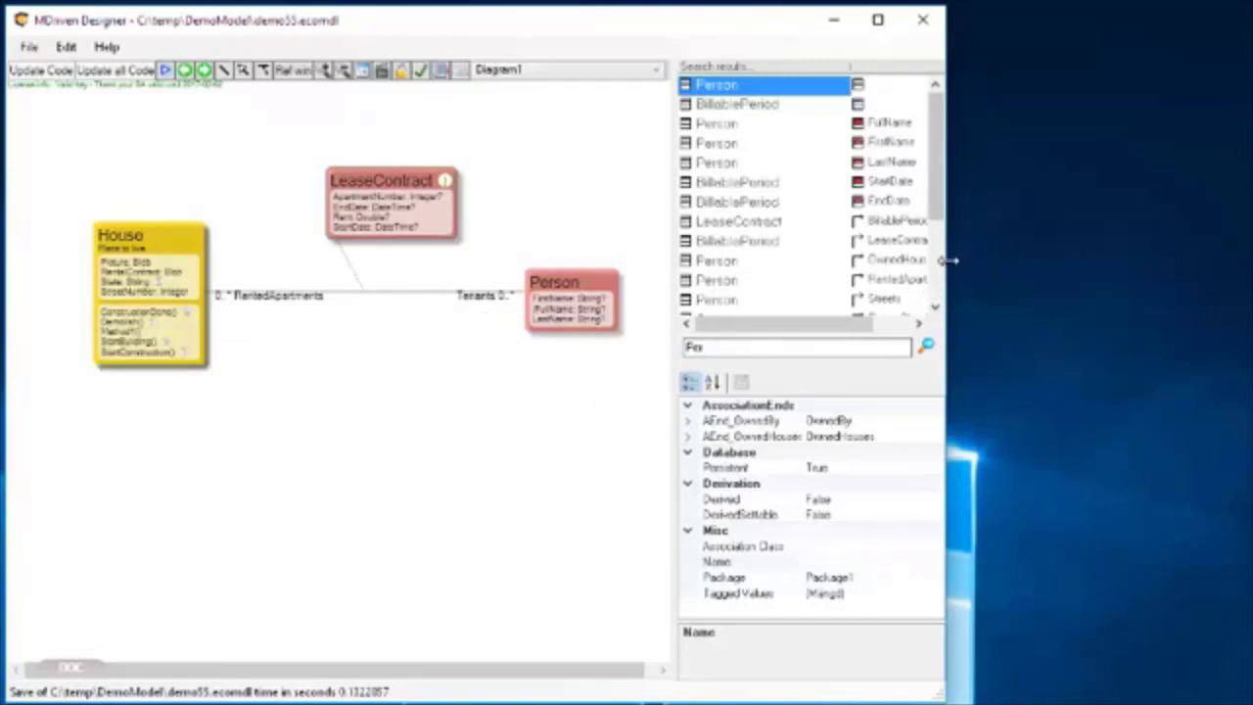
# Spread out the layout by moving Person farther right of House and placing LeaseContract below the middle of their association.
pyautogui.moveTo(949, 261); pyautogui.dragTo(1219, 257)
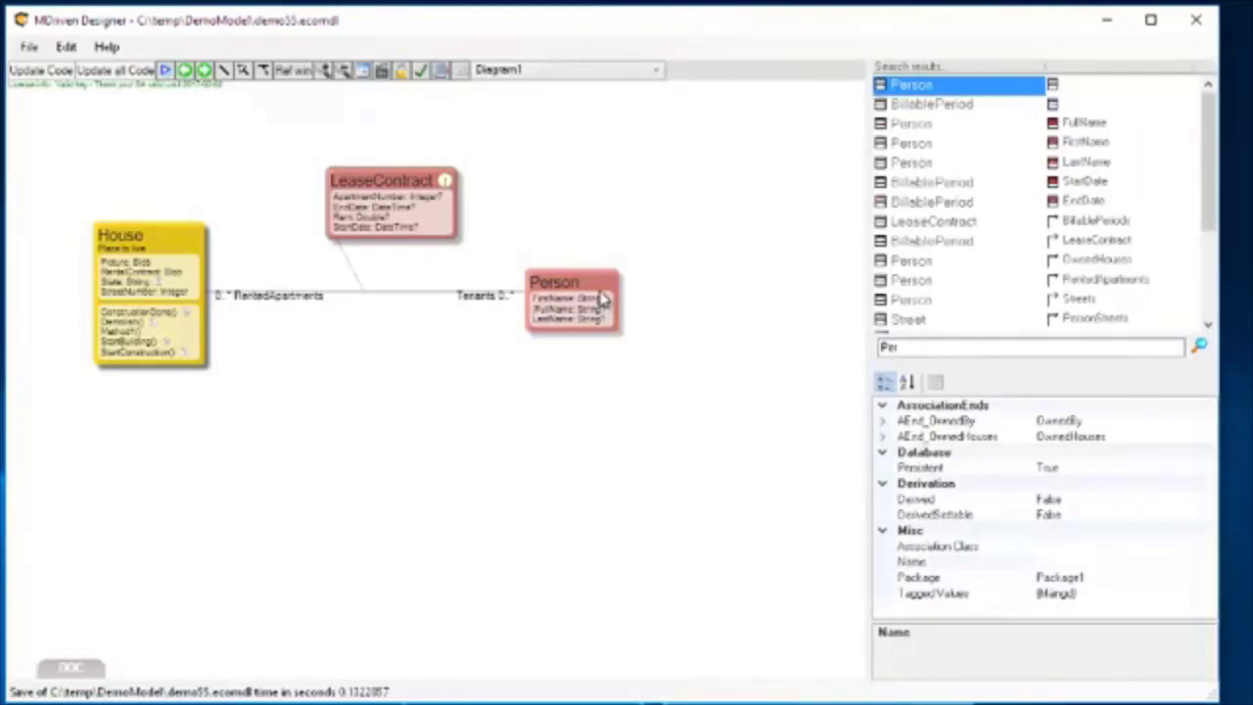
pyautogui.moveTo(603, 299); pyautogui.dragTo(766, 296)
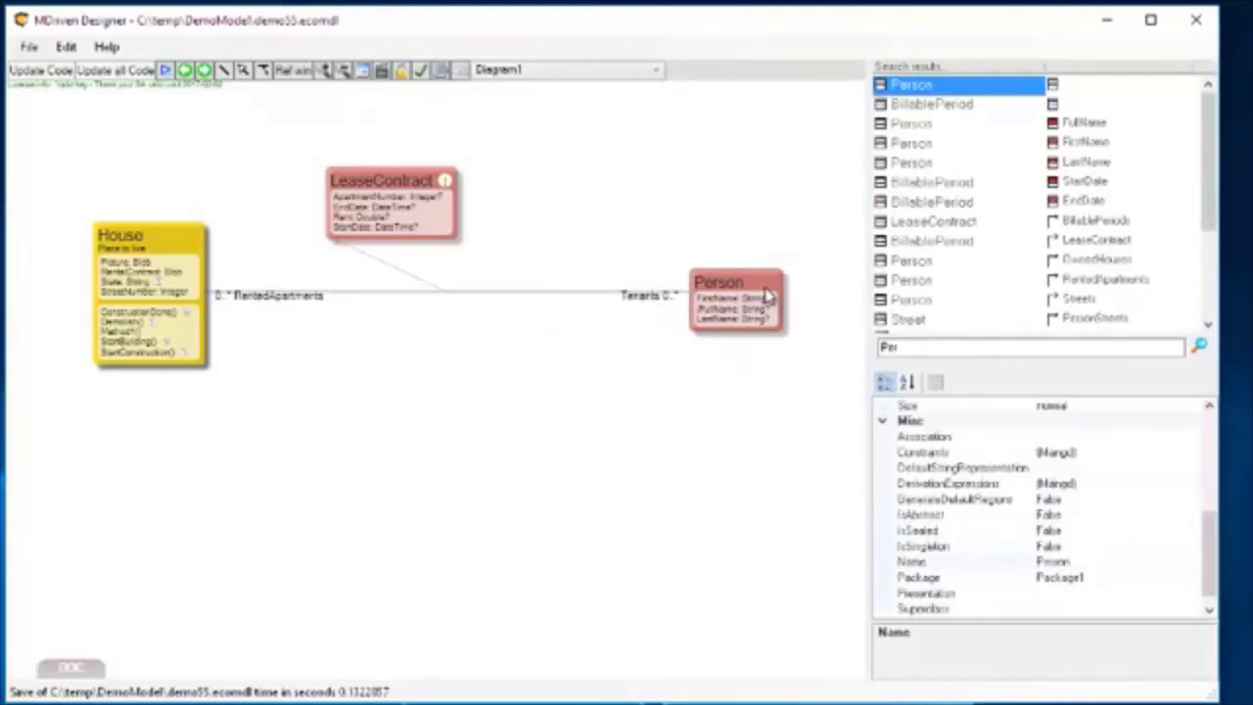
pyautogui.moveTo(391, 180); pyautogui.dragTo(455, 423)
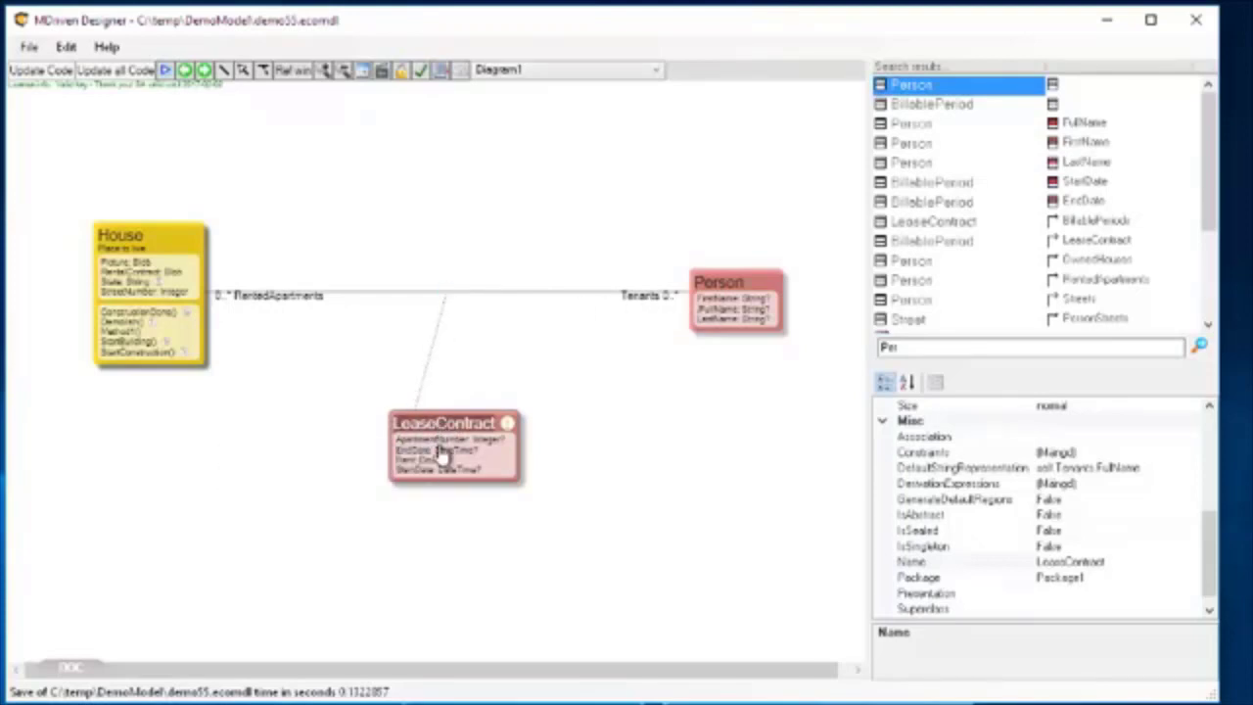
pyautogui.moveTo(448, 434); pyautogui.dragTo(447, 417)
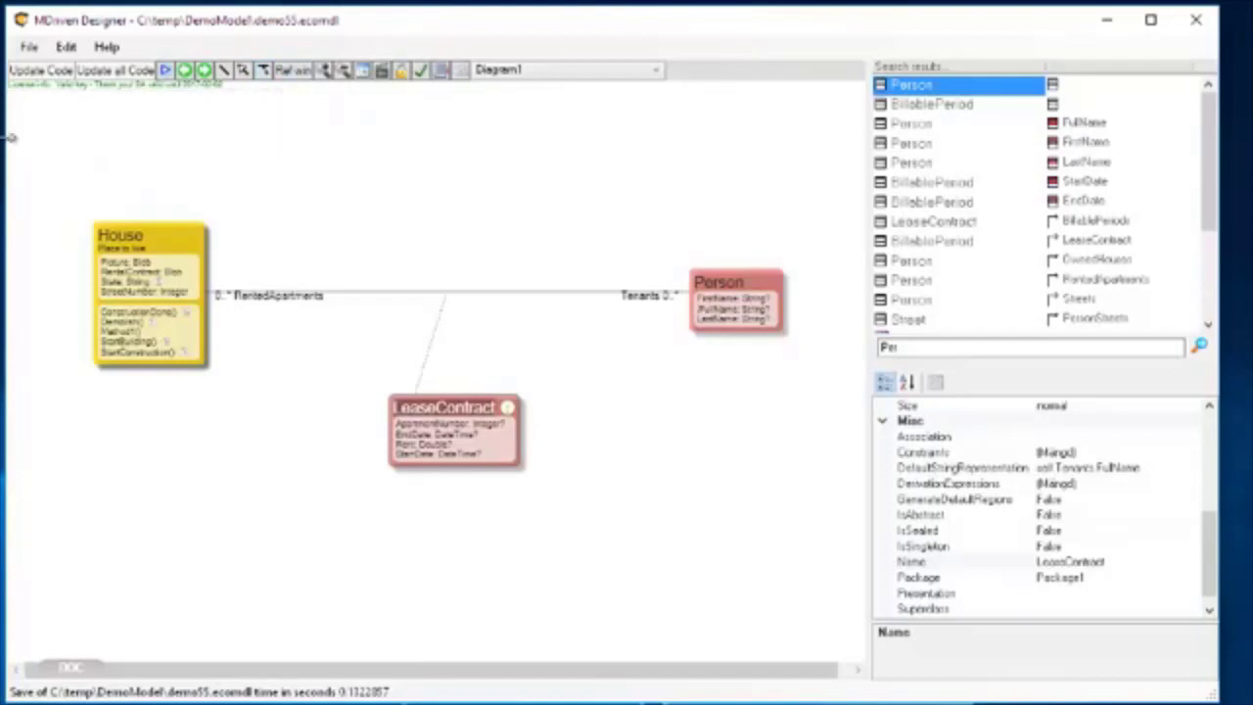
# Try to draw an association class link from LeaseContract to the RentedApartments–Tenants association.
pyautogui.moveTo(10, 137); pyautogui.dragTo(218, 133)
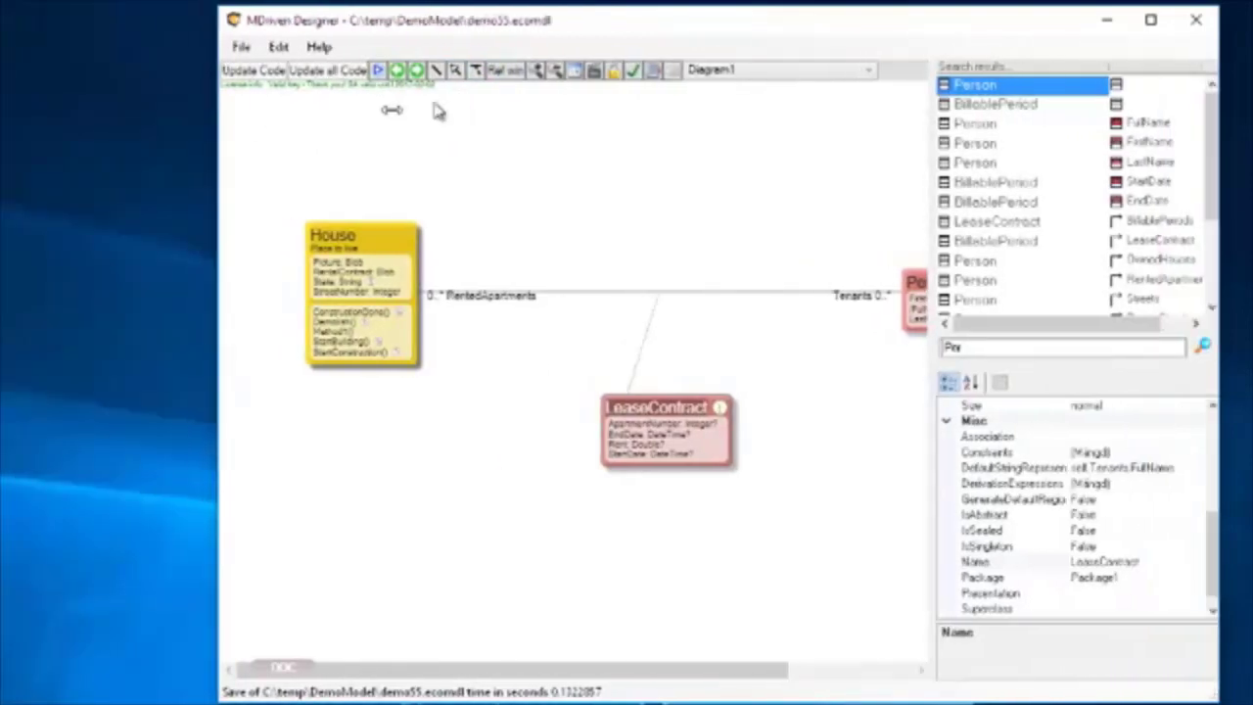
pyautogui.click(479, 74)
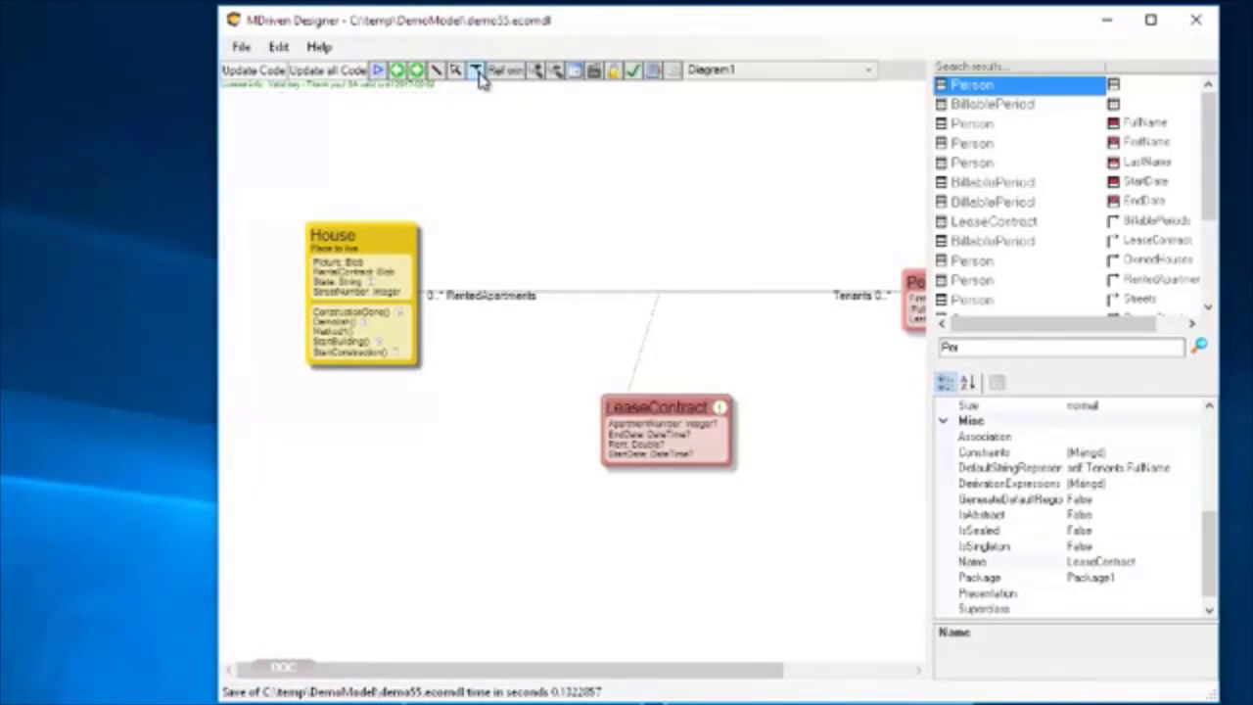
pyautogui.click(697, 418)
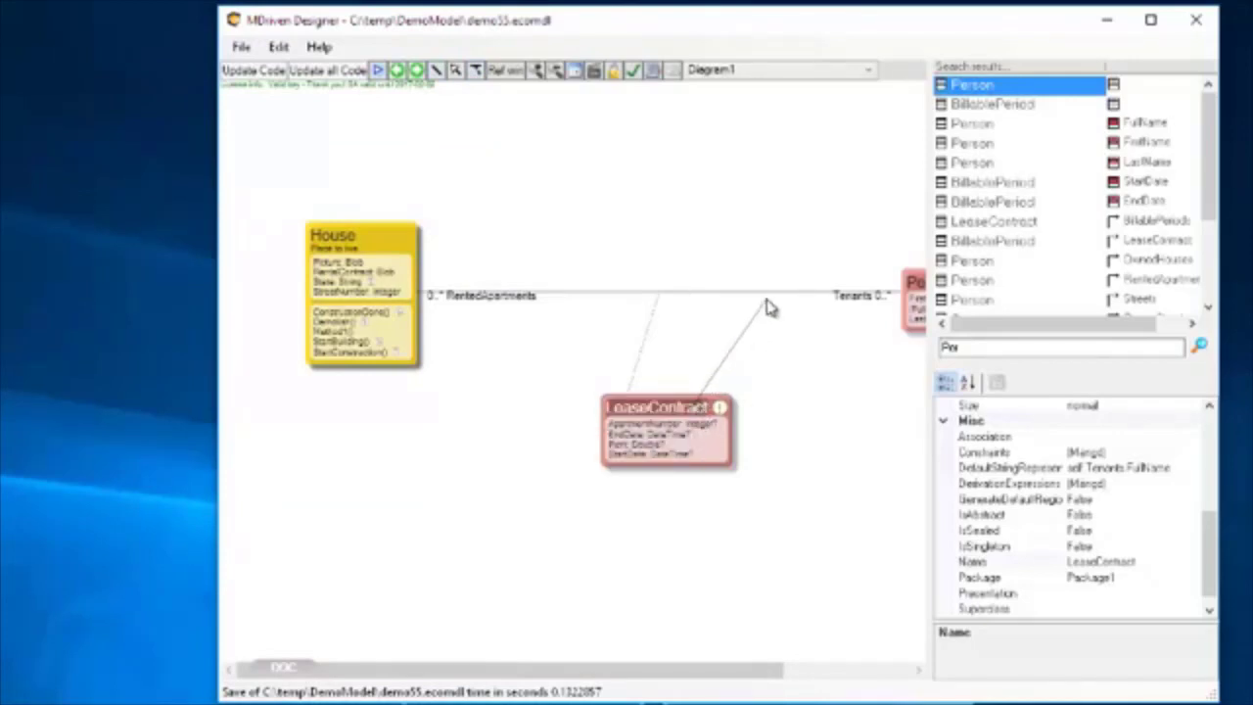
pyautogui.click(702, 298)
pyautogui.moveTo(219, 360); pyautogui.dragTo(10, 358)
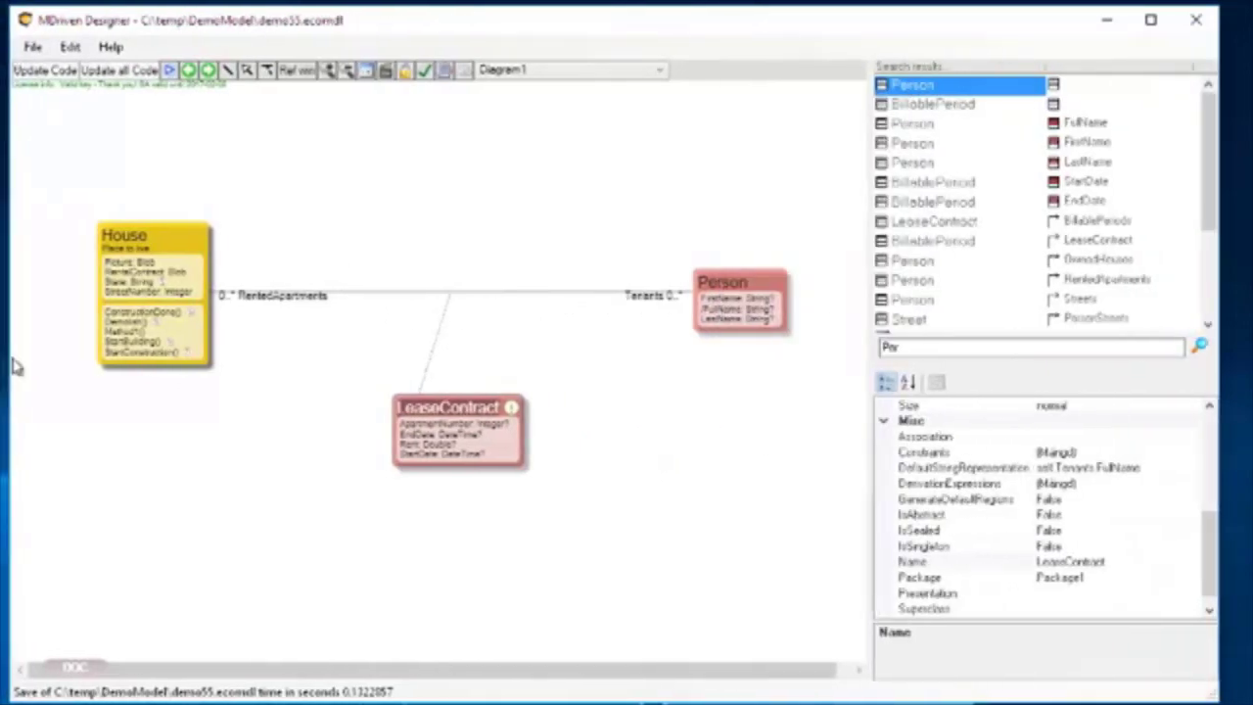
# Clear the association class of the RentedApartments–Tenants association by choosing the blank entry.
pyautogui.click(499, 293)
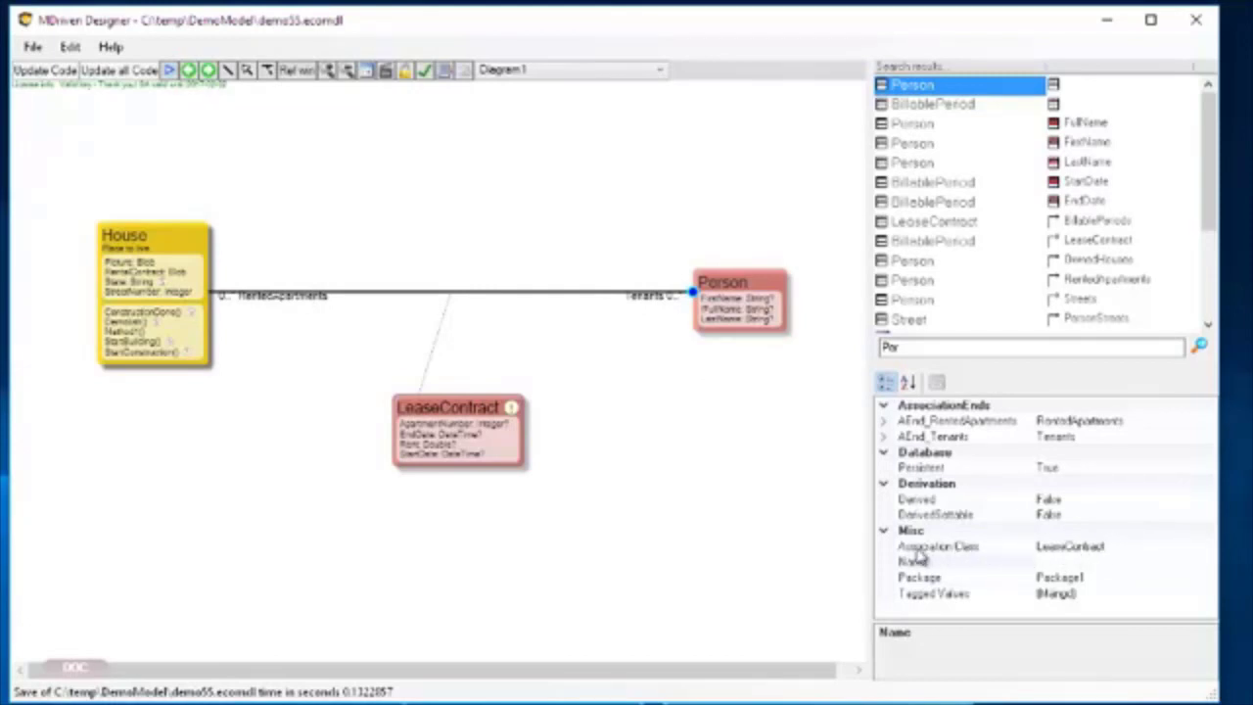
pyautogui.click(1140, 548)
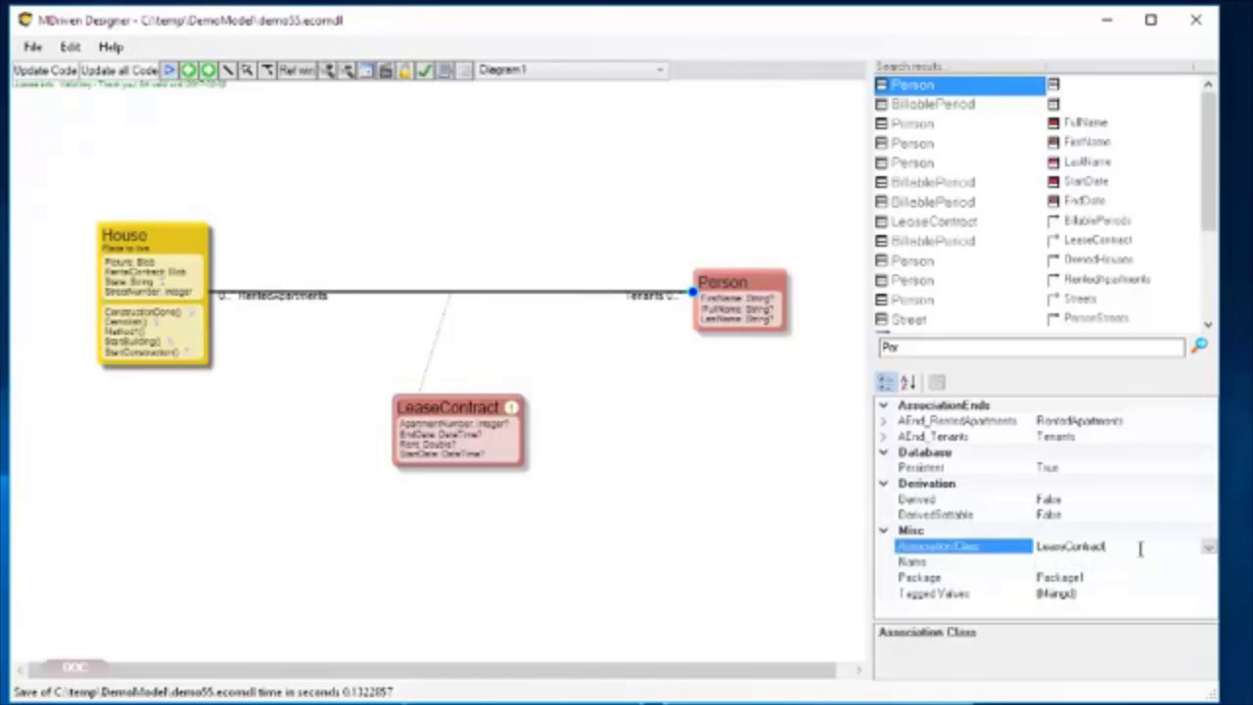
pyautogui.click(1208, 548)
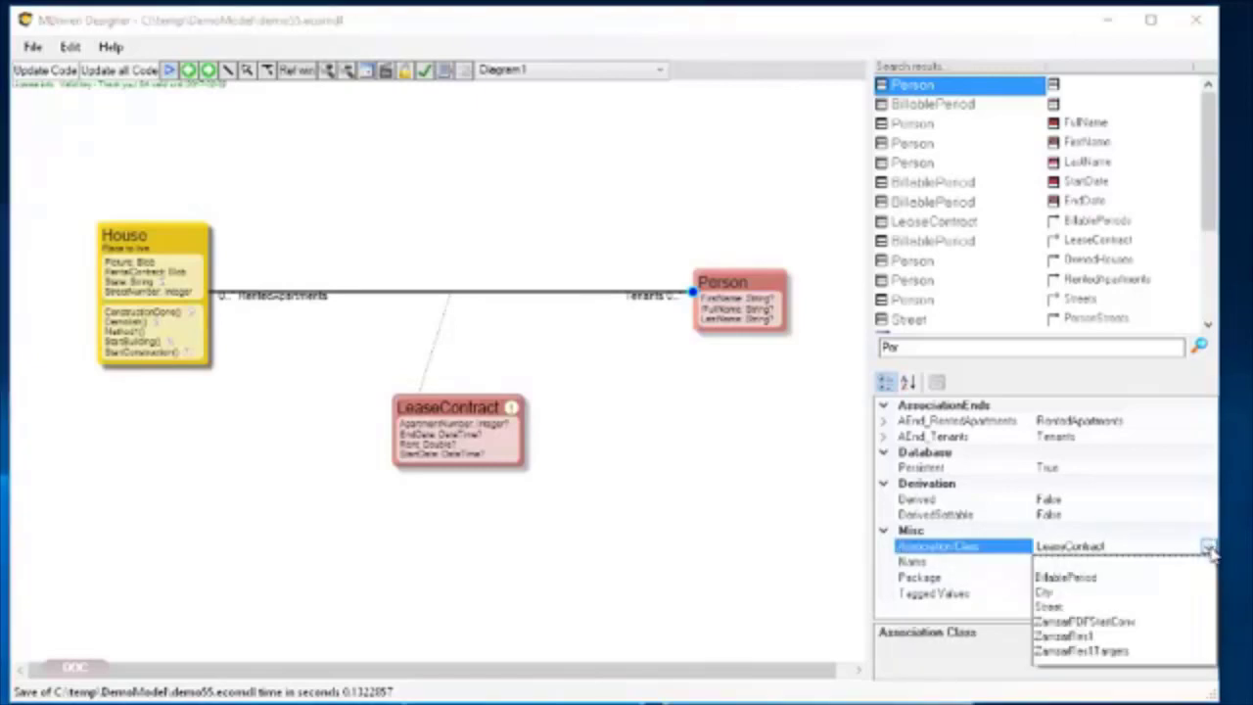
pyautogui.click(1063, 567)
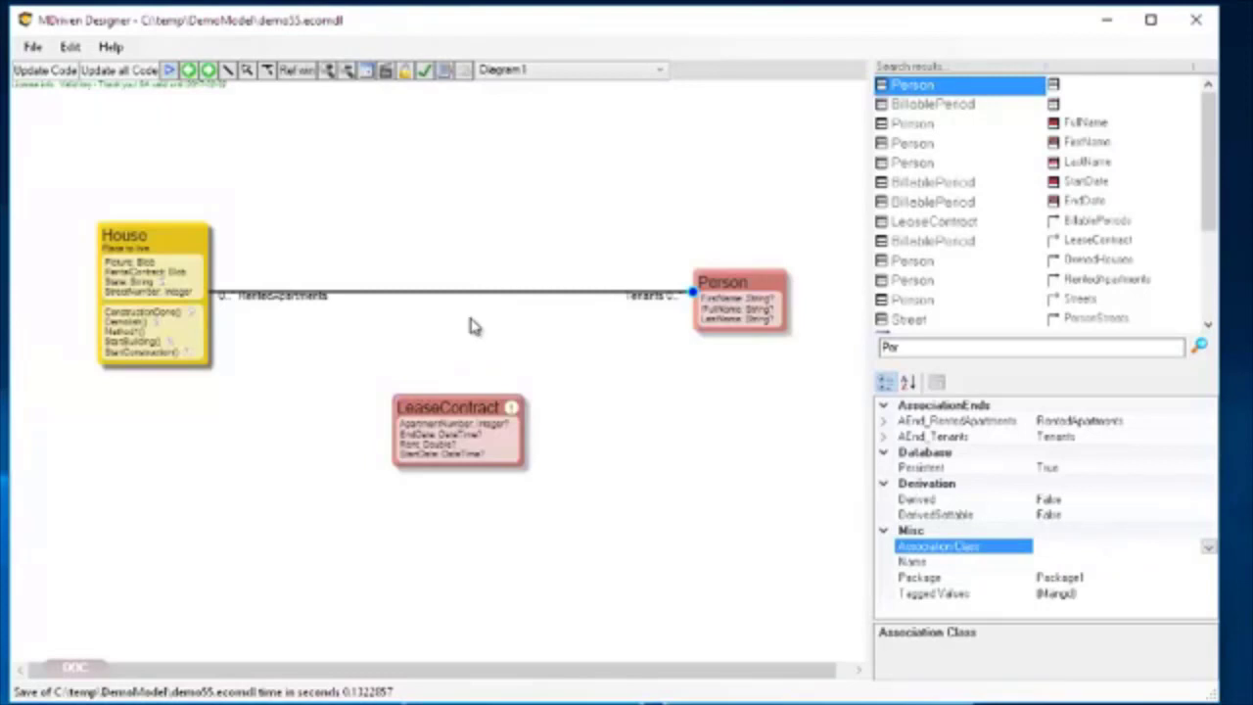
# Set the association class of the RentedApartments–Tenants association to LeaseContract.
pyautogui.click(1209, 548)
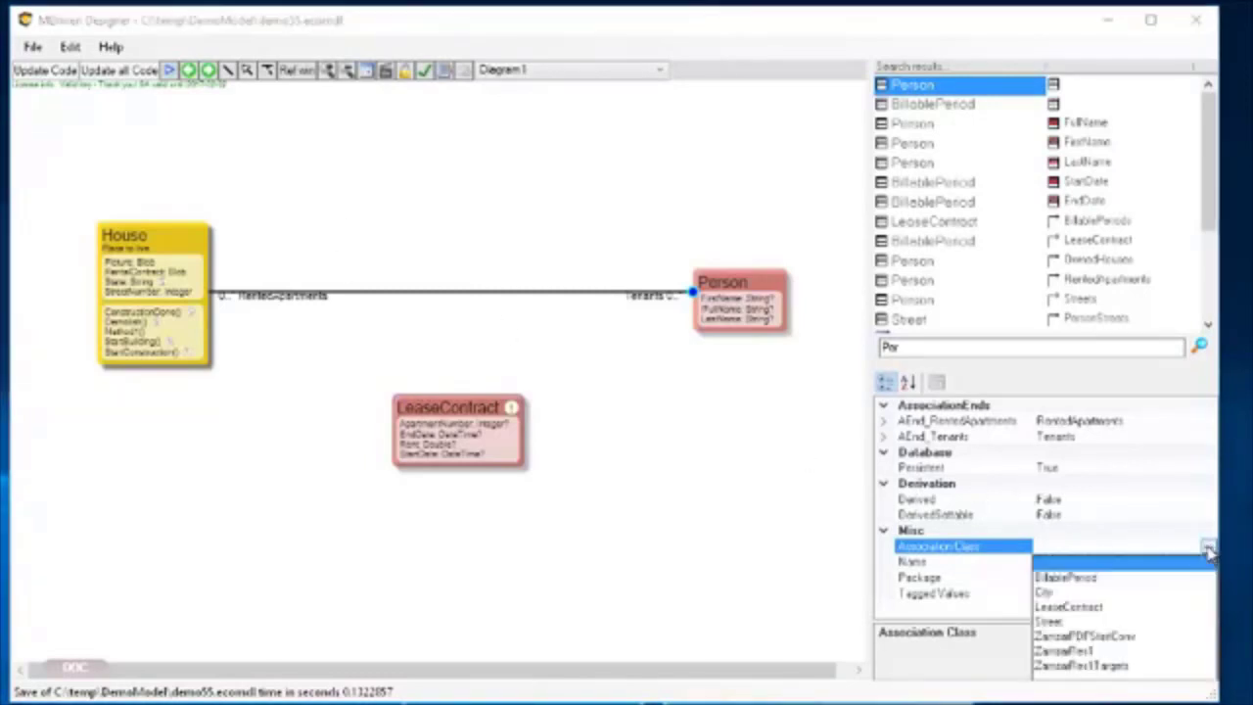
pyautogui.click(1067, 608)
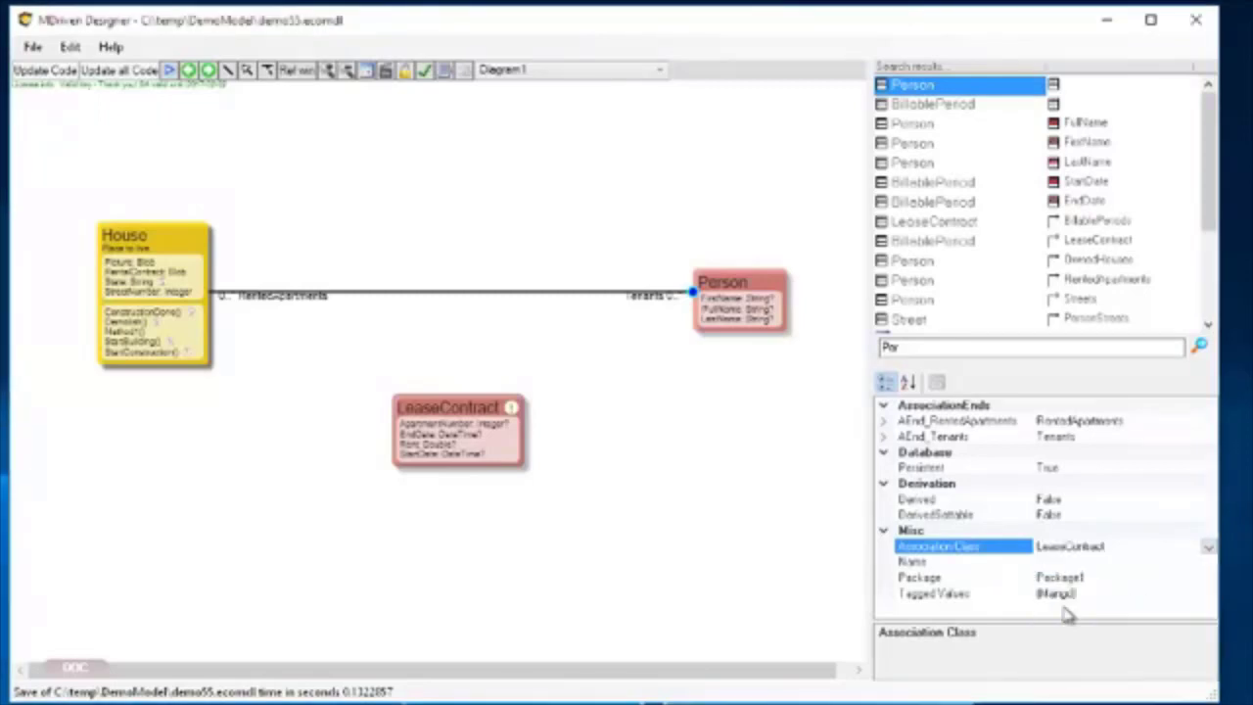
# Remove the LeaseContract class and the RentedApartments–Tenants association from the diagram without deleting them from the model.
pyautogui.click(466, 412)
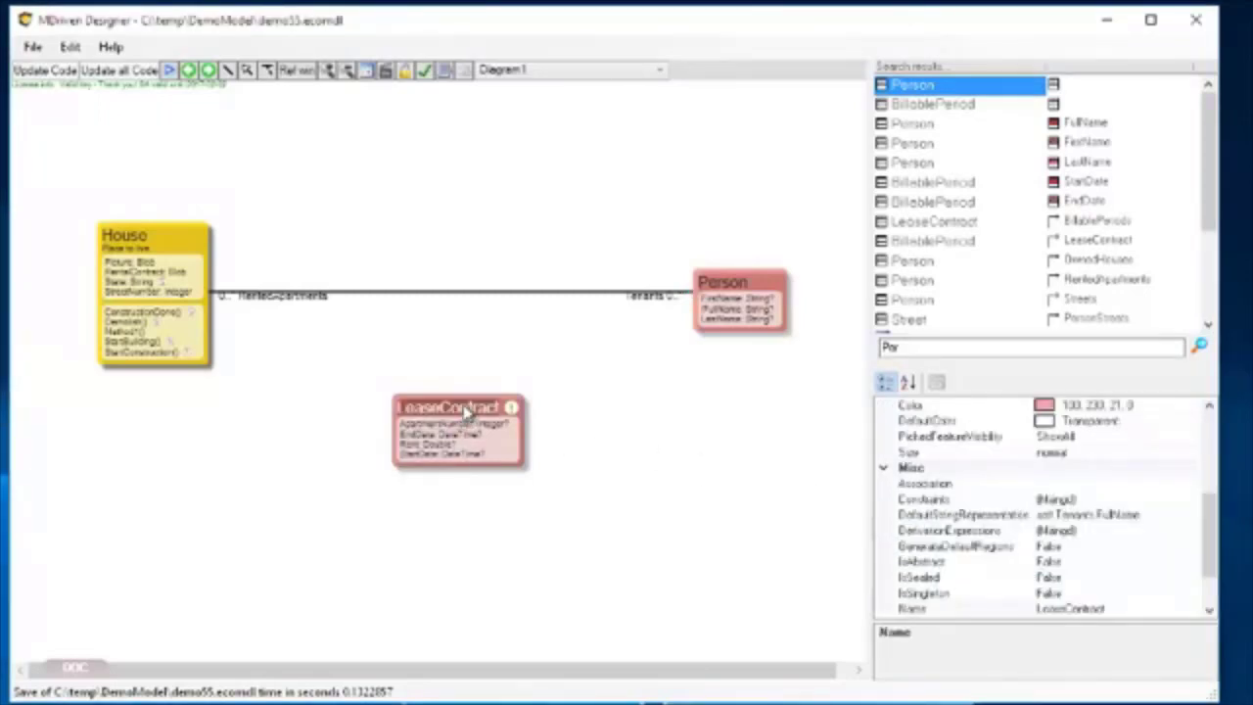
pyautogui.moveTo(468, 415); pyautogui.dragTo(429, 415)
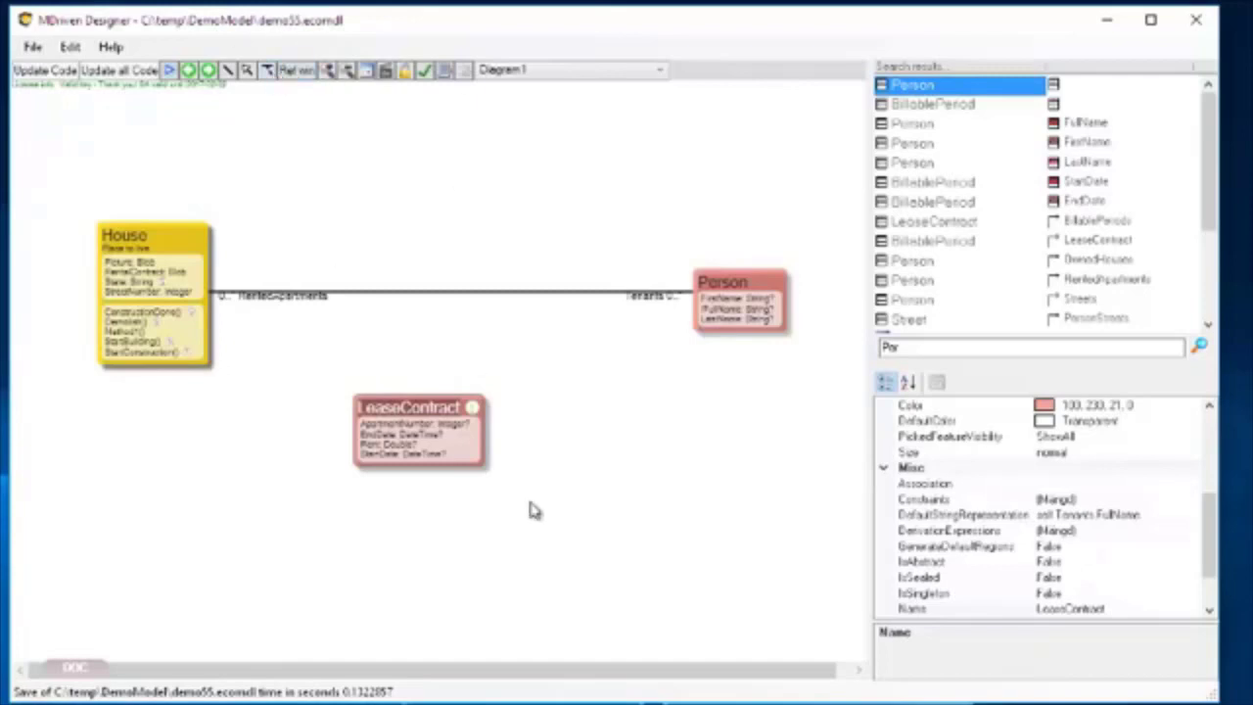
pyautogui.moveTo(433, 423); pyautogui.dragTo(442, 407)
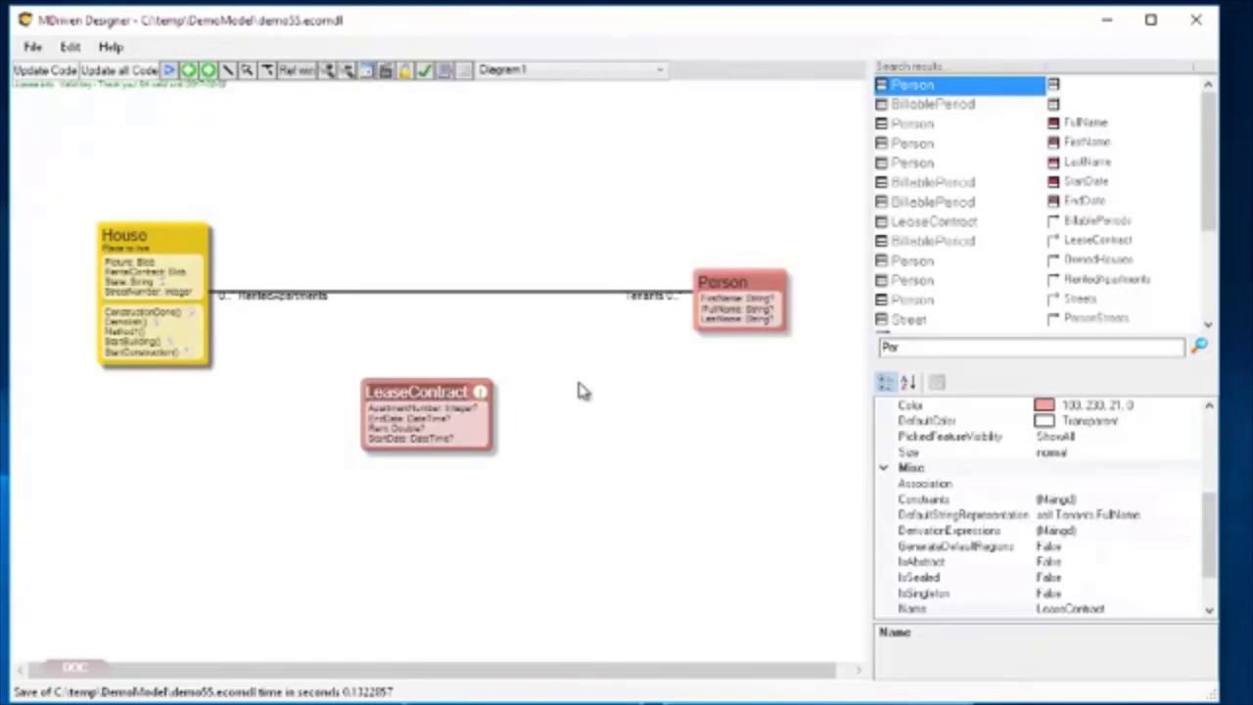
pyautogui.press('Delete')
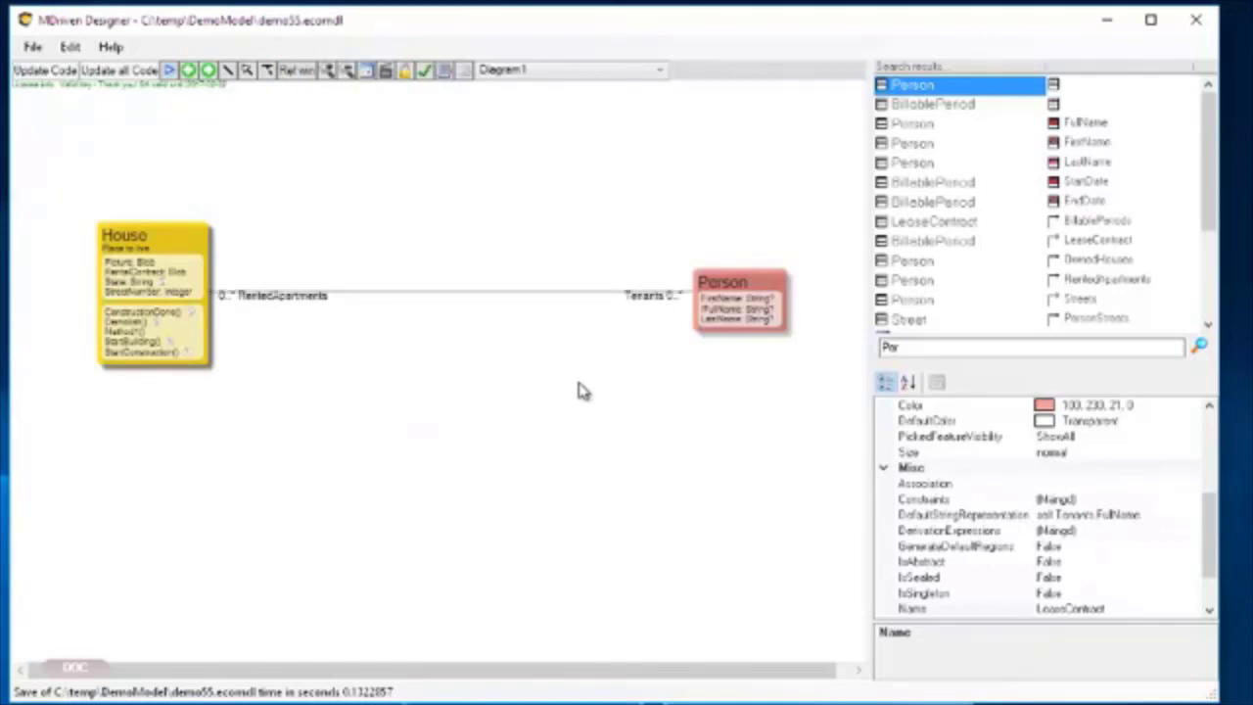
pyautogui.click(496, 296)
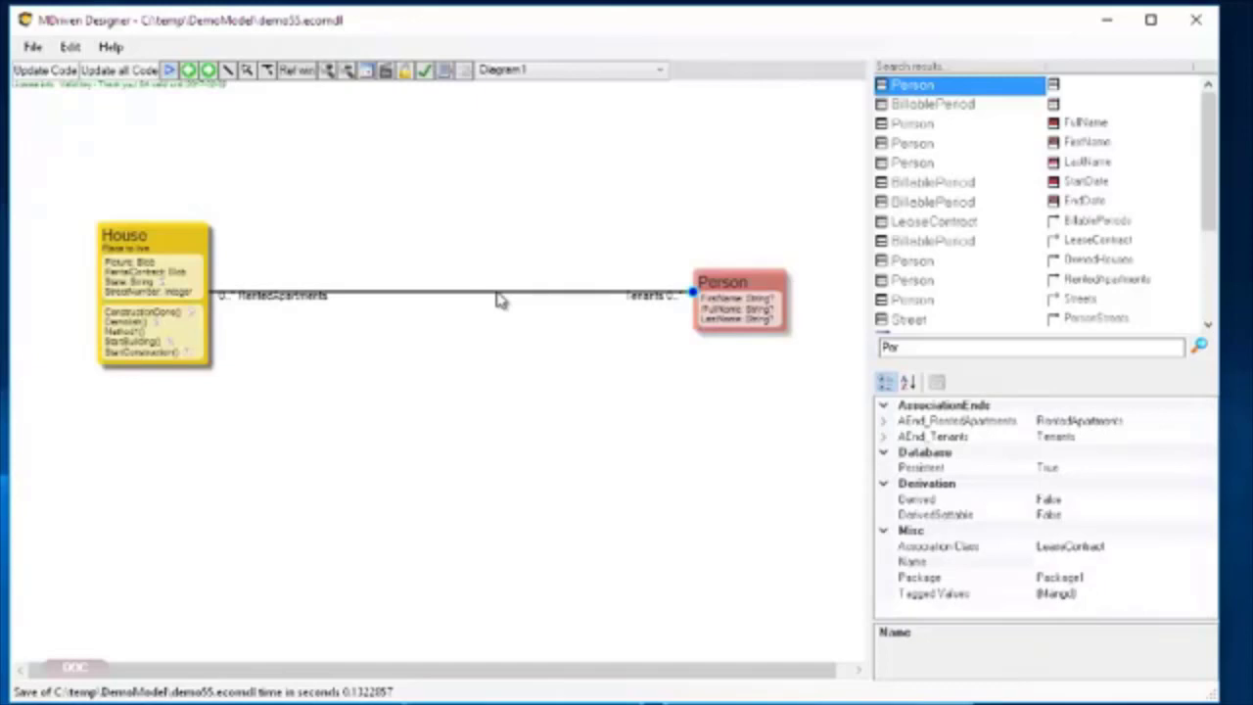
pyautogui.press('Delete')
# Shorten the application window to about half its height and move Person up to the upper edge of the diagram.
pyautogui.rightClick(709, 292)
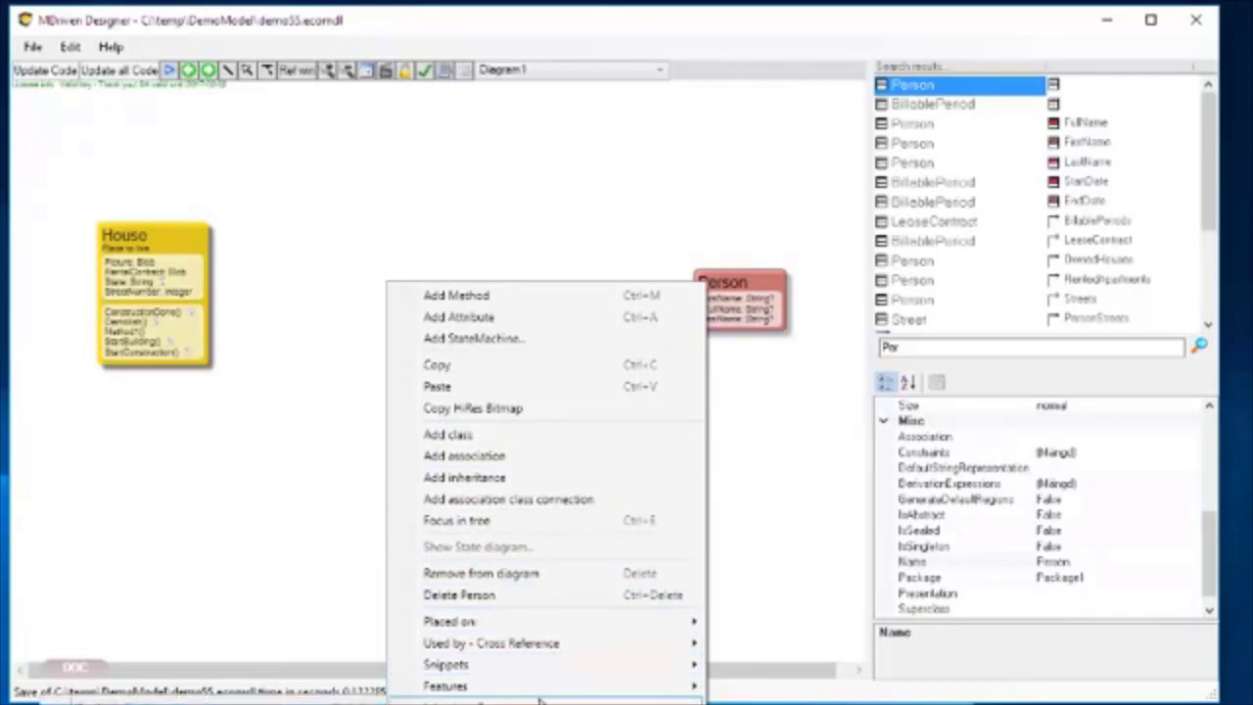
pyautogui.click(744, 581)
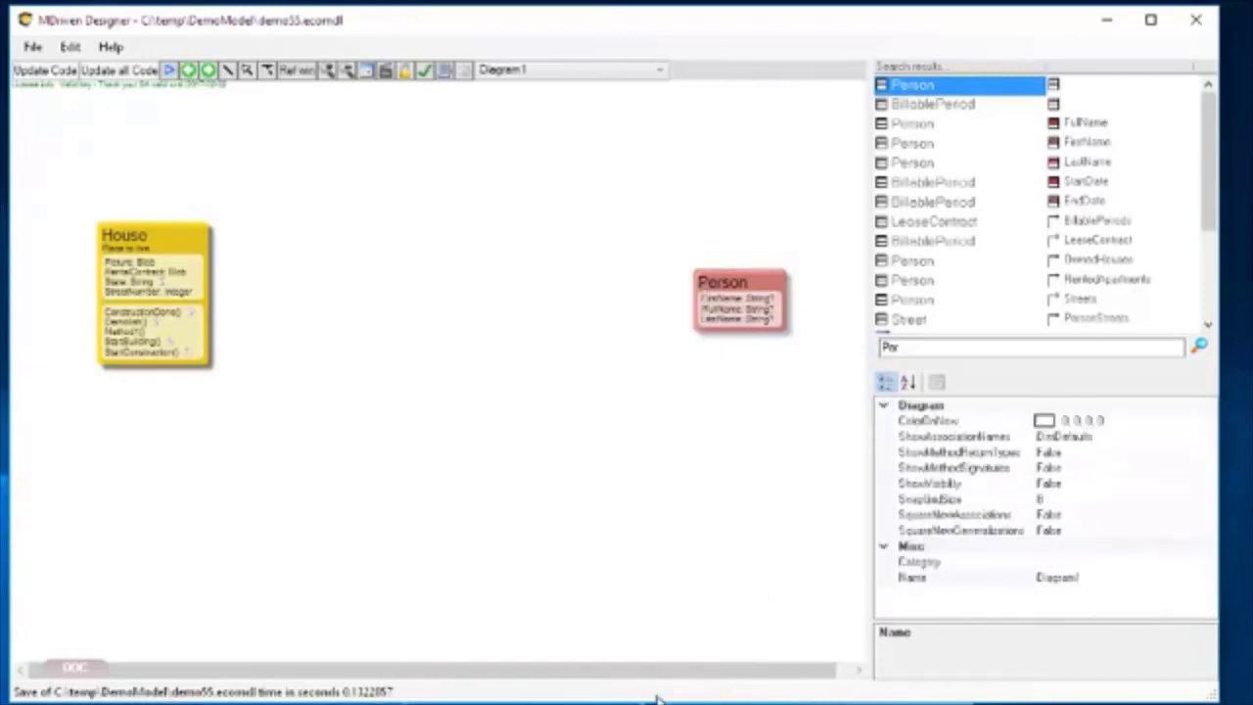
pyautogui.moveTo(649, 698); pyautogui.dragTo(668, 377)
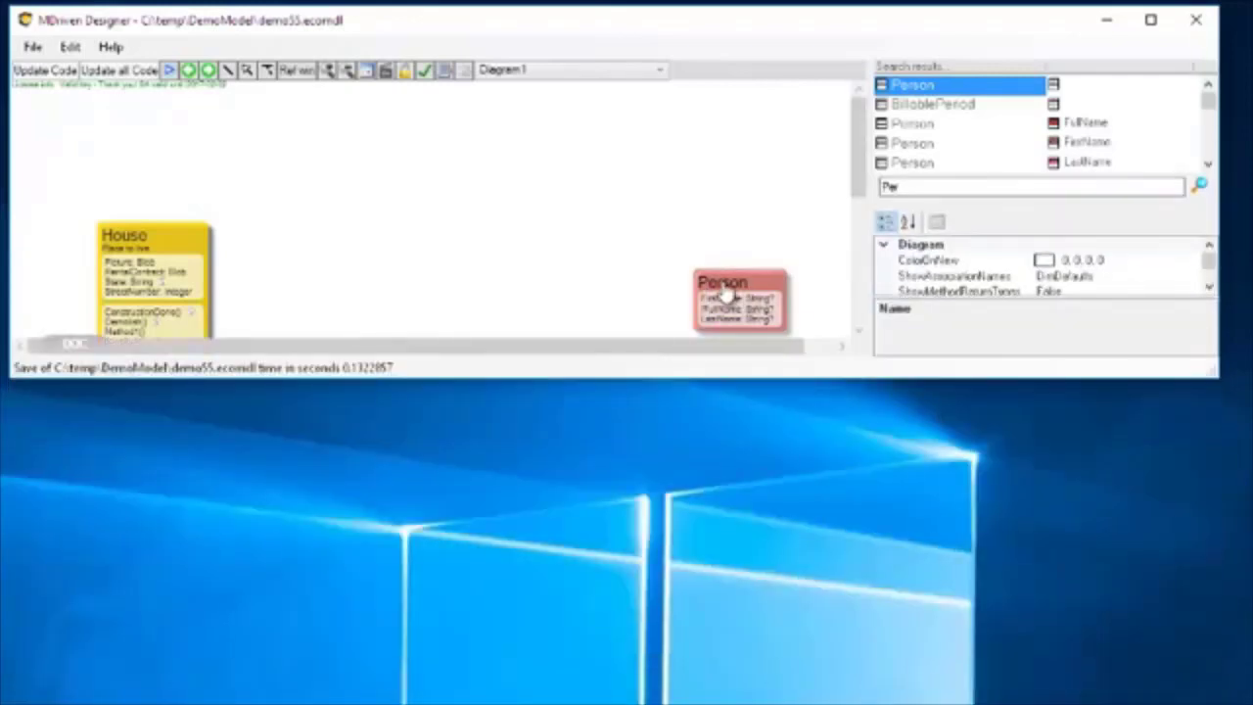
pyautogui.rightClick(725, 286)
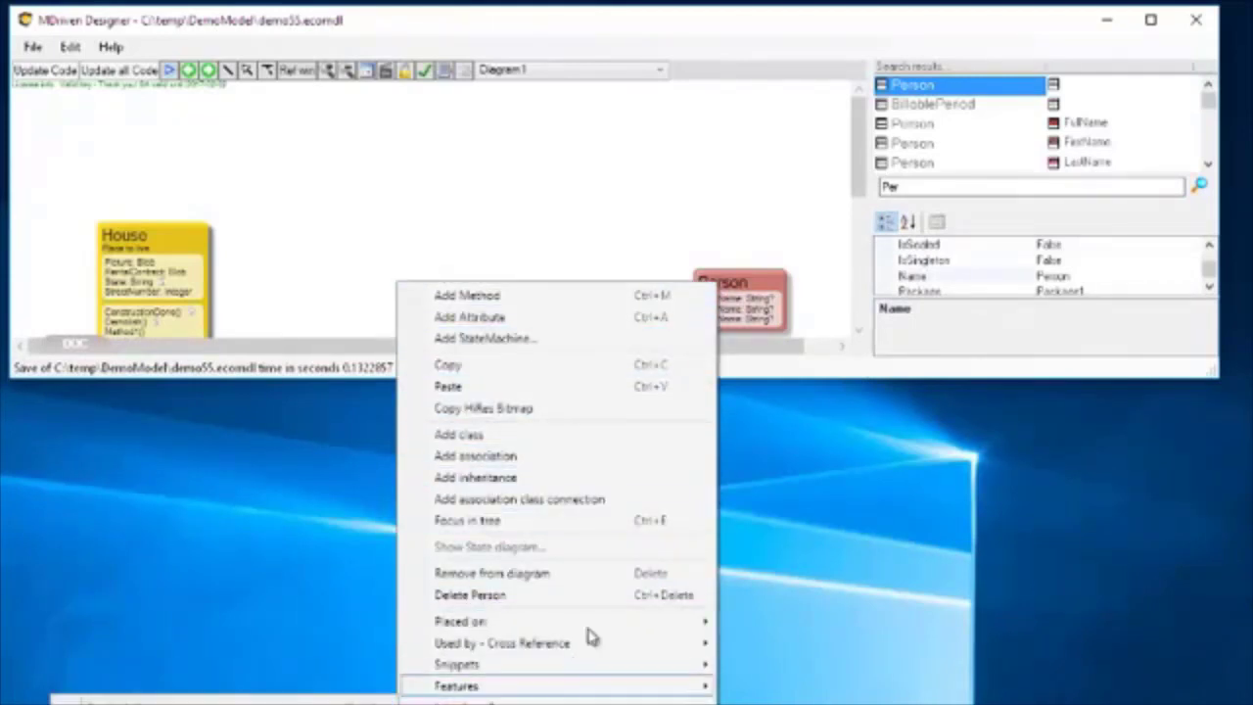
pyautogui.moveTo(770, 290); pyautogui.dragTo(765, 101)
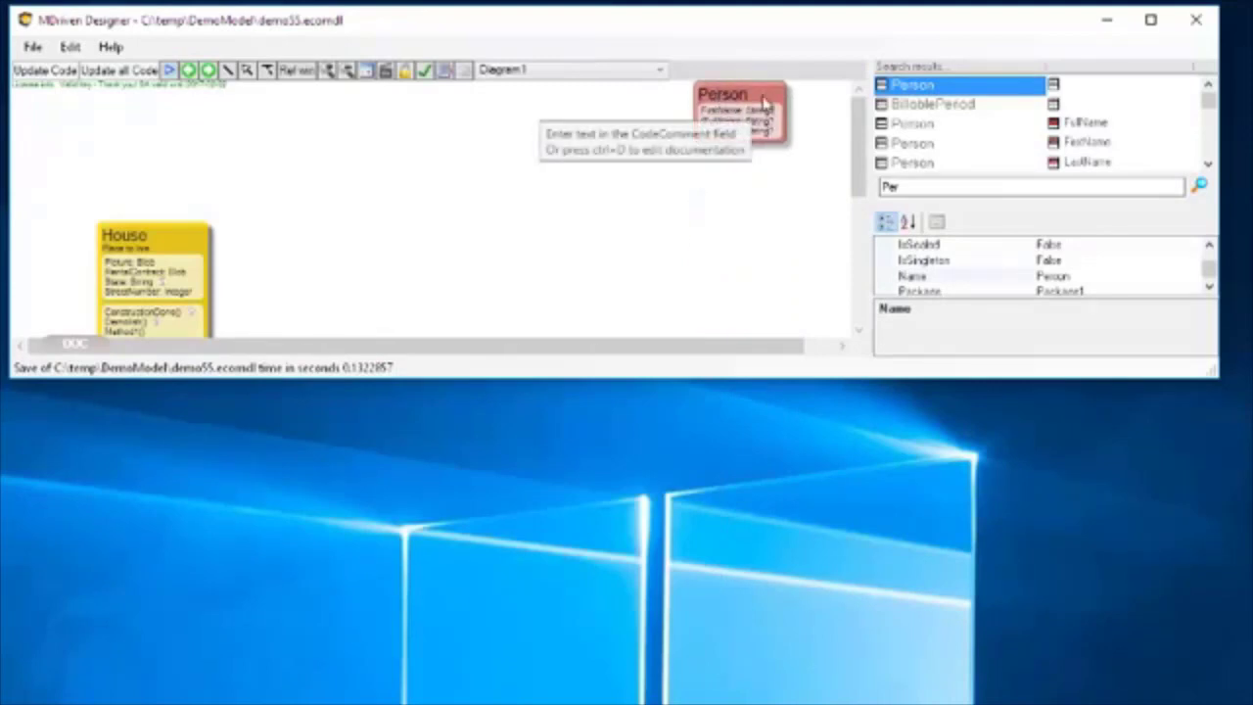
pyautogui.rightClick(761, 129)
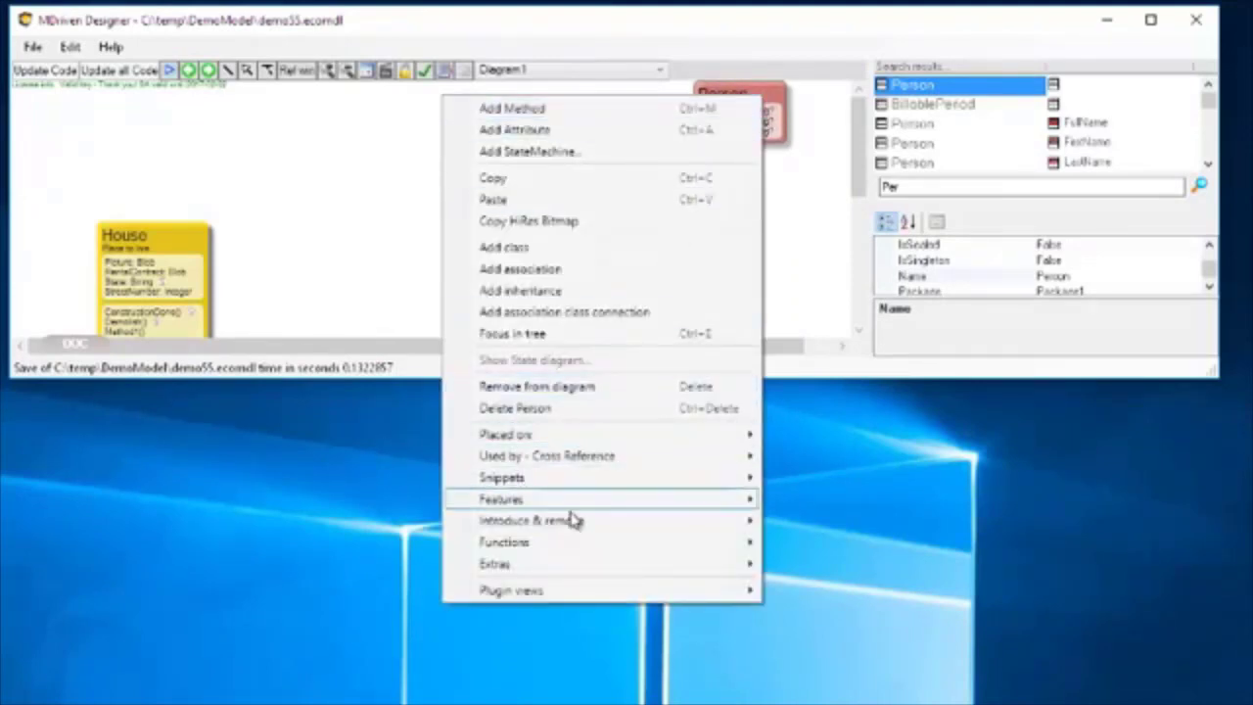
pyautogui.moveTo(571, 521)
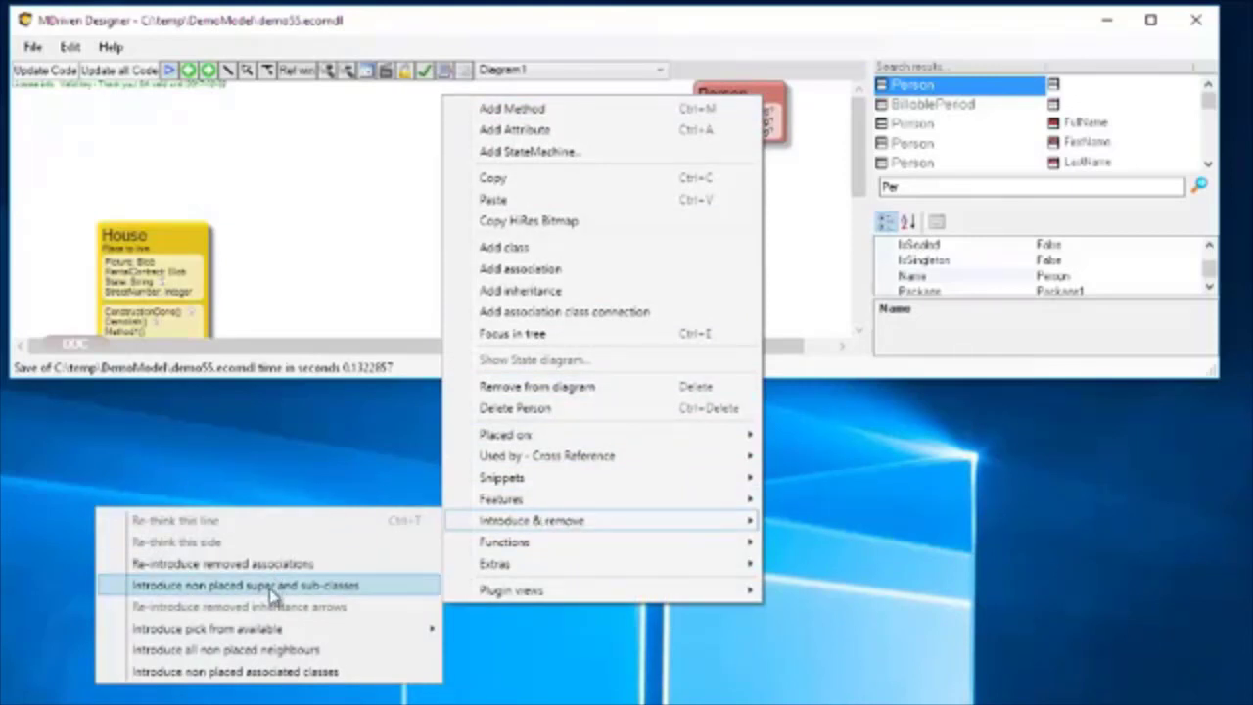
pyautogui.moveTo(262, 631)
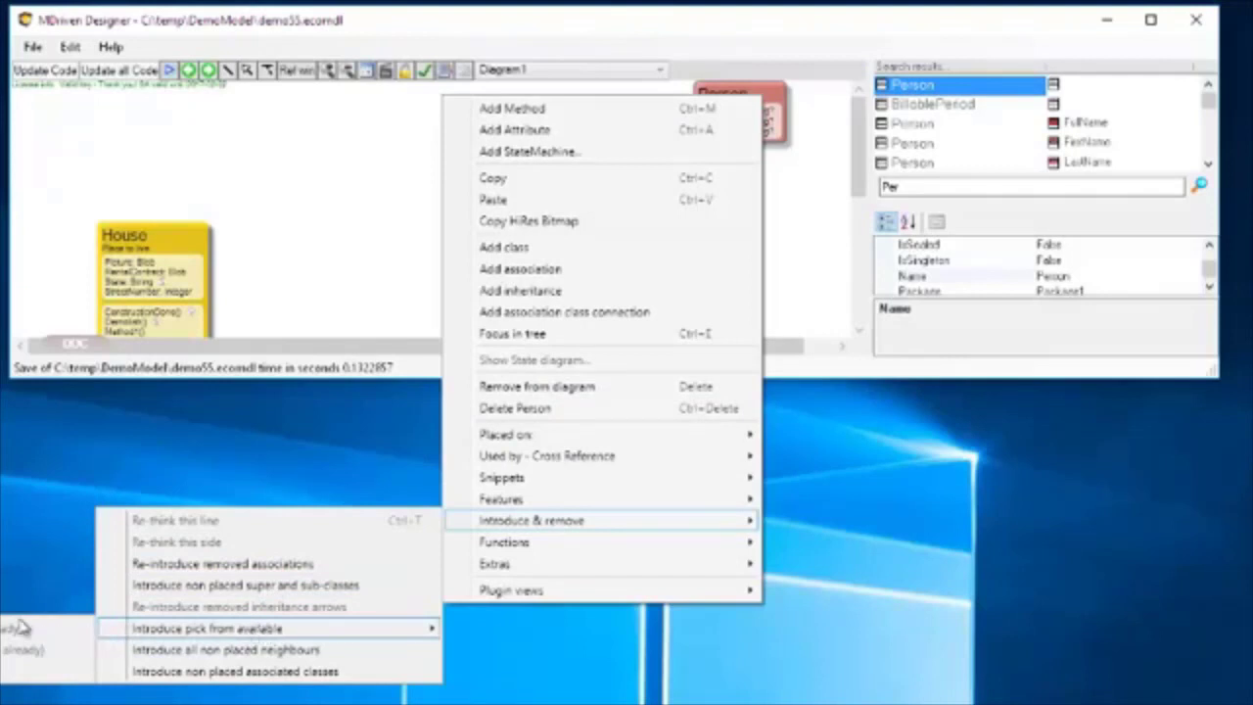
pyautogui.click(309, 214)
# Remove House from the diagram, then bring it back by introducing it from Person's available neighbours.
pyautogui.moveTo(186, 231); pyautogui.dragTo(203, 192)
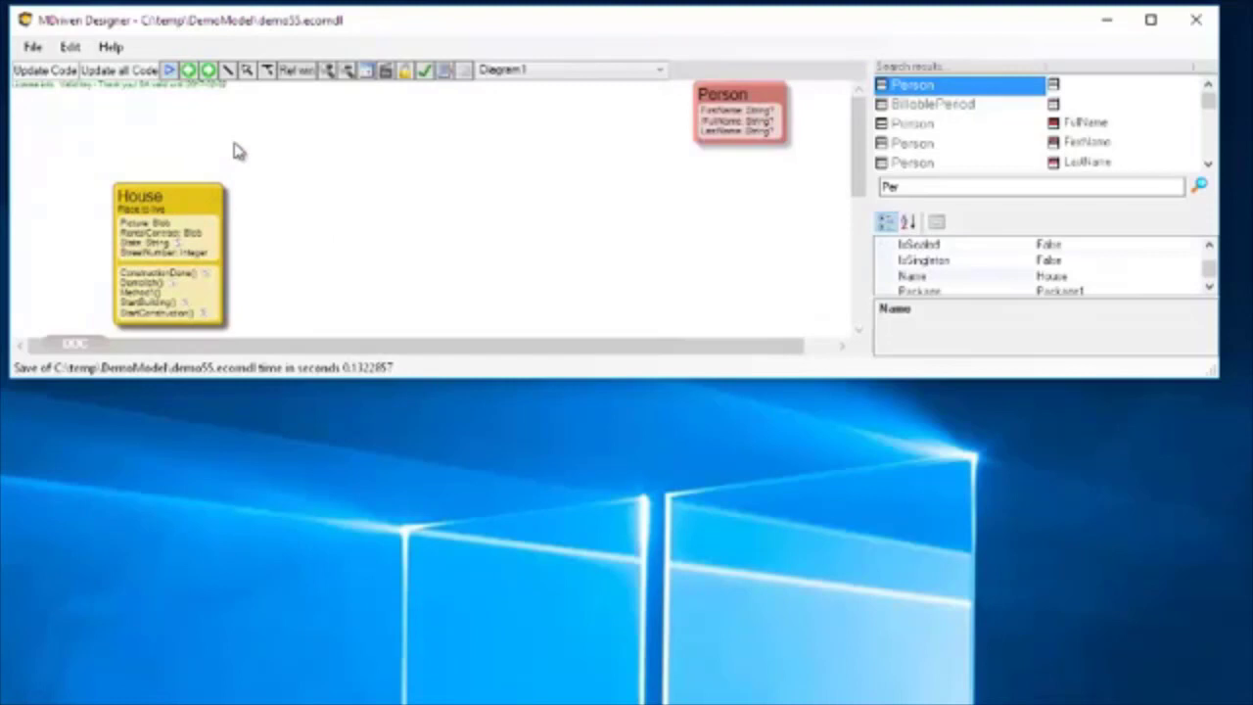
pyautogui.press('Delete')
pyautogui.rightClick(753, 95)
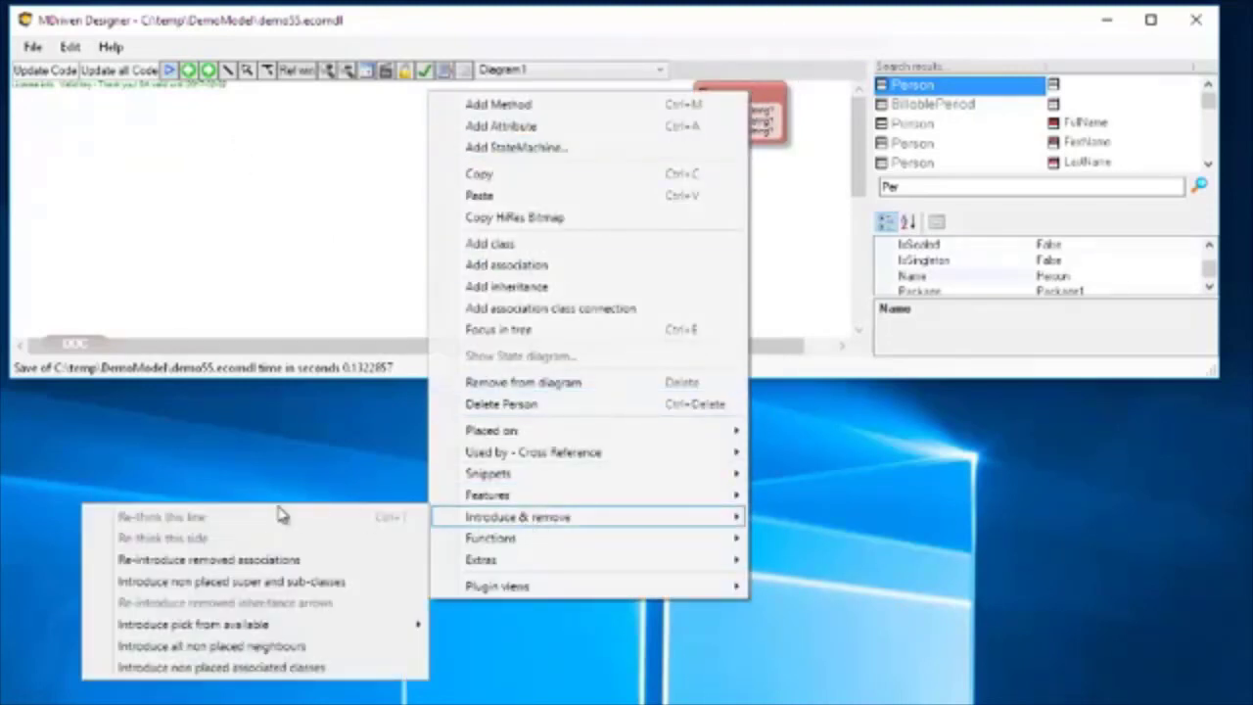
pyautogui.moveTo(251, 630)
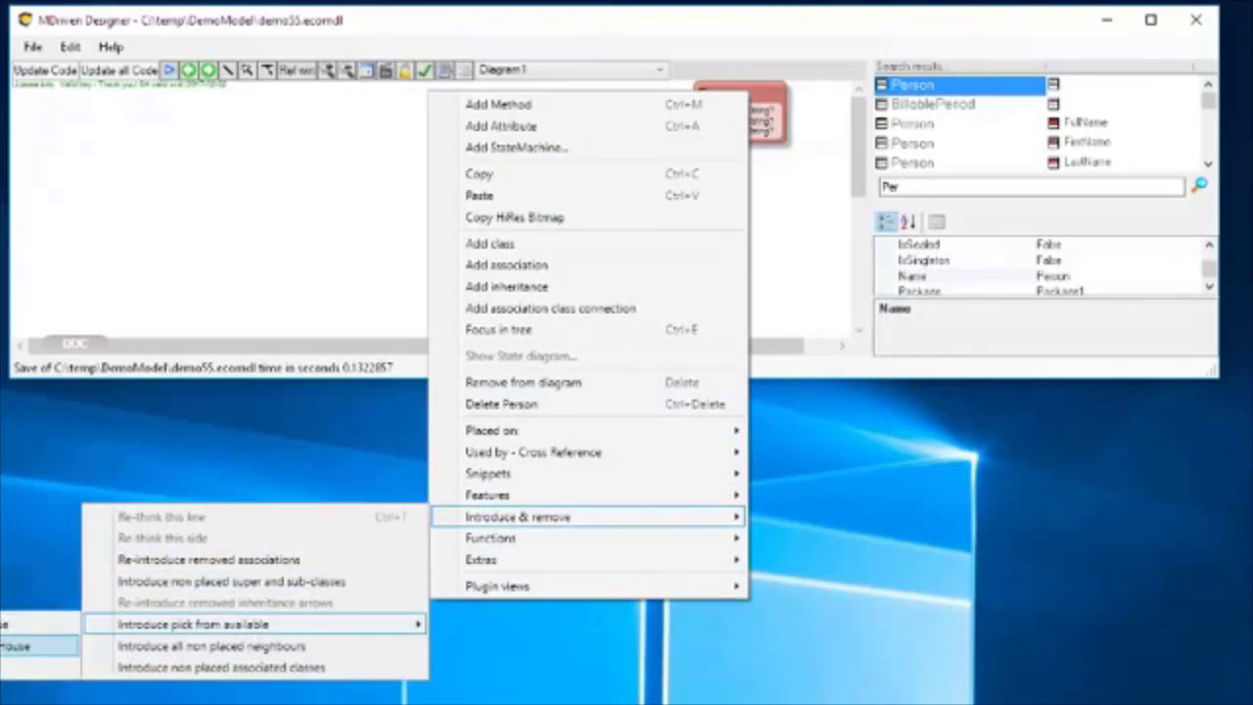
pyautogui.click(22, 649)
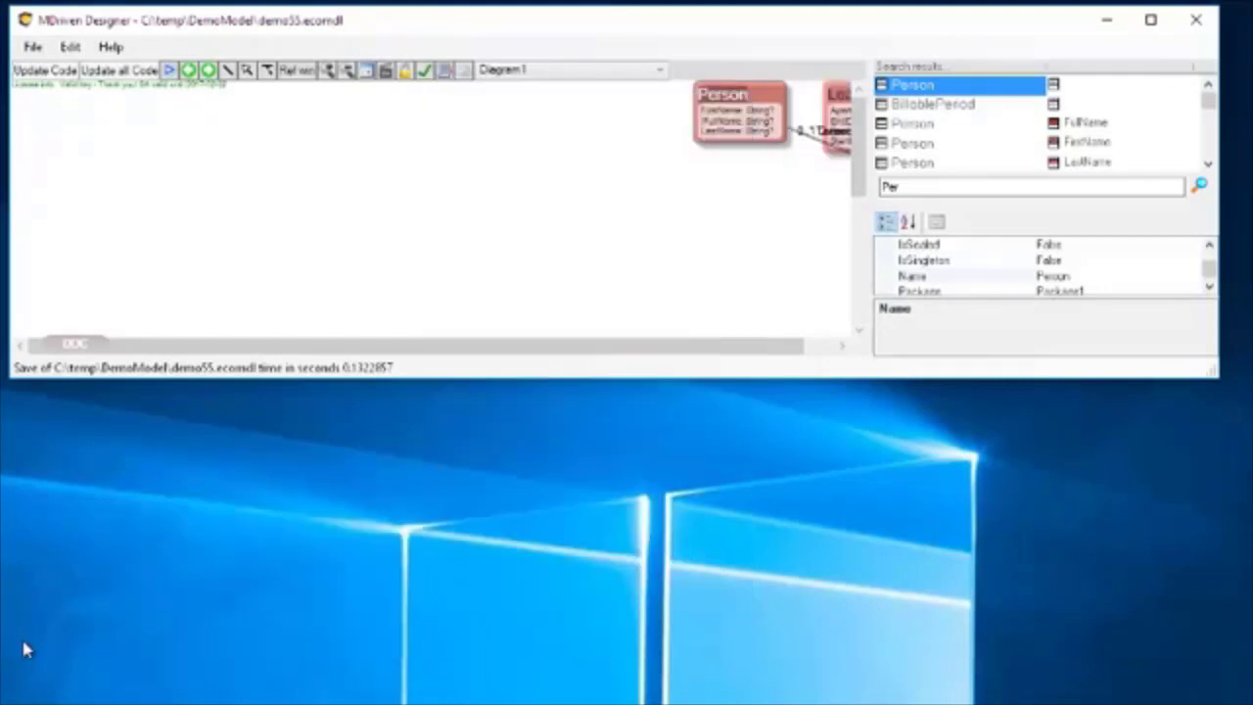
# Spread Person and House apart, separate their overlapping association ends, and remove the OwnedHouses–OwnedBy association from the diagram.
pyautogui.moveTo(779, 103); pyautogui.dragTo(530, 132)
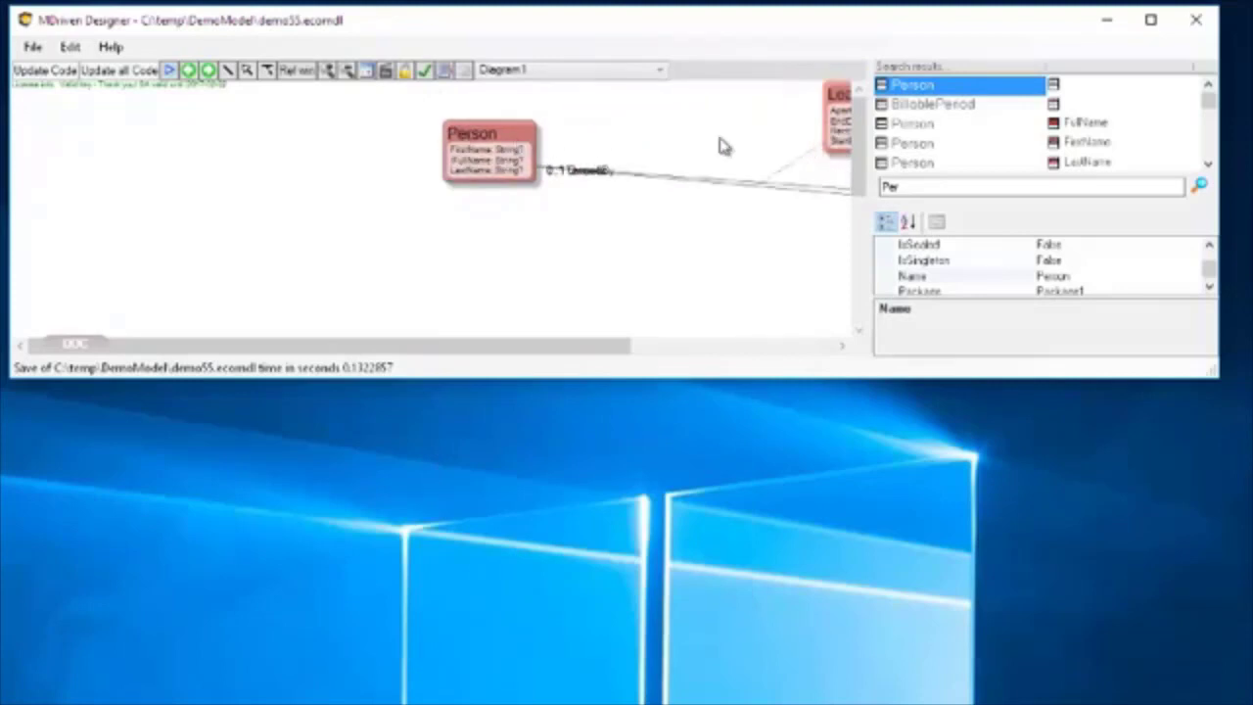
pyautogui.moveTo(517, 352); pyautogui.dragTo(725, 341)
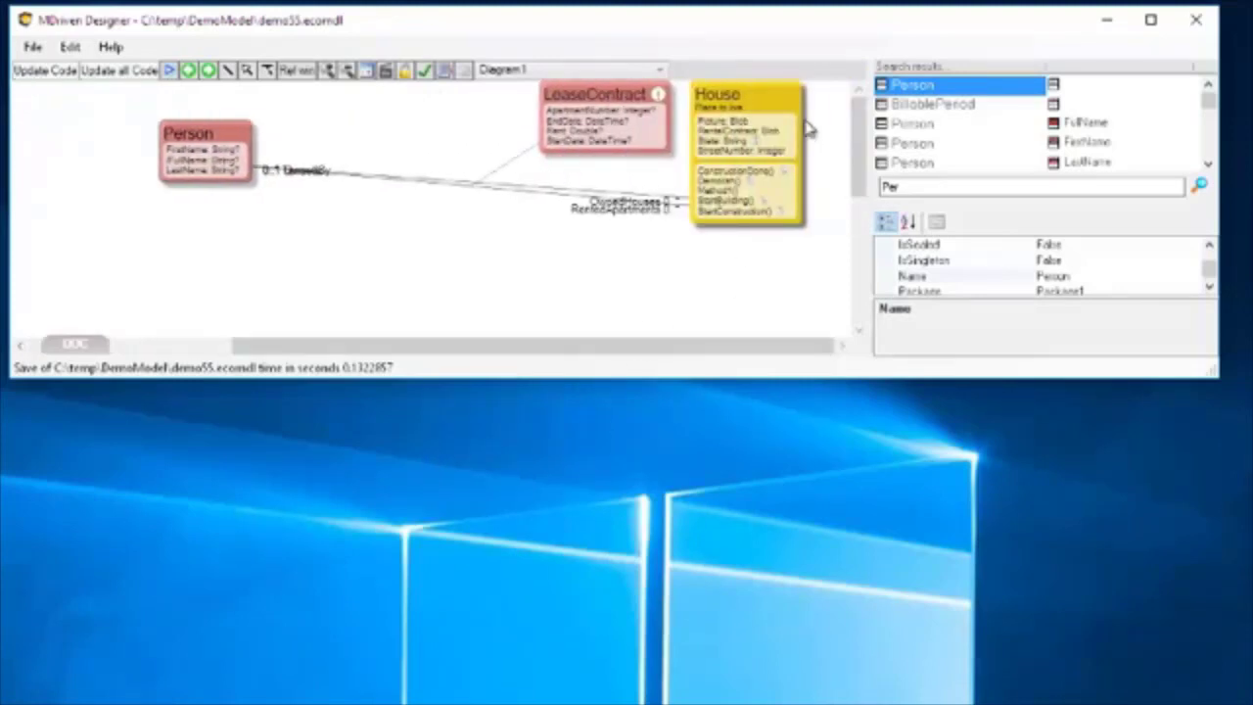
pyautogui.moveTo(791, 98); pyautogui.dragTo(744, 151)
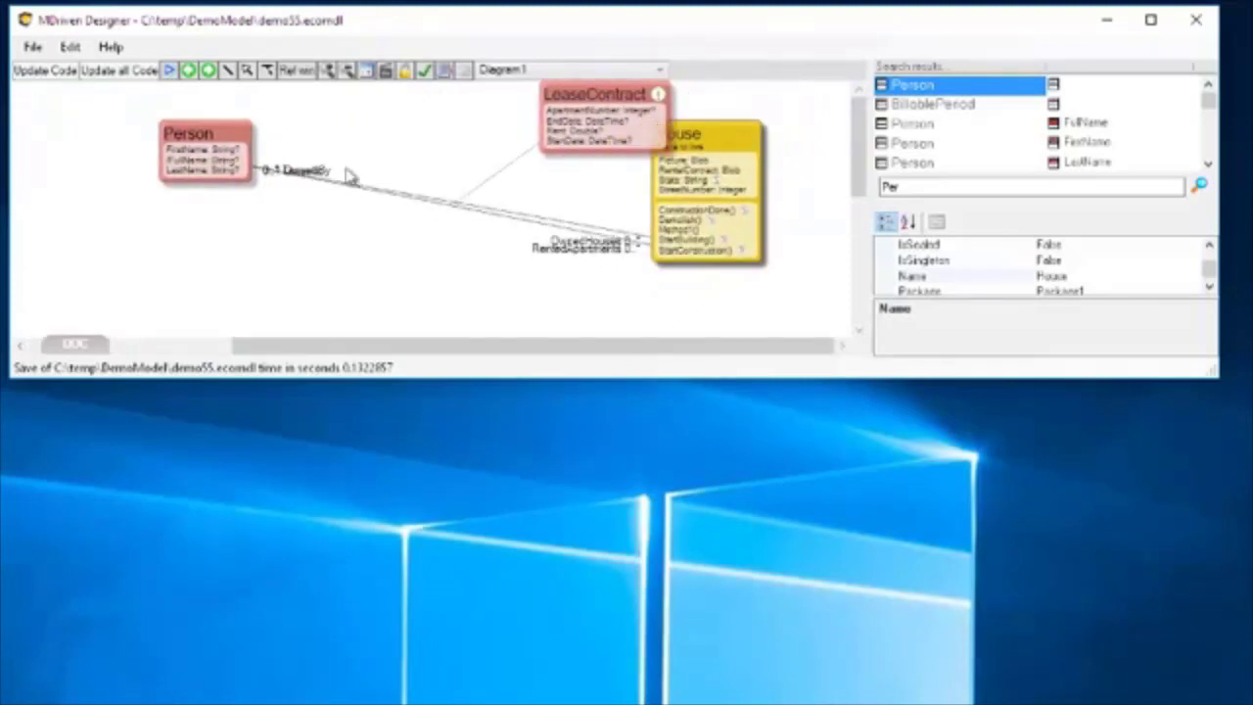
pyautogui.moveTo(253, 171); pyautogui.dragTo(258, 152)
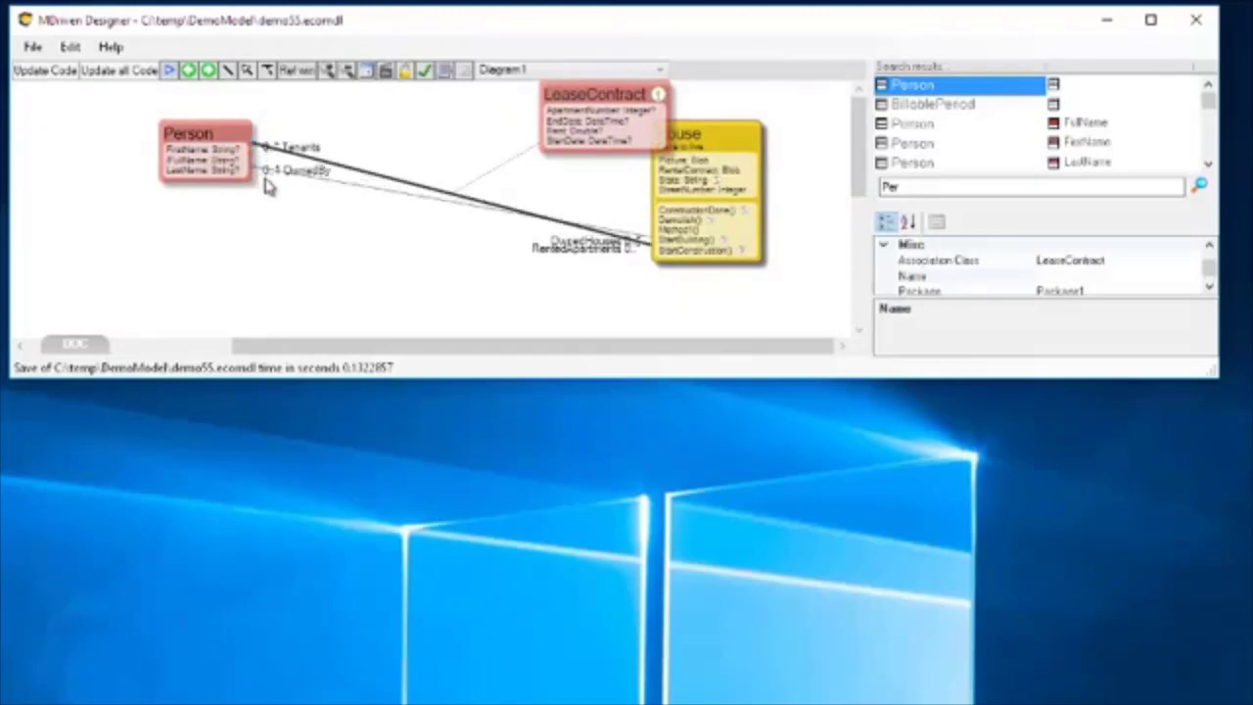
pyautogui.click(384, 191)
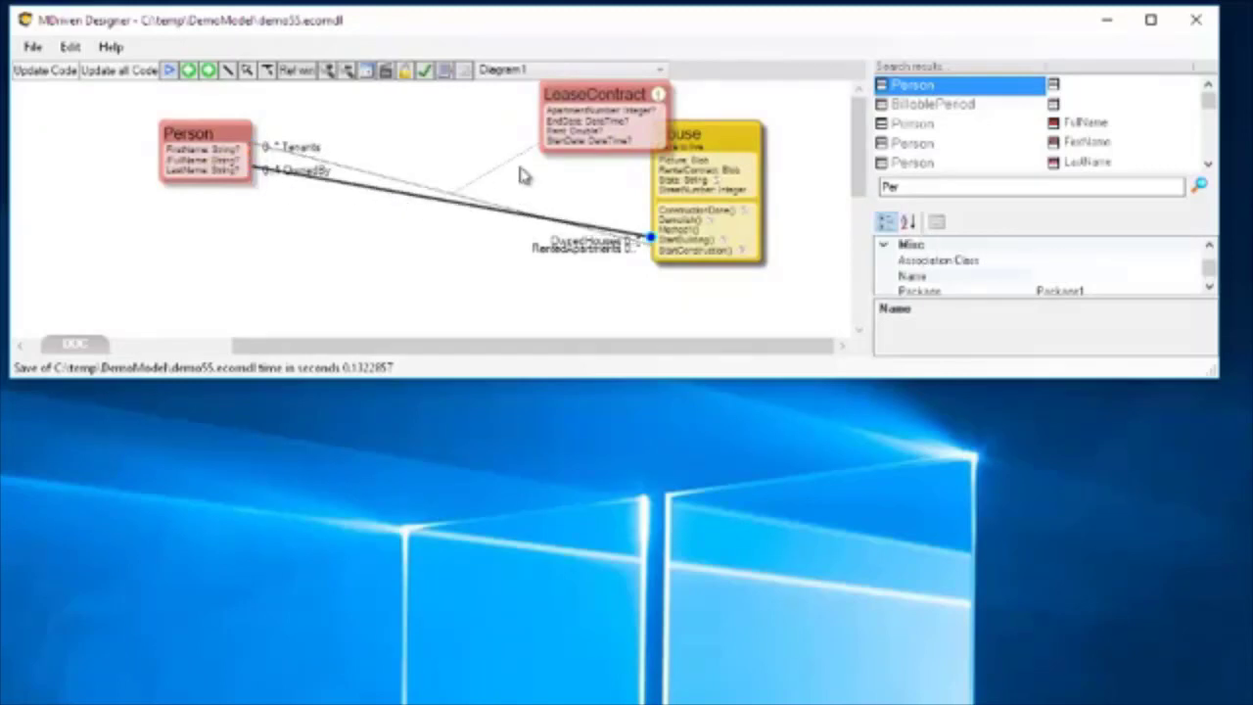
pyautogui.press('Delete')
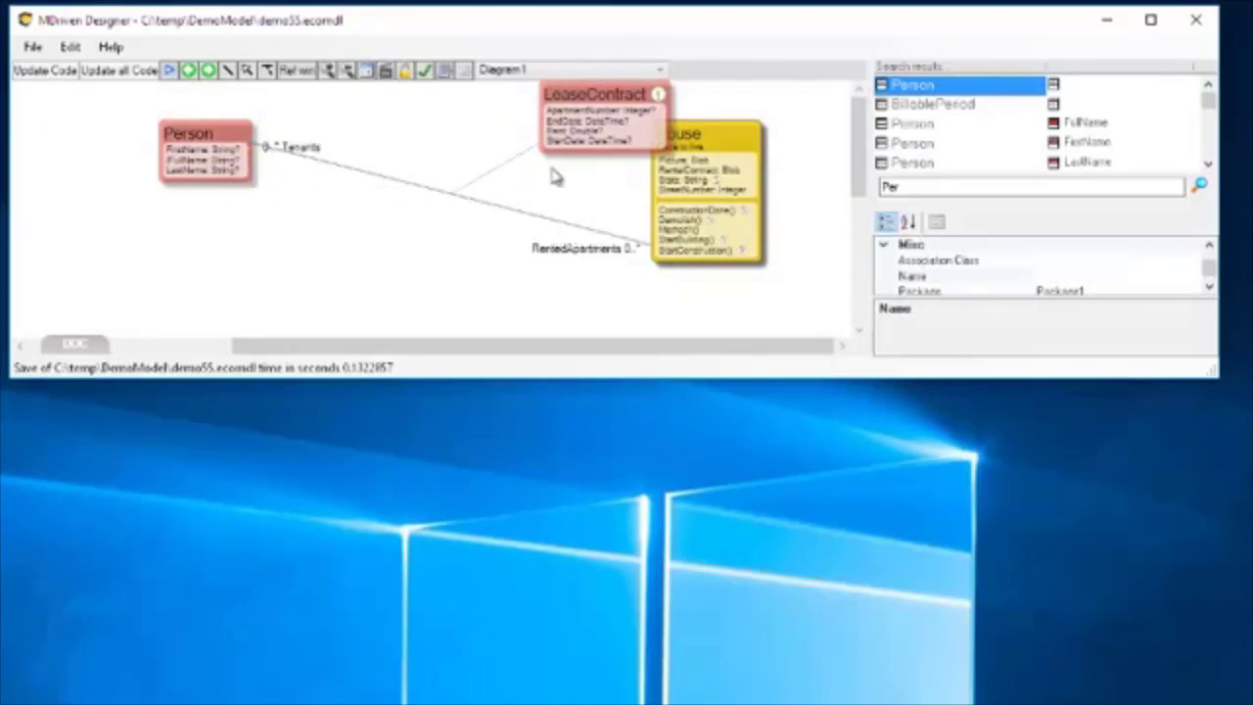
# Enlarge the window and arrange the diagram with House on the left, Person on the right and LeaseContract below their association.
pyautogui.moveTo(196, 146); pyautogui.dragTo(485, 169)
pyautogui.moveTo(582, 181); pyautogui.dragTo(791, 196)
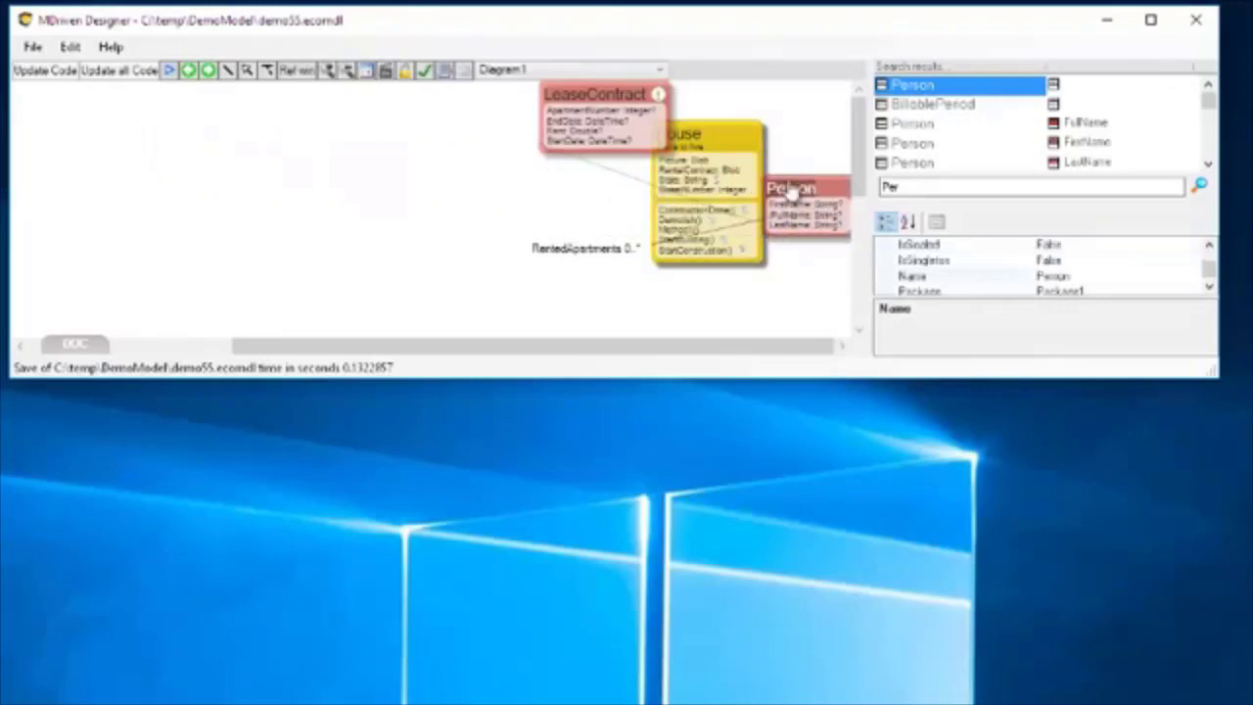
pyautogui.moveTo(763, 129); pyautogui.dragTo(240, 130)
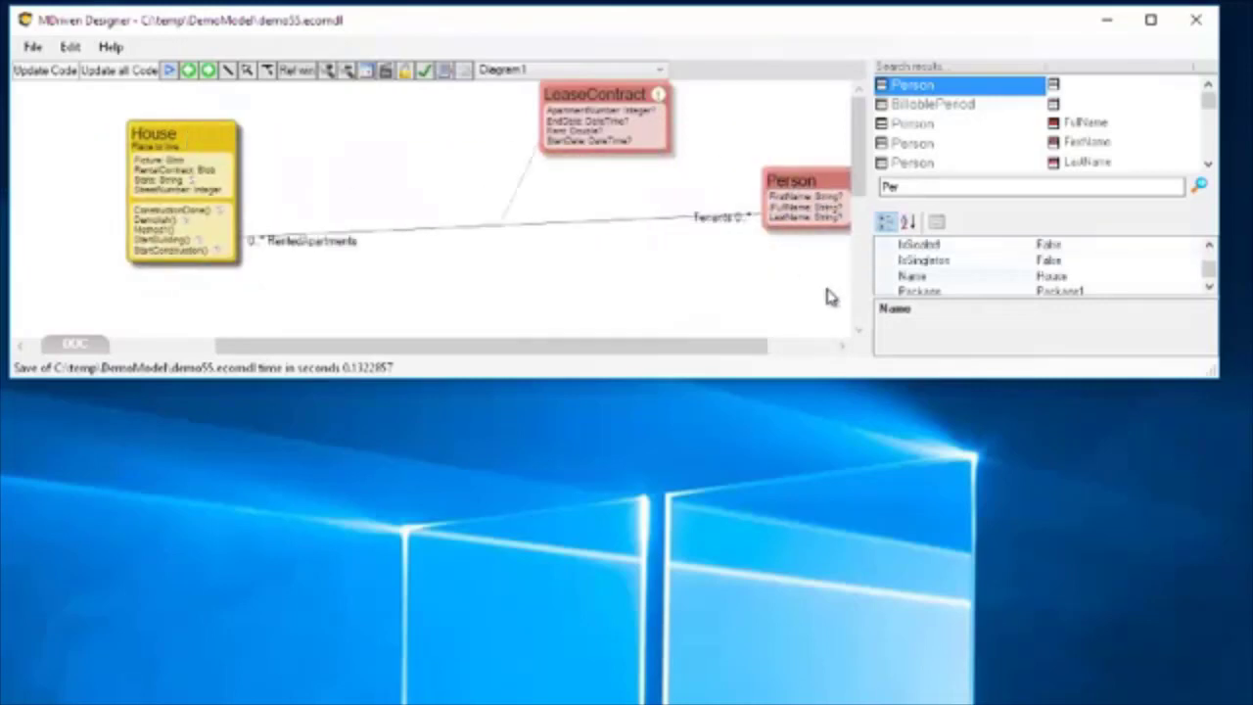
pyautogui.moveTo(1223, 383); pyautogui.dragTo(1235, 690)
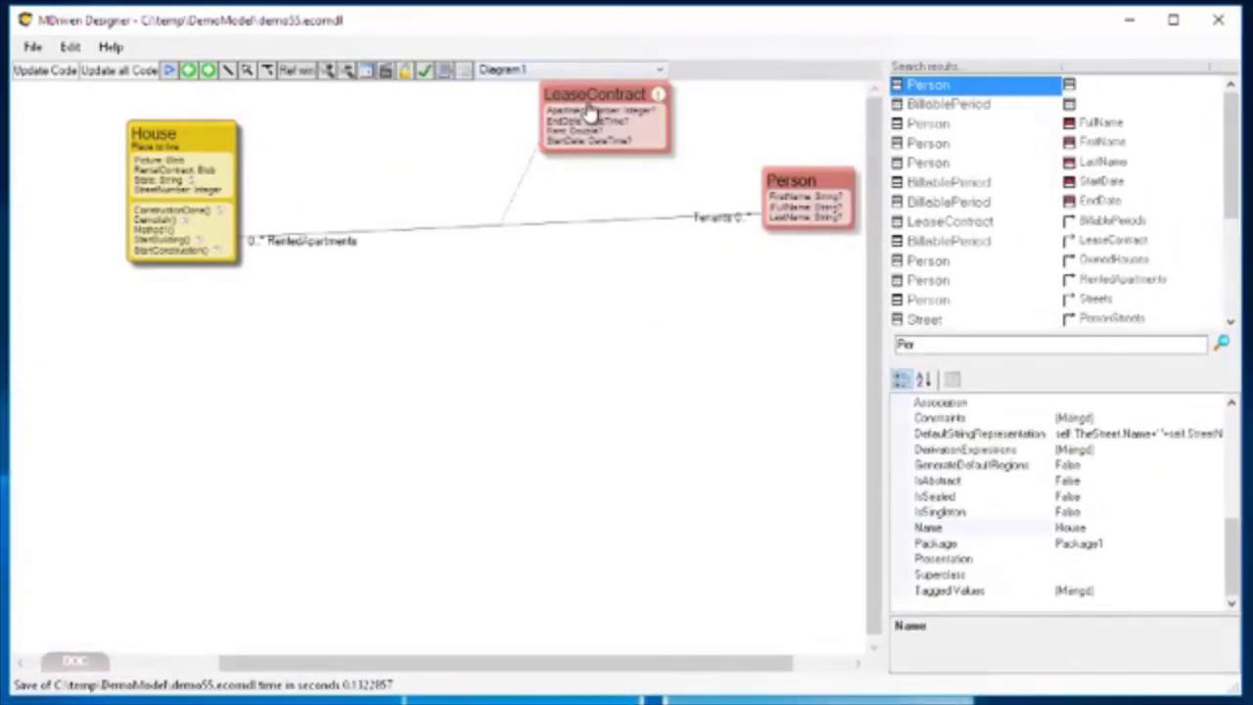
pyautogui.moveTo(587, 102); pyautogui.dragTo(430, 391)
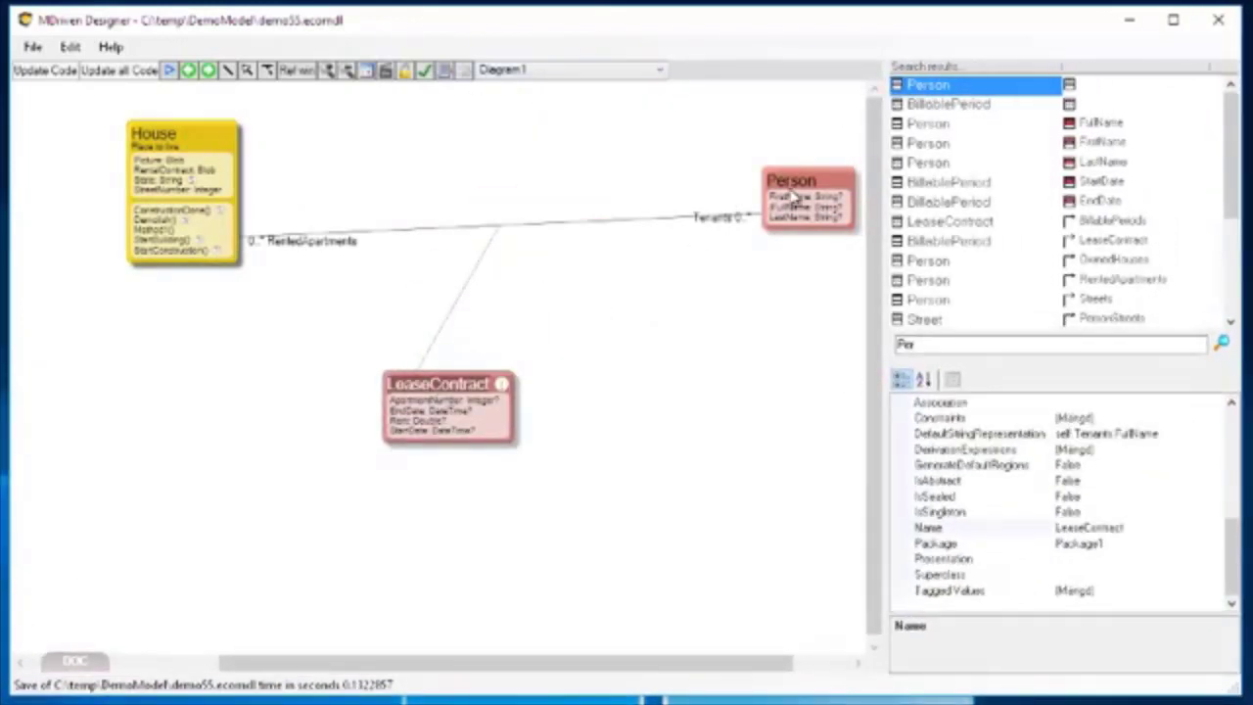
pyautogui.moveTo(783, 192); pyautogui.dragTo(648, 199)
pyautogui.scroll(3, 618, 324)
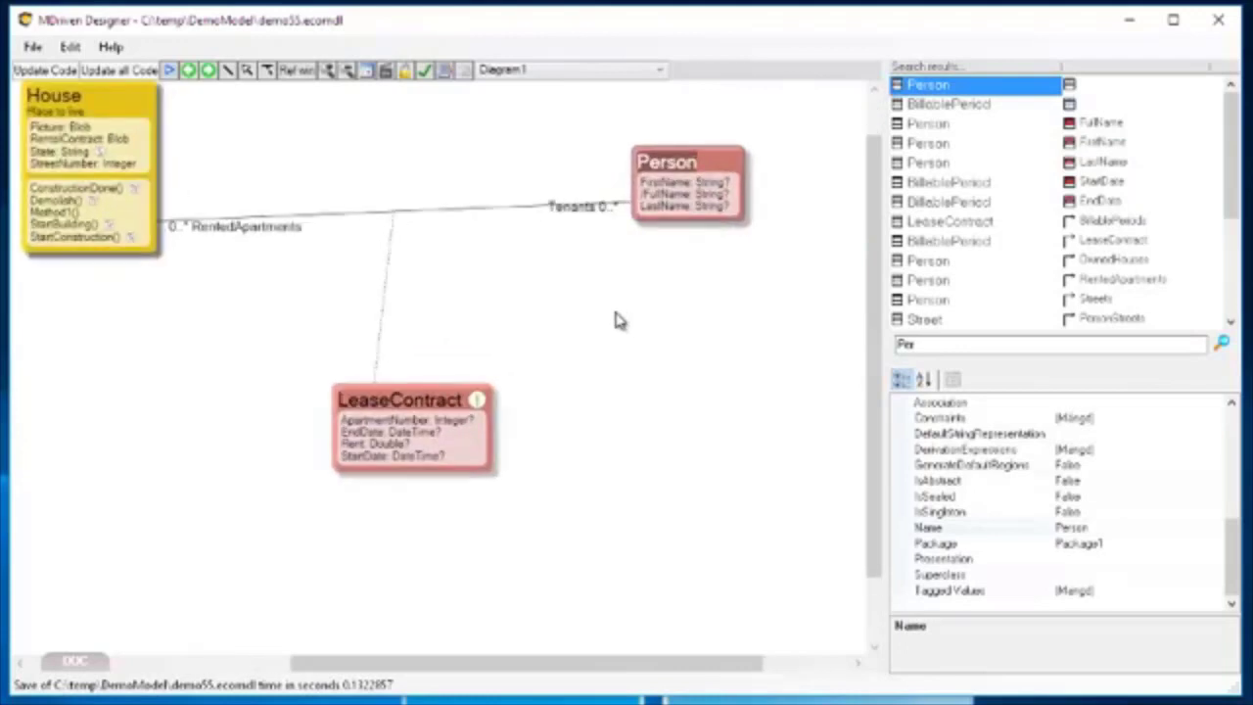
pyautogui.moveTo(83, 101); pyautogui.dragTo(151, 118)
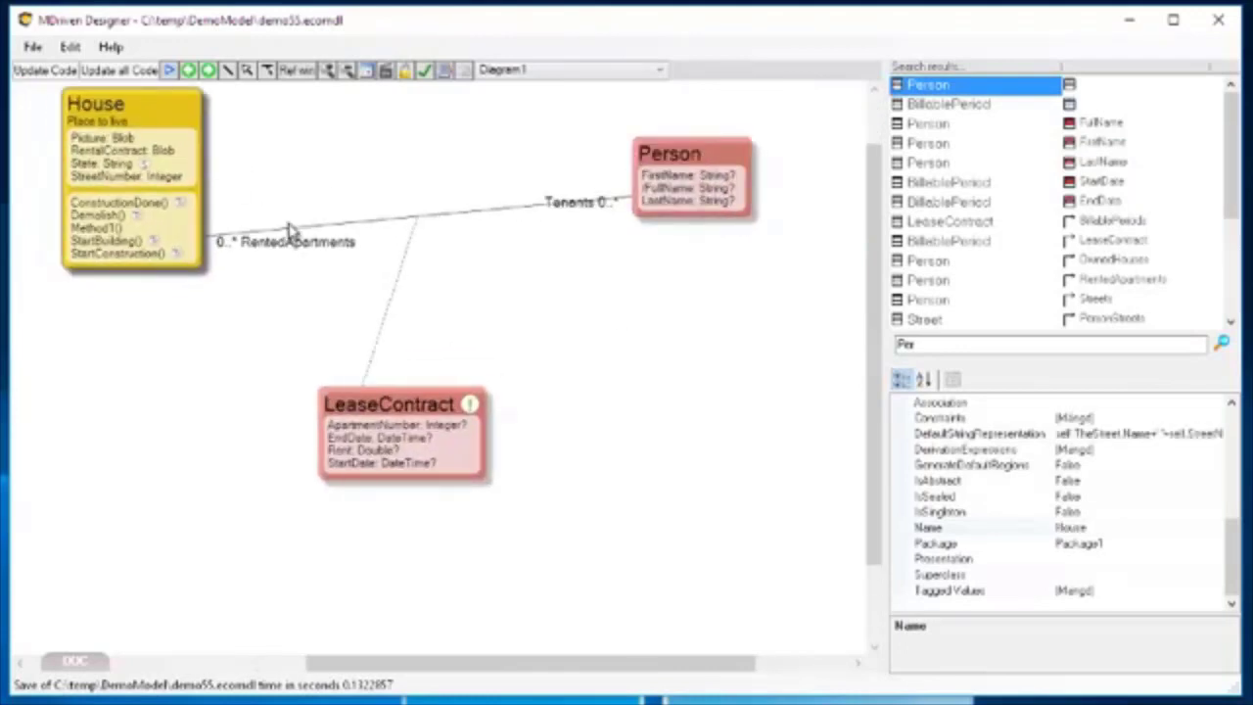
# Inspect the RentedApartments and Tenants association ends, and lower Person slightly so that its association with House runs nearly horizontal.
pyautogui.click(262, 251)
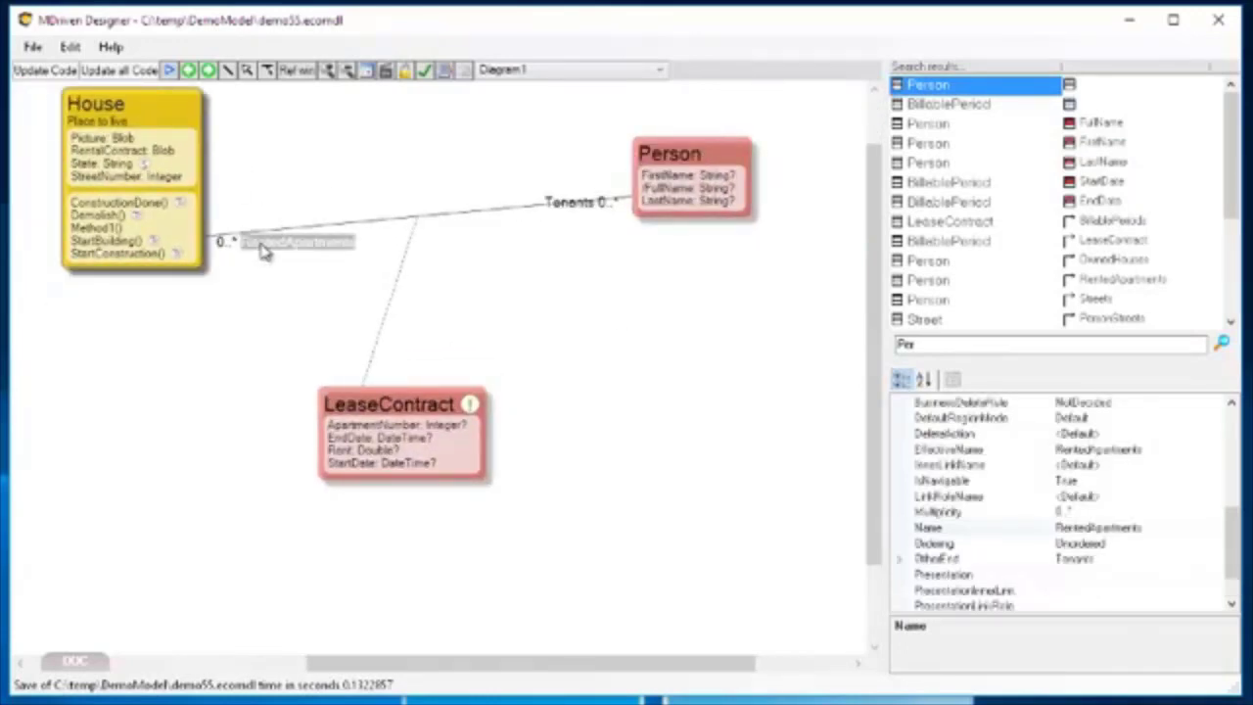
pyautogui.click(573, 209)
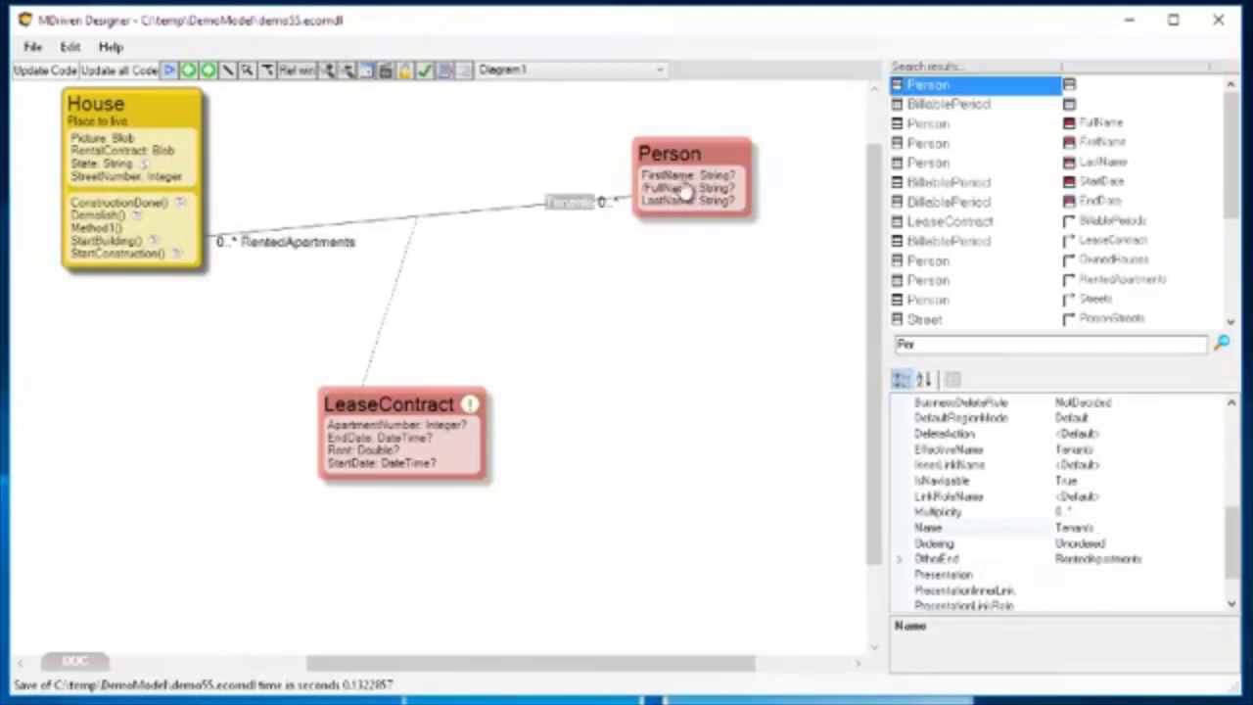
pyautogui.moveTo(697, 160); pyautogui.dragTo(707, 189)
pyautogui.click(498, 234)
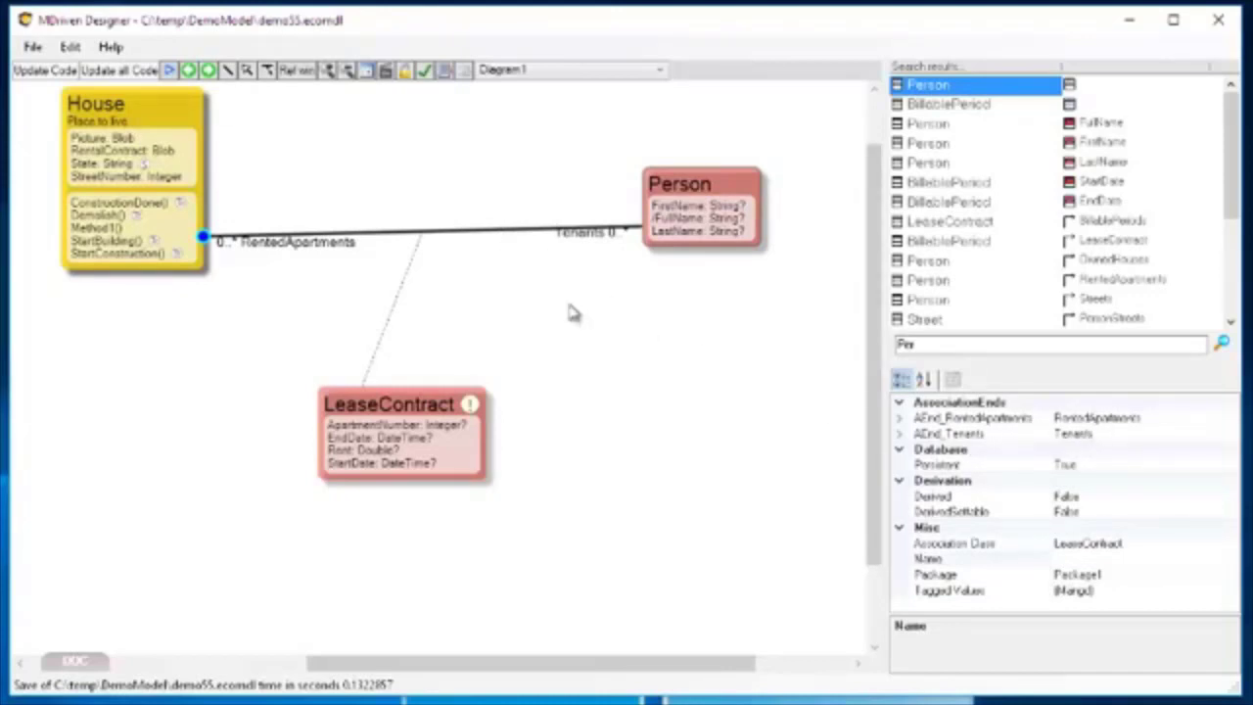
# Compare the properties of the RentedApartments and Tenants association ends, and move LeaseContract up closer to the House–Person association.
pyautogui.click(304, 253)
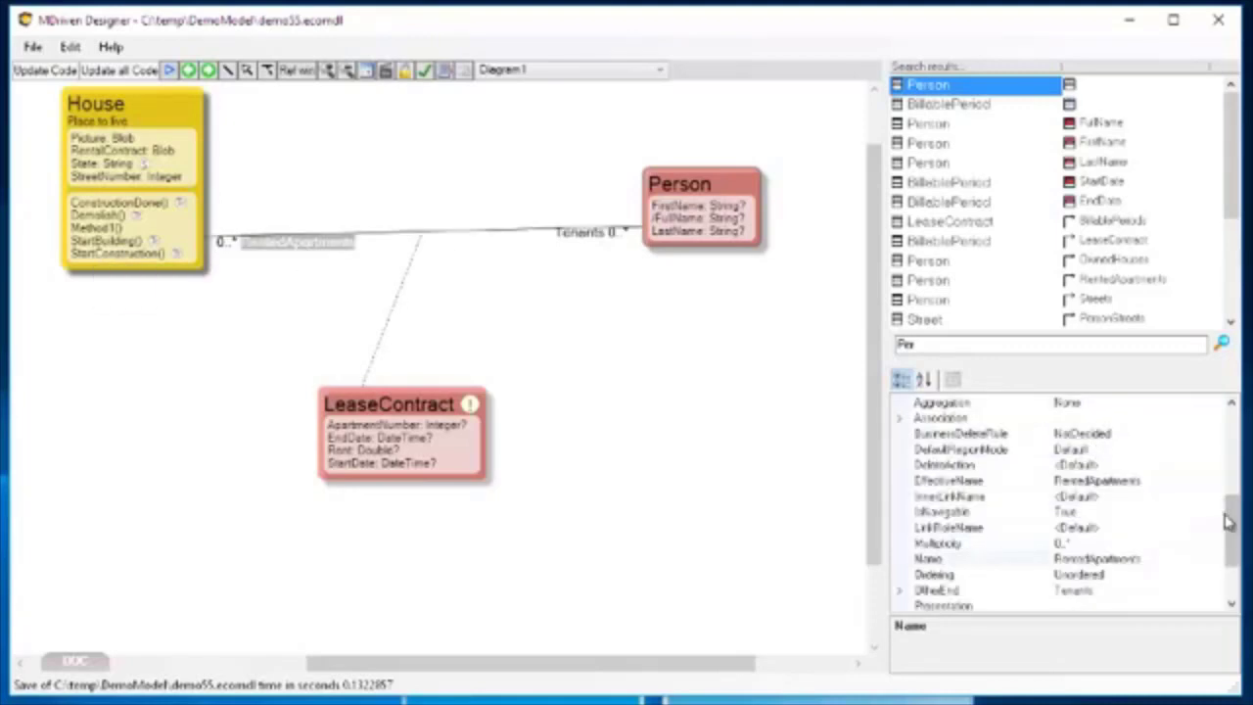
pyautogui.moveTo(1230, 514); pyautogui.dragTo(1238, 409)
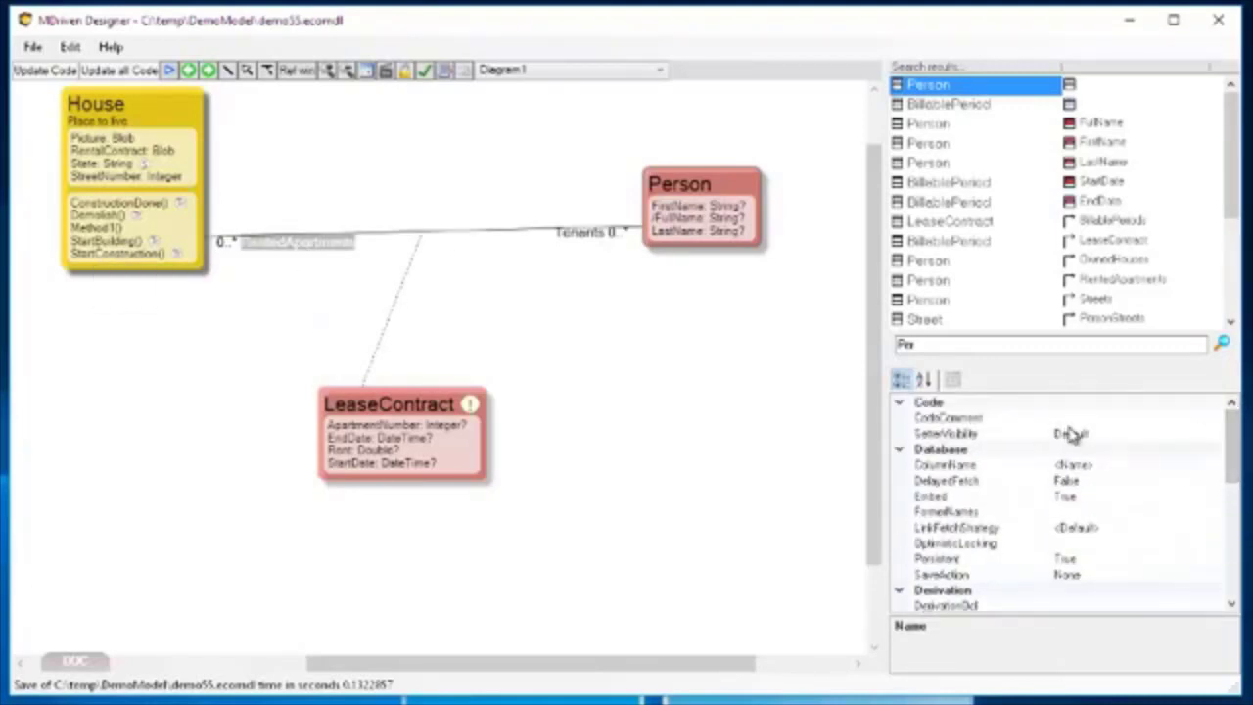
pyautogui.click(584, 238)
pyautogui.moveTo(1230, 512)
pyautogui.mouseDown()
pyautogui.moveTo(1234, 423)
pyautogui.moveTo(1234, 528)
pyautogui.mouseUp()
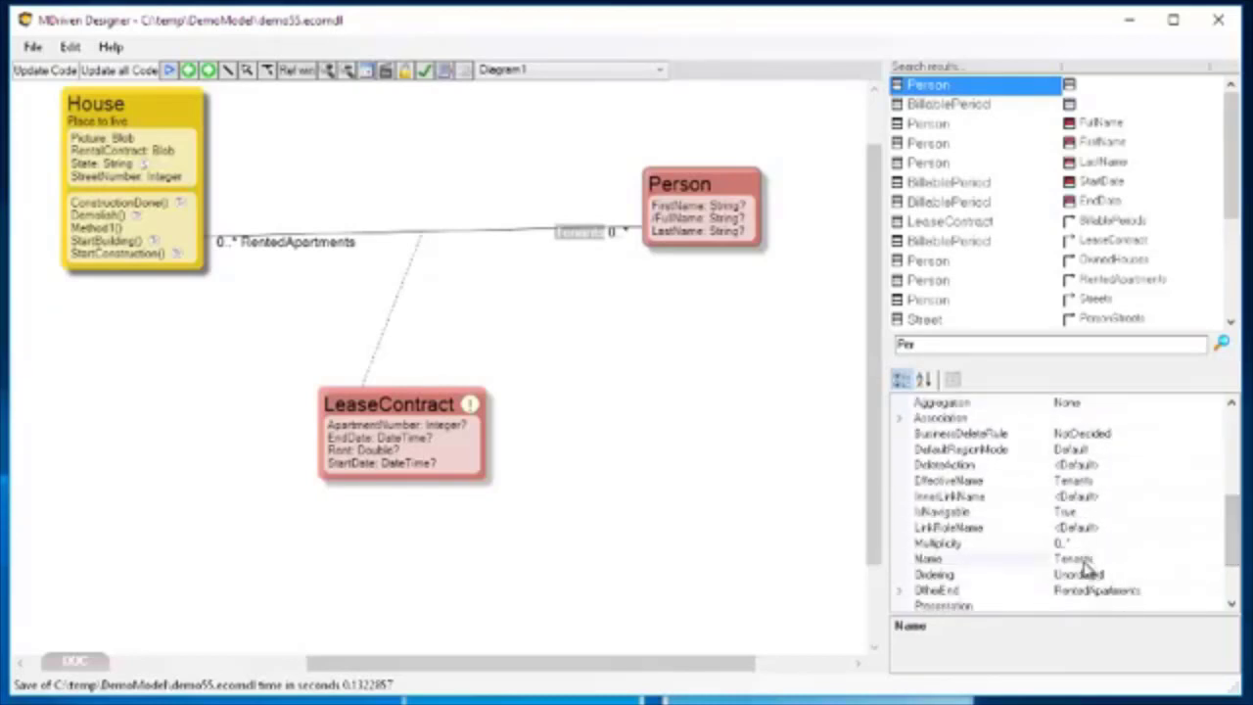
pyautogui.click(287, 253)
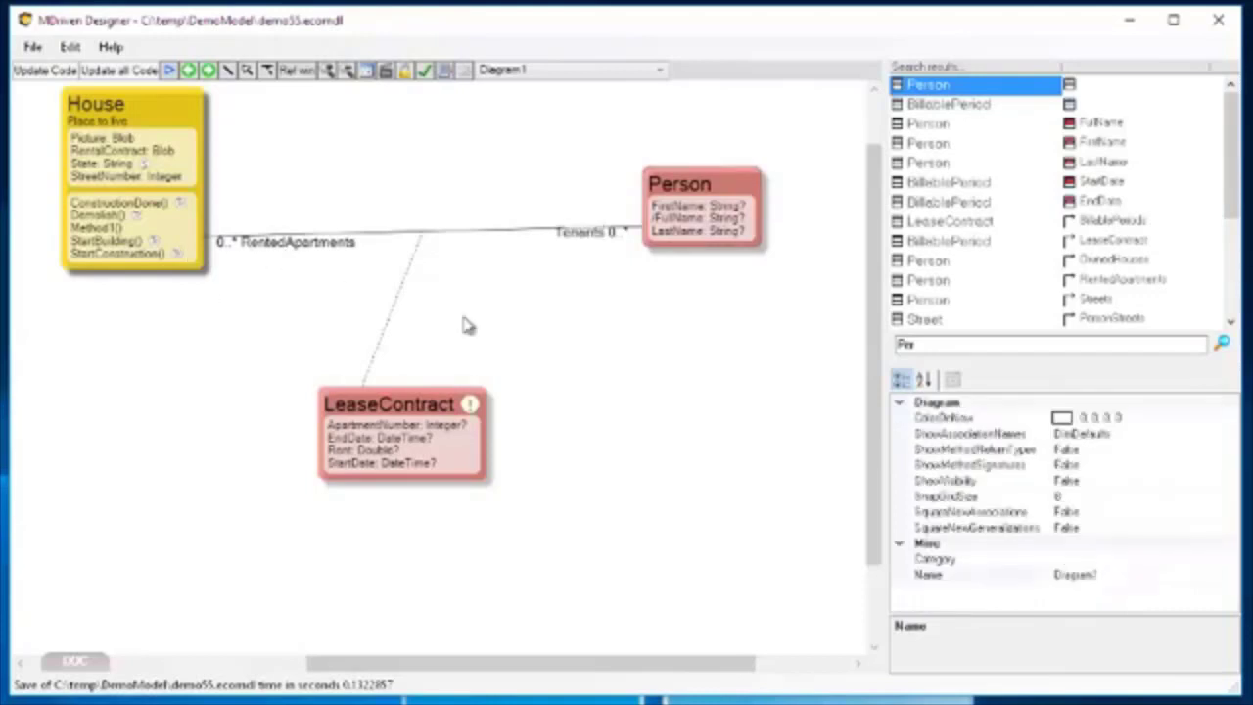
pyautogui.click(304, 253)
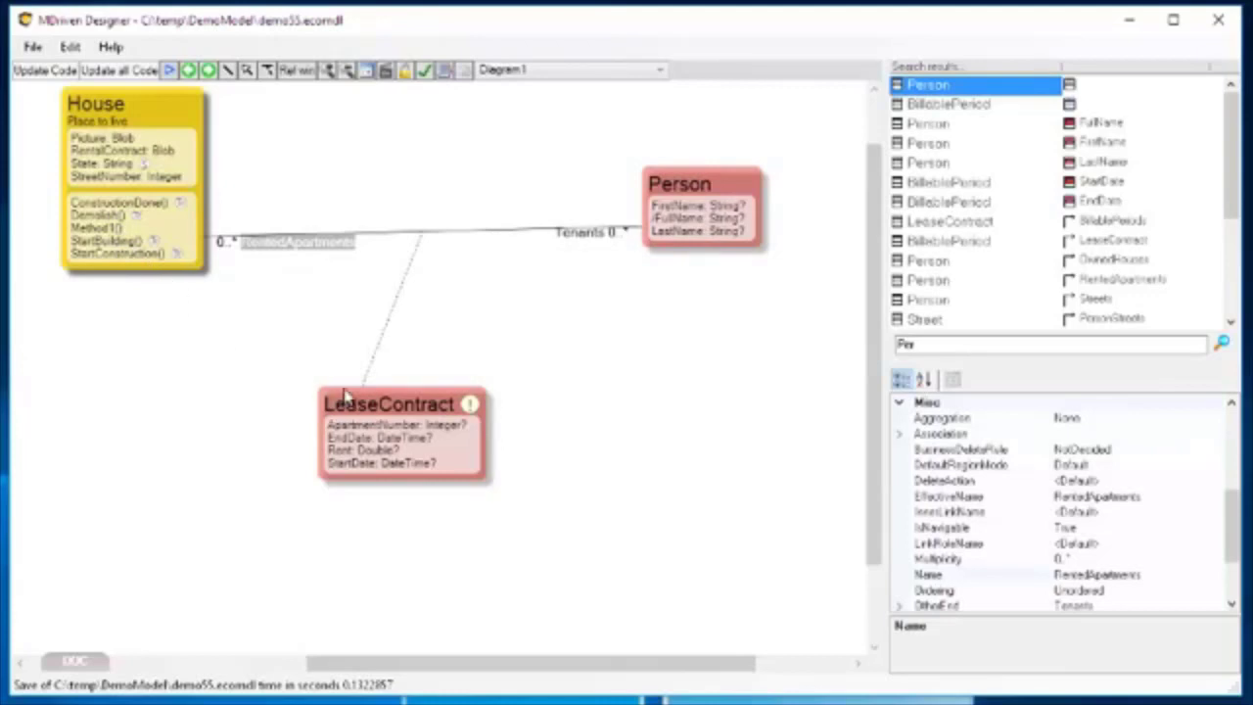
pyautogui.moveTo(388, 406); pyautogui.dragTo(415, 329)
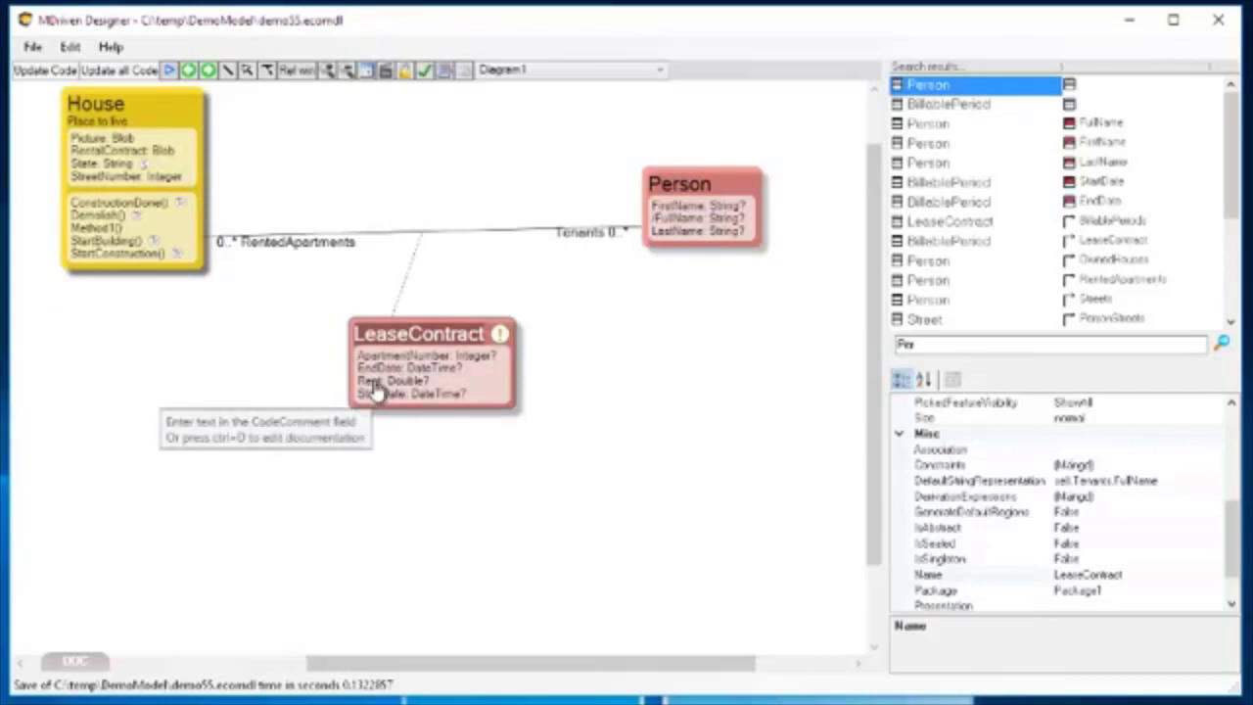
# Open the ViewModel Editor and add a new ViewModel with House as its class.
pyautogui.click(366, 73)
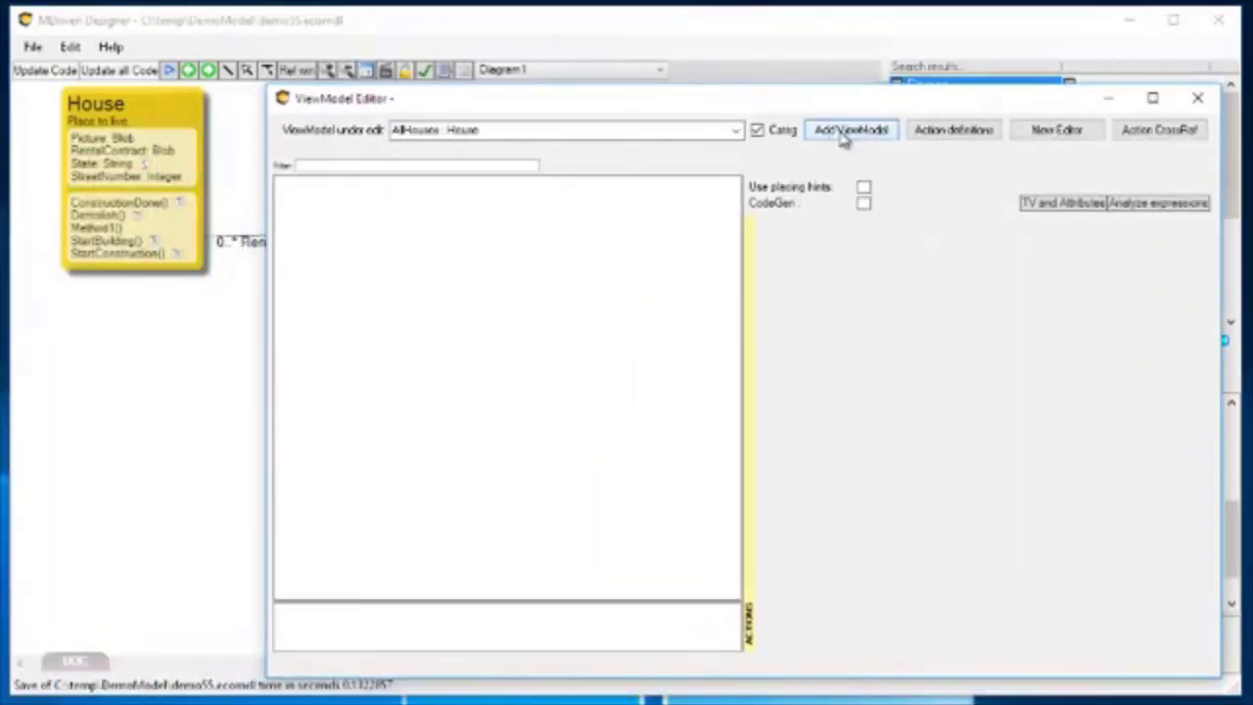
pyautogui.click(843, 137)
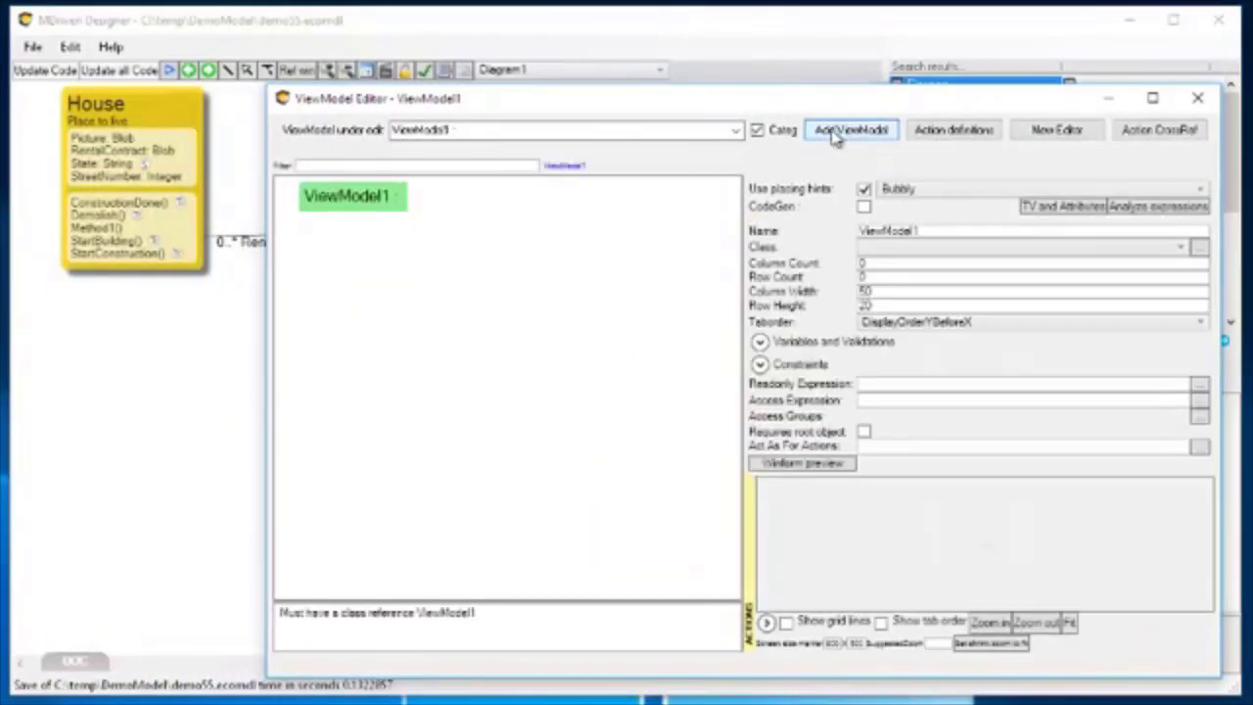
pyautogui.click(925, 252)
pyautogui.click(898, 296)
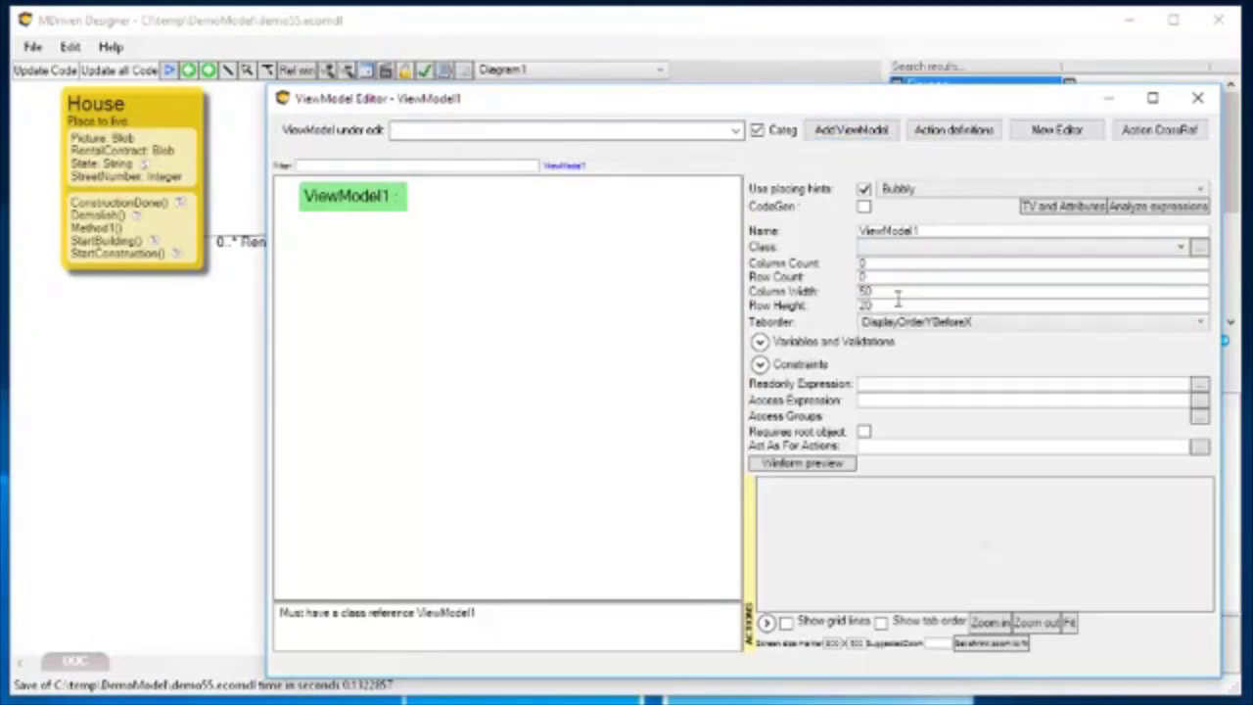
# Add a nested ViewModel class under ViewModel1 from the multilinks that lists all instances of House.
pyautogui.rightClick(362, 199)
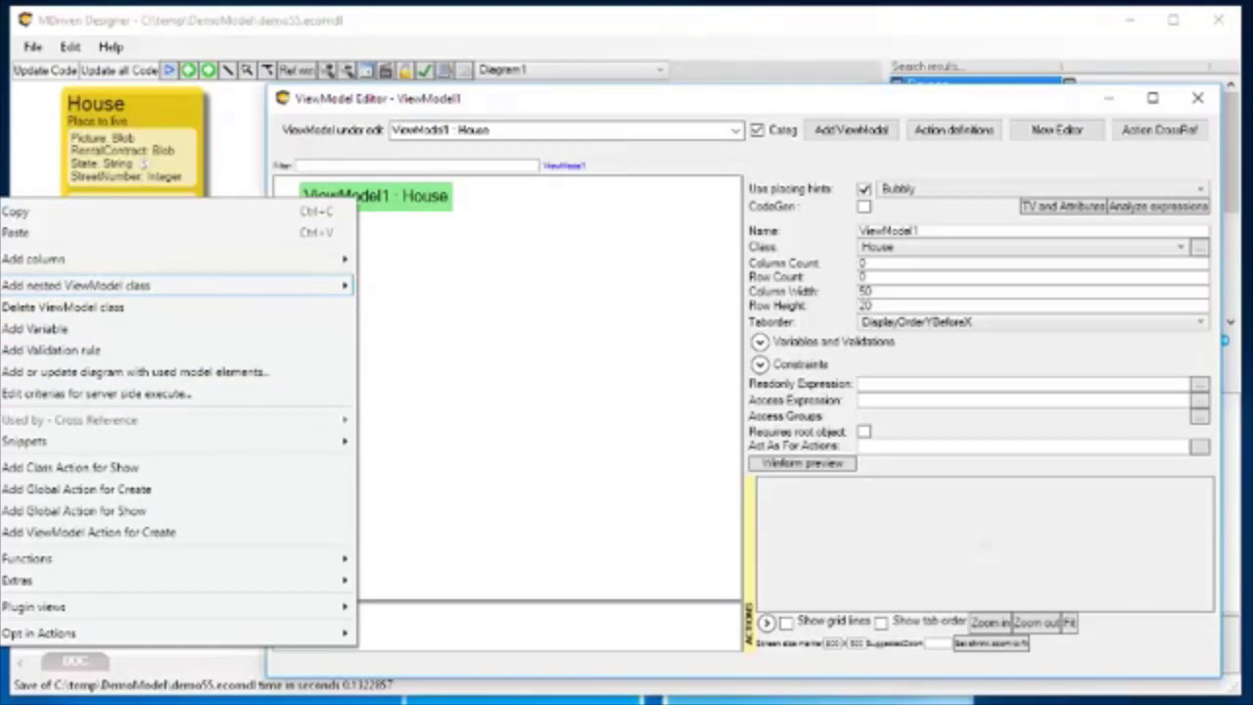
pyautogui.click(504, 106)
pyautogui.moveTo(615, 107); pyautogui.dragTo(1128, 106)
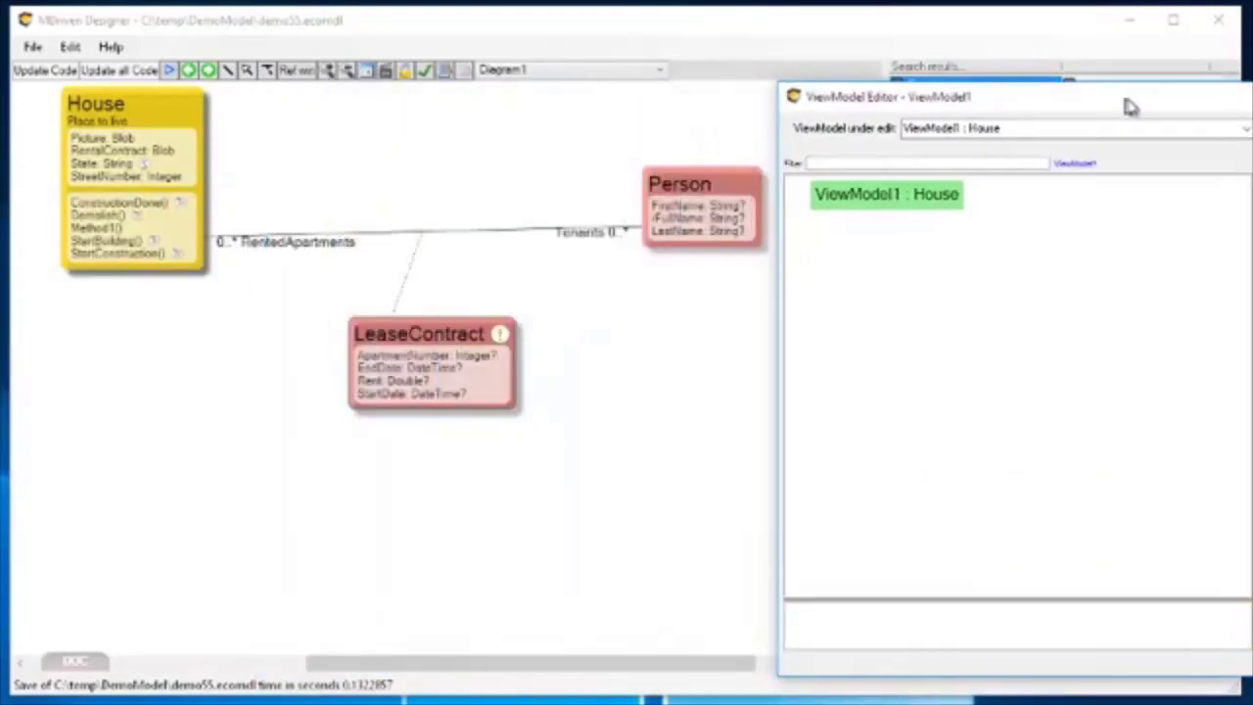
pyautogui.rightClick(881, 193)
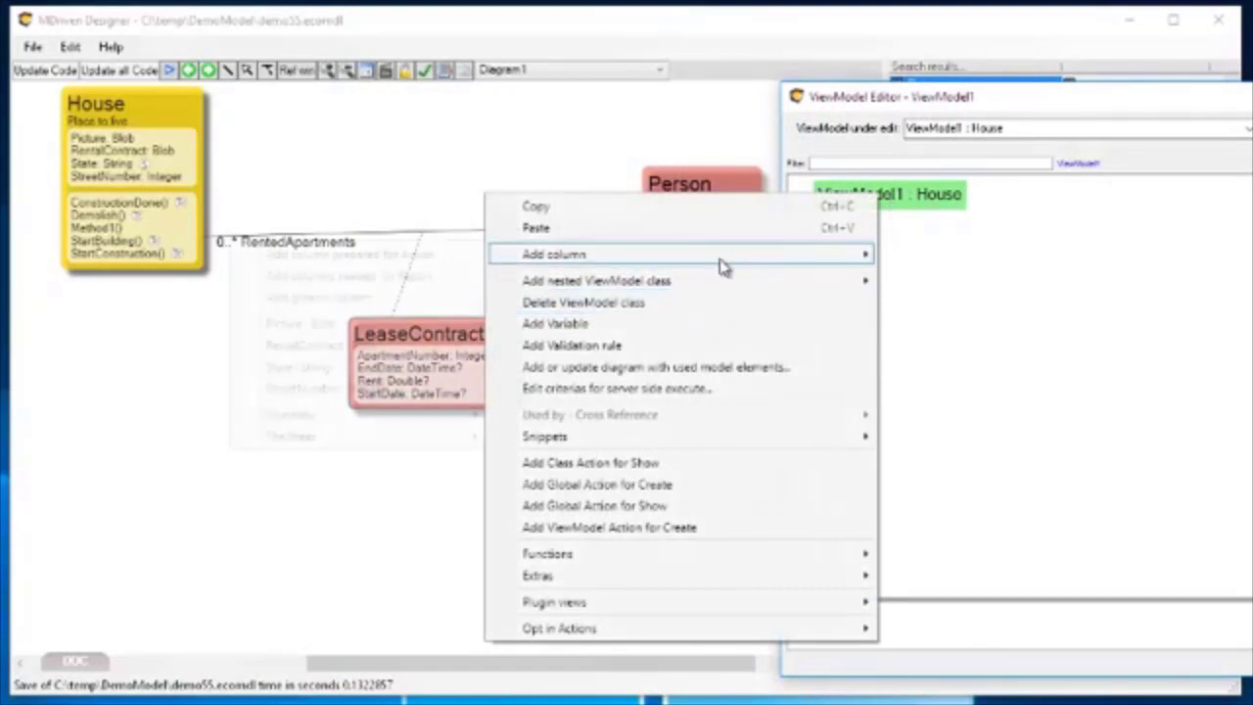
pyautogui.moveTo(710, 283)
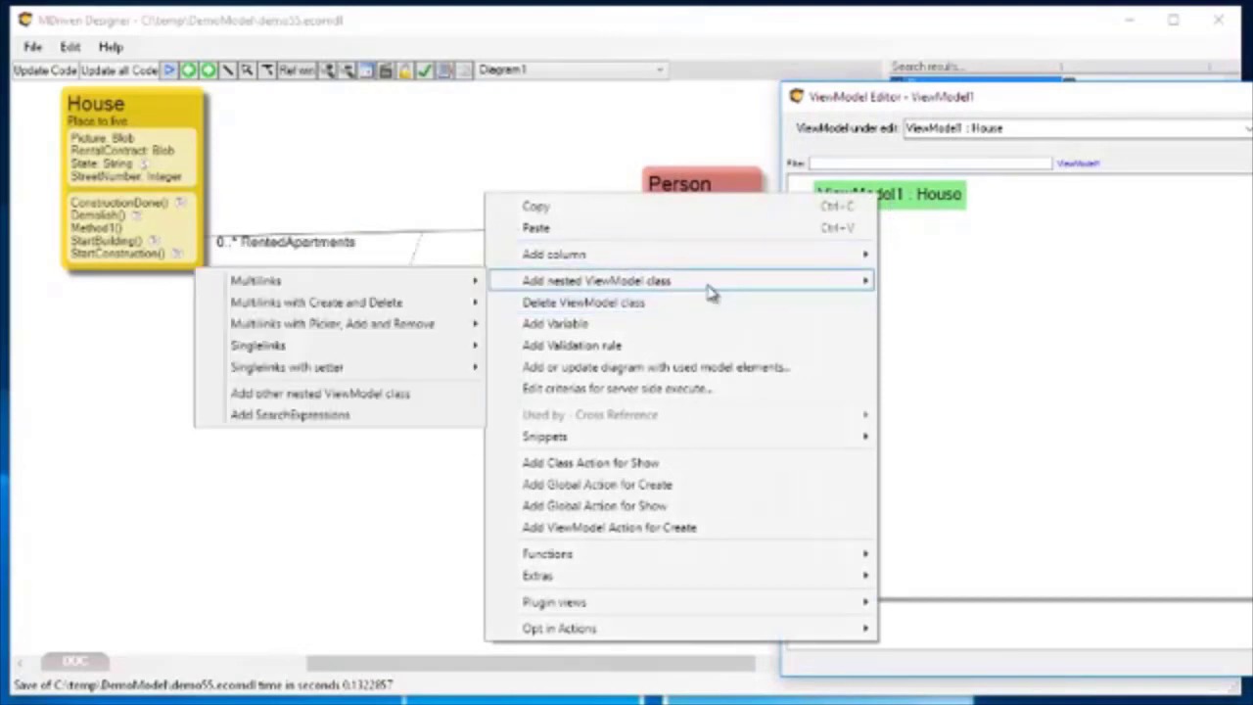
pyautogui.moveTo(338, 345)
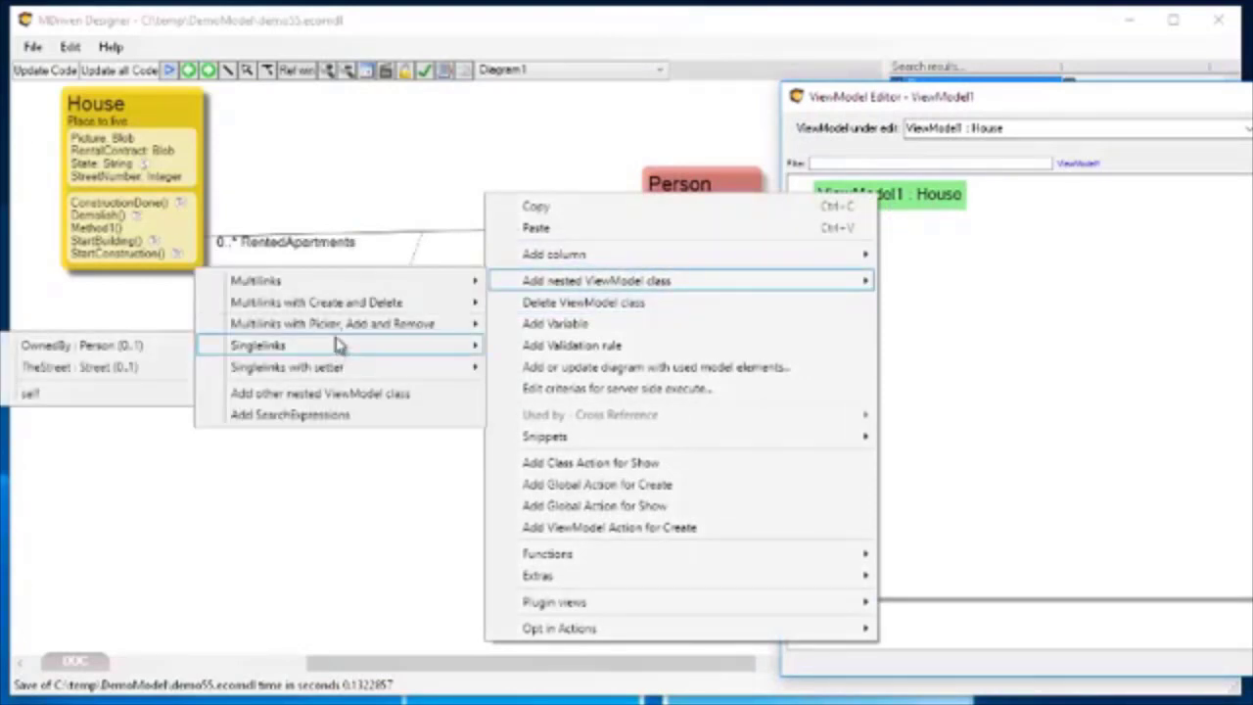
pyautogui.moveTo(347, 288)
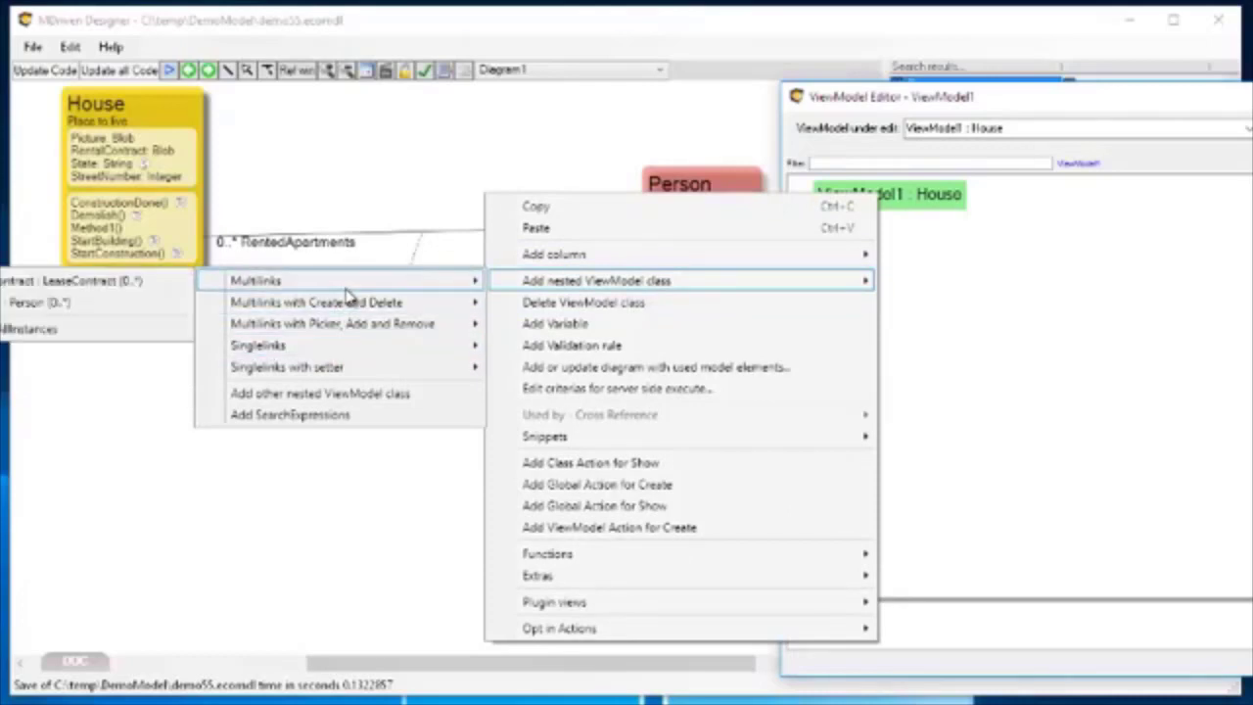
pyautogui.click(51, 332)
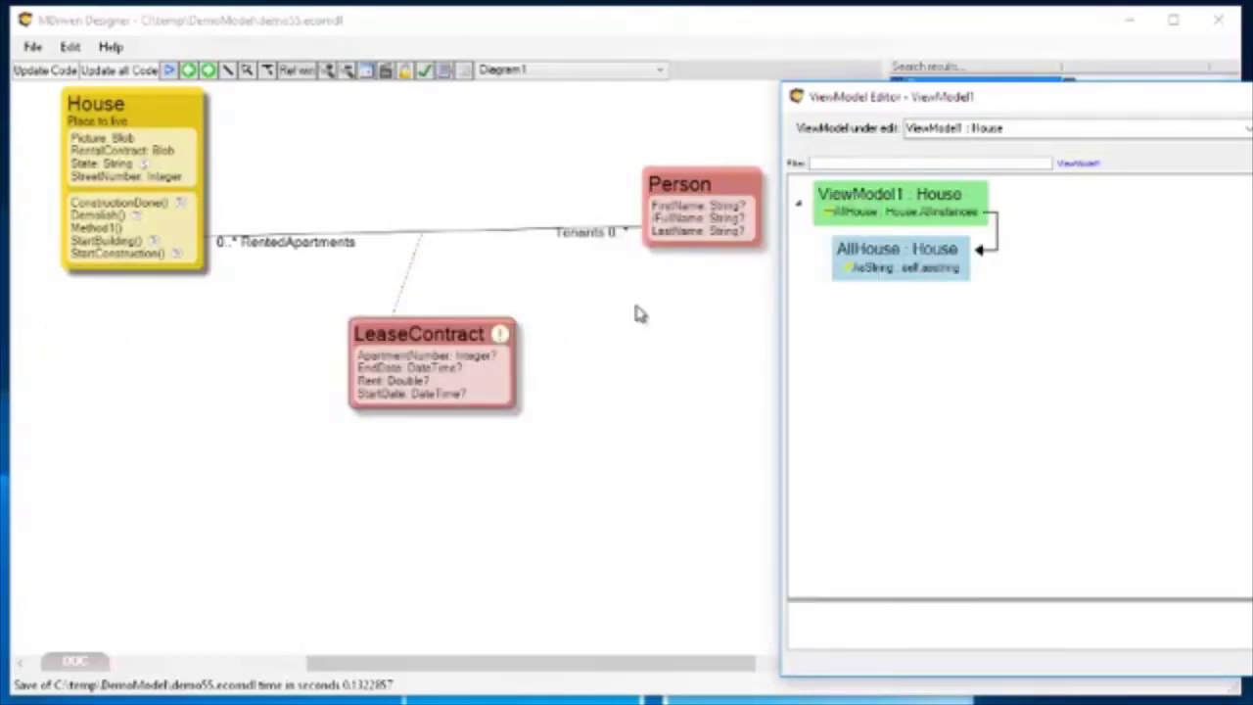
# Reposition the All House grid in the layout preview to start at column 0, span two columns and extend further down.
pyautogui.moveTo(1063, 107); pyautogui.dragTo(508, 86)
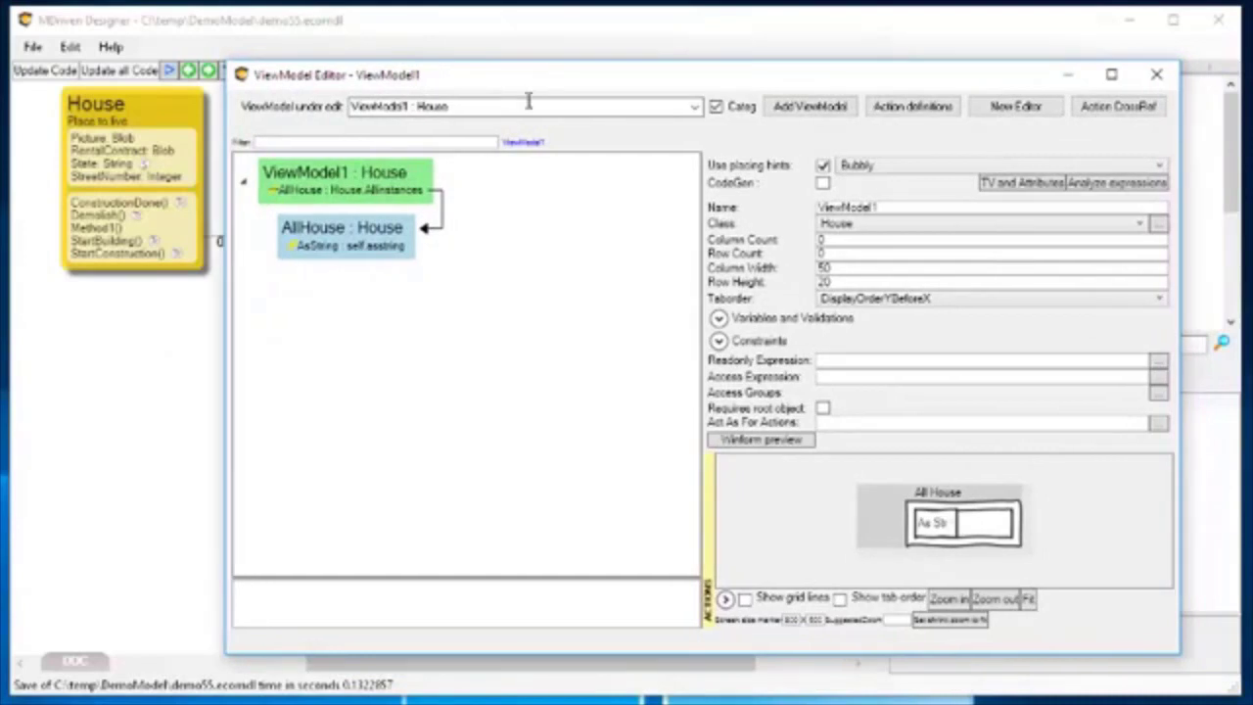
pyautogui.click(1018, 555)
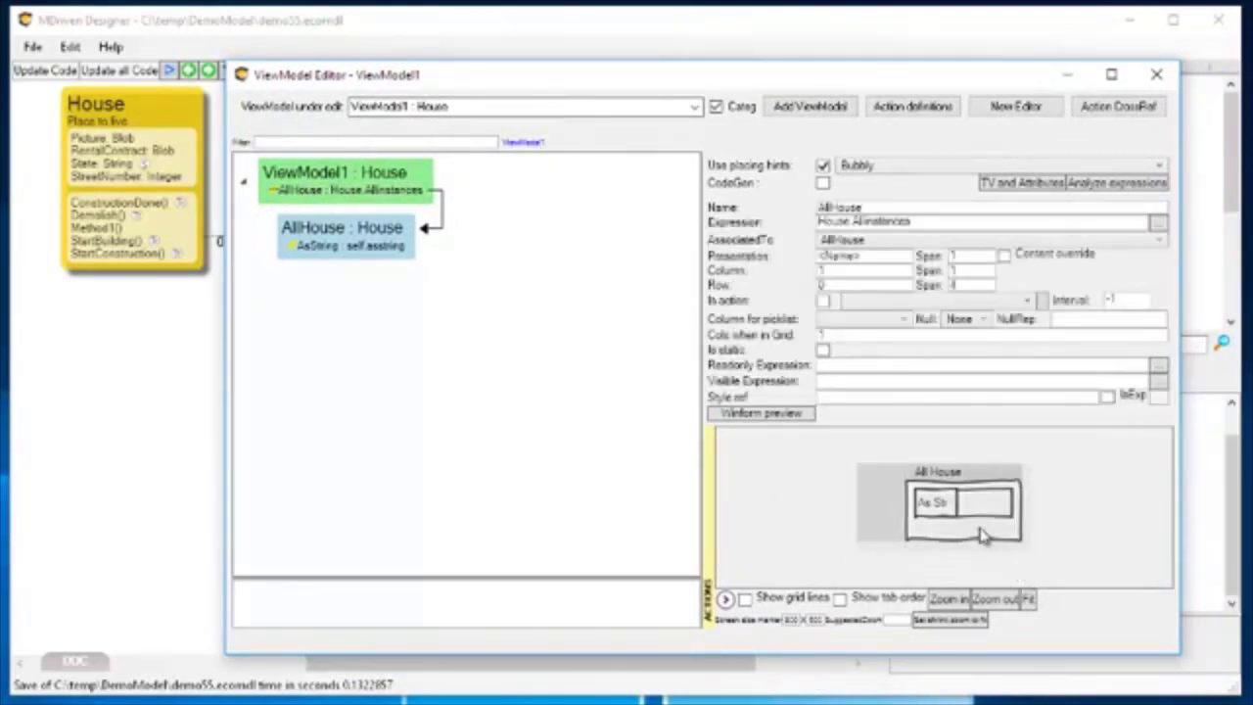
pyautogui.moveTo(990, 530); pyautogui.dragTo(894, 521)
pyautogui.moveTo(995, 546); pyautogui.dragTo(1033, 567)
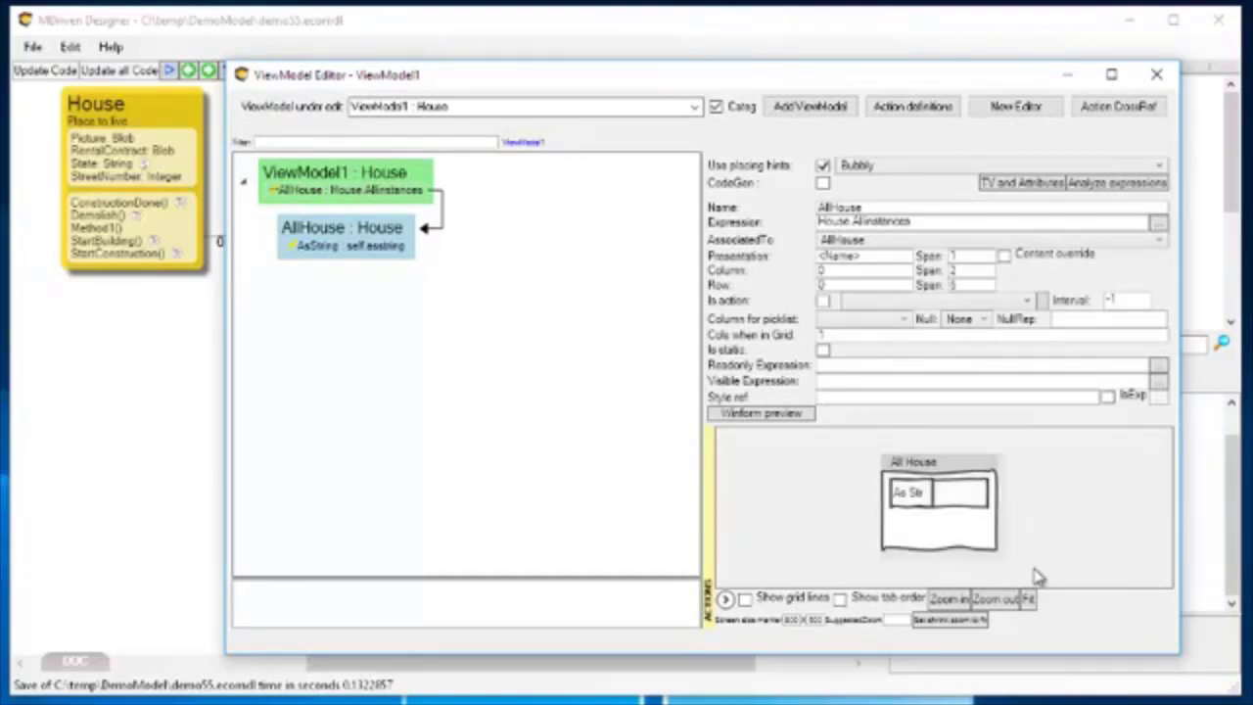
# Replace the AsString column of AllHouse with a StreetNumber column, and enlarge the All House grid to span three columns.
pyautogui.click(326, 249)
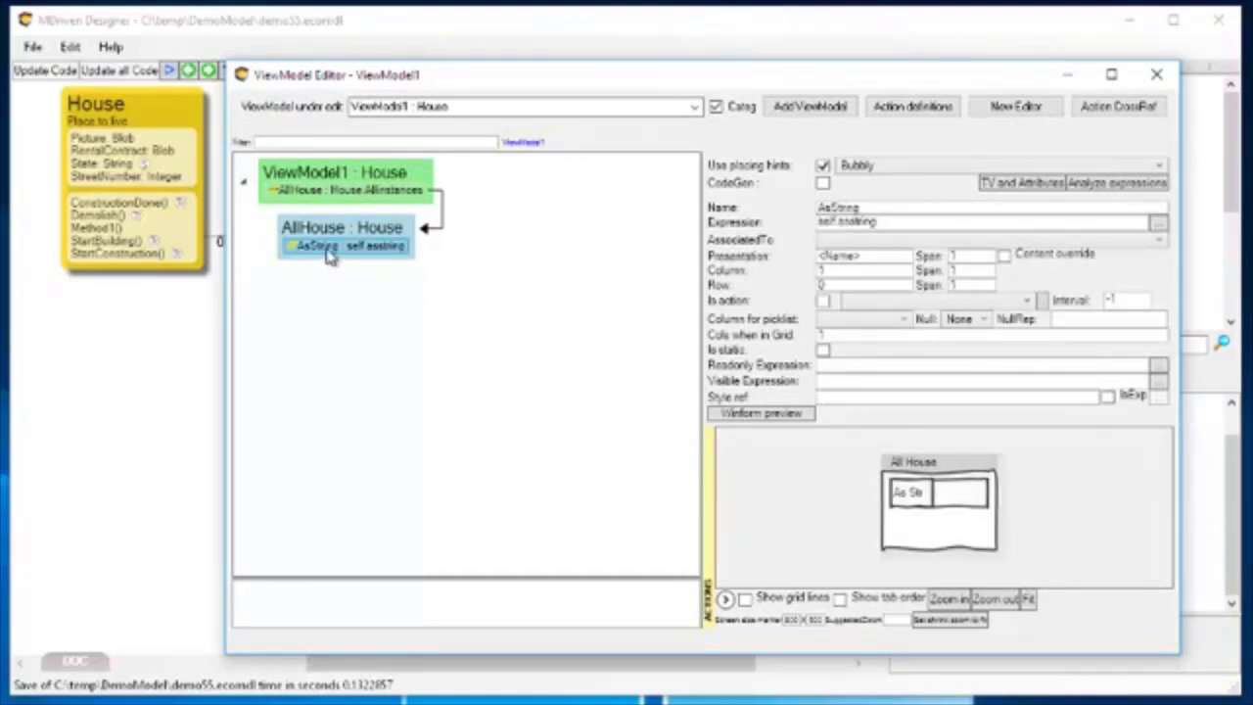
pyautogui.rightClick(329, 255)
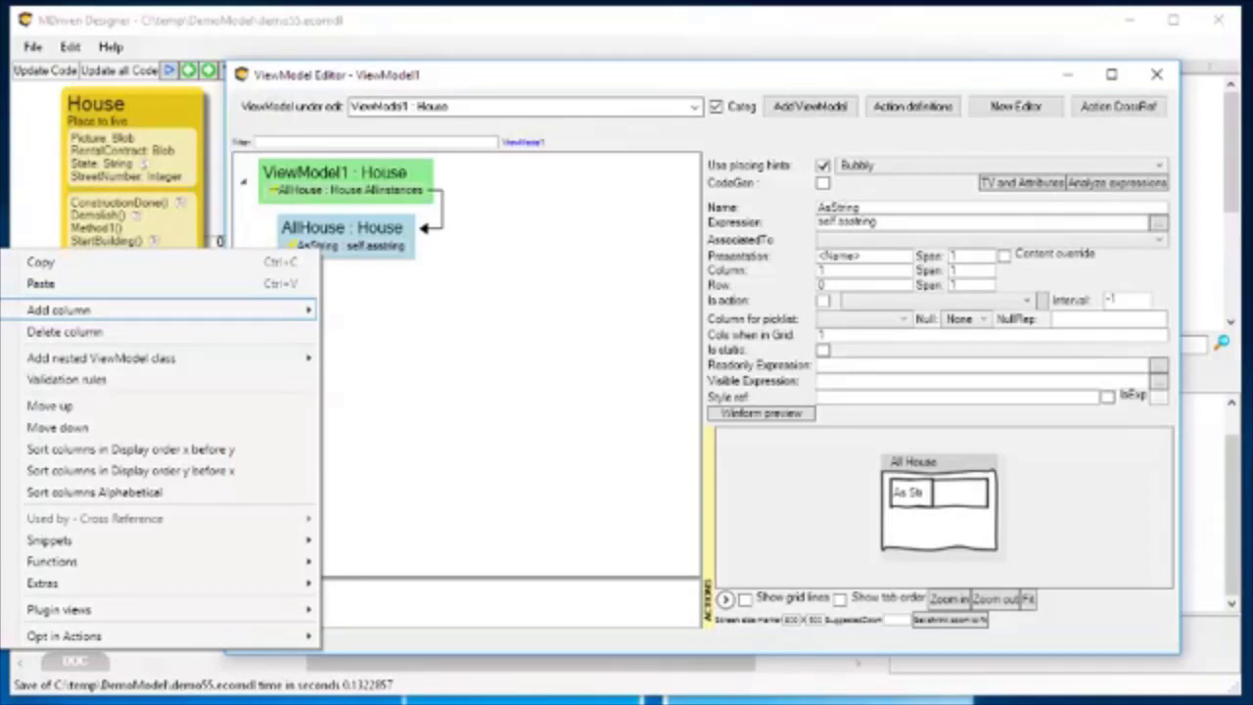
pyautogui.click(340, 262)
pyautogui.click(339, 244)
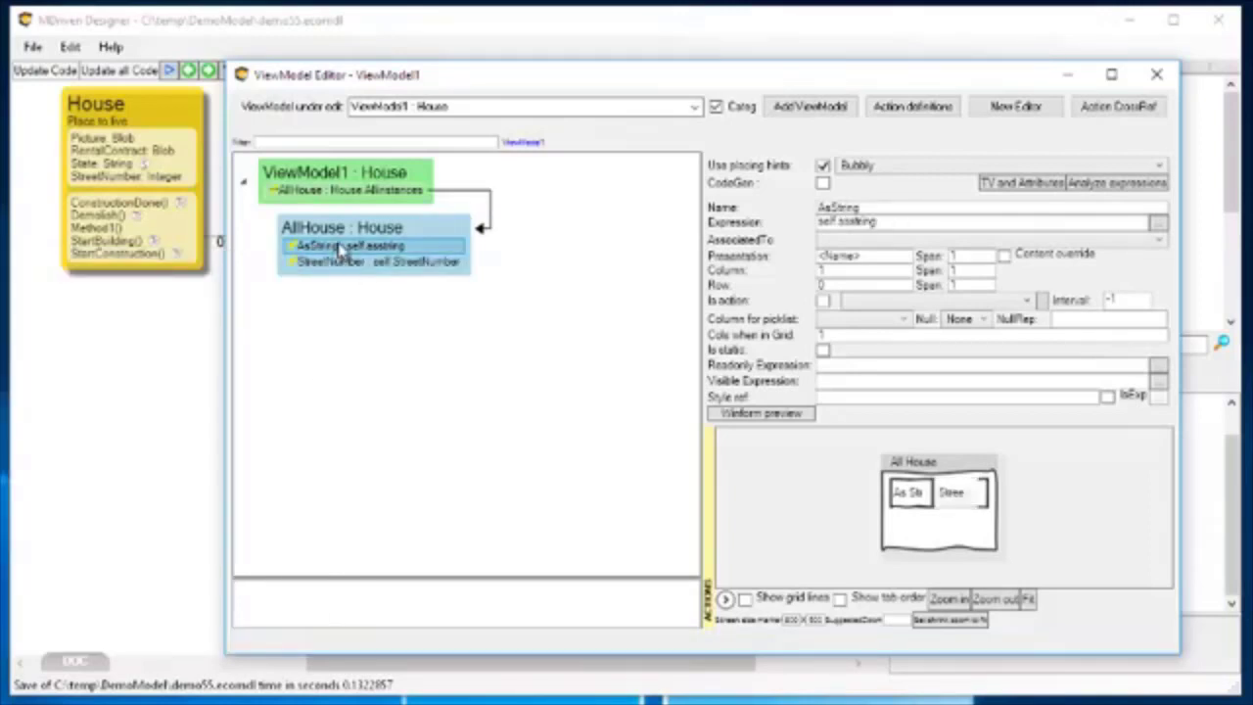
pyautogui.rightClick(339, 248)
pyautogui.click(210, 327)
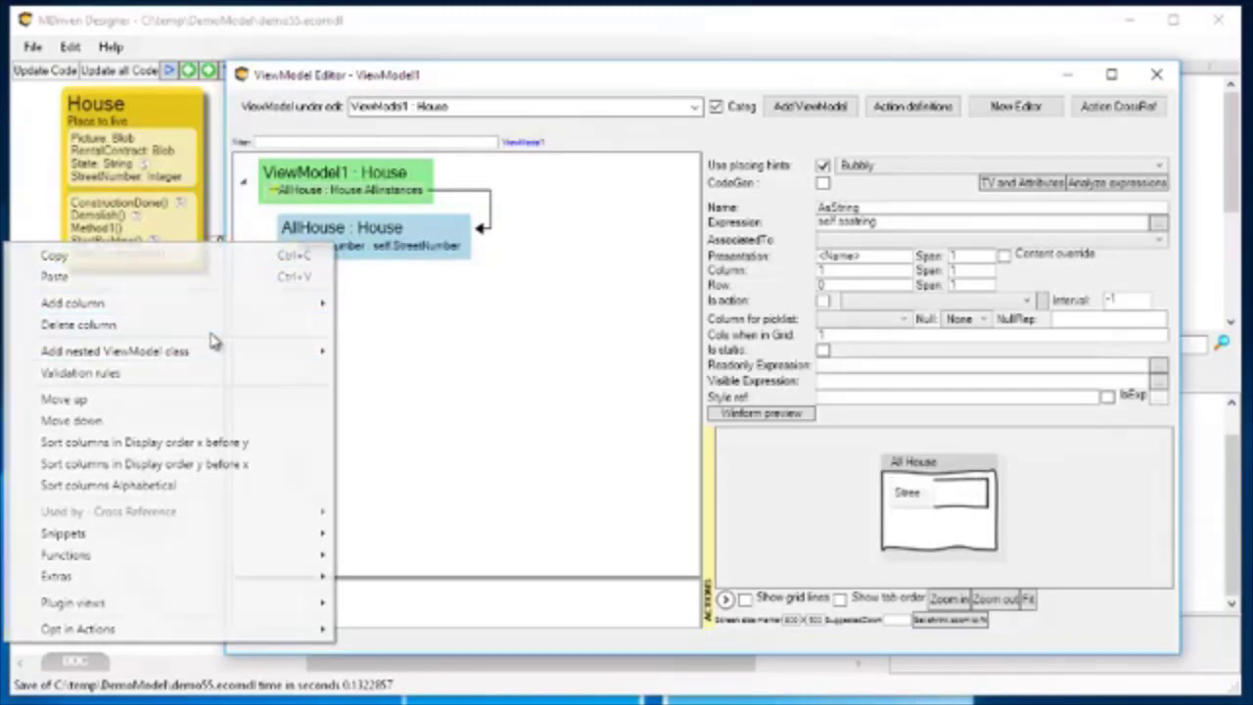
pyautogui.moveTo(954, 528); pyautogui.dragTo(922, 527)
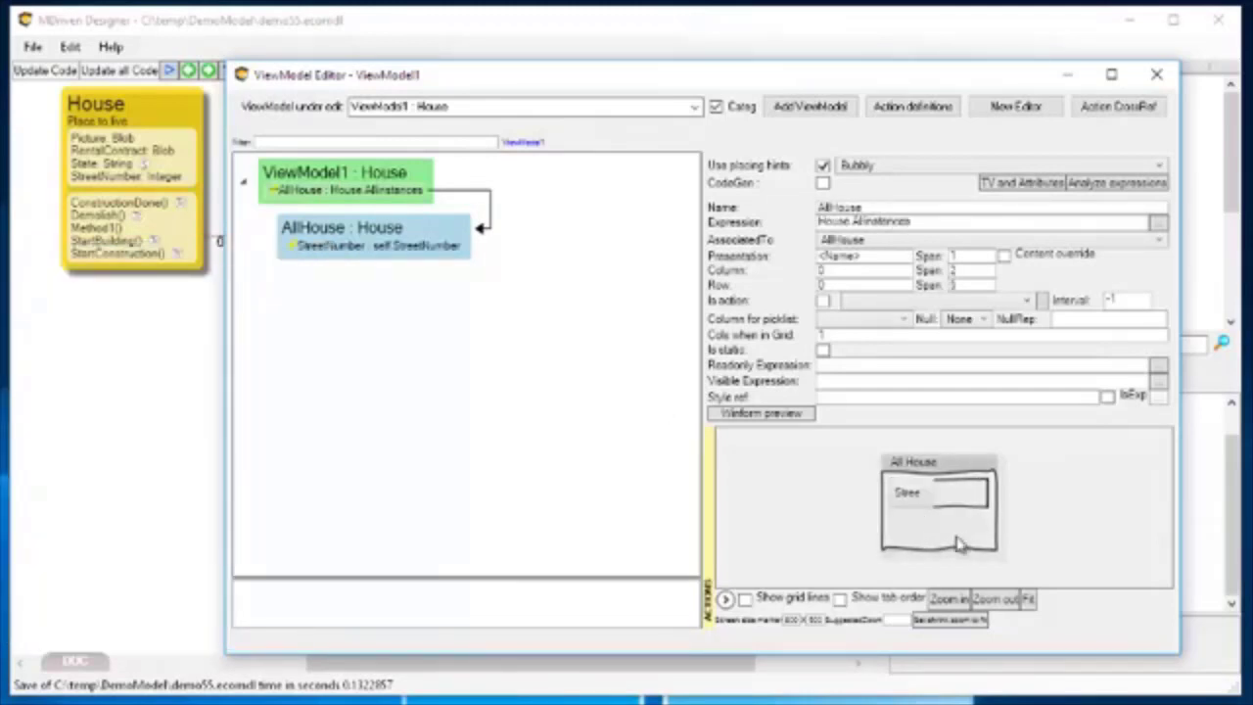
pyautogui.moveTo(994, 549); pyautogui.dragTo(1018, 566)
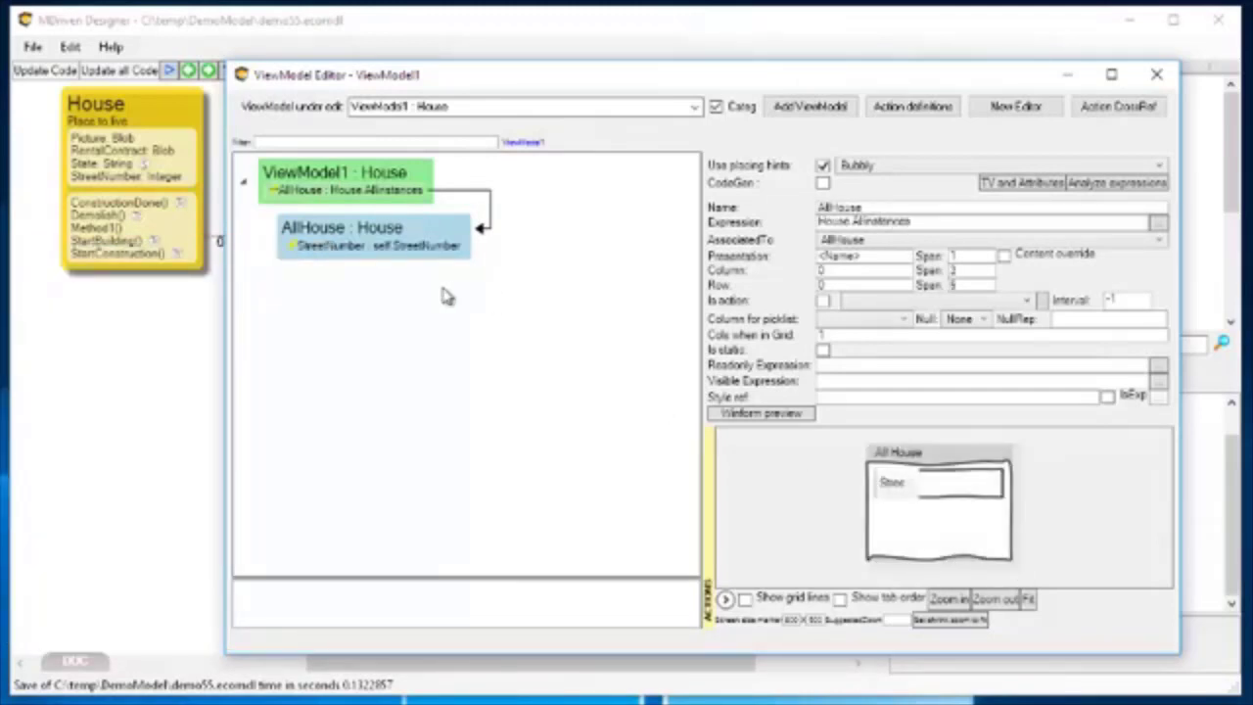
# Examine which links House offers for a nested ViewModel class under AllHouse, keeping the class diagram in view for comparison.
pyautogui.click(336, 246)
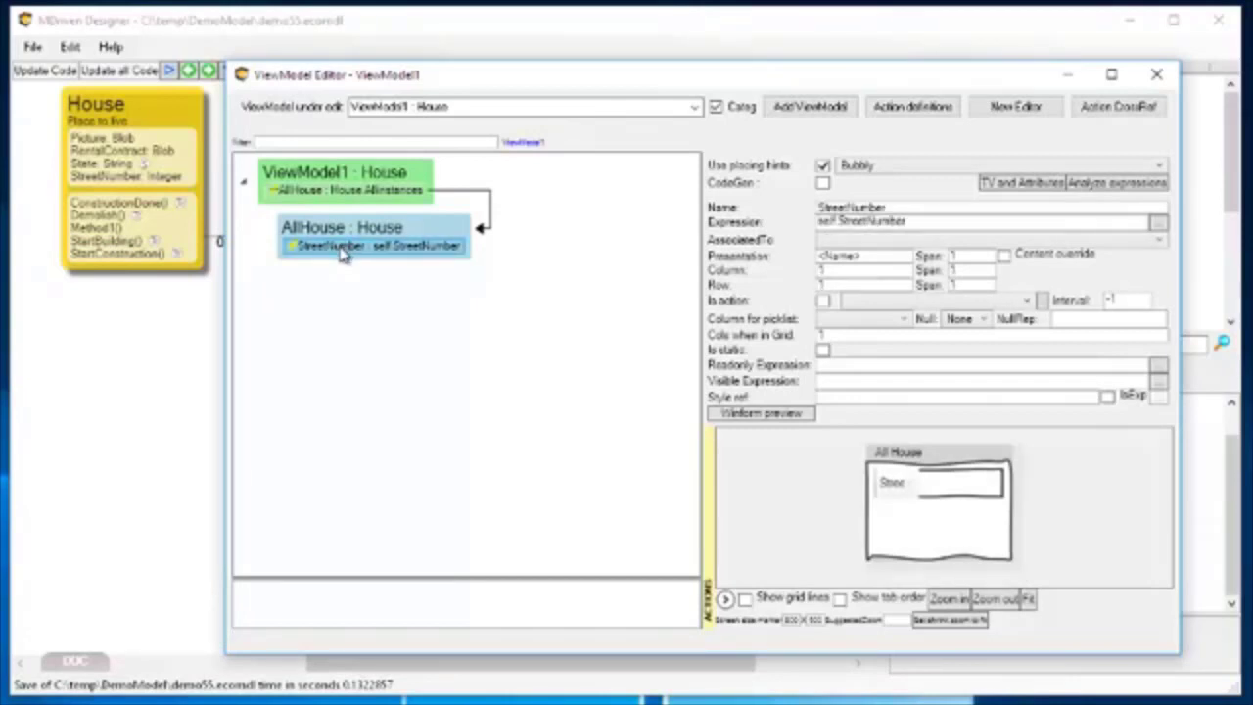
pyautogui.rightClick(343, 253)
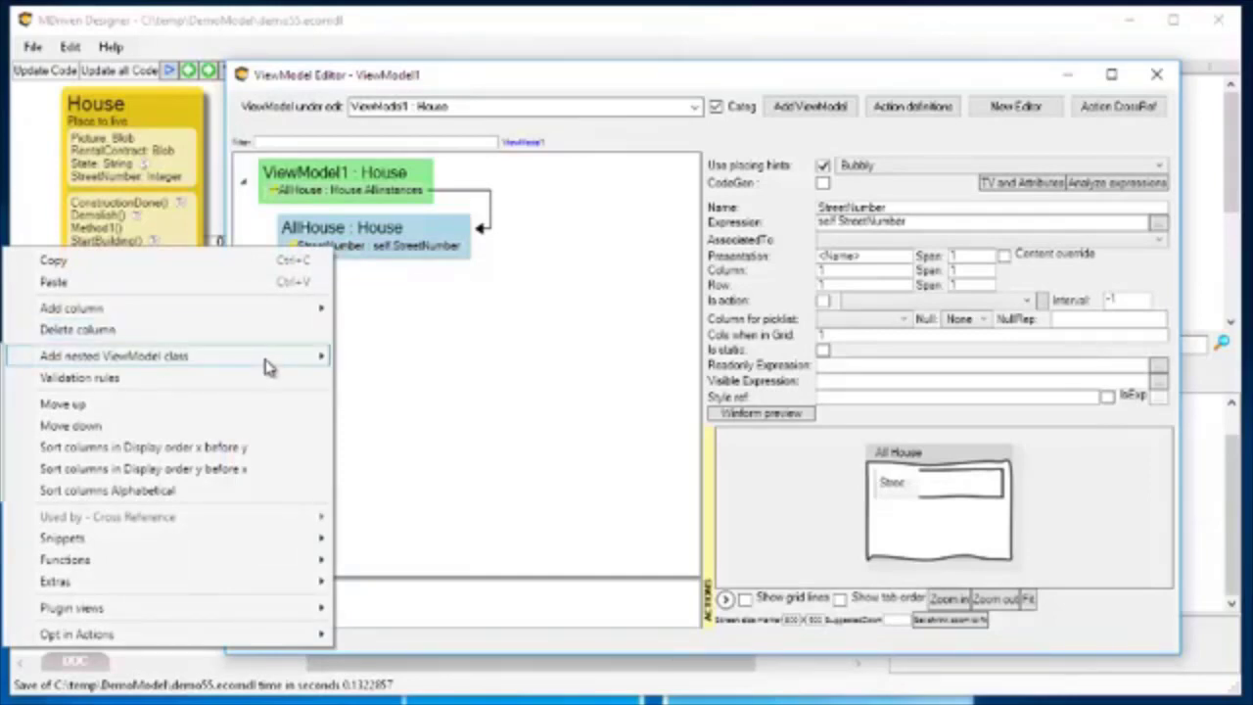
pyautogui.click(519, 74)
pyautogui.moveTo(519, 73); pyautogui.dragTo(1001, 55)
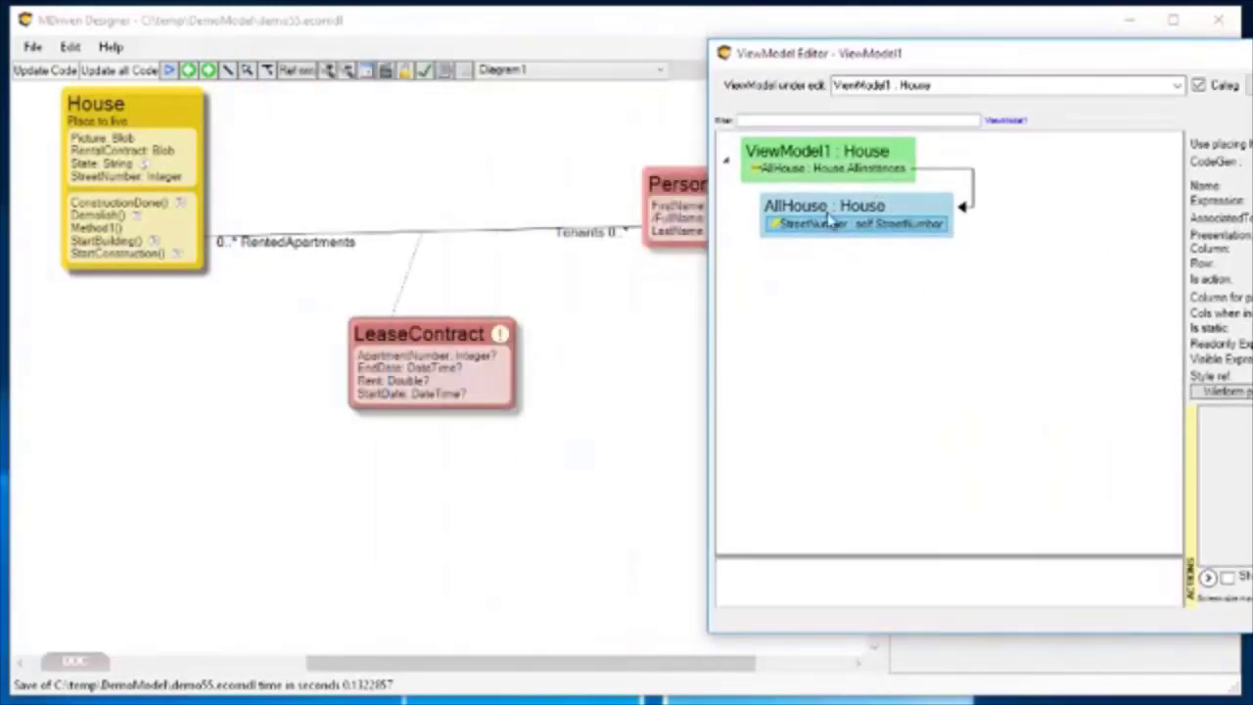
pyautogui.rightClick(828, 231)
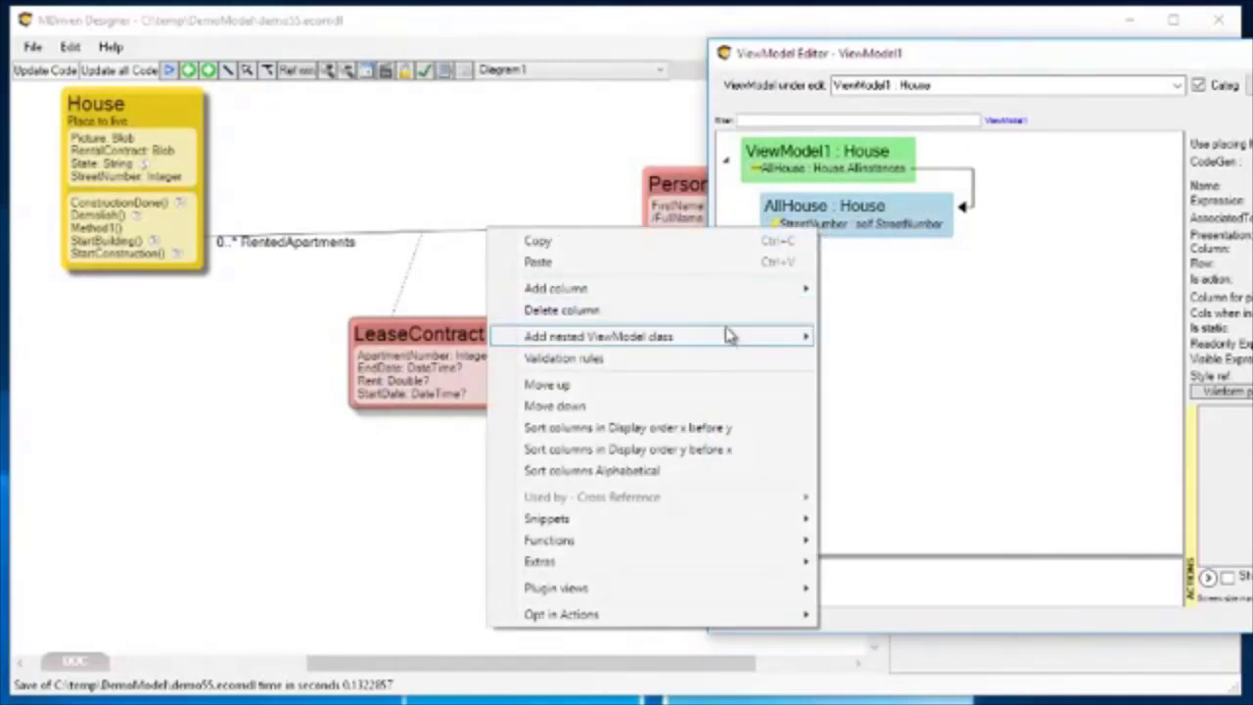
pyautogui.moveTo(730, 337)
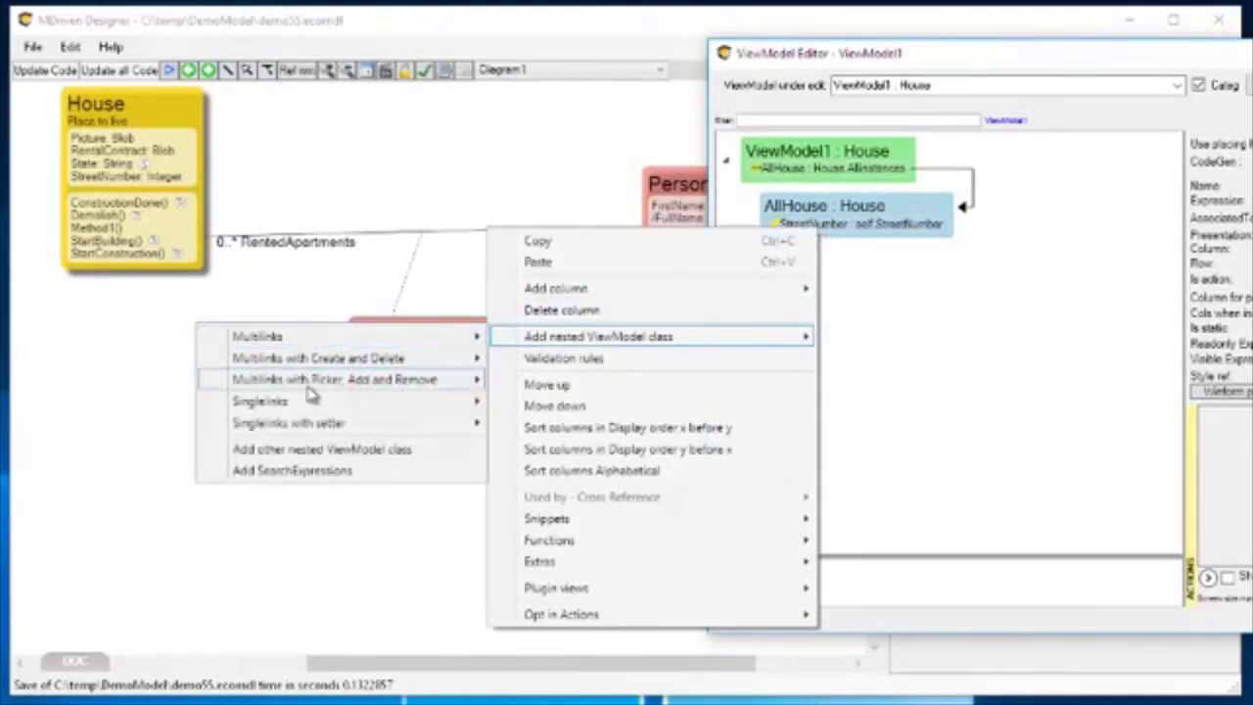
pyautogui.moveTo(323, 431)
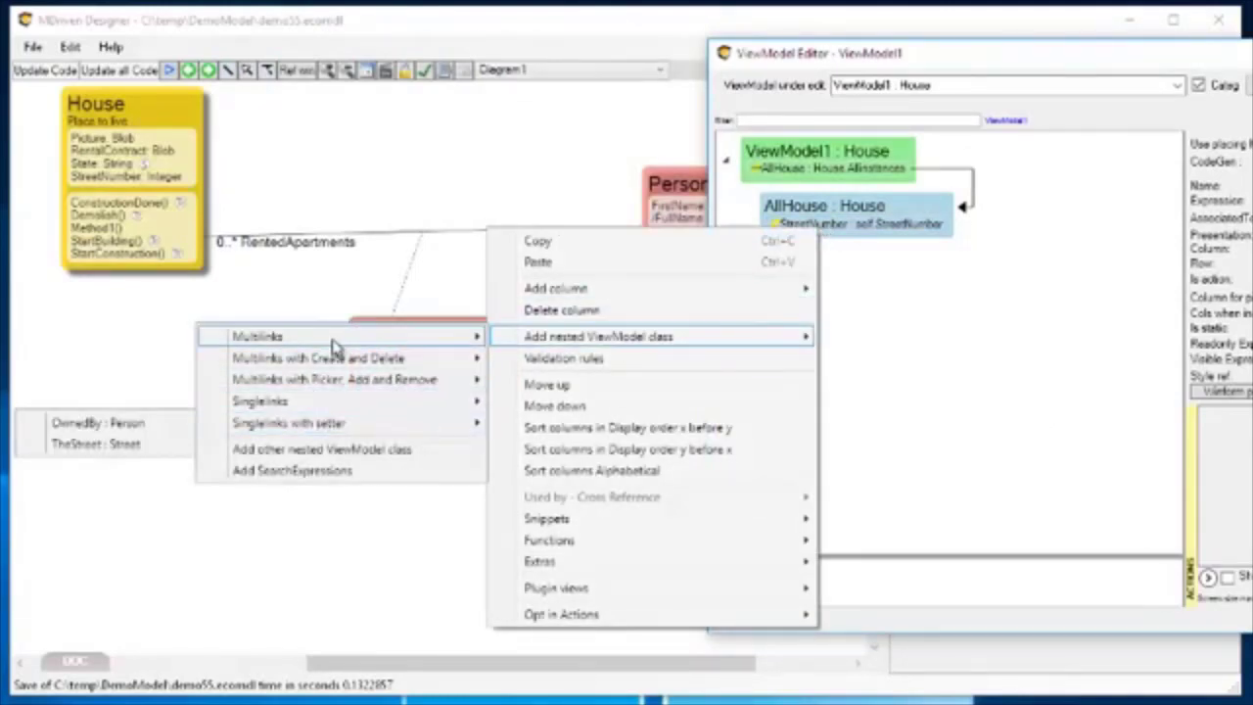
pyautogui.moveTo(333, 347)
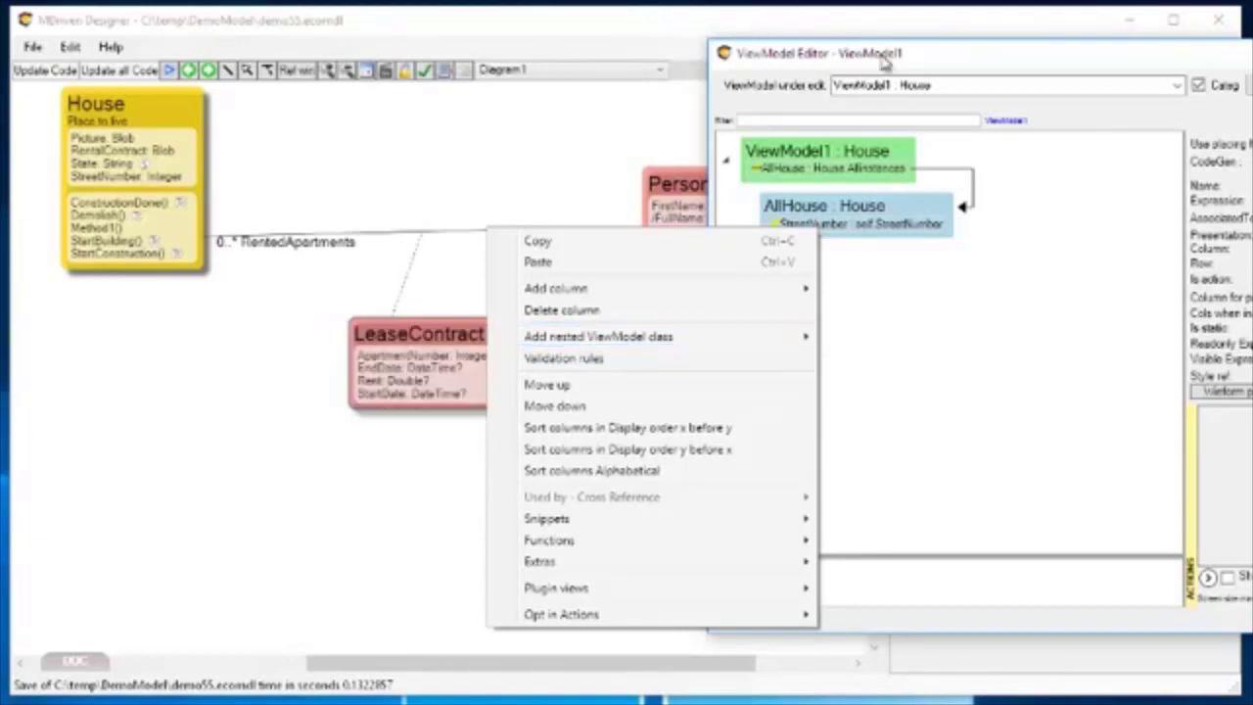
pyautogui.click(942, 56)
pyautogui.moveTo(942, 56); pyautogui.dragTo(1135, 54)
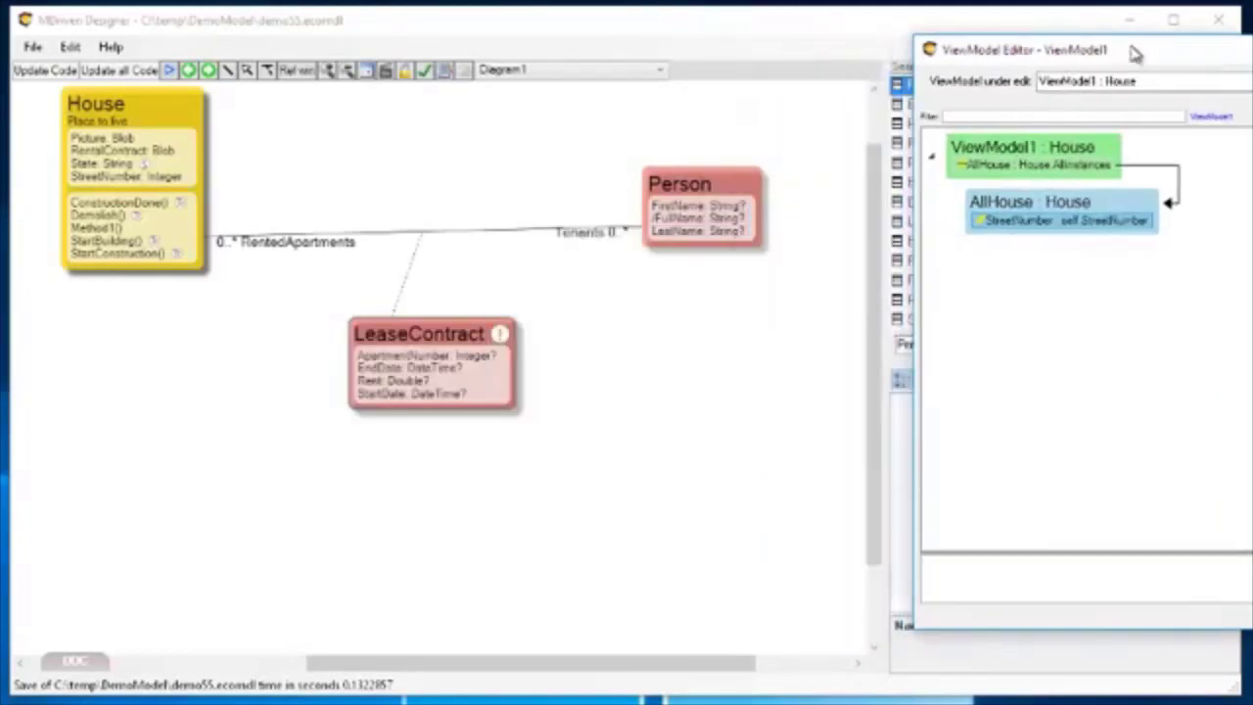
pyautogui.rightClick(1008, 221)
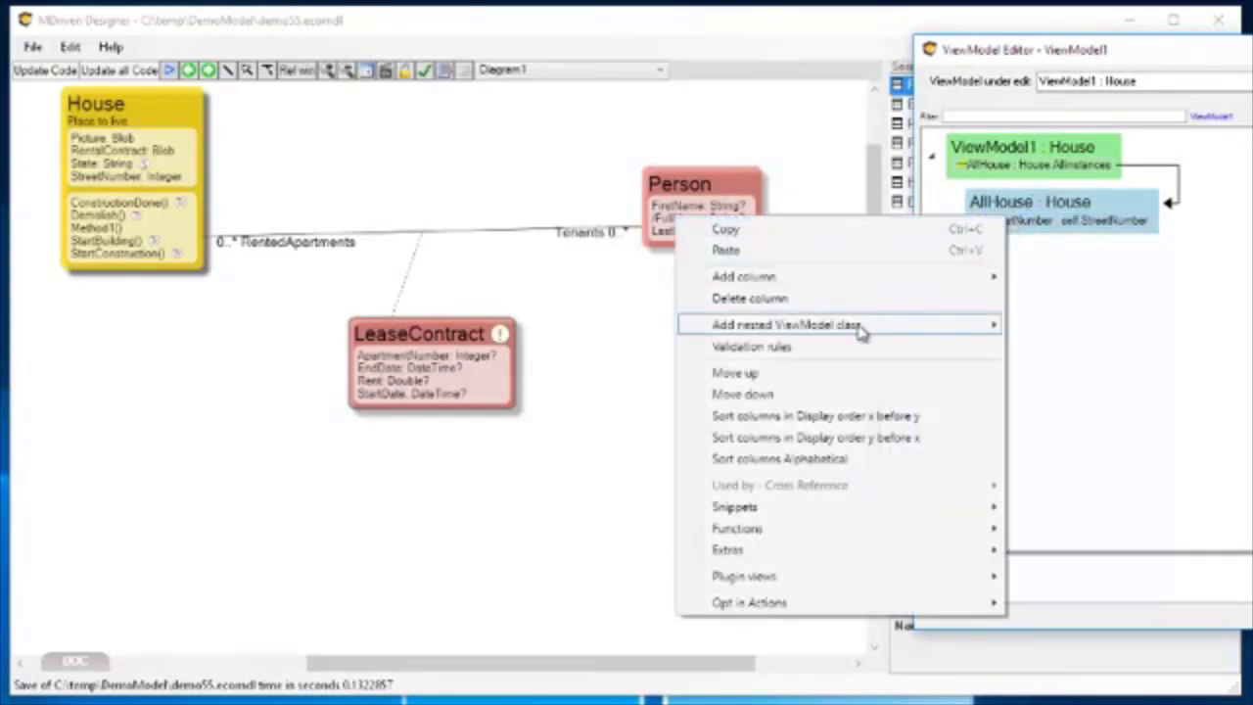
pyautogui.moveTo(859, 333)
pyautogui.moveTo(499, 331)
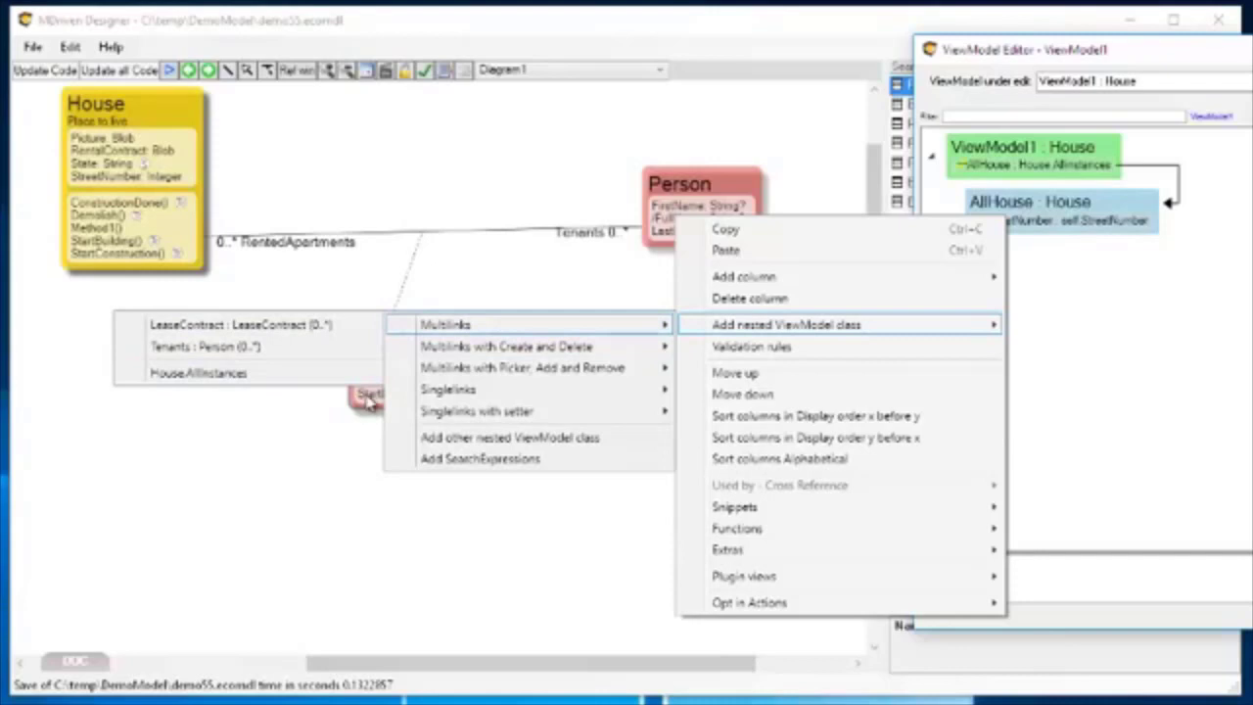
pyautogui.click(278, 266)
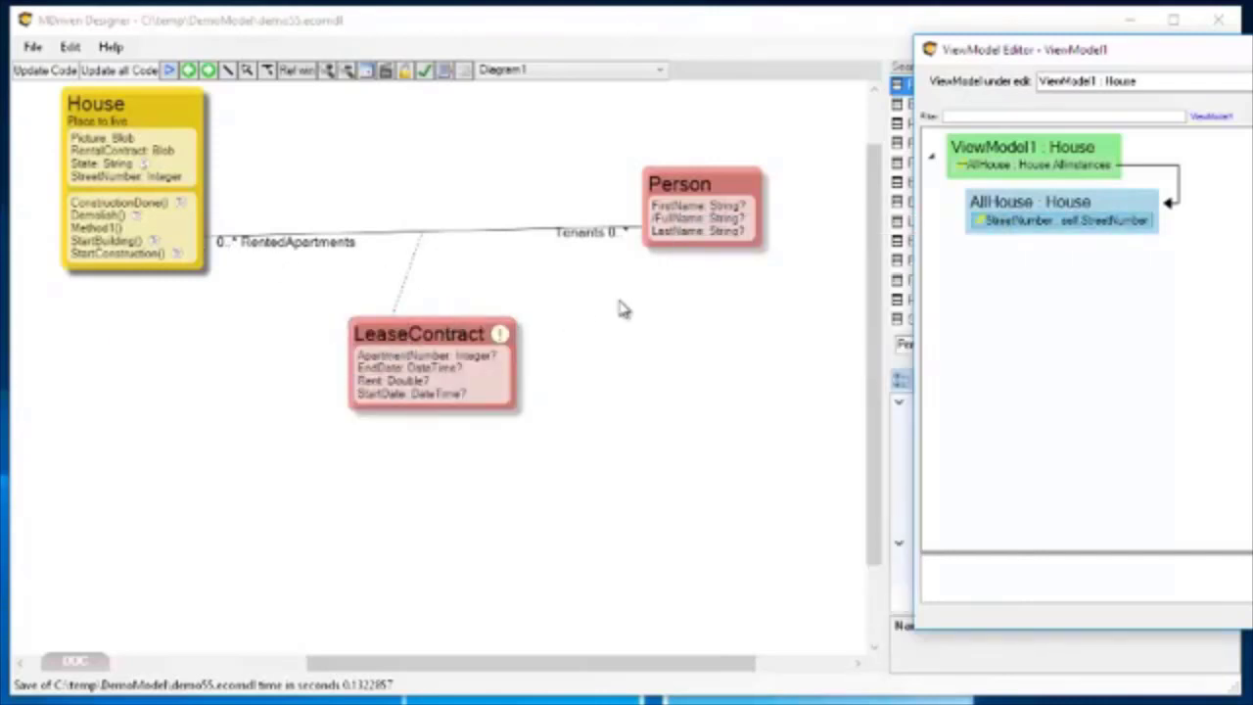
# Add a nested ViewModel class under AllHouse from the LeaseContract multilink, and place its grid beside All House at column 3, row 0.
pyautogui.rightClick(1001, 224)
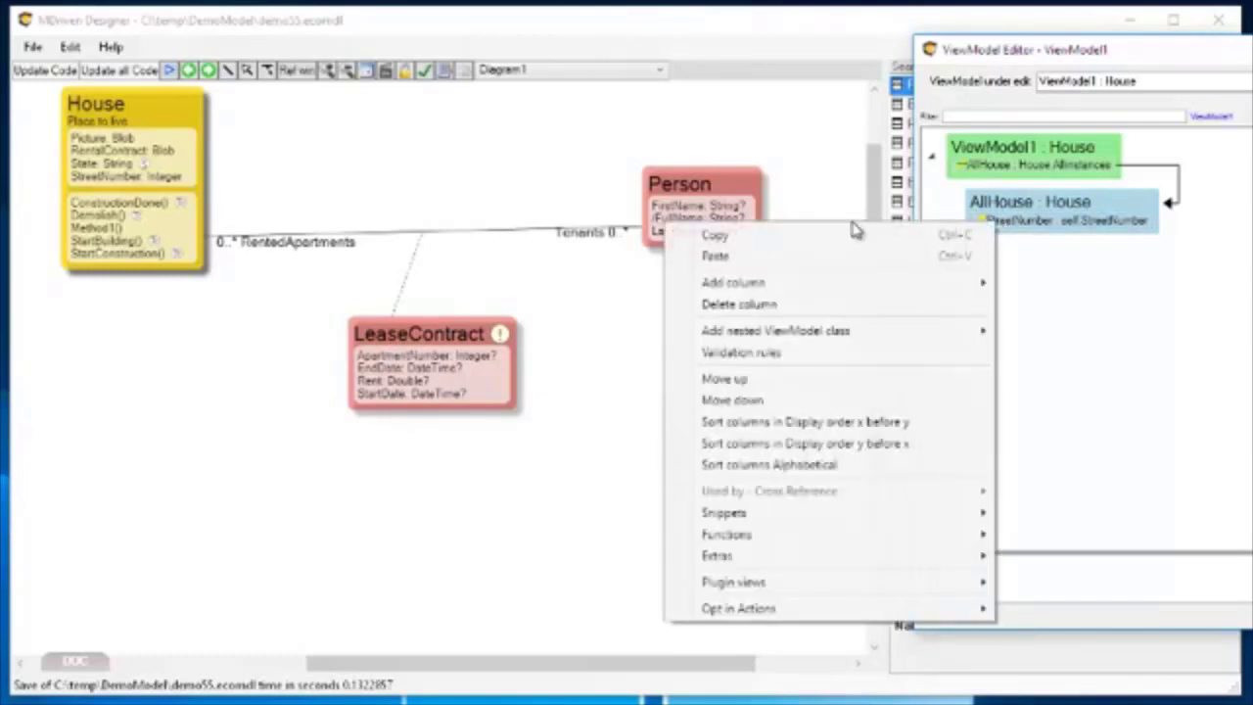
pyautogui.moveTo(801, 286)
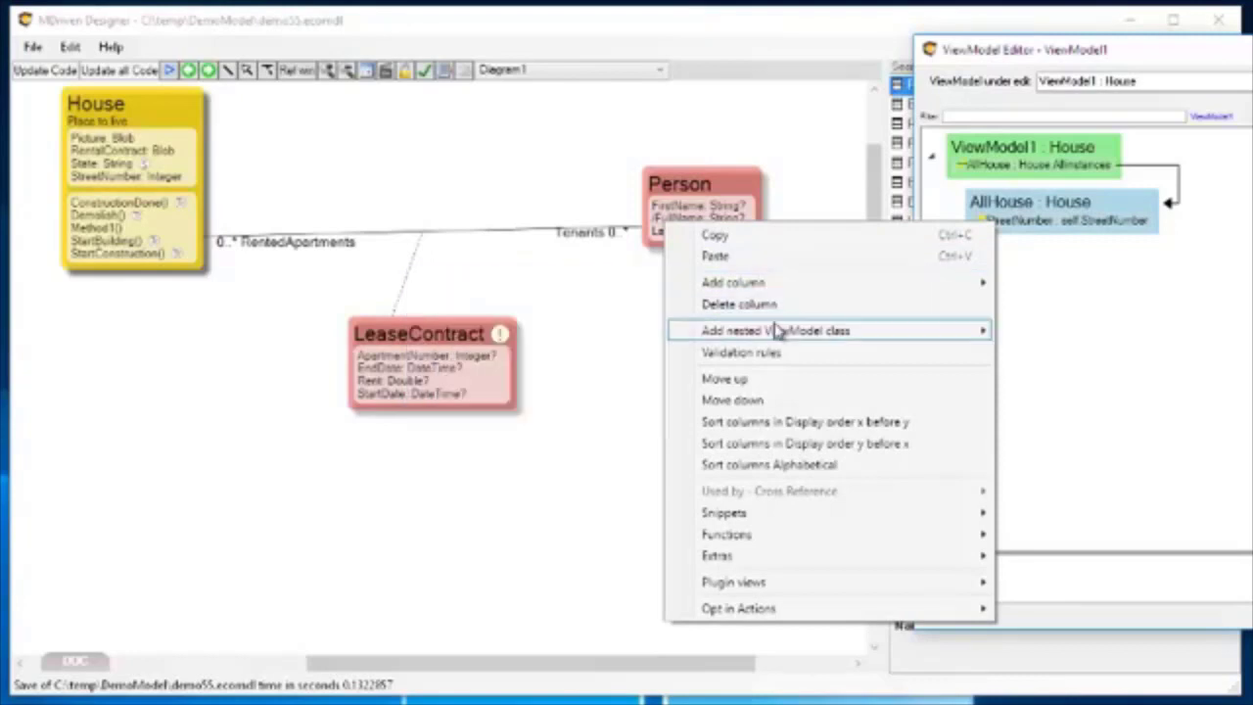
pyautogui.moveTo(777, 332)
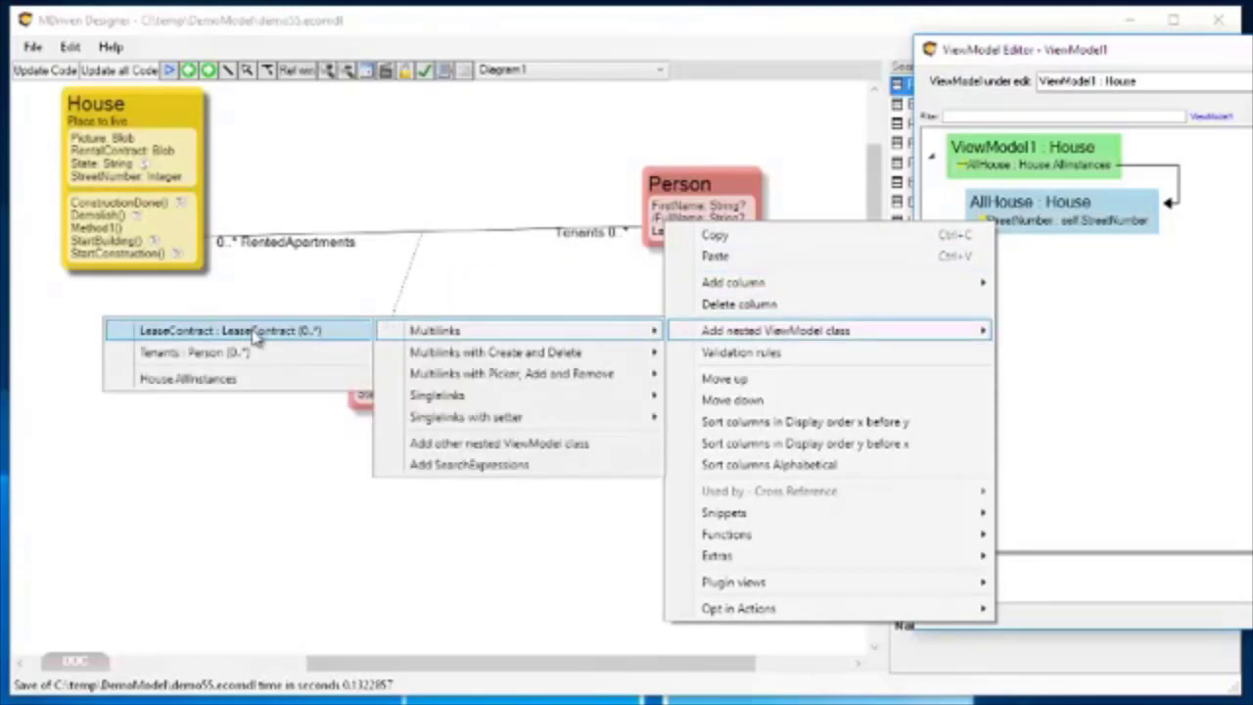
pyautogui.click(262, 333)
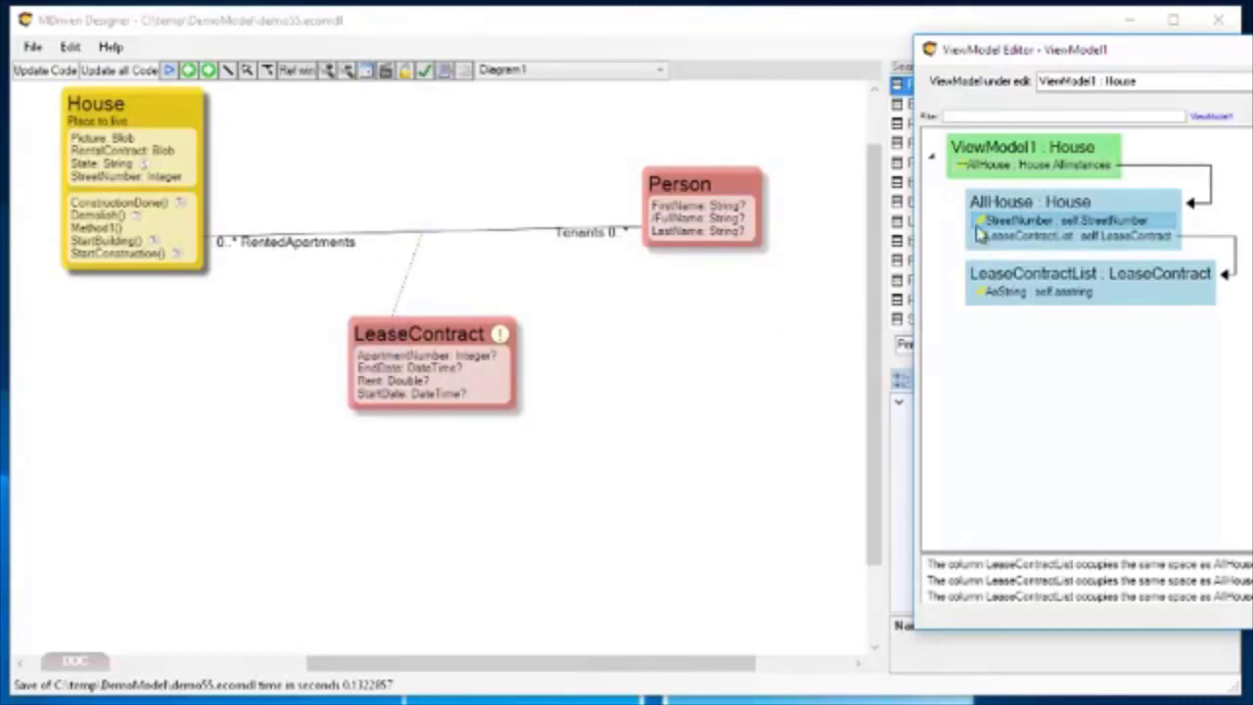
pyautogui.moveTo(1045, 61); pyautogui.dragTo(252, 65)
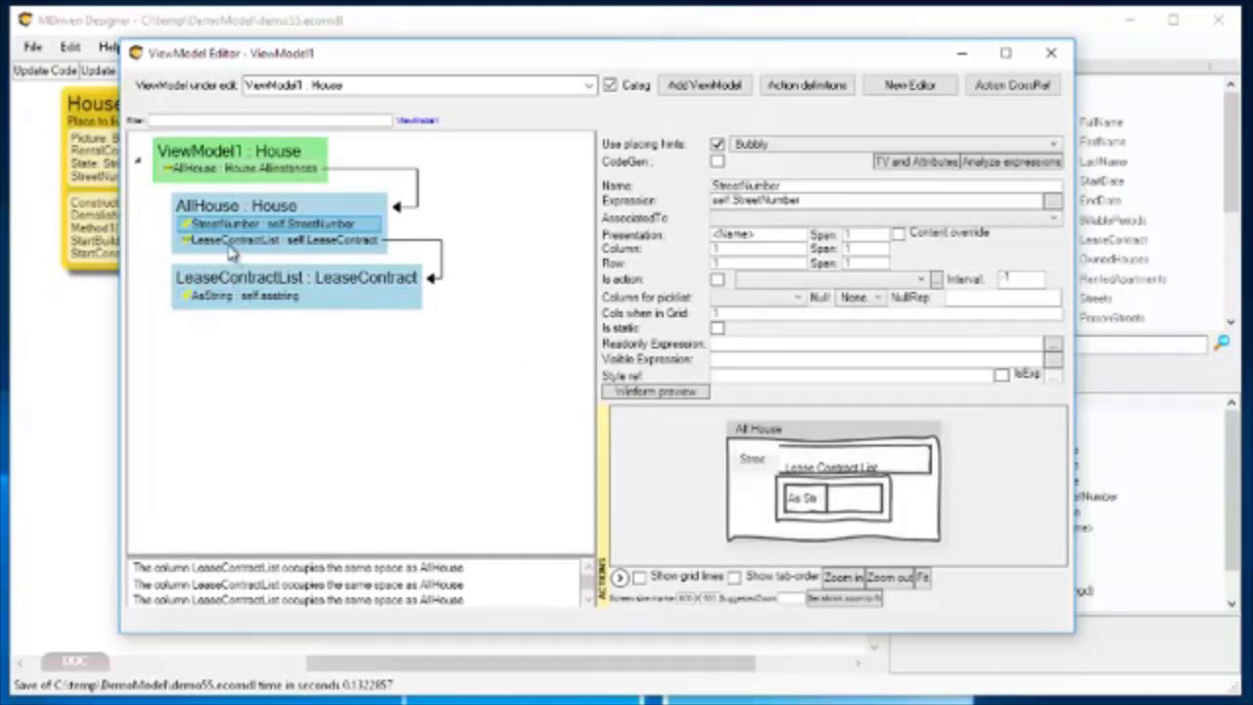
pyautogui.moveTo(223, 249); pyautogui.dragTo(979, 554)
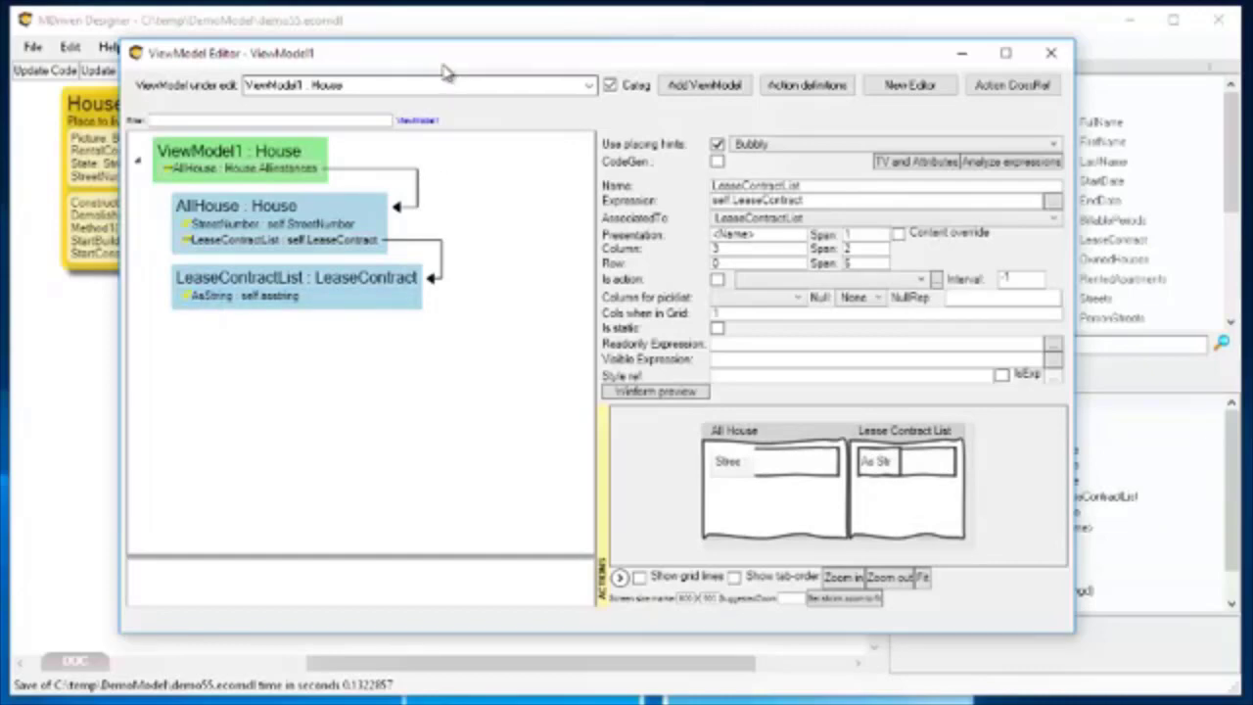
# Add ApartmentNumber and Rent columns to the LeaseContractList class.
pyautogui.moveTo(441, 55); pyautogui.dragTo(941, 49)
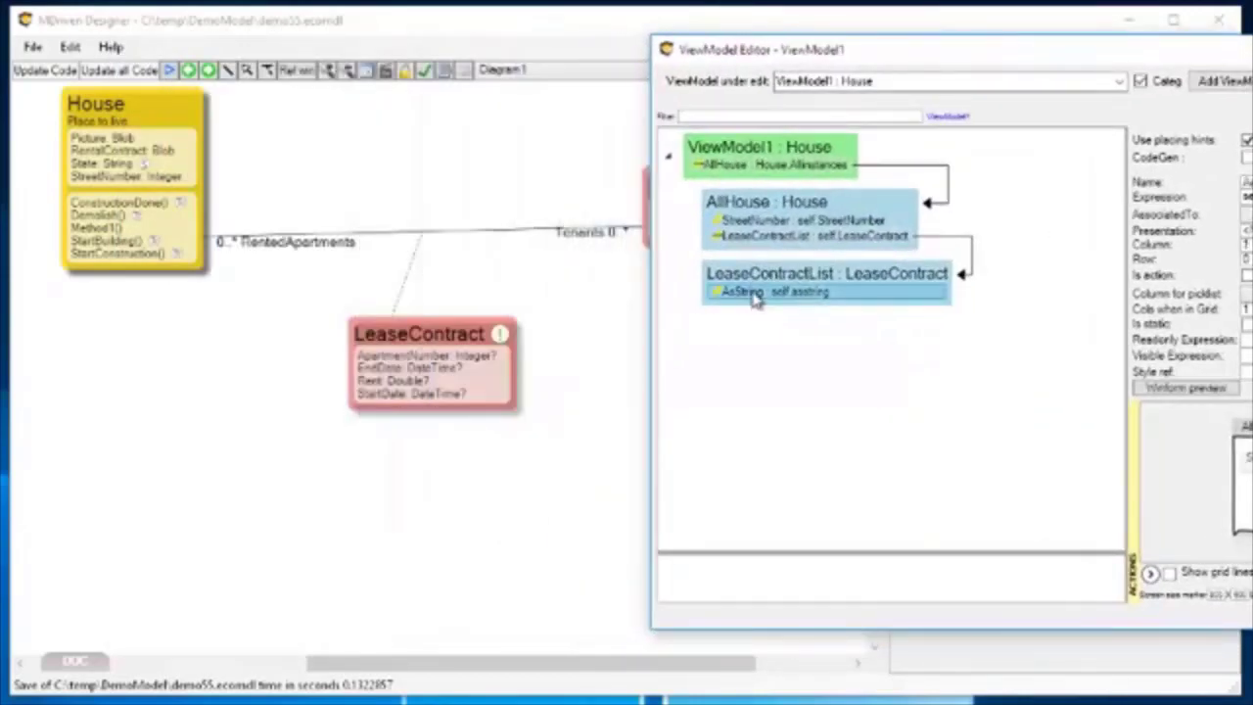
pyautogui.rightClick(759, 302)
pyautogui.moveTo(616, 364)
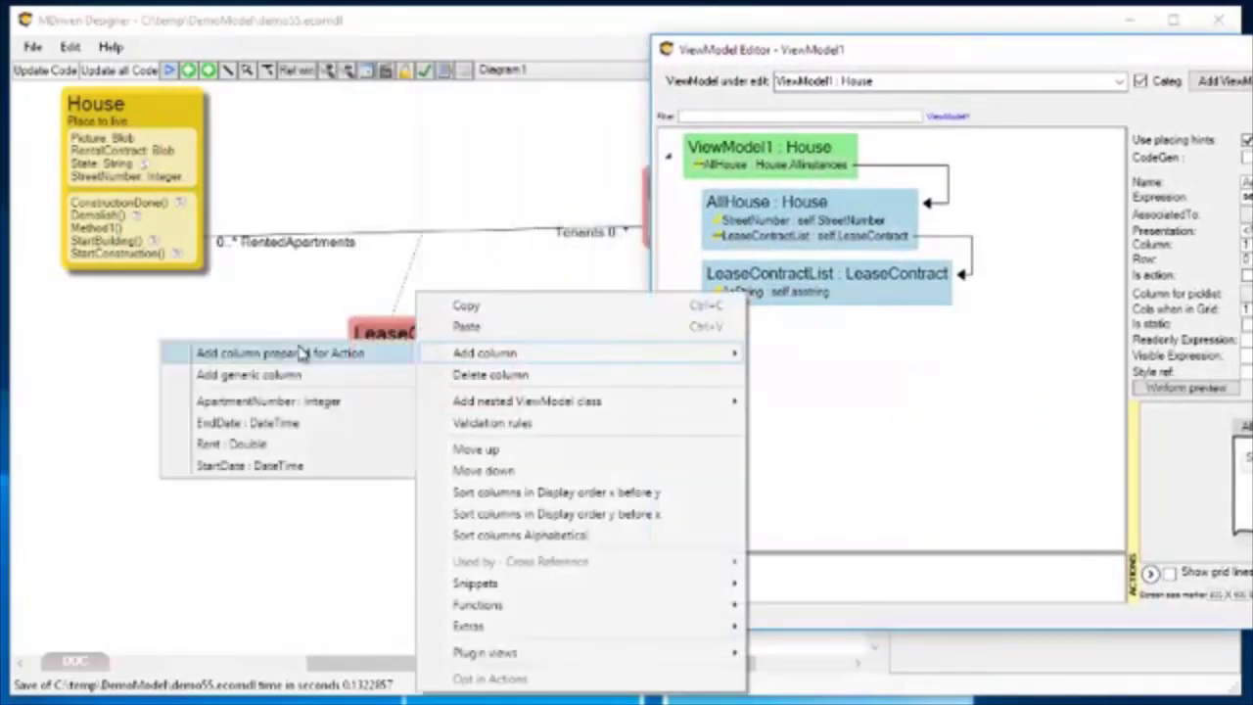
pyautogui.click(272, 401)
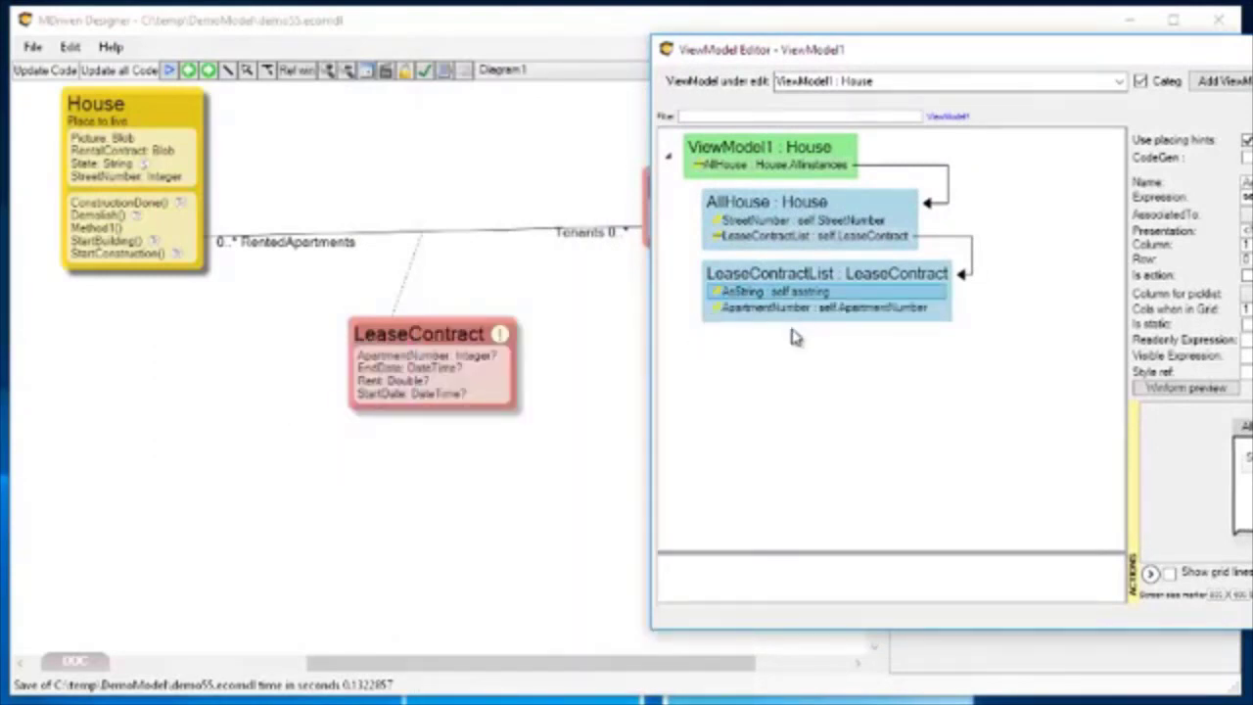
pyautogui.rightClick(783, 310)
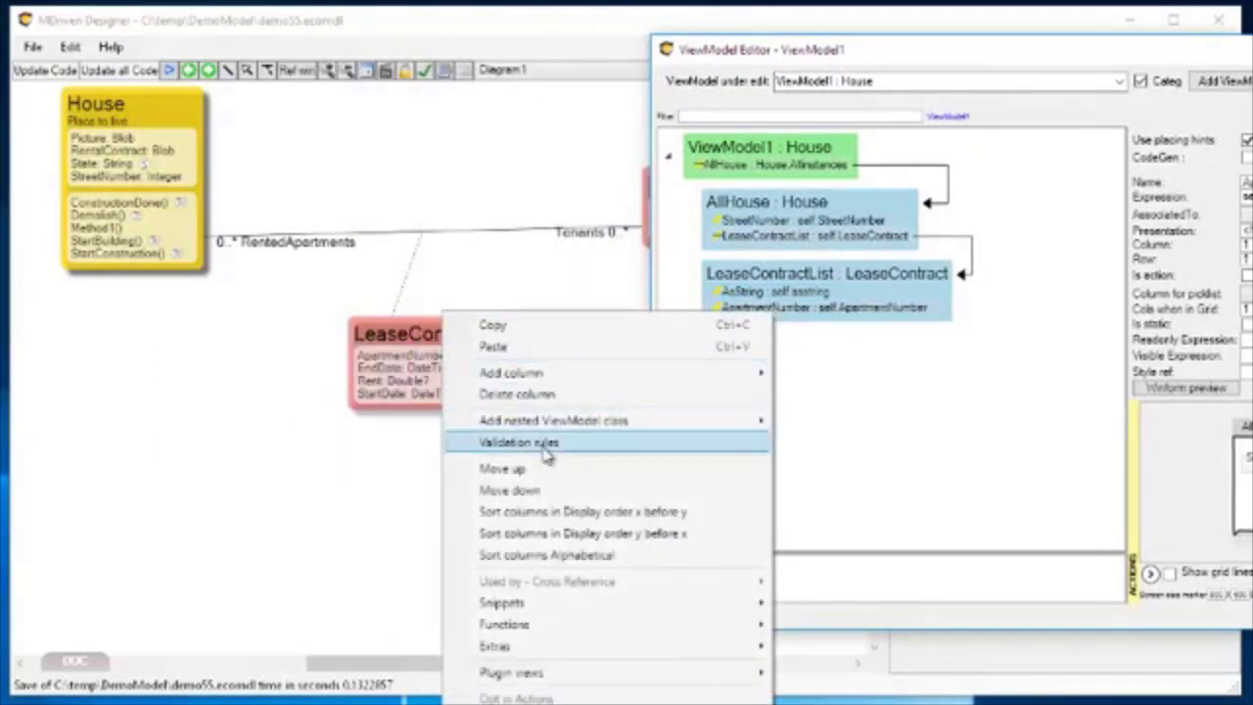
pyautogui.moveTo(529, 380)
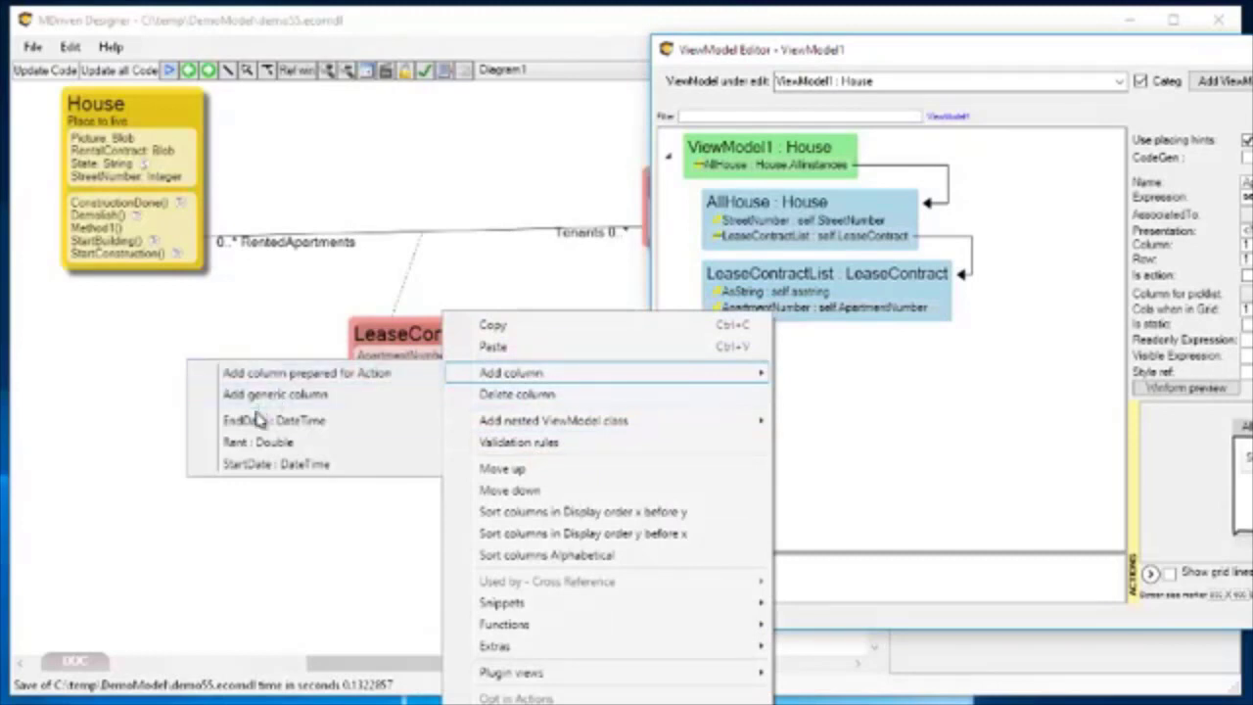
pyautogui.click(250, 442)
# Delete the AsString column from the LeaseContractList class.
pyautogui.click(781, 291)
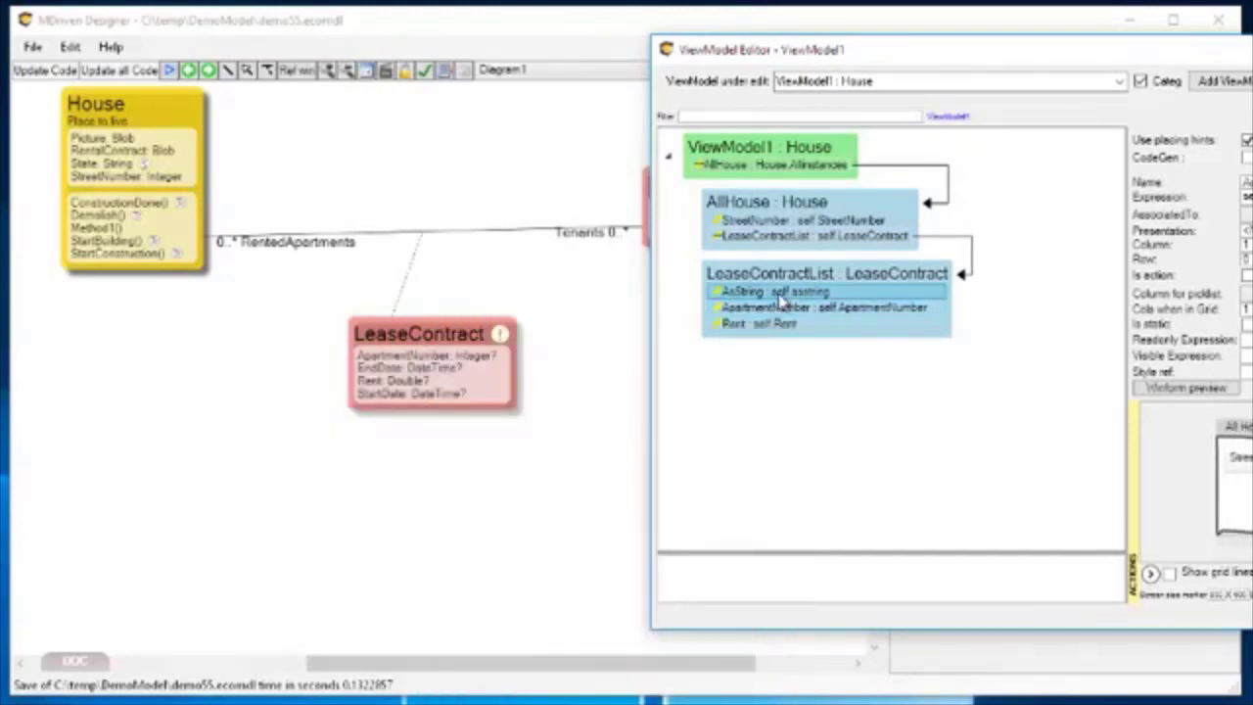
pyautogui.rightClick(781, 291)
pyautogui.click(584, 384)
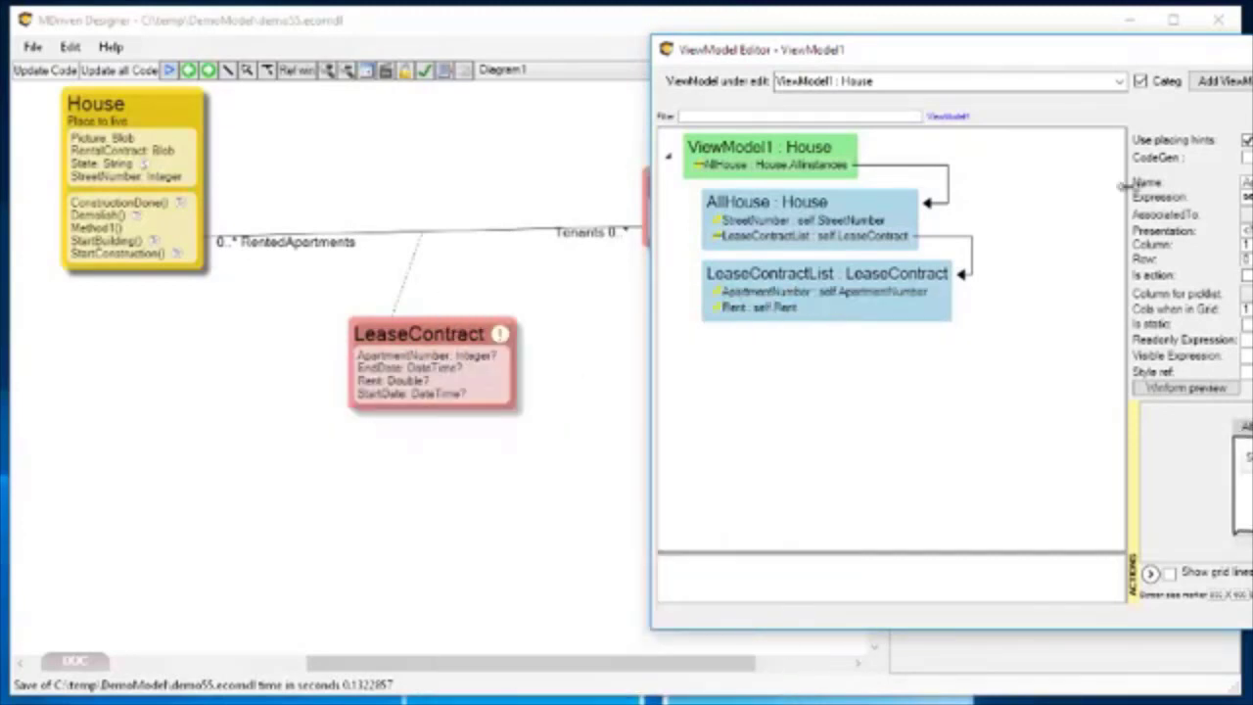
# Inspect the LinkRoleName property of the Tenants end on the House–Person association and compare it with the LeaseContractList expression in the ViewModel.
pyautogui.moveTo(1104, 61); pyautogui.dragTo(1067, 77)
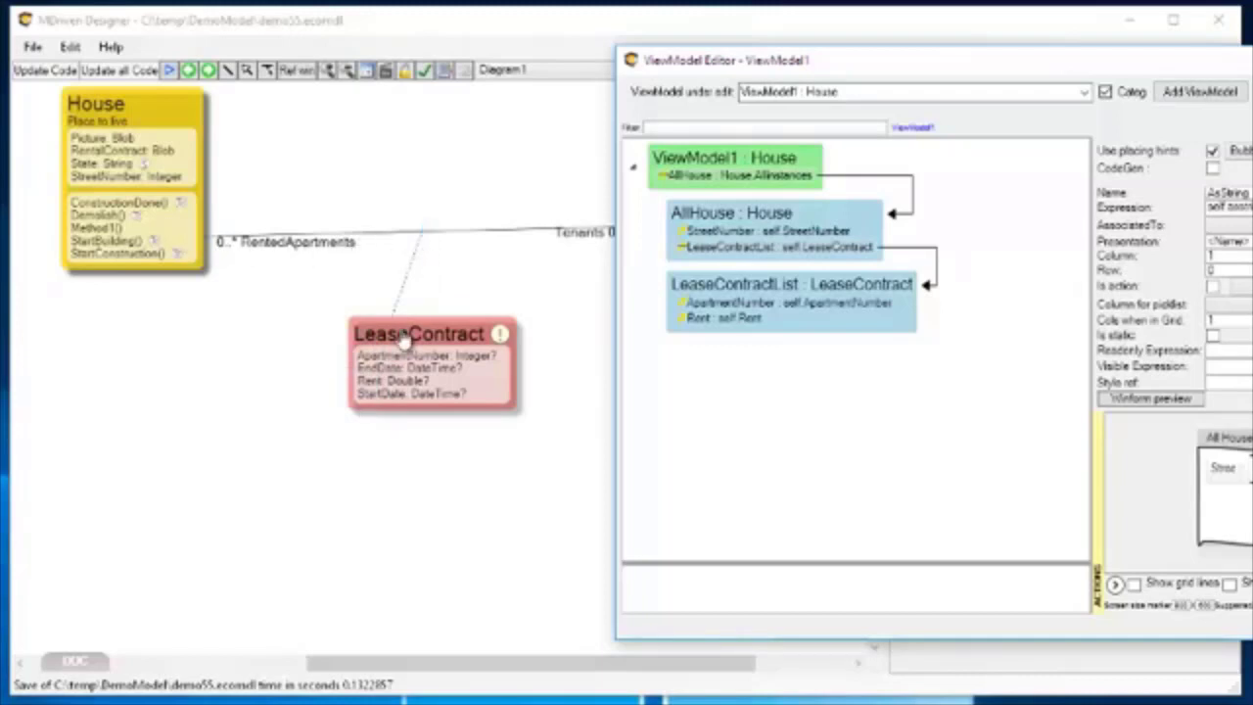
pyautogui.click(509, 29)
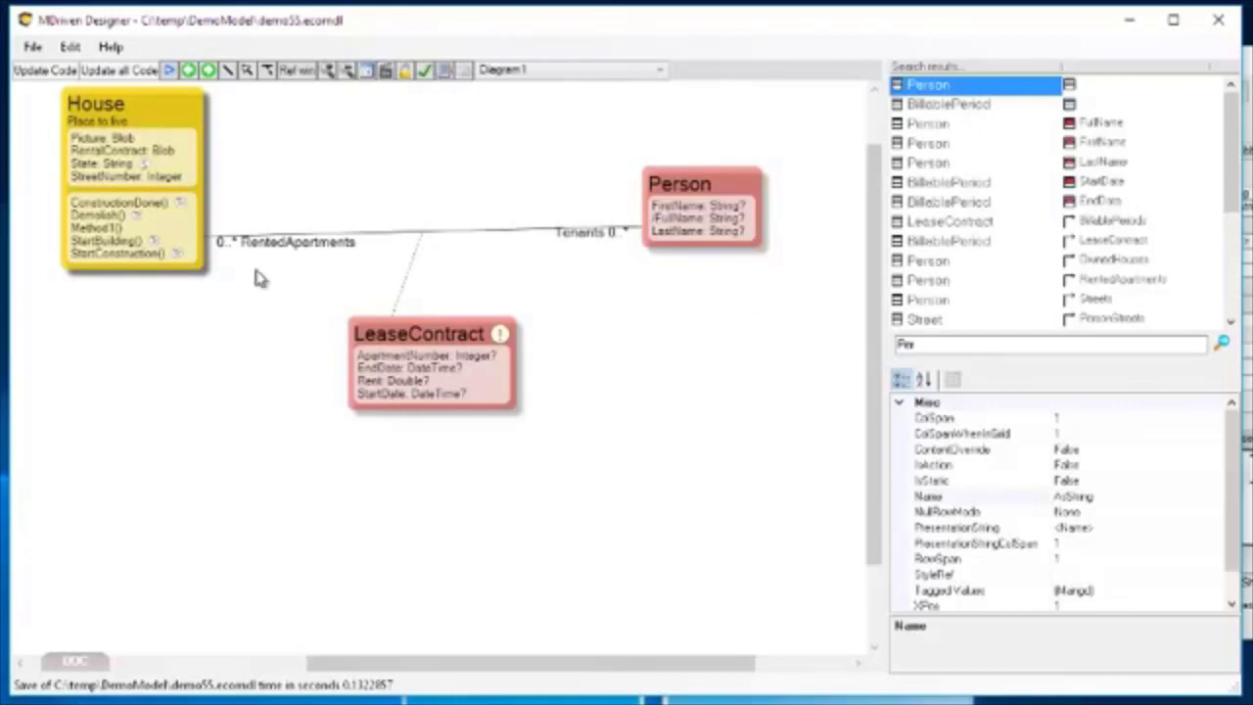
pyautogui.click(457, 235)
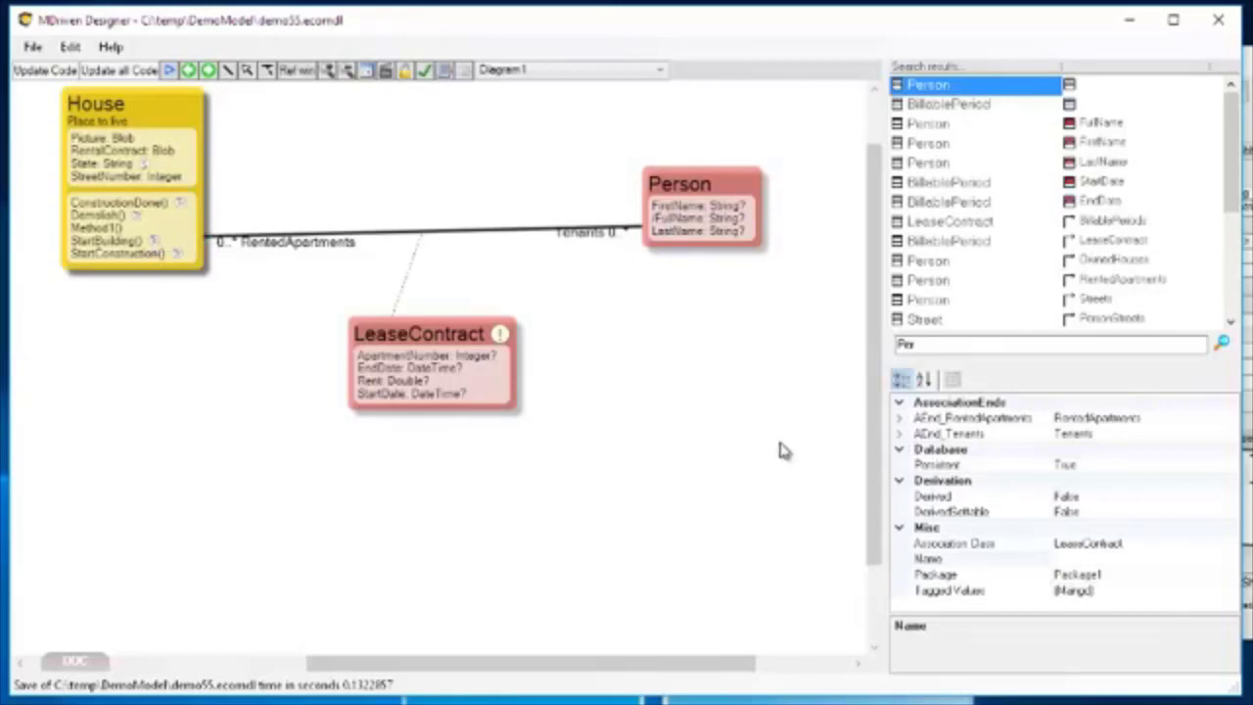
pyautogui.click(900, 437)
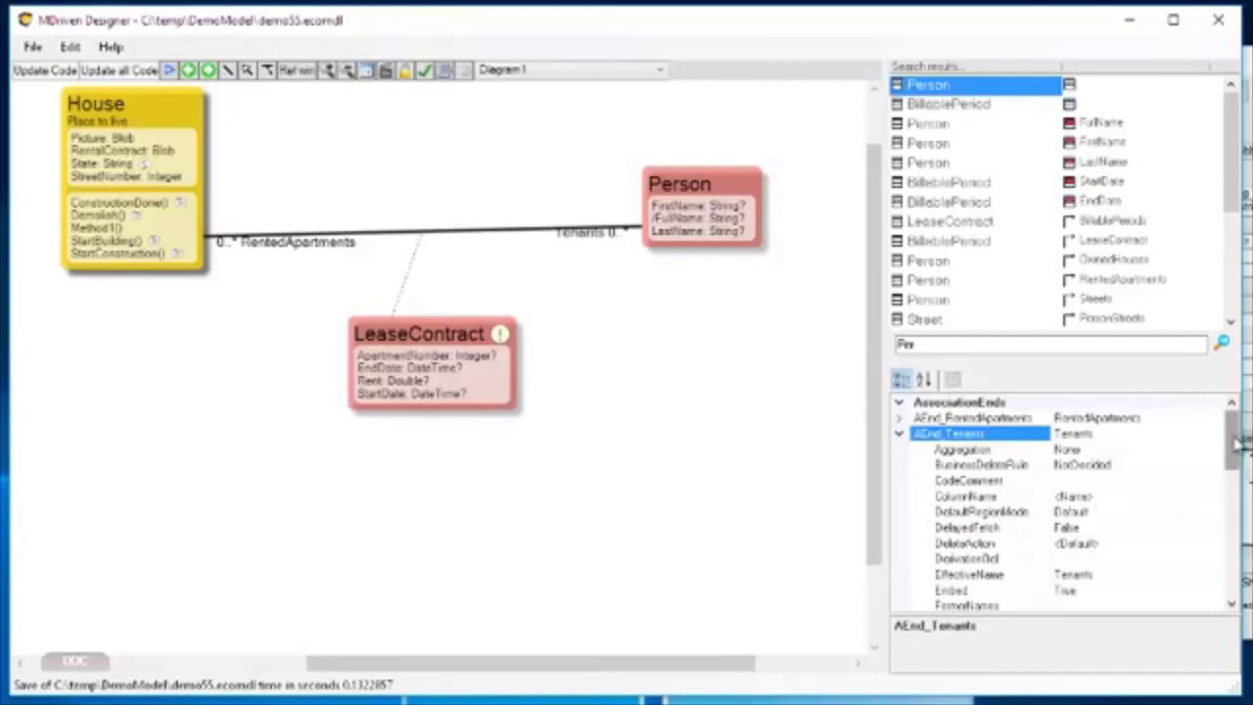
pyautogui.scroll(-1, 1235, 448)
pyautogui.moveTo(1233, 449); pyautogui.dragTo(1234, 473)
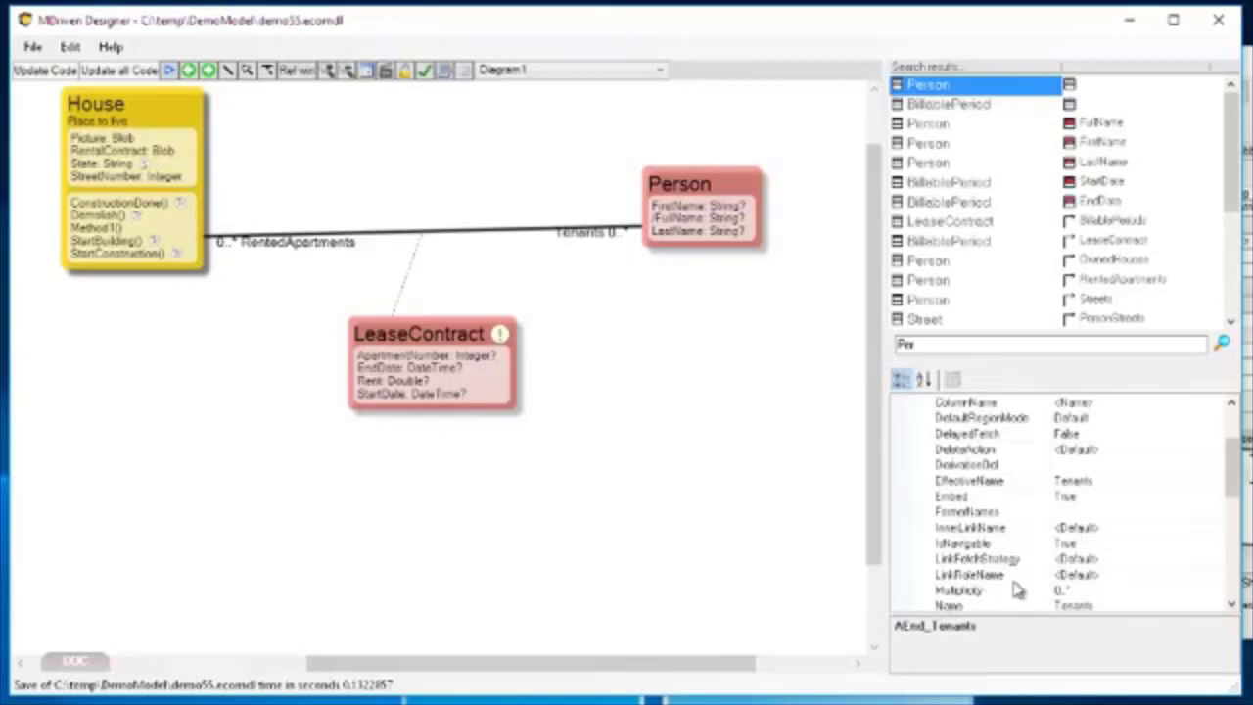
pyautogui.click(1084, 575)
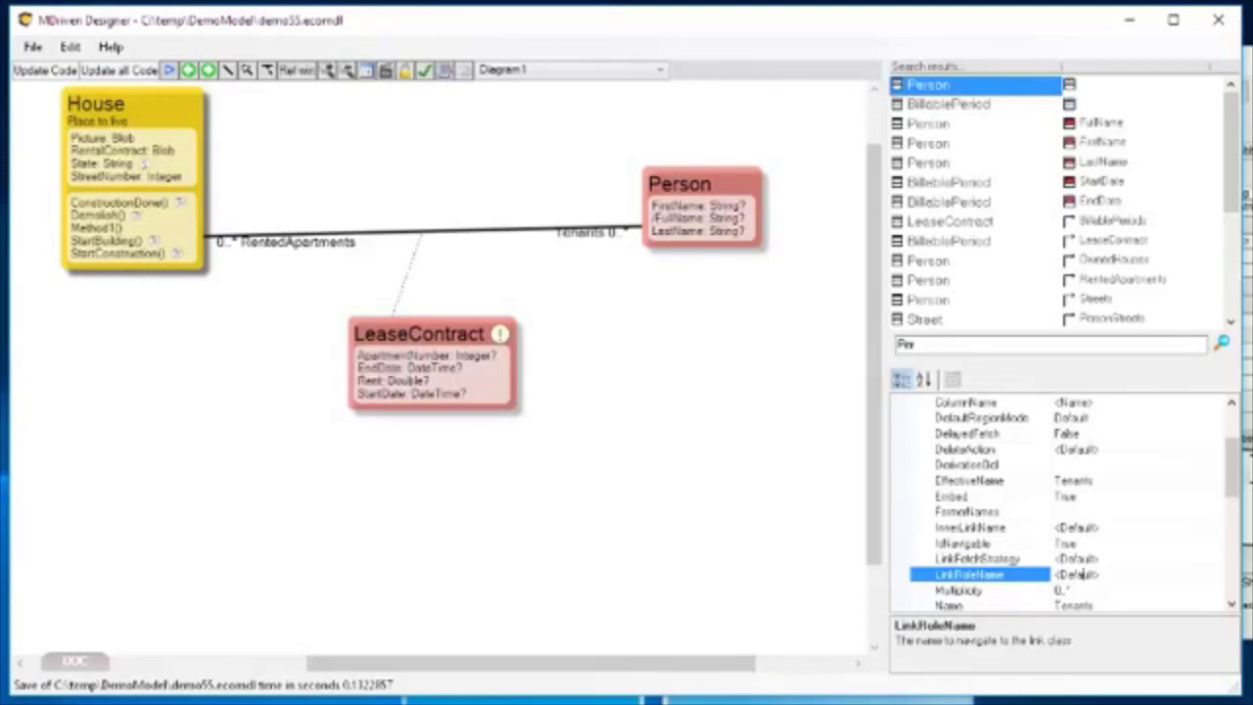
pyautogui.moveTo(1246, 61); pyautogui.dragTo(891, 62)
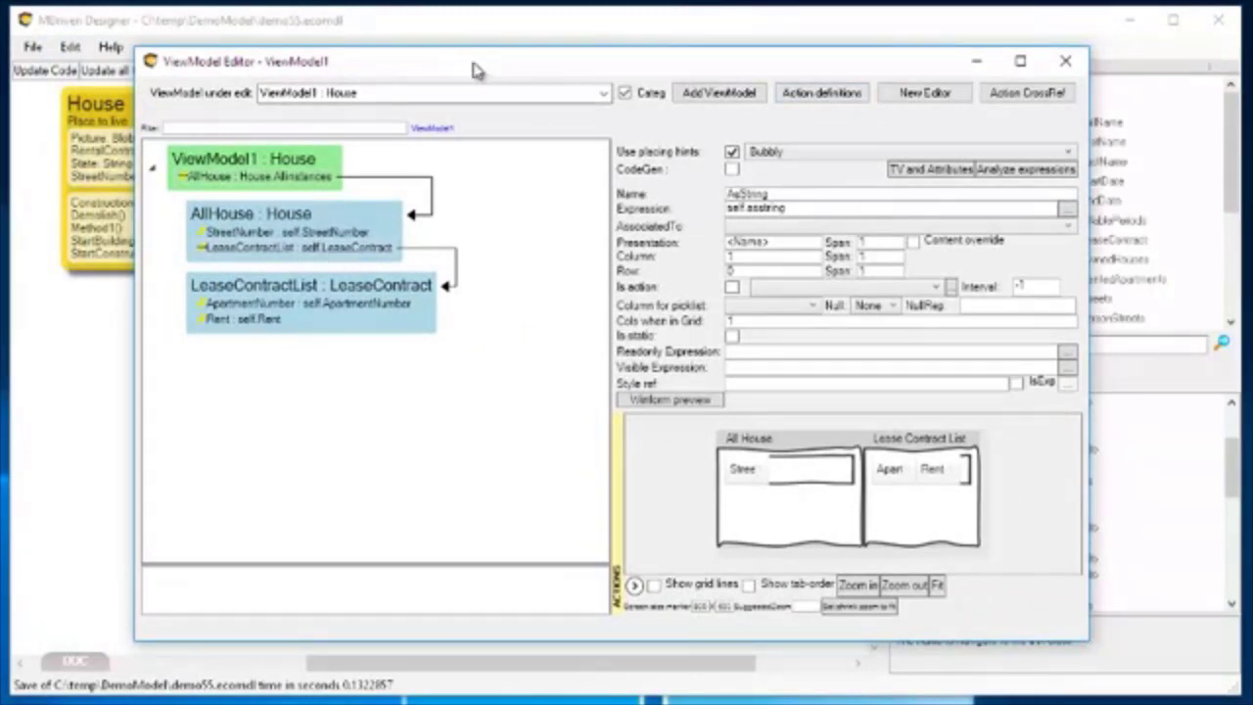
pyautogui.moveTo(473, 62); pyautogui.dragTo(1251, 113)
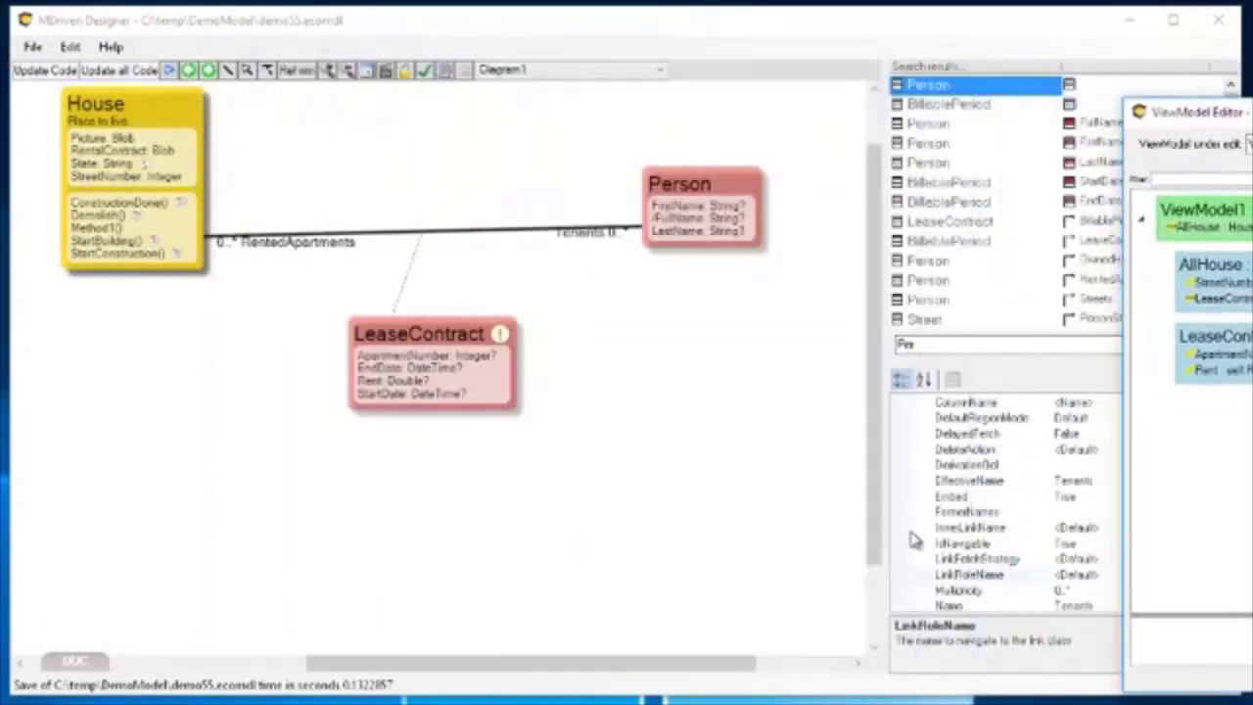
# Set the LinkRoleName of the Tenants association end to TheLeaseContracts.
pyautogui.click(1081, 577)
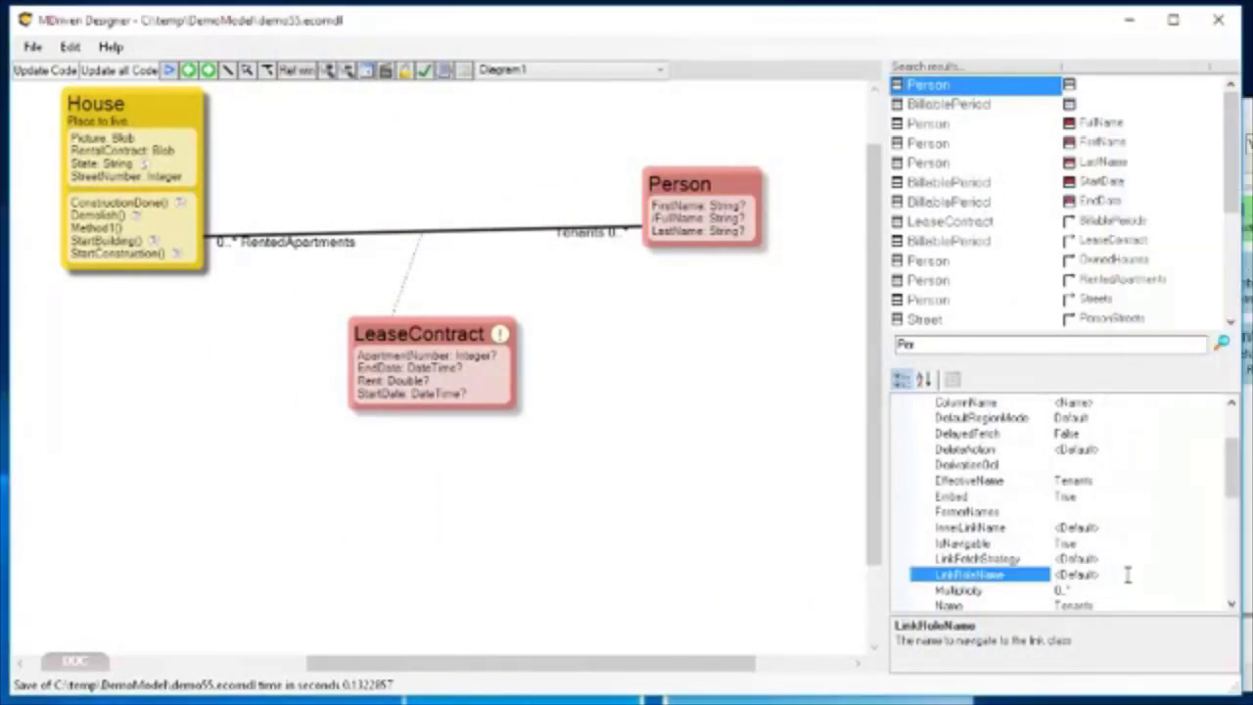
pyautogui.click(1127, 574)
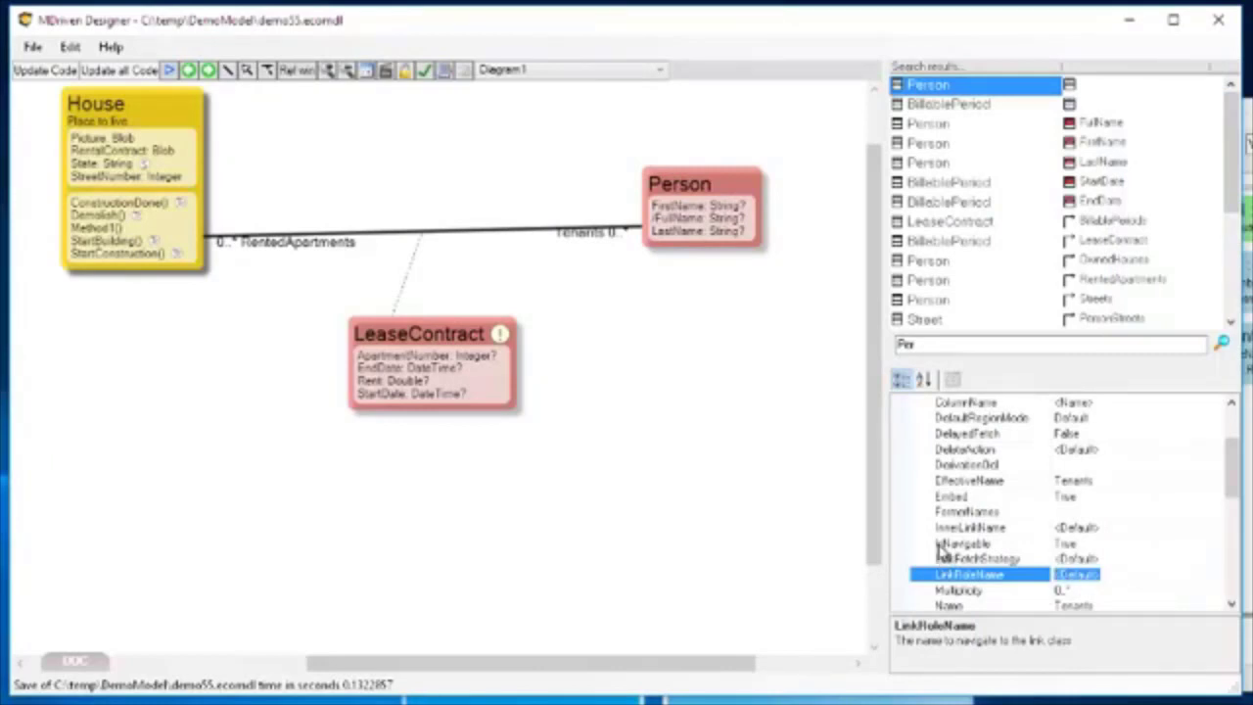
pyautogui.write('St')
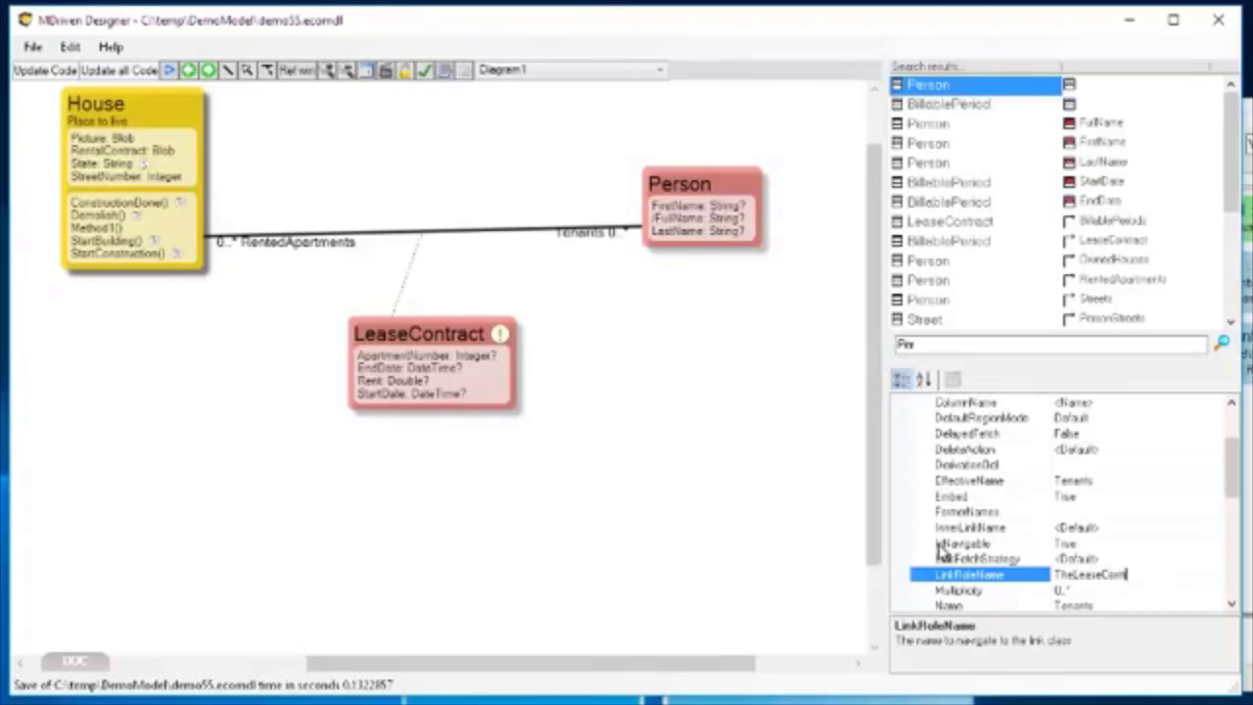
pyautogui.write('s')
pyautogui.press('Return')
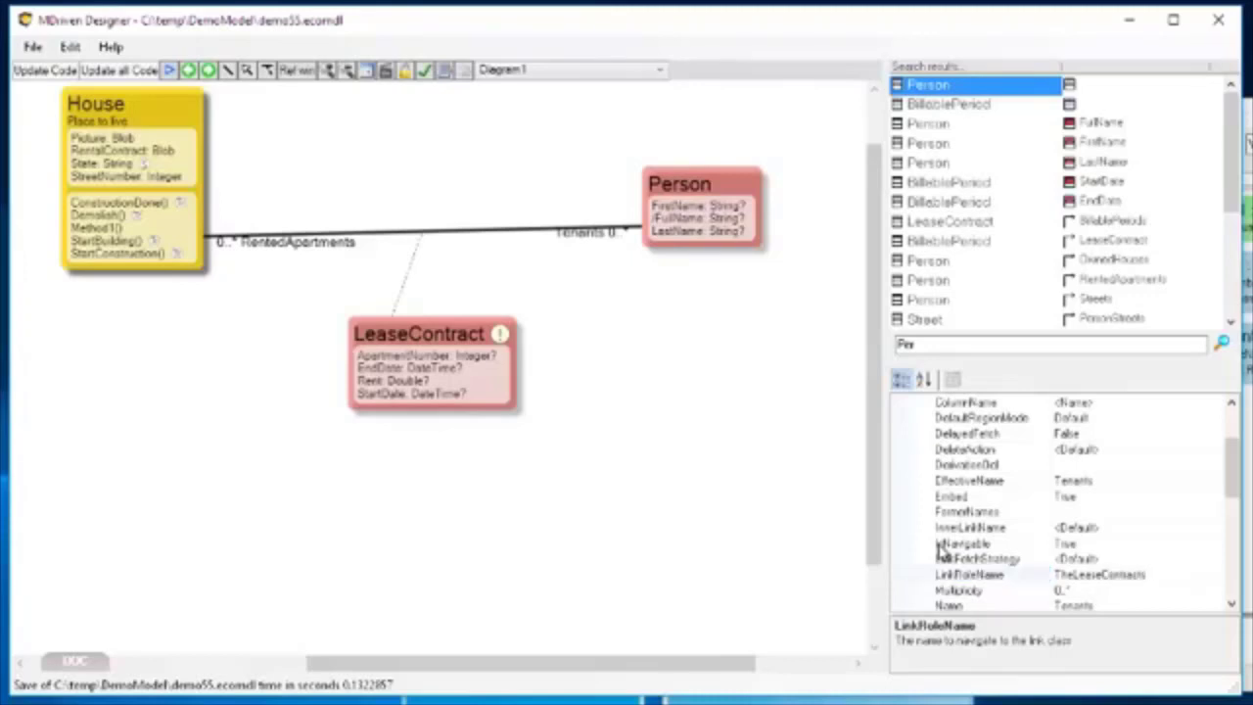
# Change the LeaseContractList column's expression under AllHouse to self.TheLeaseContracts in the OCL editor.
pyautogui.moveTo(1252, 117); pyautogui.dragTo(600, 109)
pyautogui.click(419, 292)
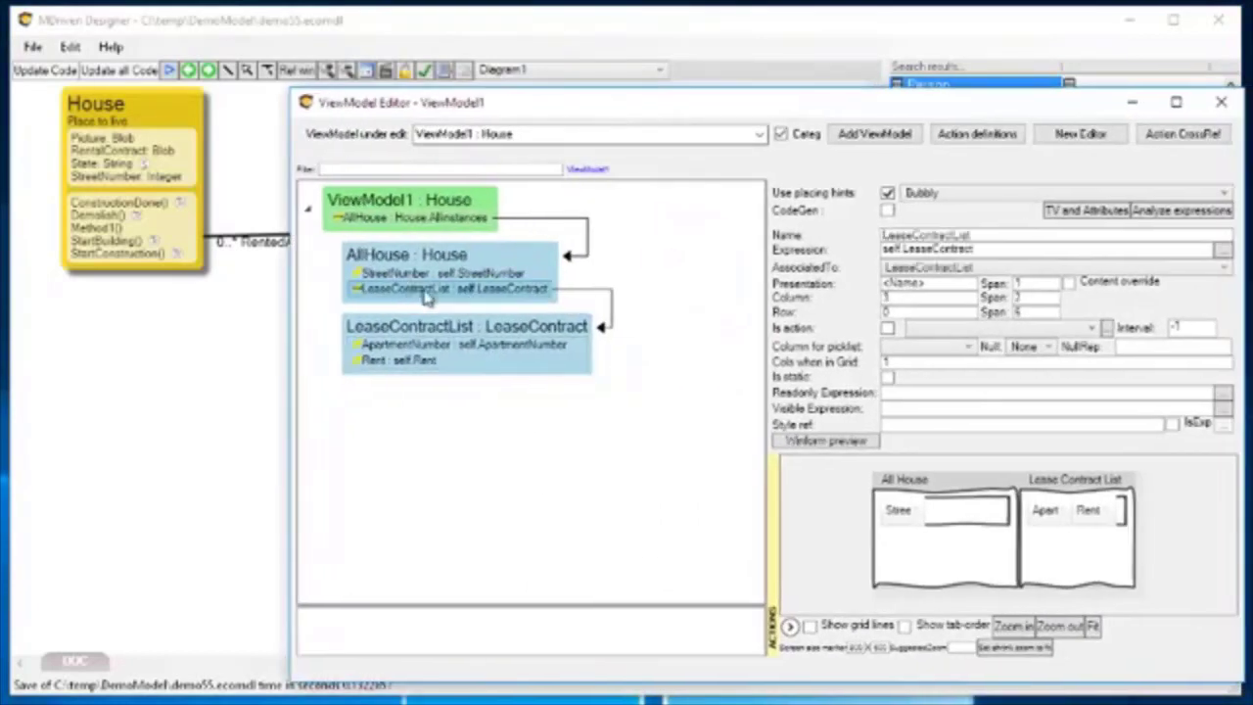
pyautogui.click(1221, 251)
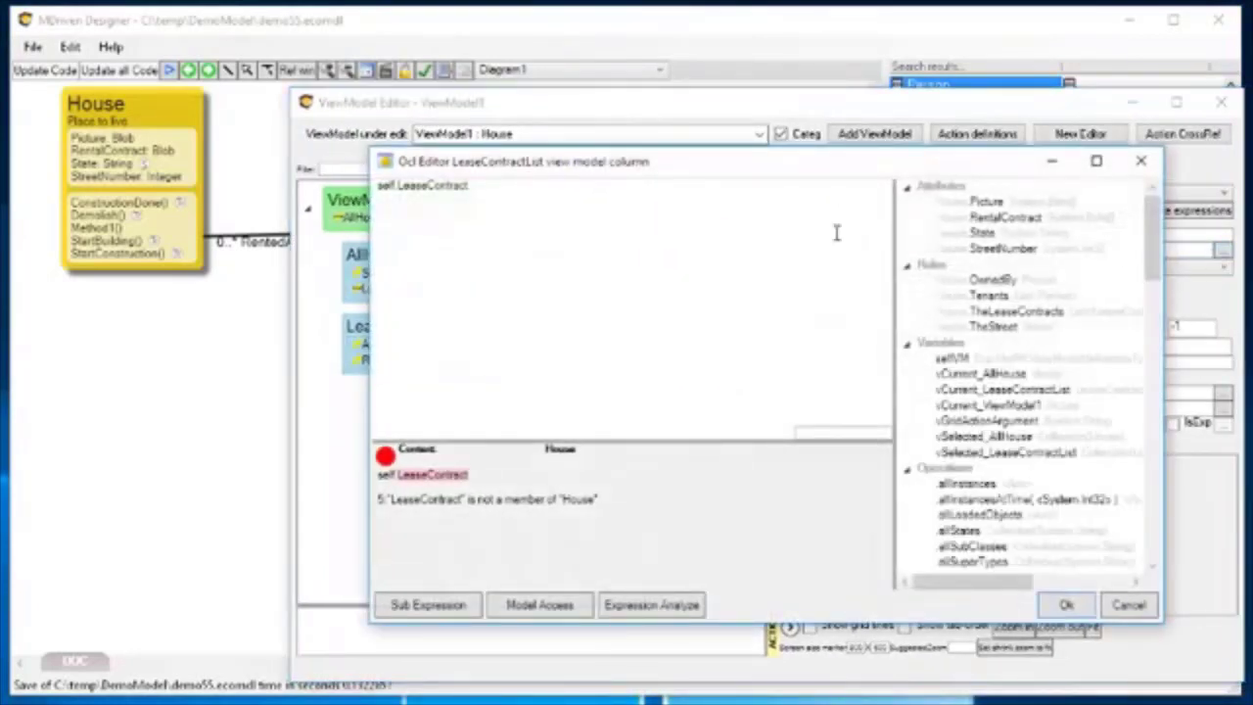
pyautogui.moveTo(627, 164); pyautogui.dragTo(416, 165)
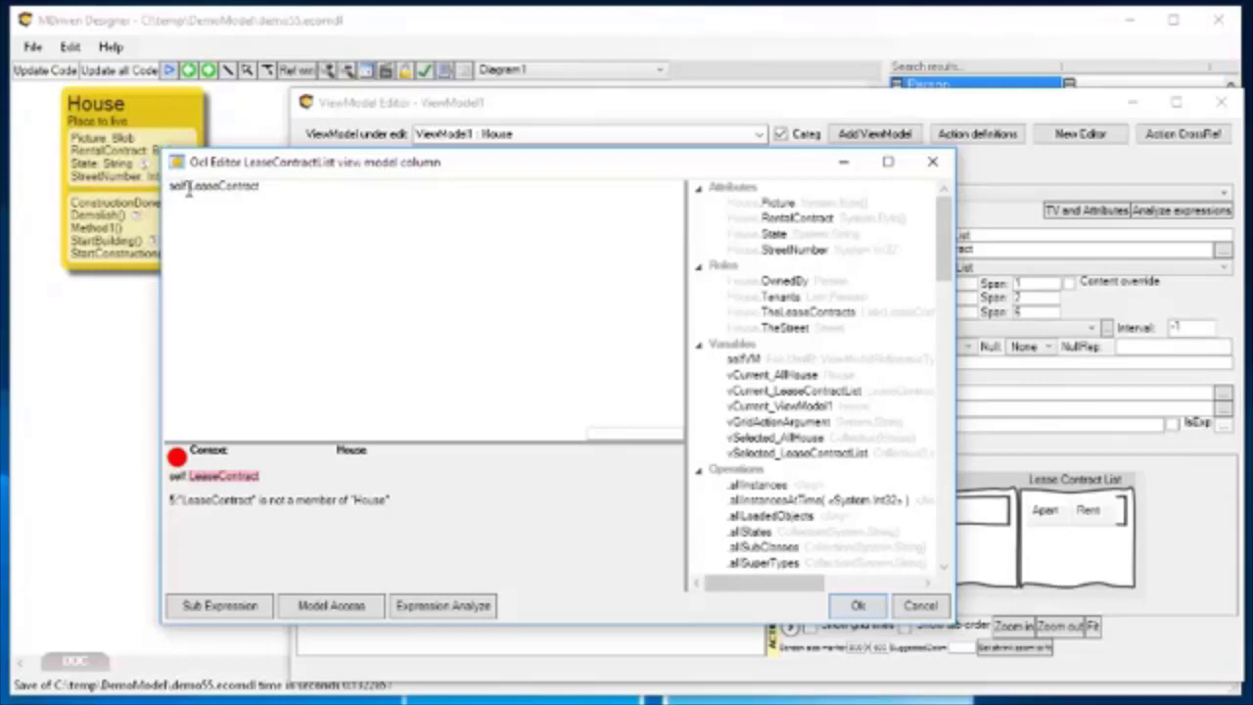
pyautogui.moveTo(810, 313); pyautogui.dragTo(809, 323)
pyautogui.doubleClick(195, 186)
pyautogui.press('BackSpace')
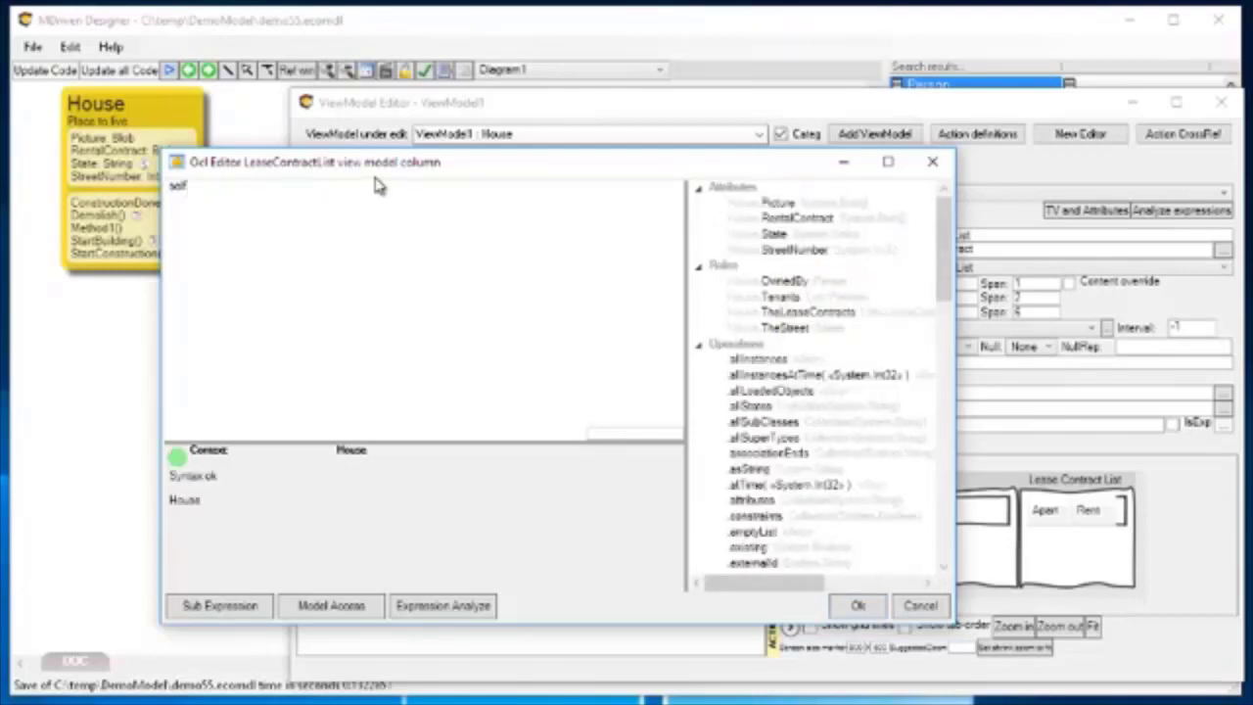
pyautogui.write('The')
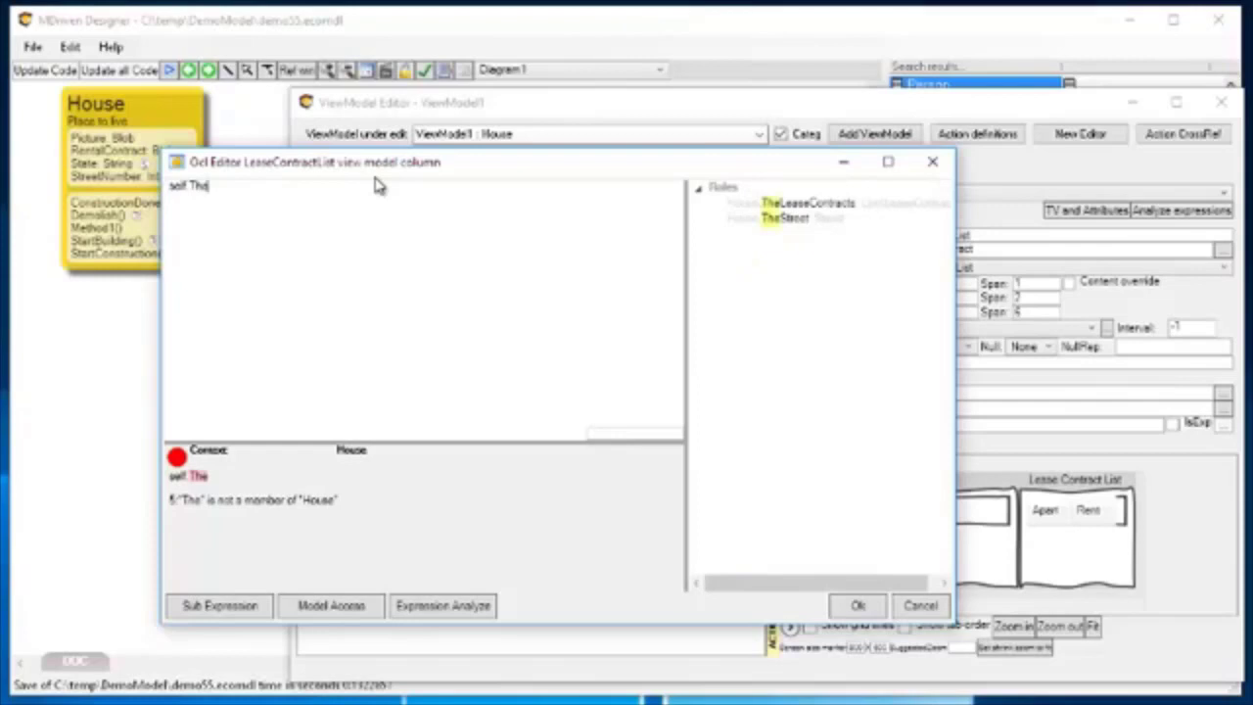
pyautogui.hotkey('ctrl', 'space')
pyautogui.press('Down')
pyautogui.press('Return')
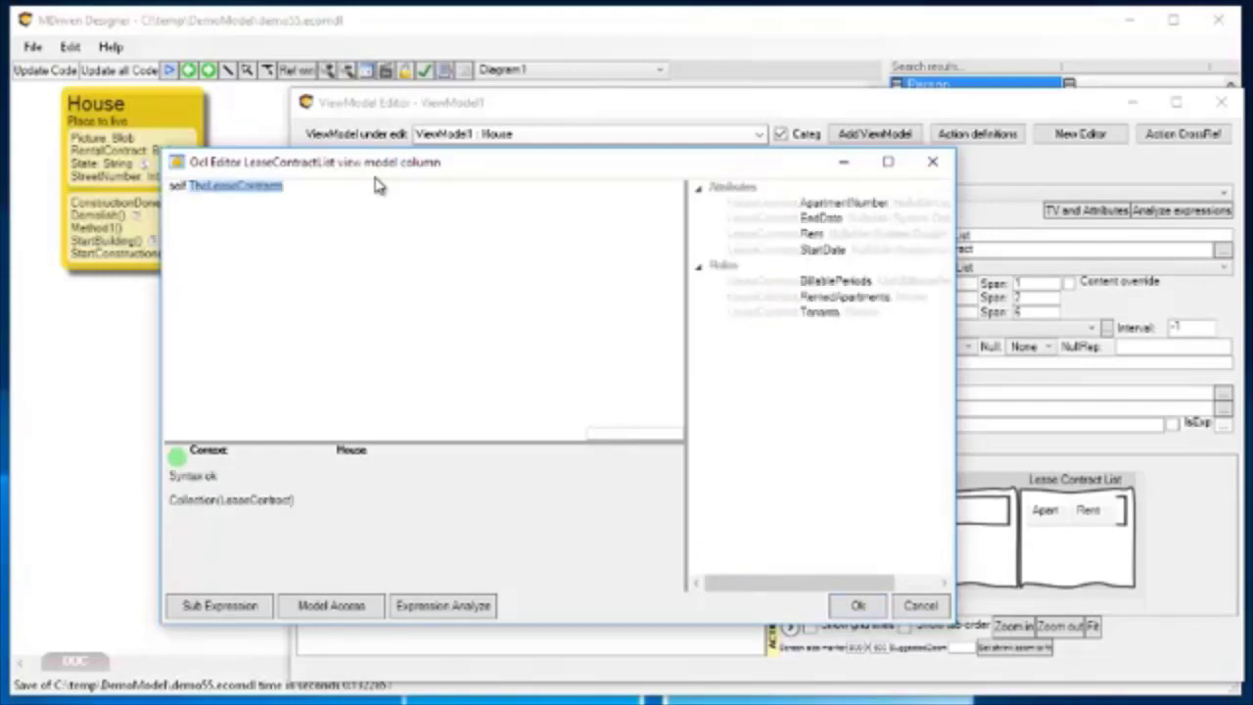
pyautogui.click(294, 188)
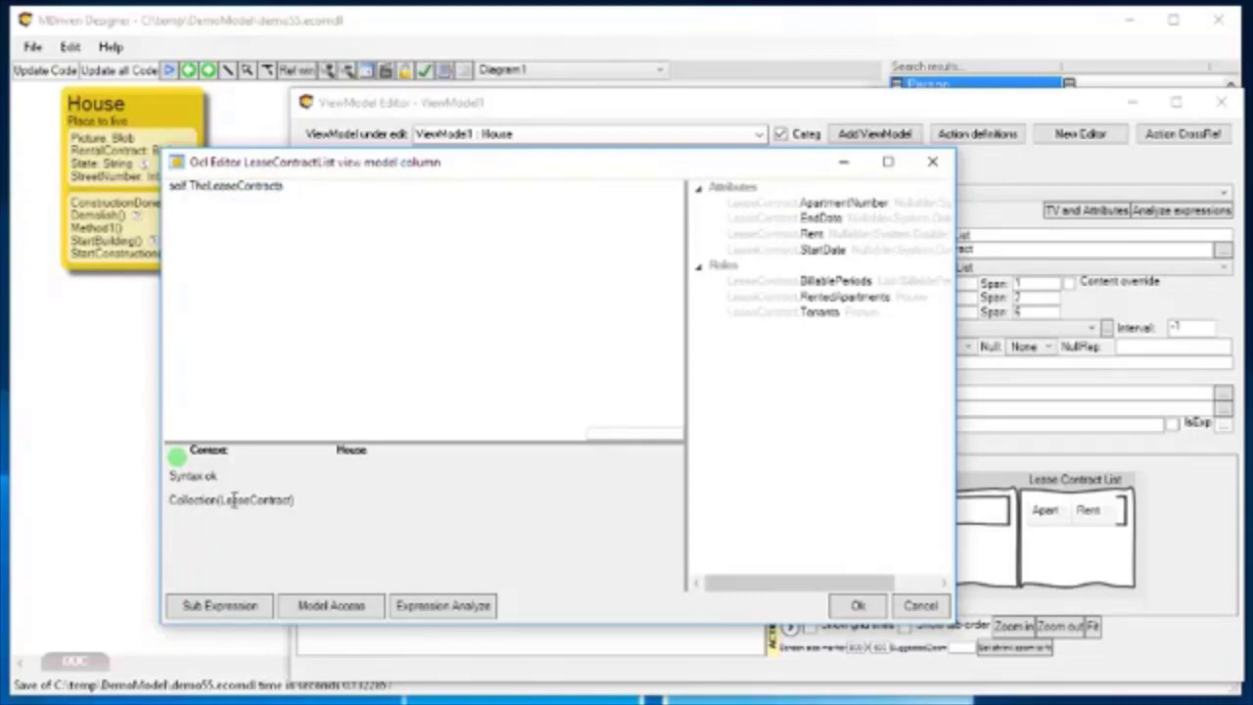
pyautogui.moveTo(454, 167); pyautogui.dragTo(477, 171)
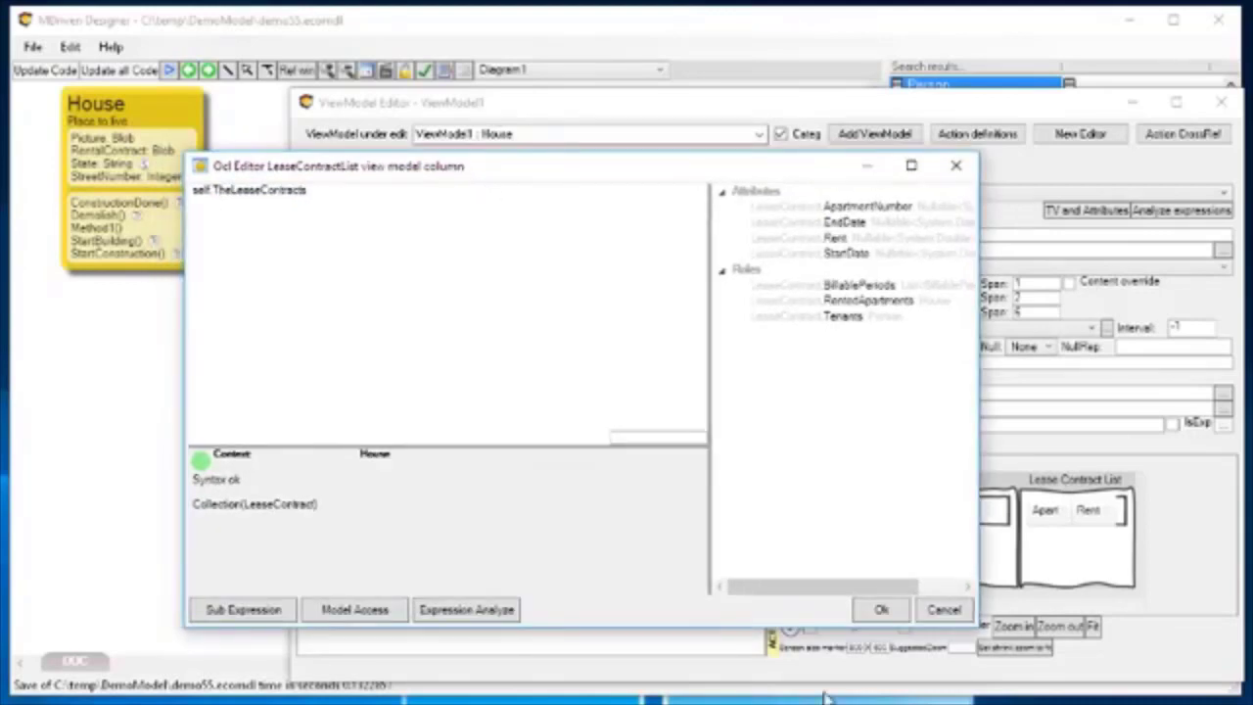
pyautogui.click(881, 609)
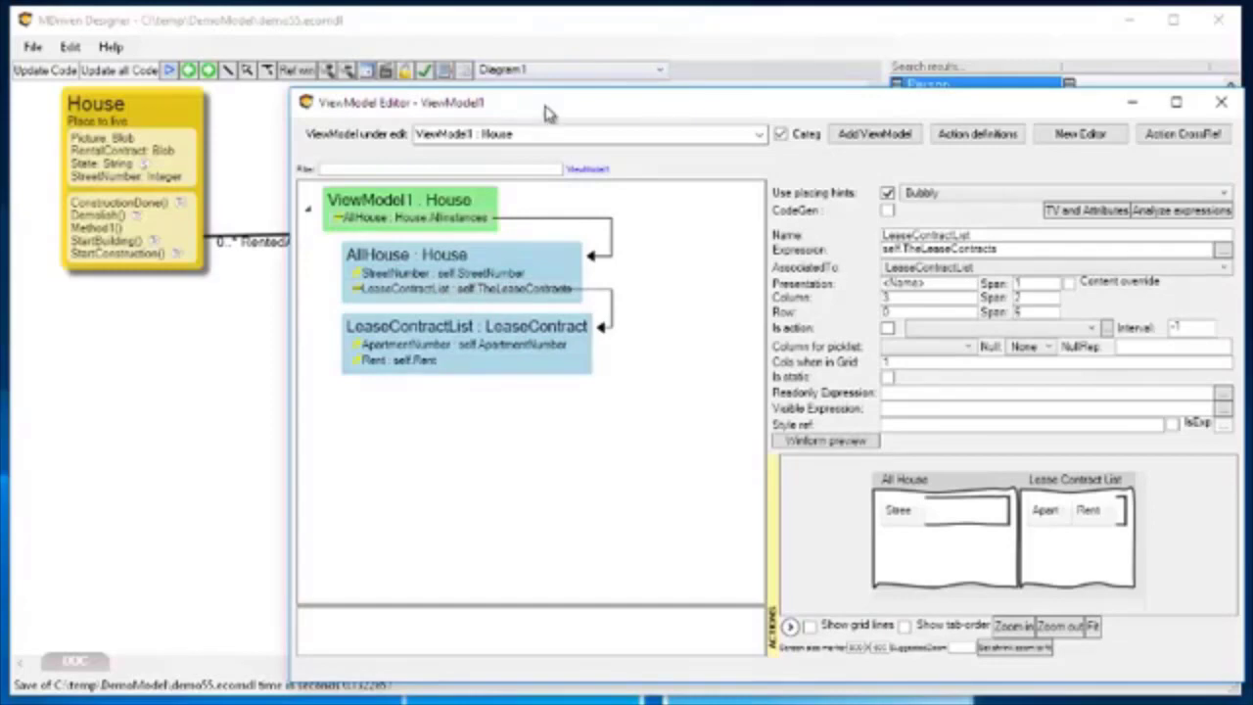
# Examine the Tenants end of the House–Person association in the class diagram and its link properties.
pyautogui.moveTo(548, 114); pyautogui.dragTo(751, 125)
pyautogui.click(299, 261)
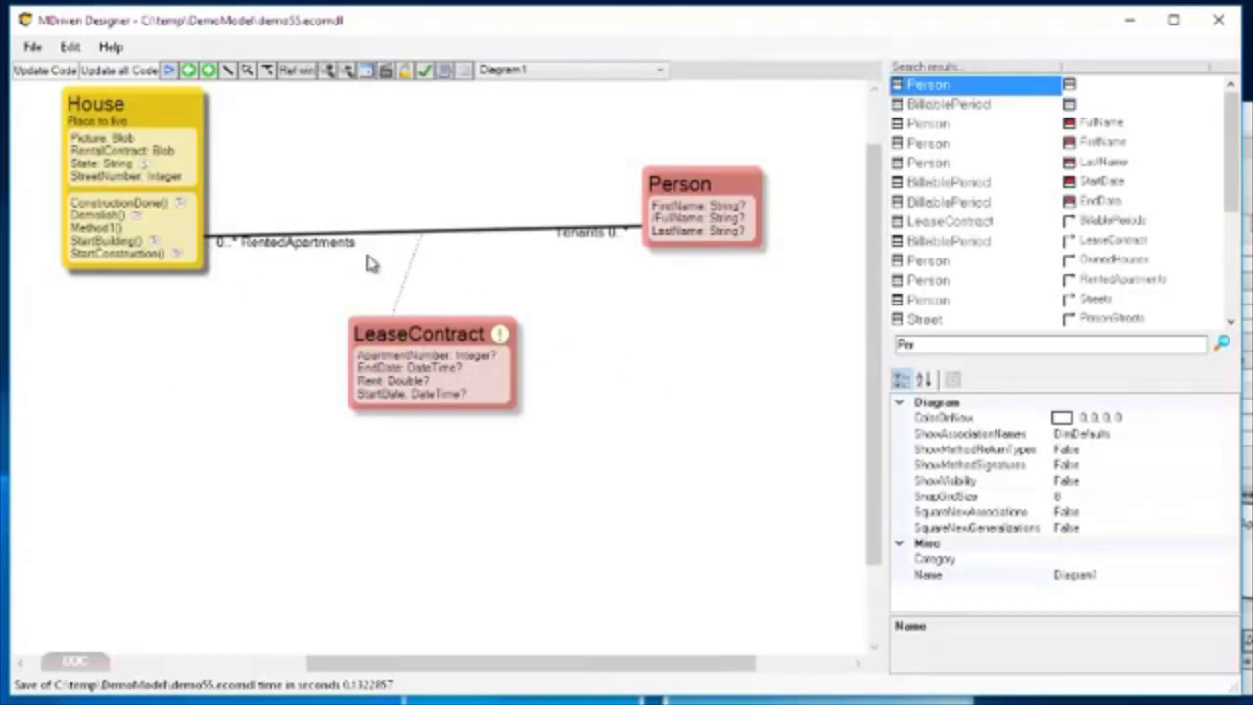
pyautogui.click(579, 237)
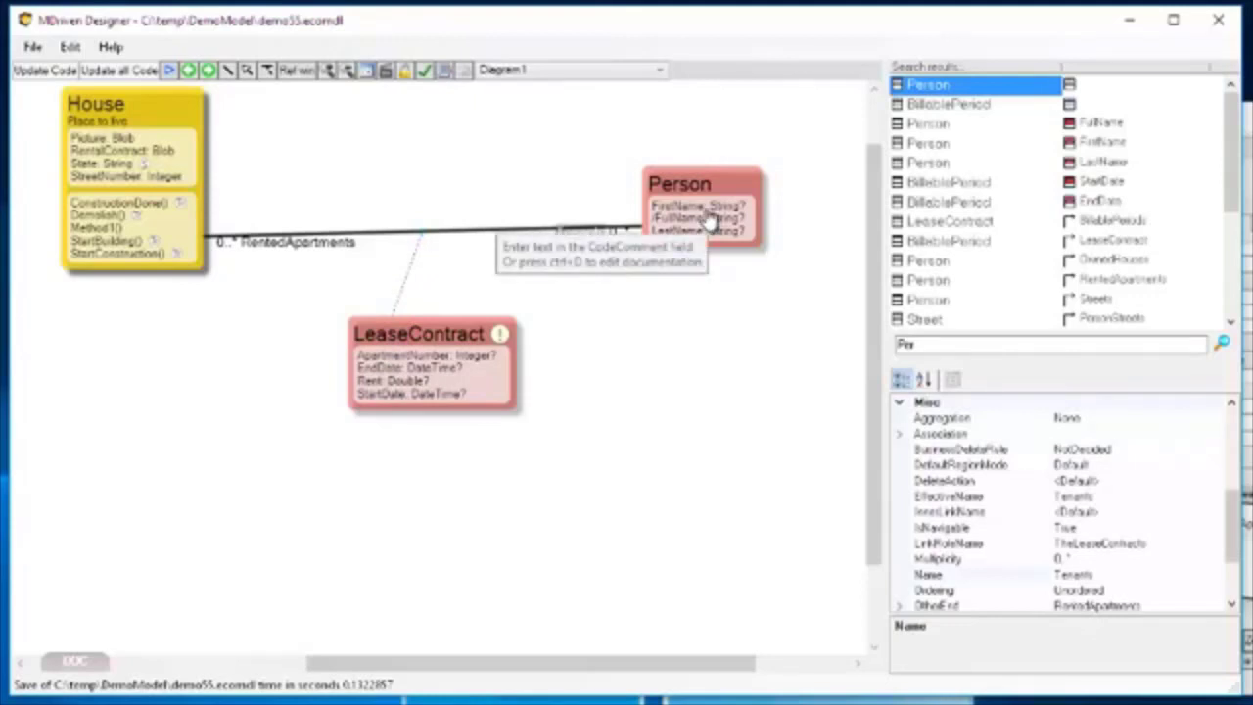
# Add a new generic column below Rent in the LeaseContractList class of the ViewModel.
pyautogui.moveTo(1252, 118); pyautogui.dragTo(871, 106)
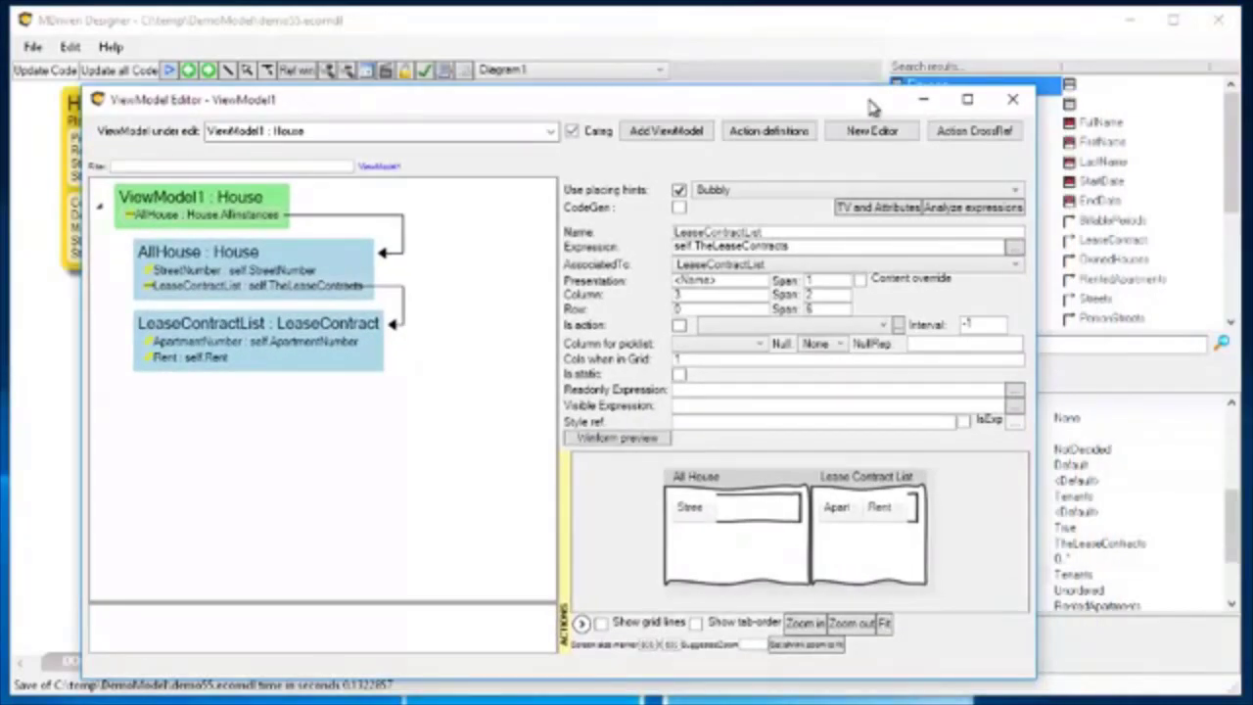
pyautogui.click(167, 360)
pyautogui.rightClick(168, 360)
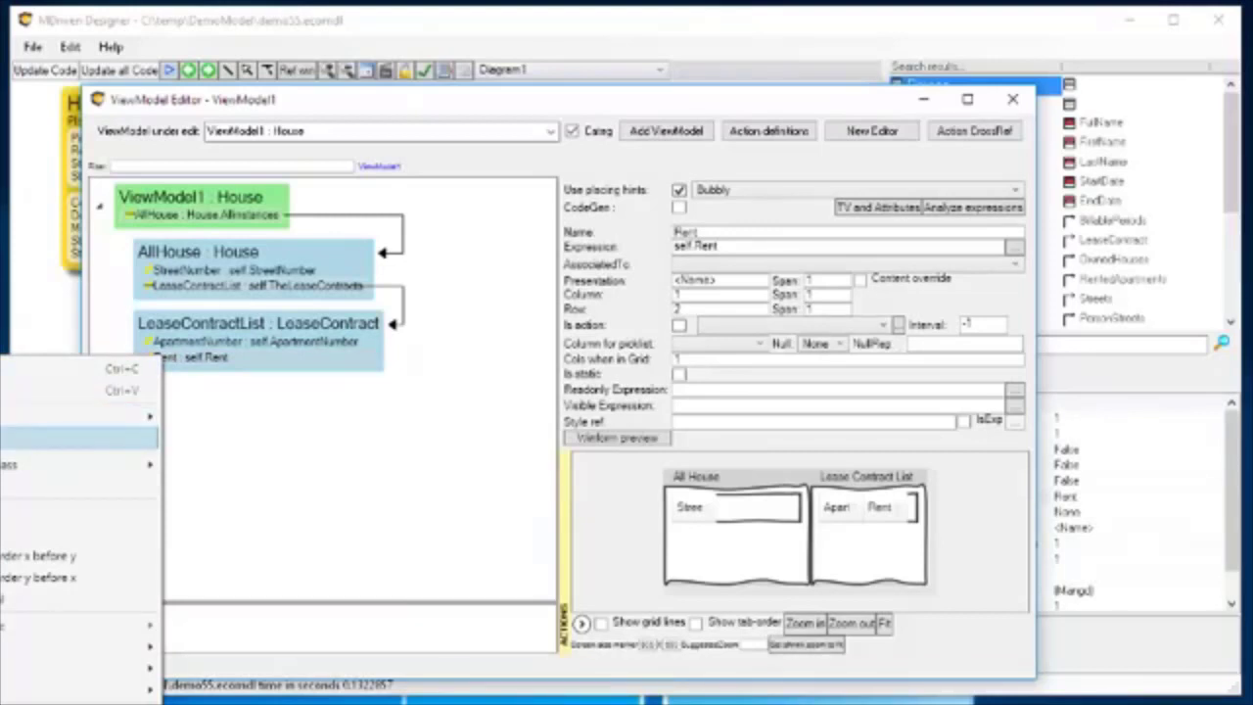
pyautogui.click(7, 423)
pyautogui.click(191, 390)
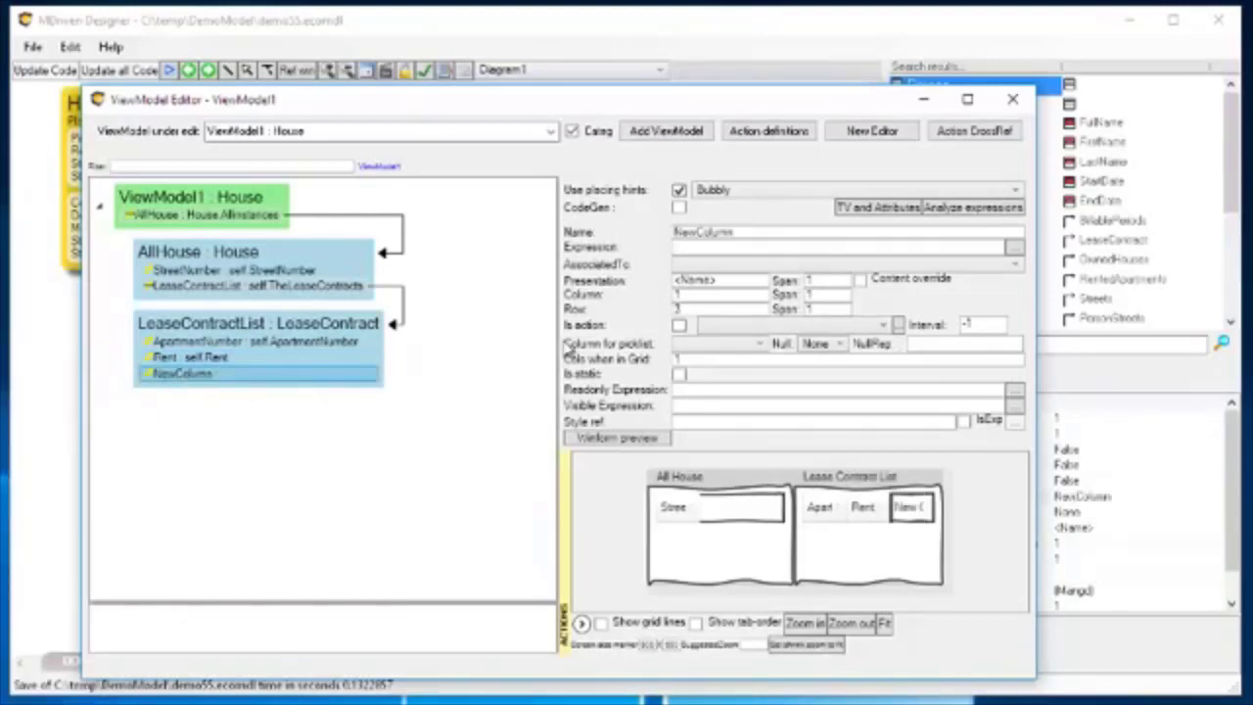
# Set the new column's expression to self.Tenants, picking the Tenants role in the OCL editor.
pyautogui.click(717, 248)
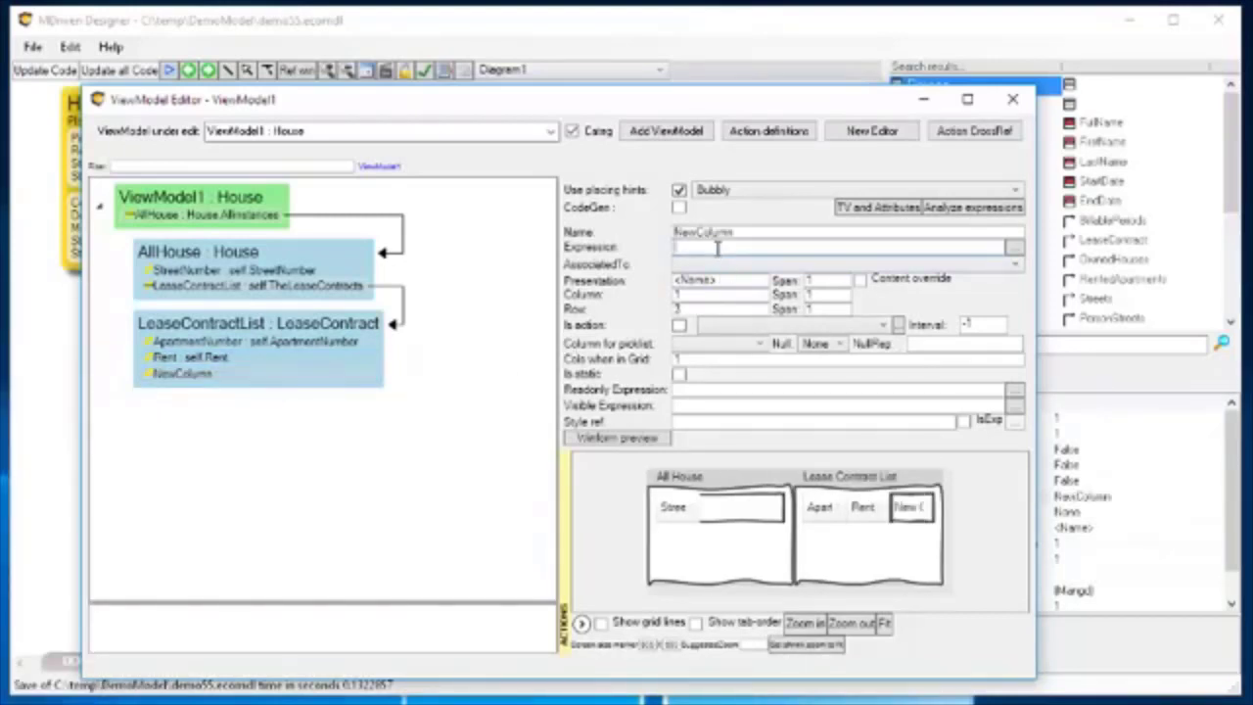
pyautogui.click(1013, 247)
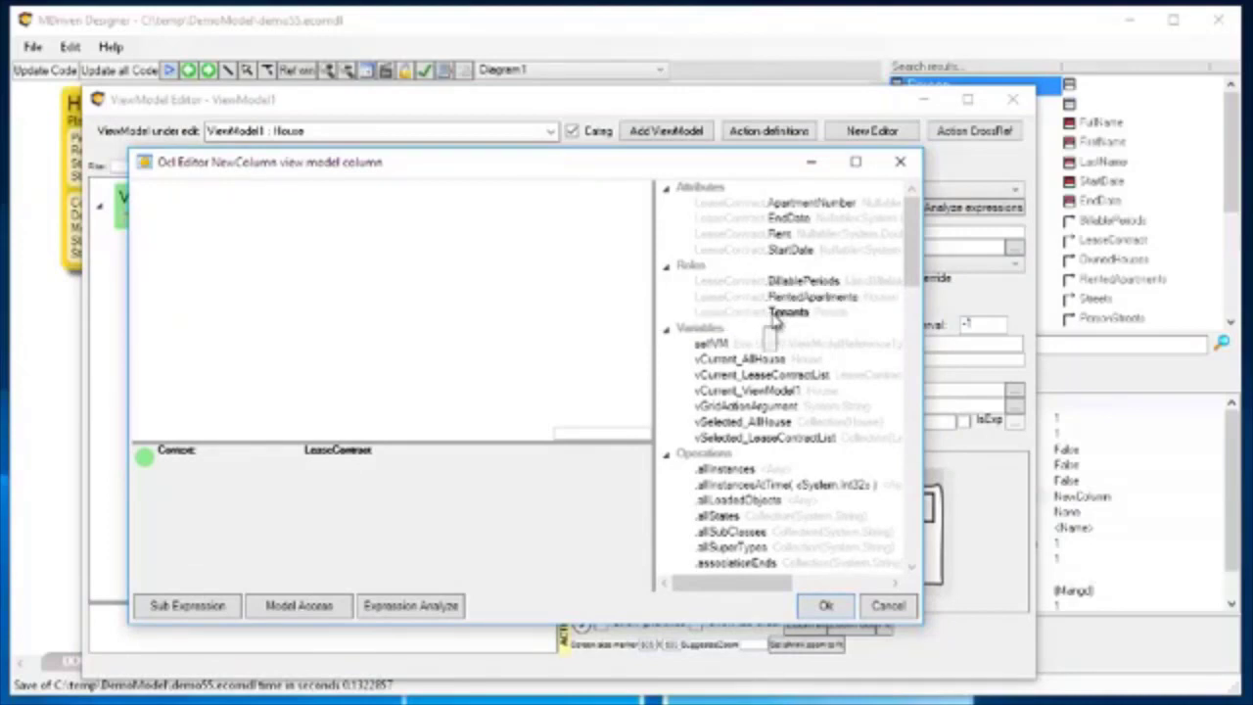
pyautogui.moveTo(593, 172); pyautogui.dragTo(888, 162)
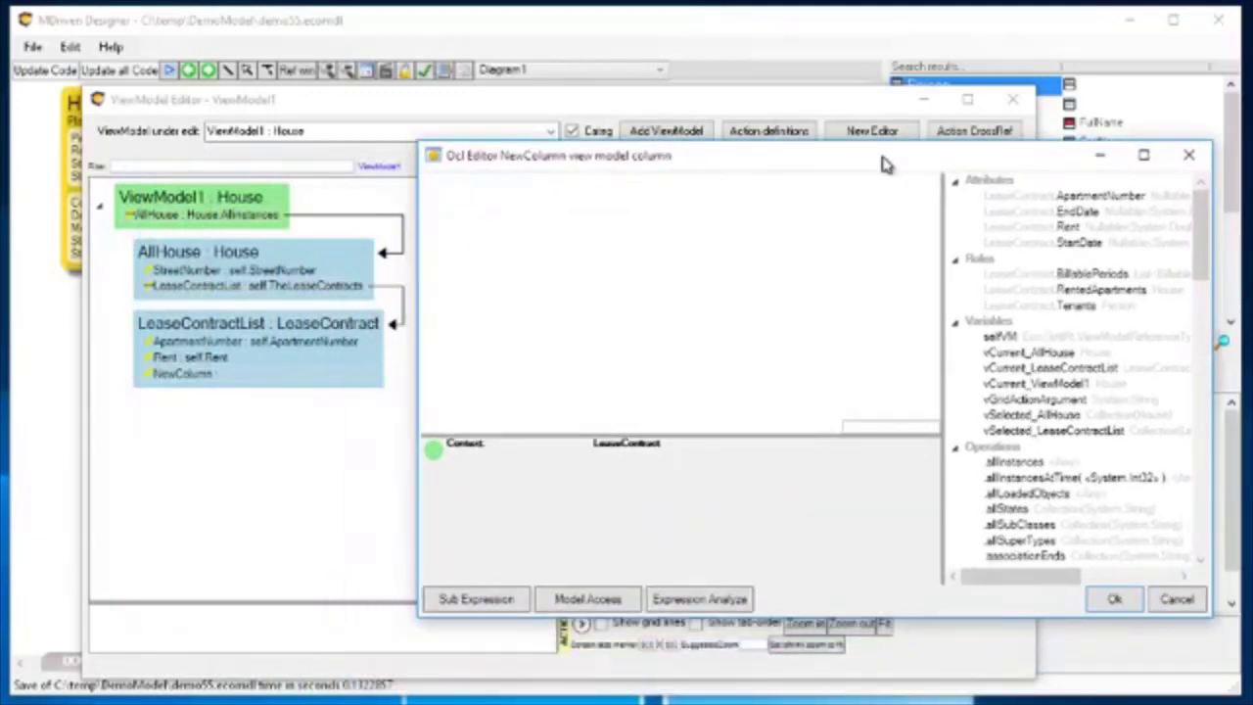
pyautogui.doubleClick(1073, 307)
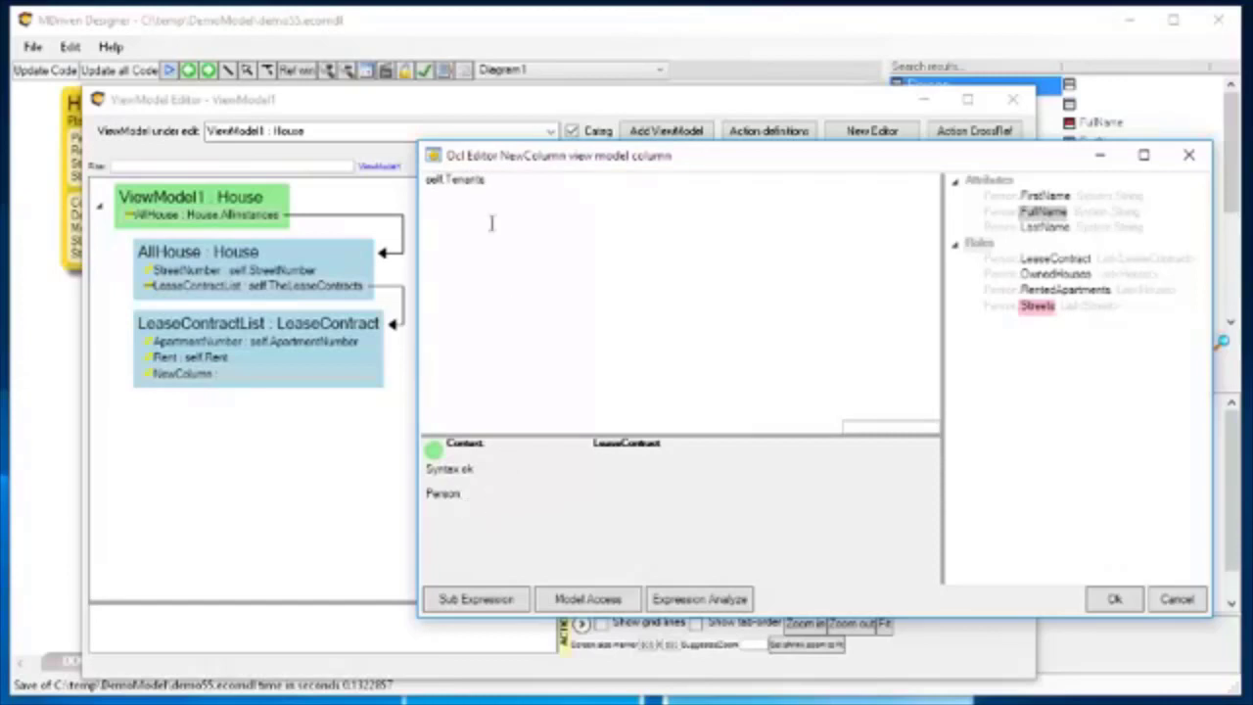
pyautogui.click(1113, 598)
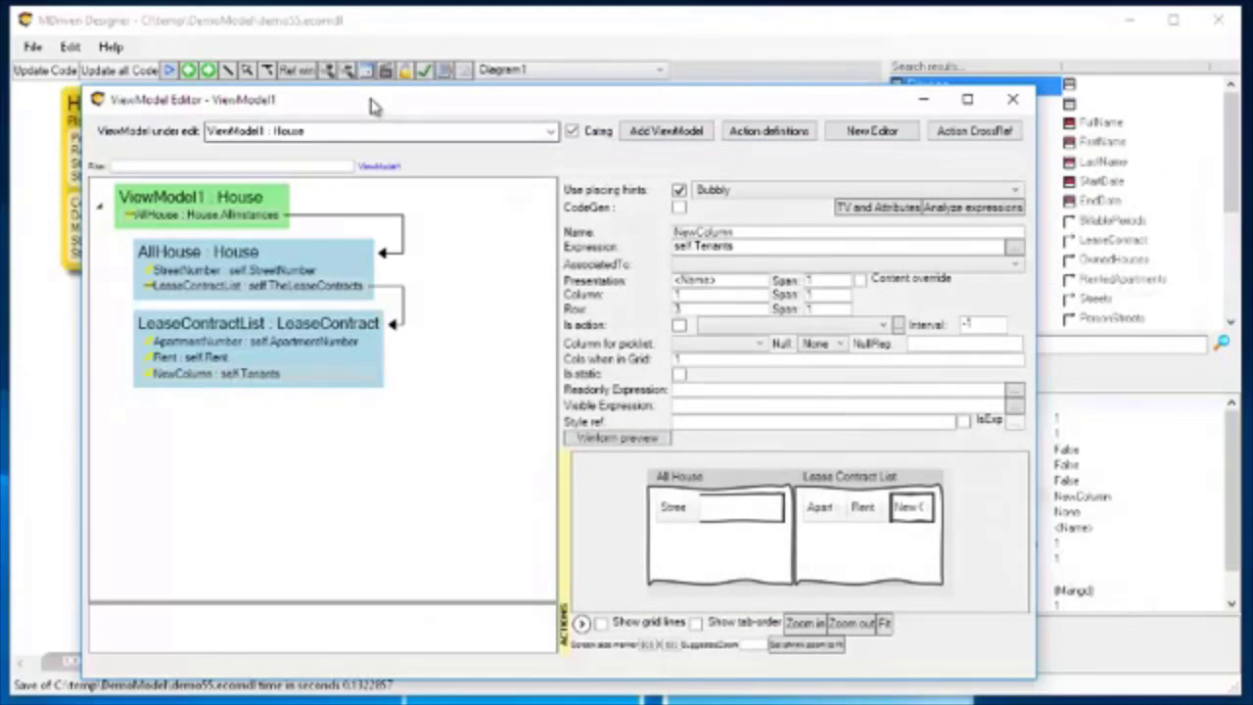
# Set the InnerLinkName of the Tenants association end to TheTenantOfTheLease.
pyautogui.moveTo(368, 105); pyautogui.dragTo(1252, 56)
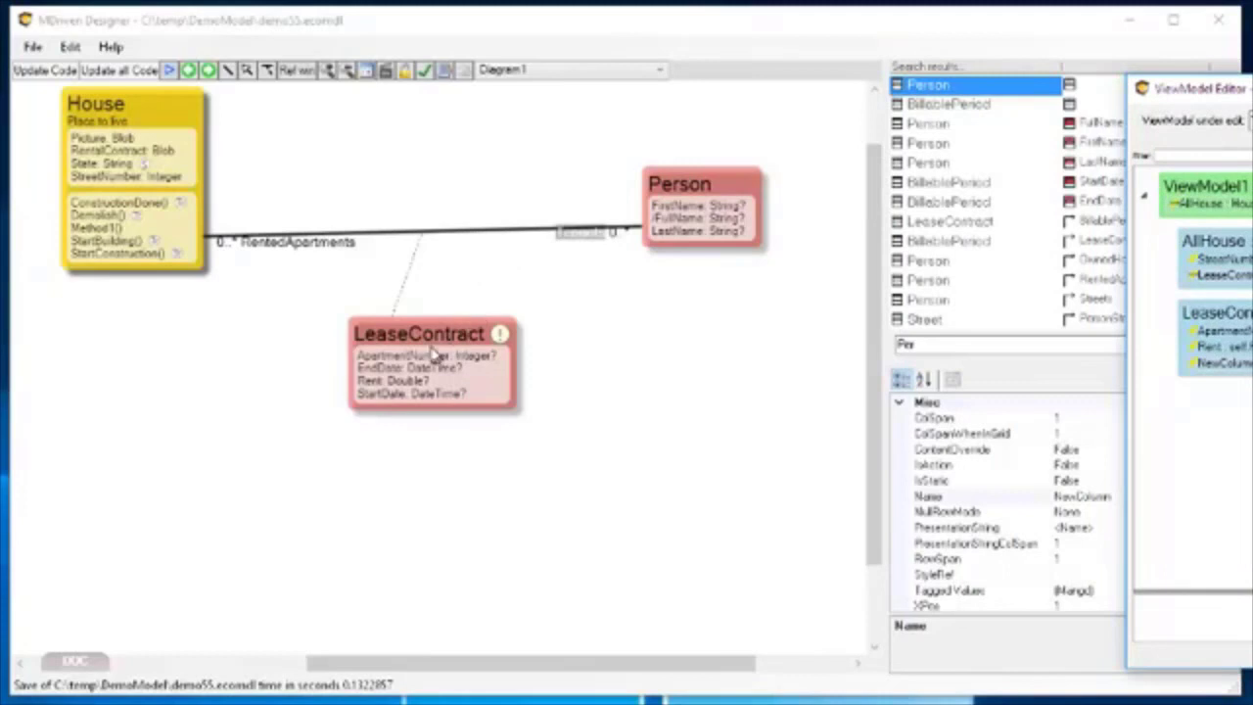
pyautogui.click(580, 235)
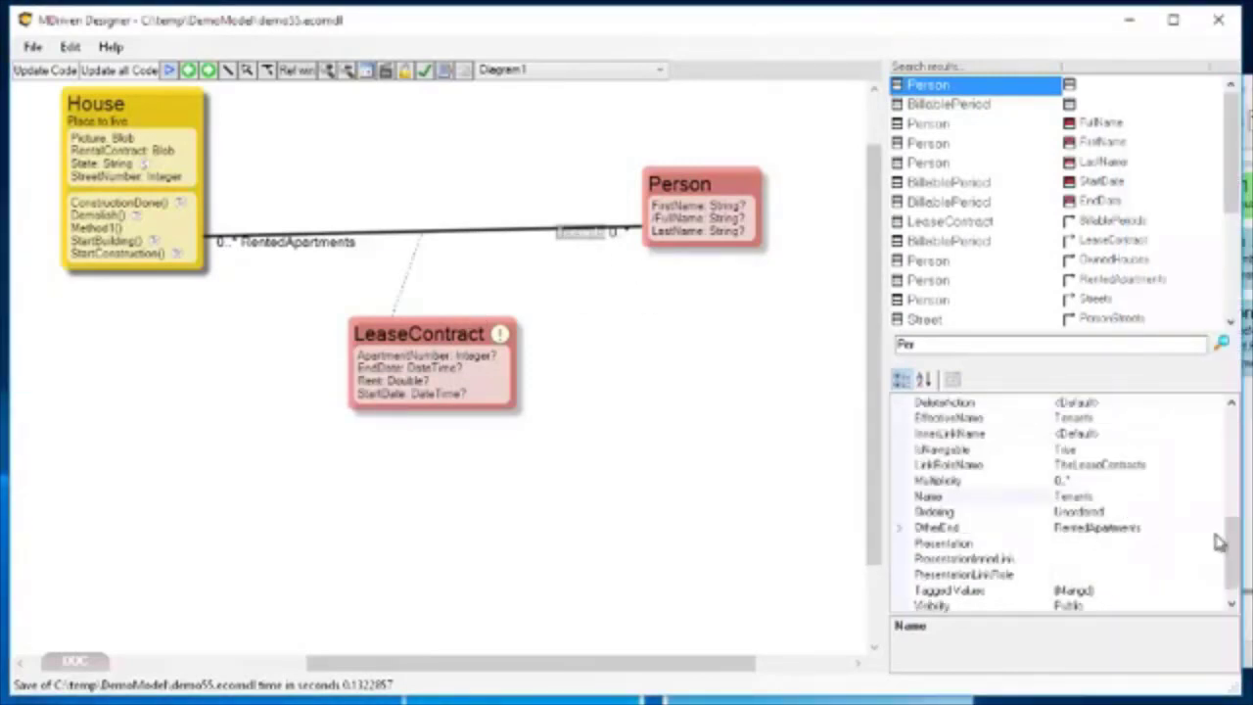
pyautogui.moveTo(1229, 538)
pyautogui.mouseDown()
pyautogui.moveTo(1231, 550)
pyautogui.moveTo(1229, 521)
pyautogui.mouseUp()
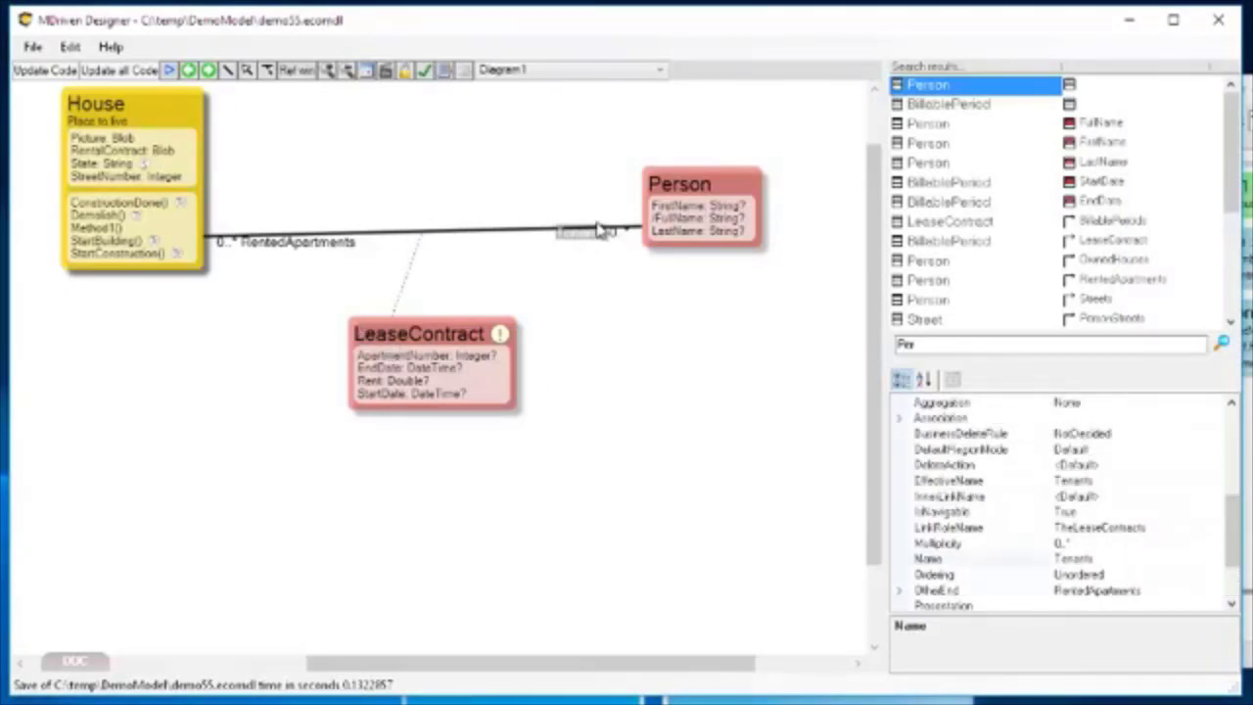
pyautogui.click(1103, 500)
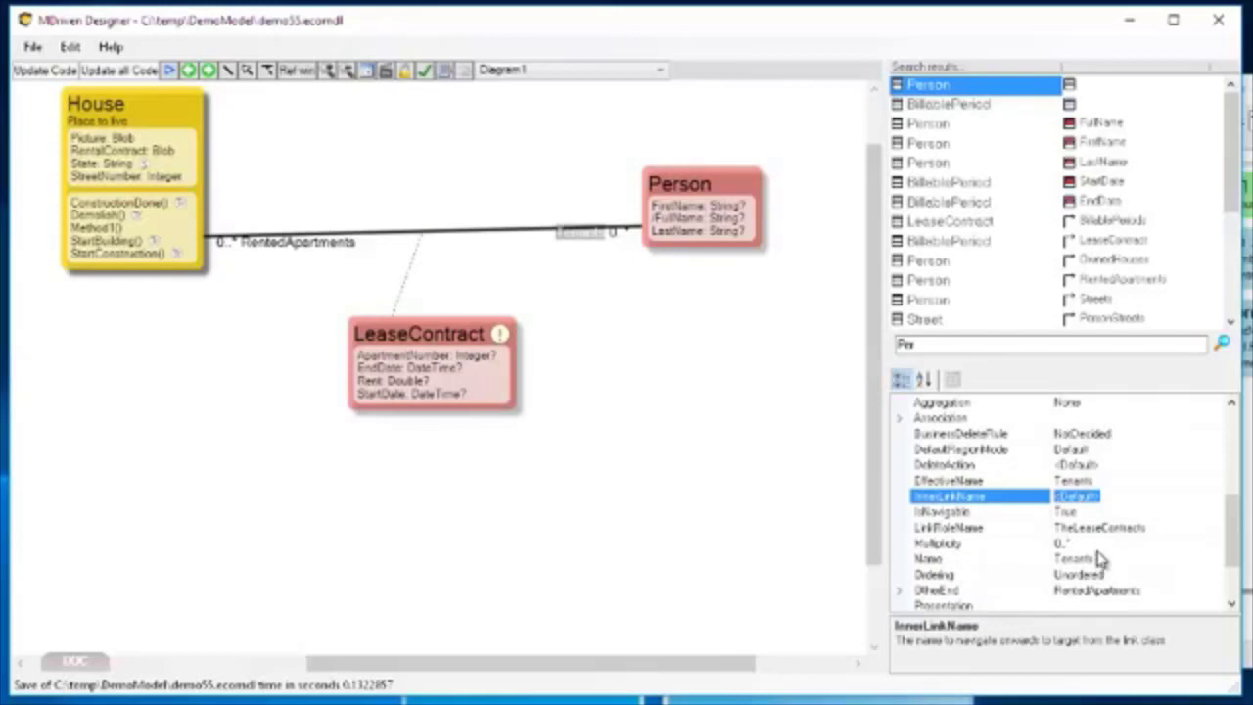
pyautogui.write('TheTenantOfTheLease')
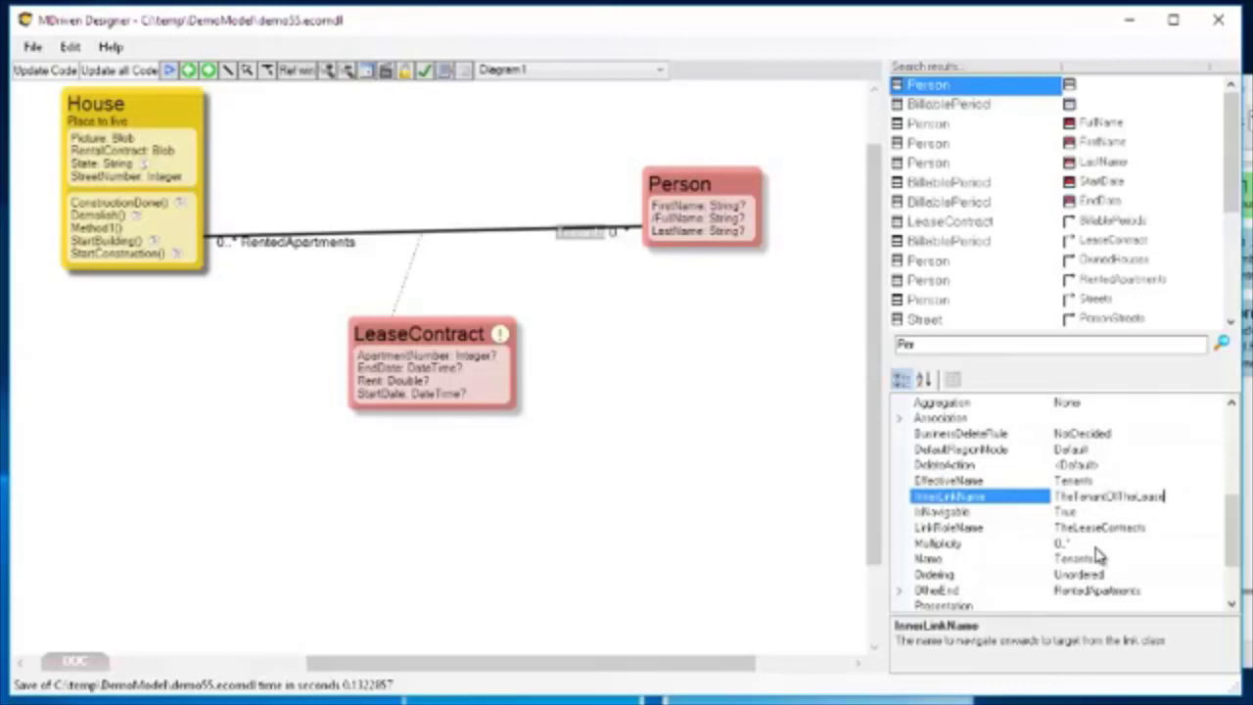
pyautogui.hotkey('ctrl', 'a')
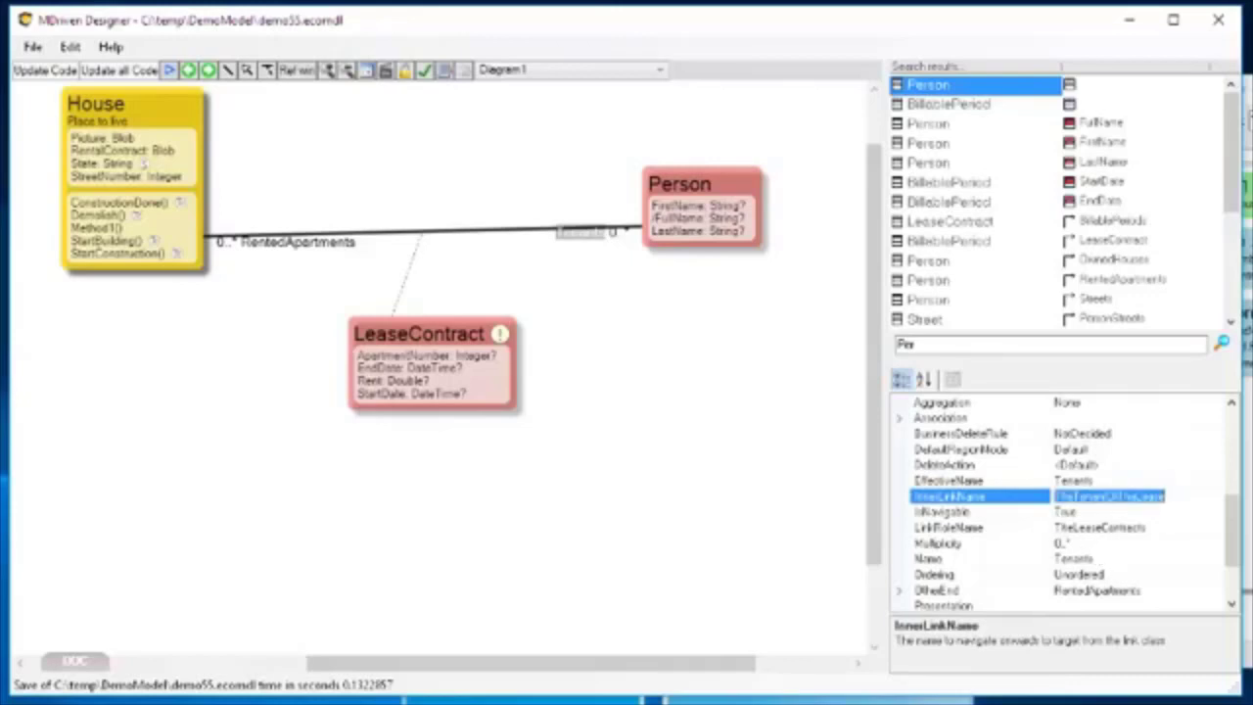
# Replace the NewColumn expression in LeaseContractList with self.TheTenantOfTheLease, picking the role in the OCL editor and removing the old Tenants reference.
pyautogui.moveTo(1251, 94); pyautogui.dragTo(679, 110)
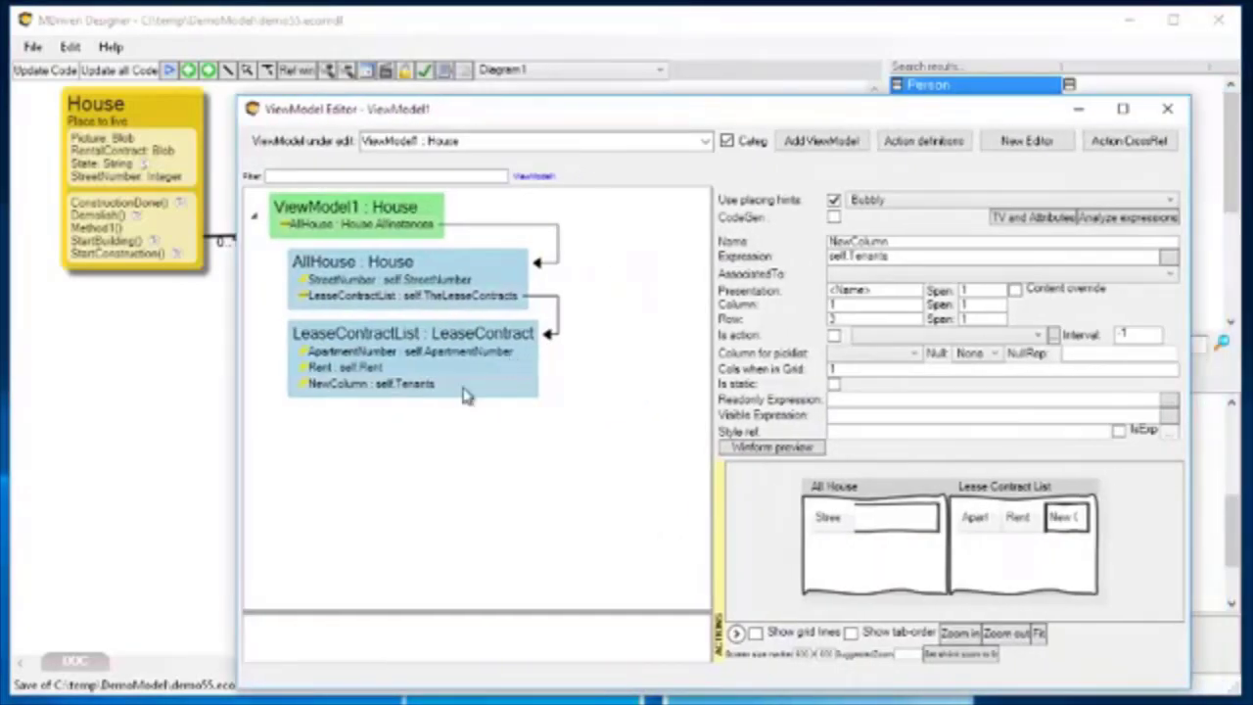
pyautogui.doubleClick(391, 387)
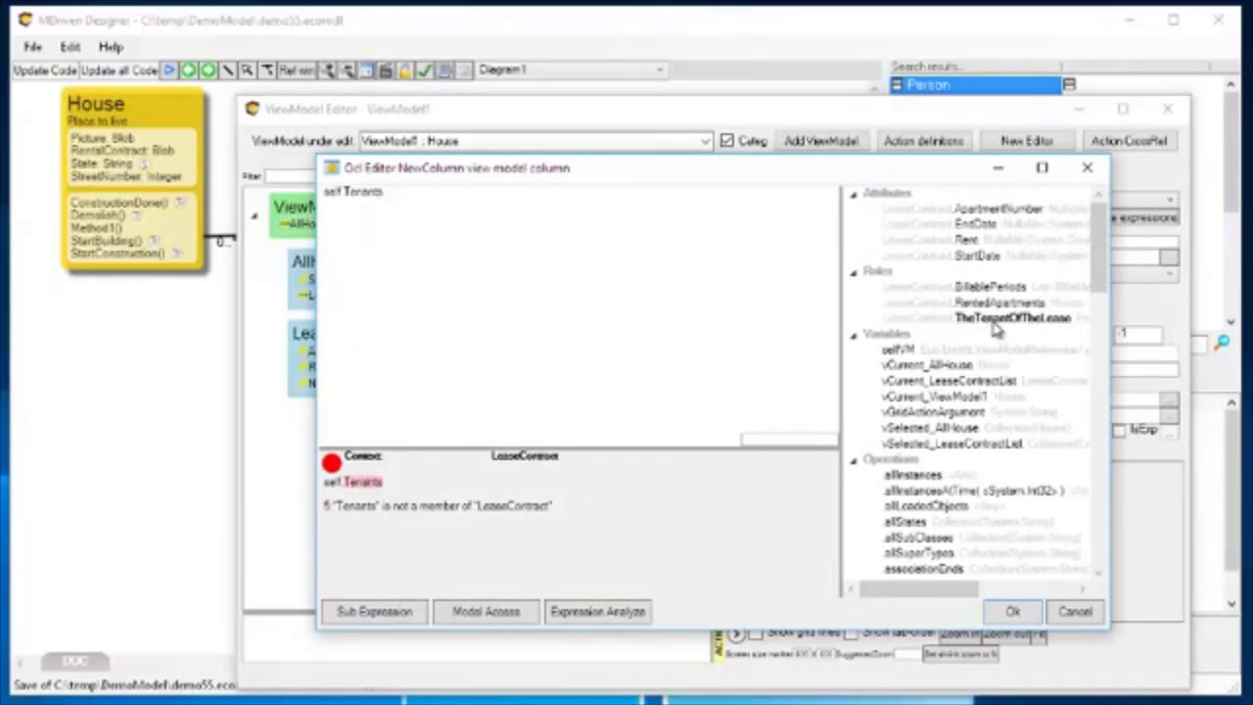
pyautogui.doubleClick(1000, 319)
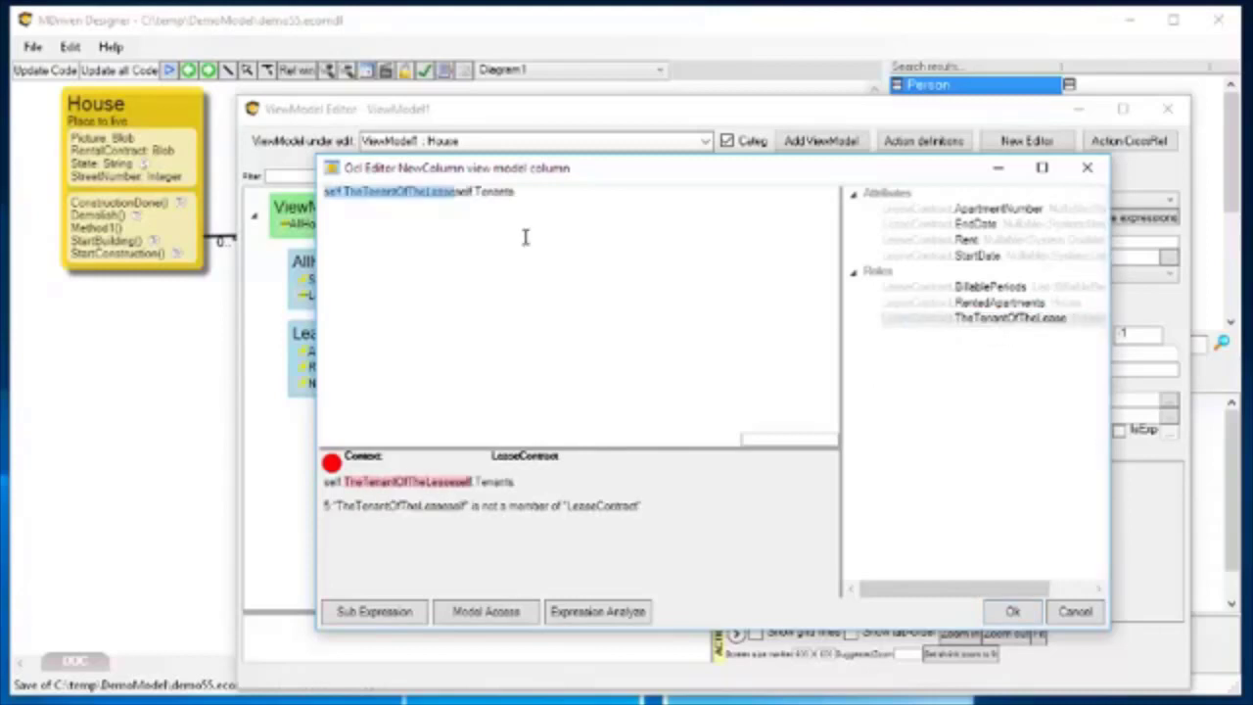
pyautogui.moveTo(484, 196); pyautogui.dragTo(661, 180)
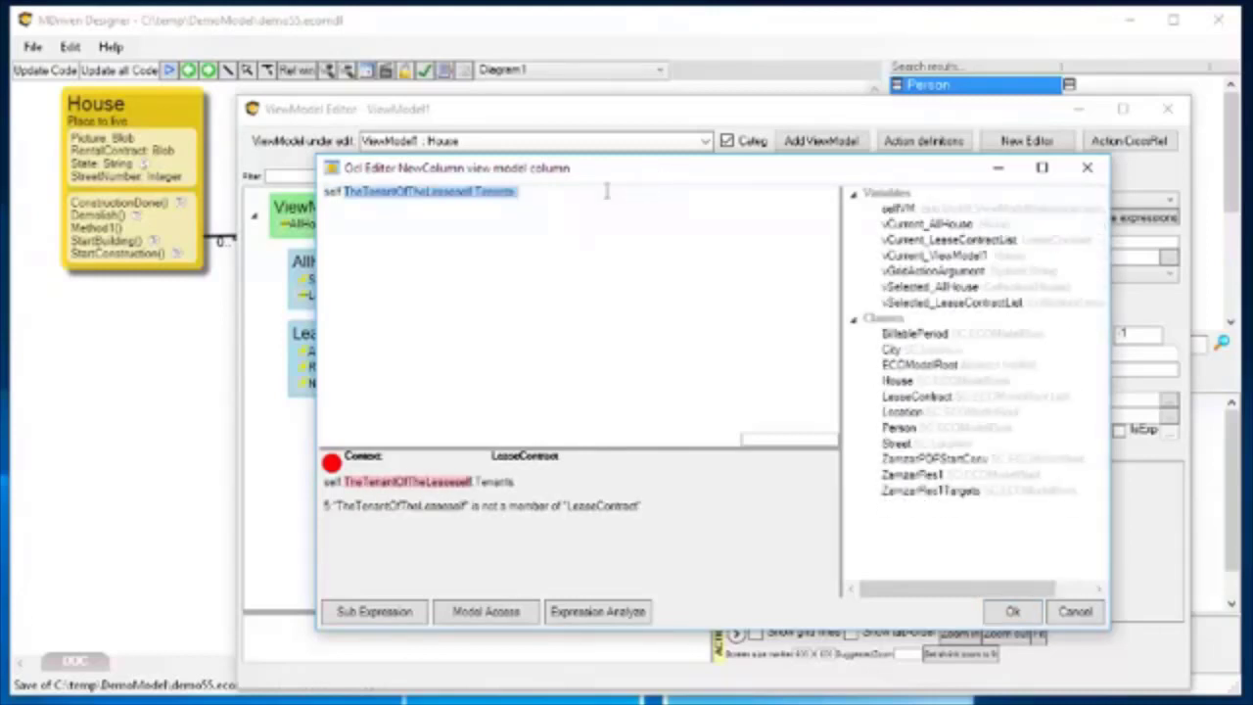
pyautogui.click(459, 197)
pyautogui.moveTo(458, 196); pyautogui.dragTo(616, 187)
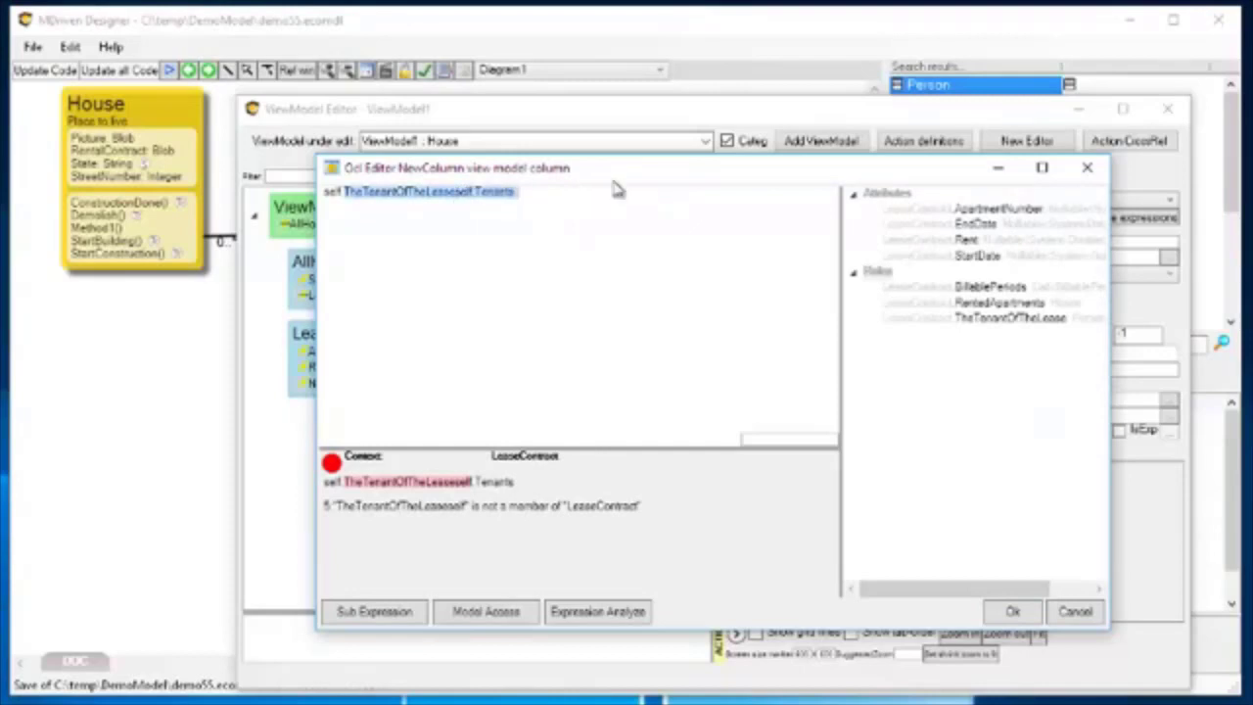
pyautogui.click(449, 200)
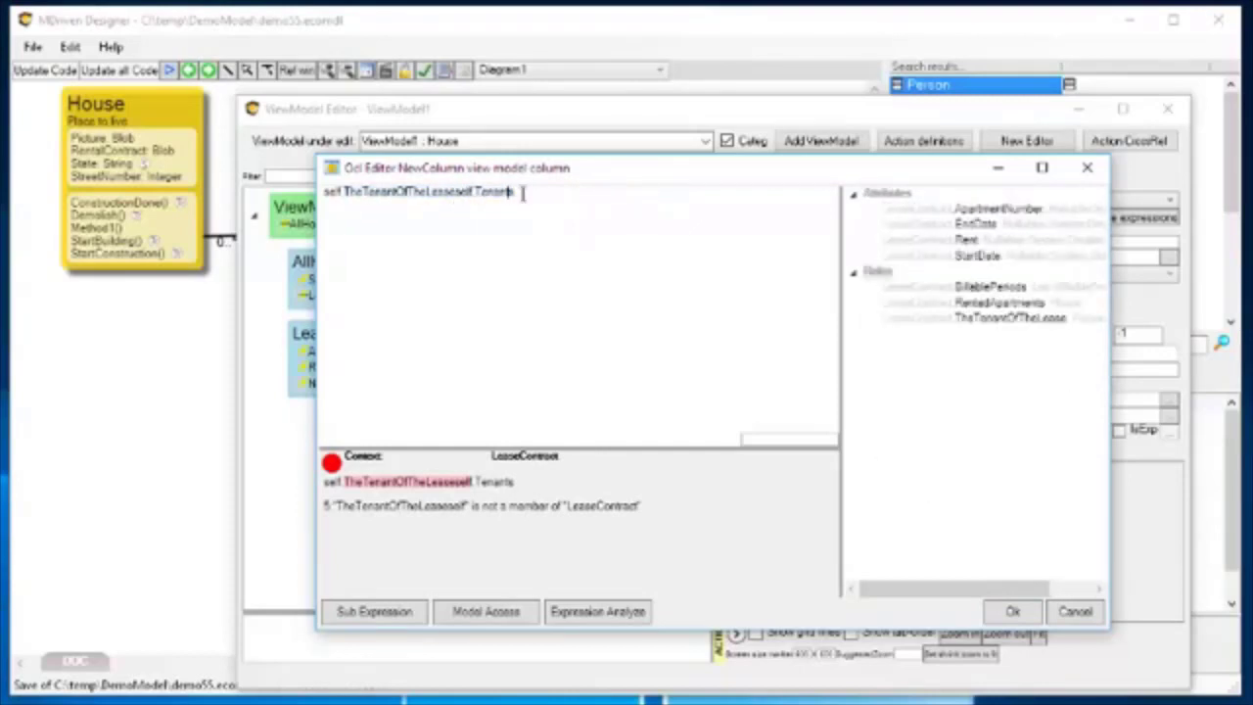
pyautogui.press('Delete')
pyautogui.press('Delete')
pyautogui.press('Delete')
pyautogui.press('Delete')
pyautogui.press('Delete')
pyautogui.press('Delete')
pyautogui.press('Delete')
pyautogui.press('Delete')
pyautogui.press('Delete')
pyautogui.press('Delete')
pyautogui.press('Delete')
pyautogui.press('Delete')
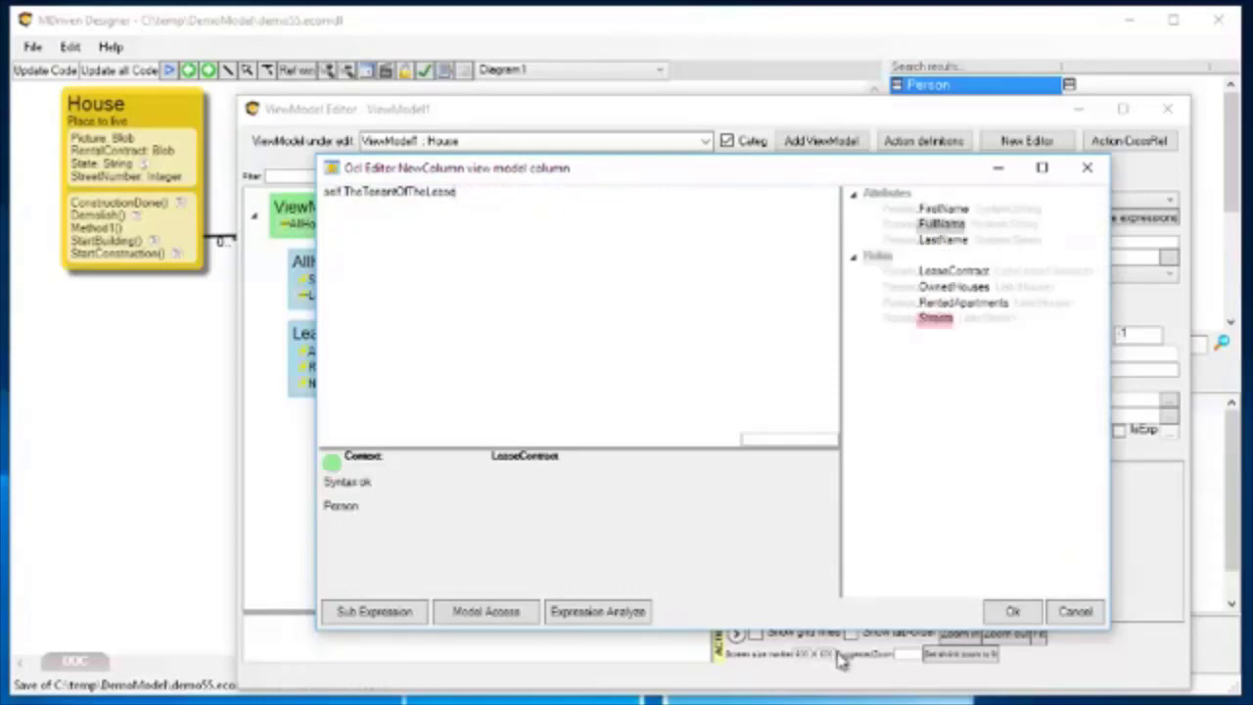
pyautogui.click(1018, 613)
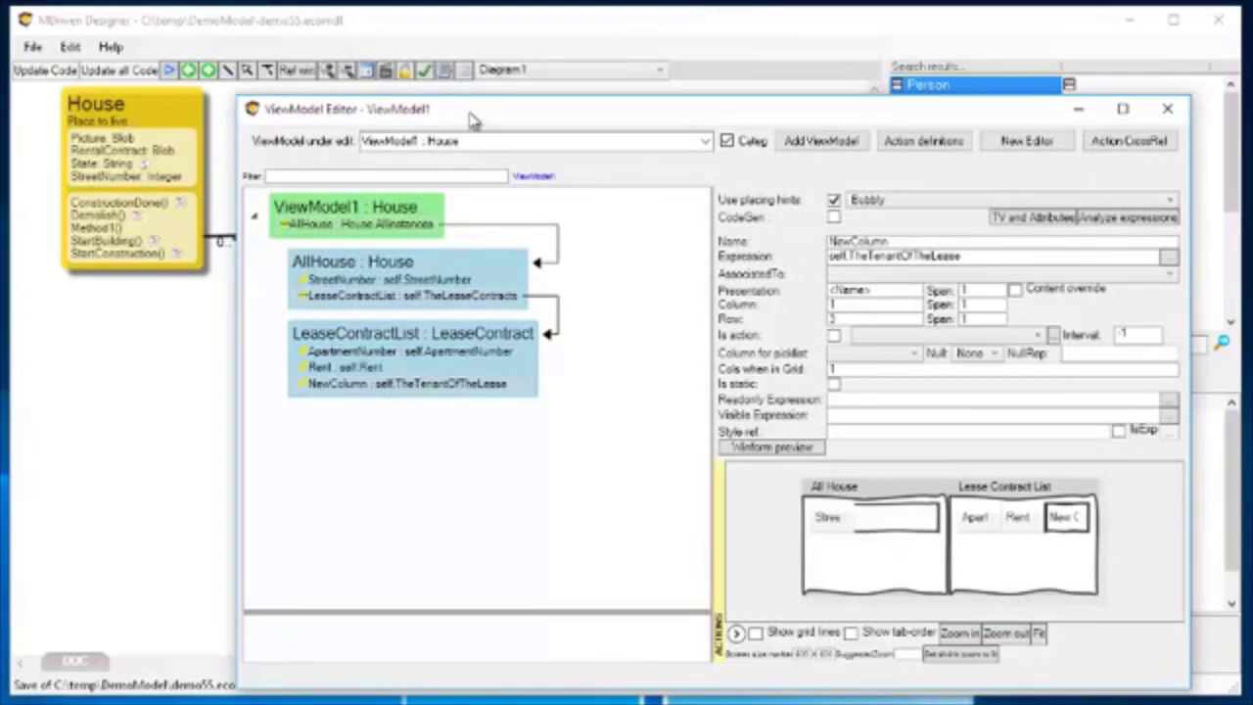
# Examine the House–Person association and the inner link and link role names of its Tenants end.
pyautogui.moveTo(475, 117); pyautogui.dragTo(1173, 104)
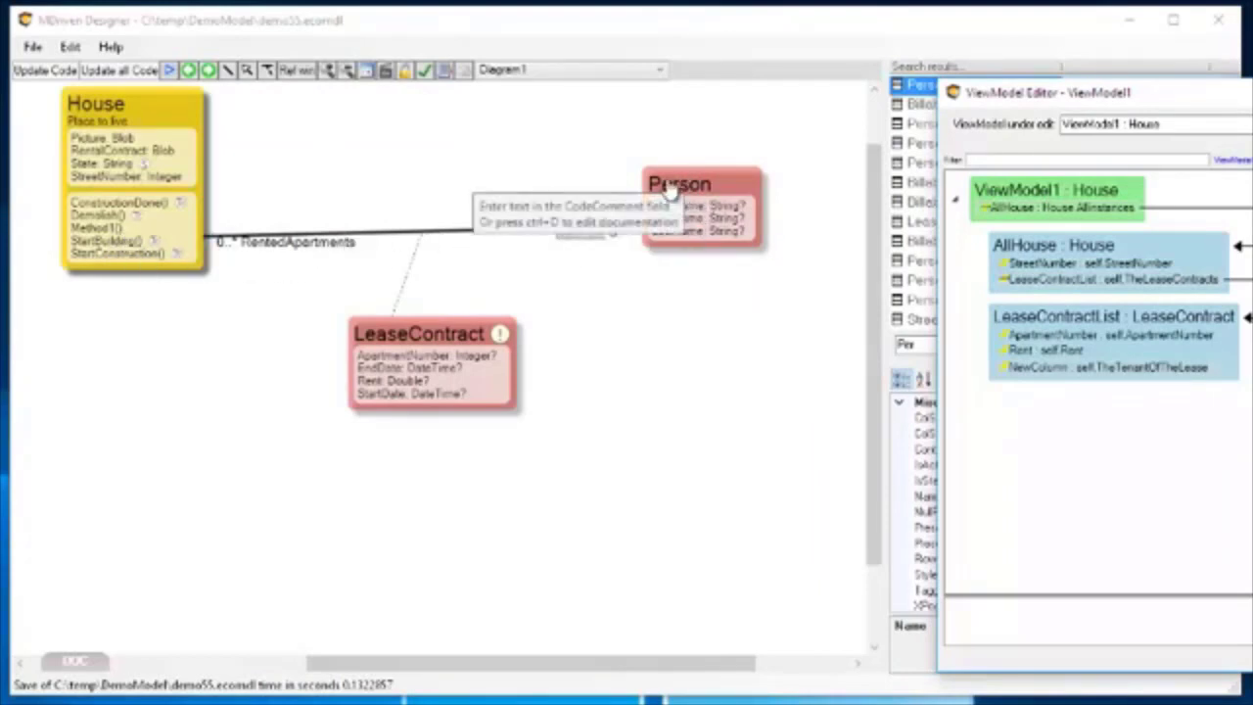
pyautogui.click(405, 237)
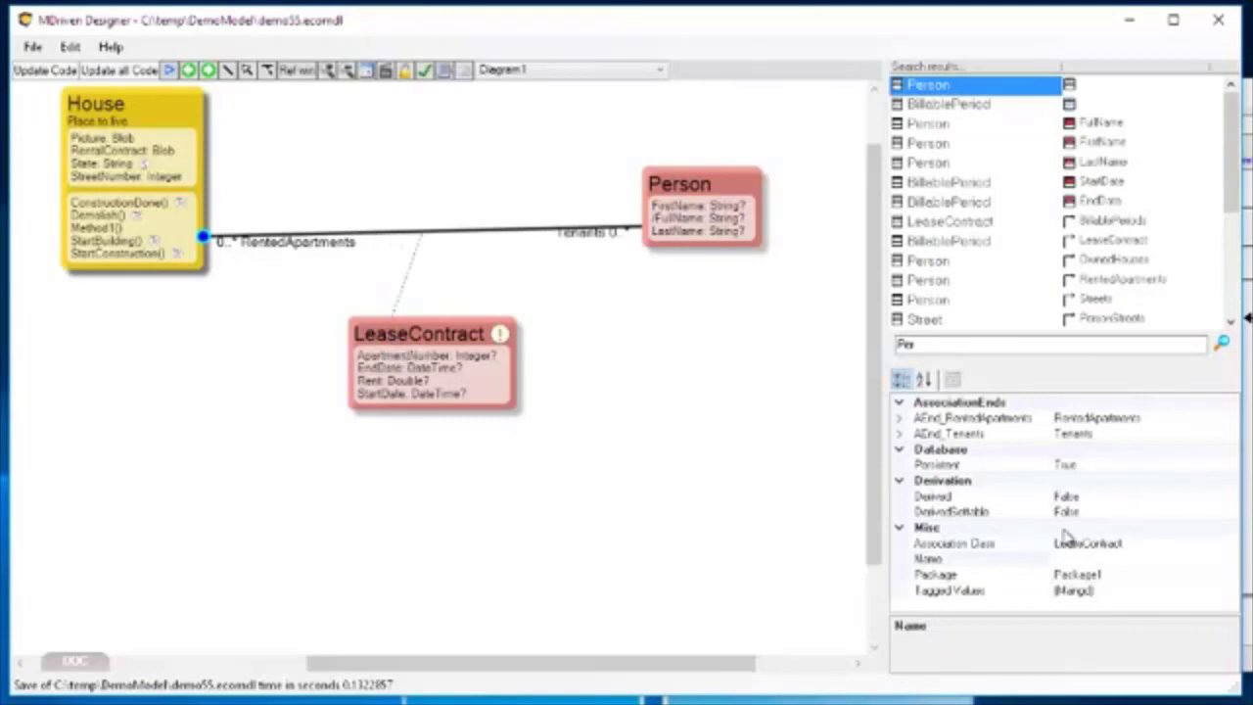
pyautogui.click(587, 235)
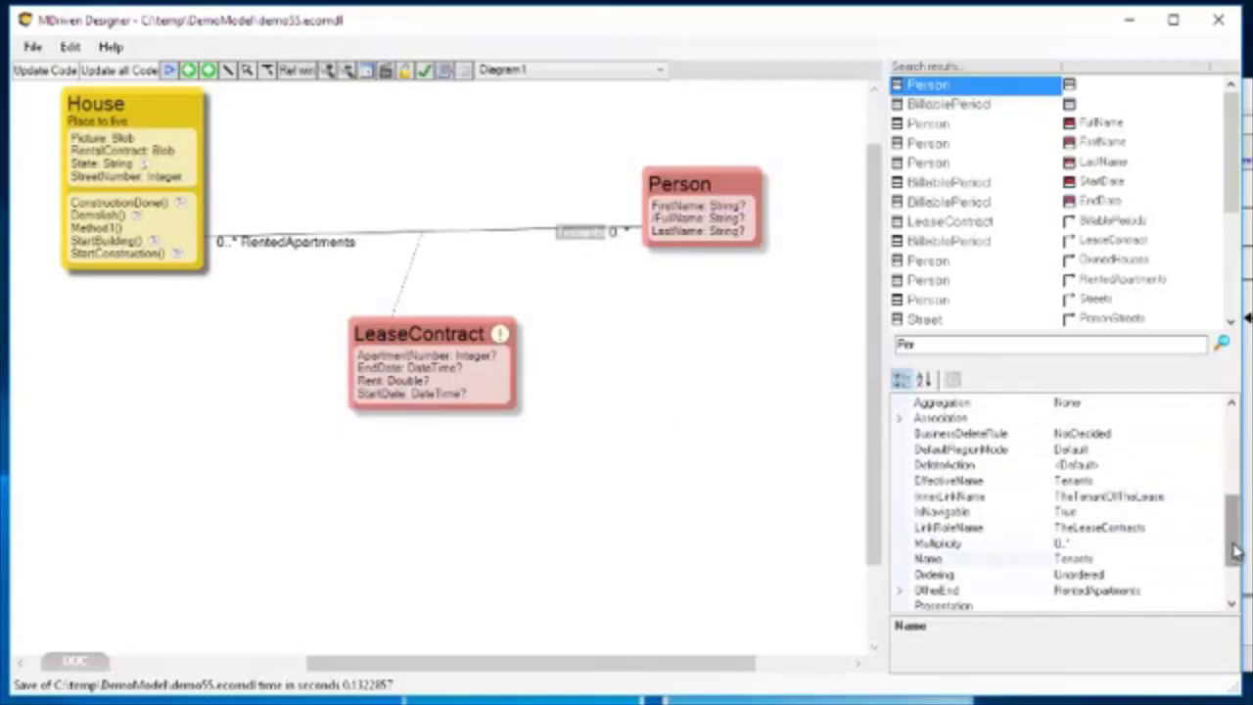
pyautogui.moveTo(1235, 551); pyautogui.dragTo(1235, 559)
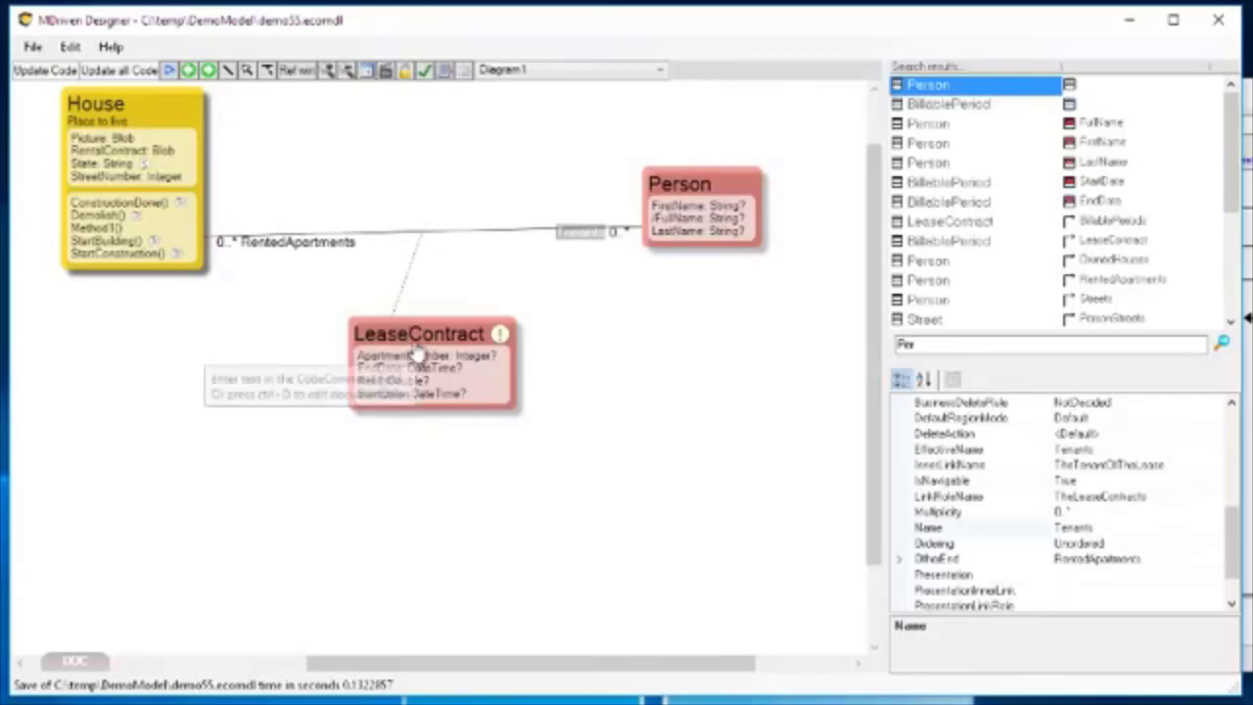
pyautogui.hotkey('alt', 'Tab')
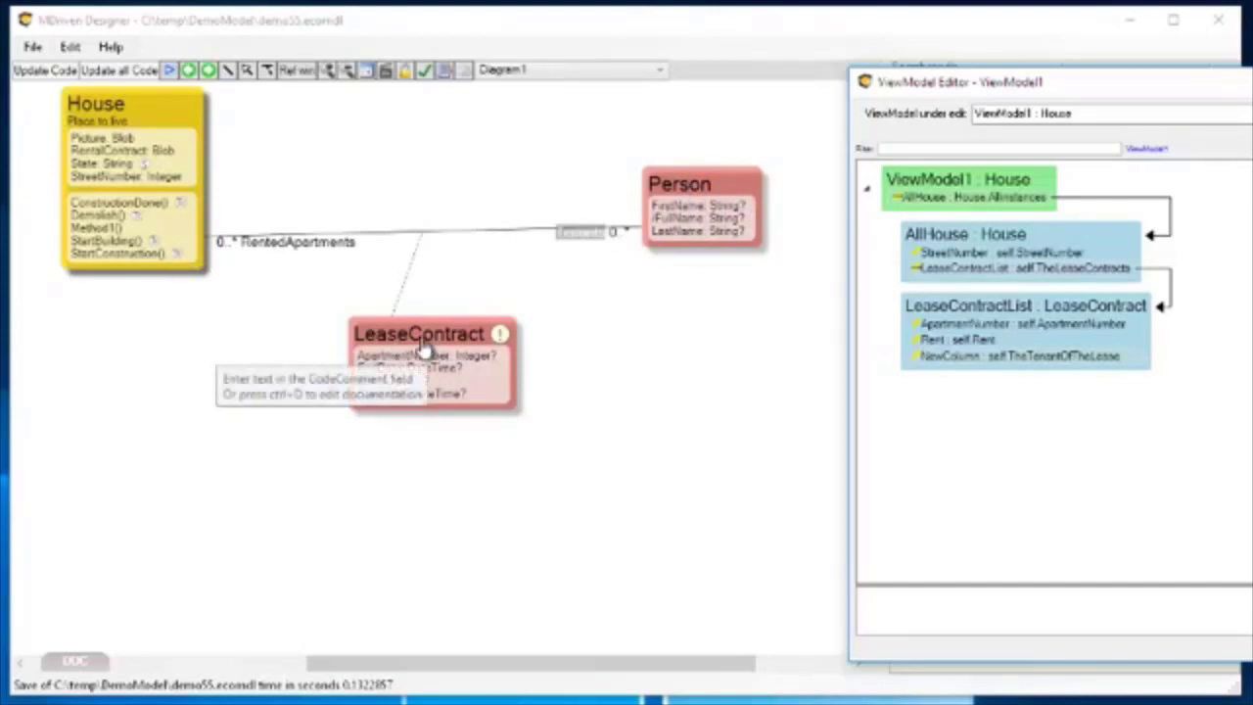
# Draw plain associations from House to LeaseContract and from Person to LeaseContract in the class diagram.
pyautogui.moveTo(925, 82); pyautogui.dragTo(1235, 110)
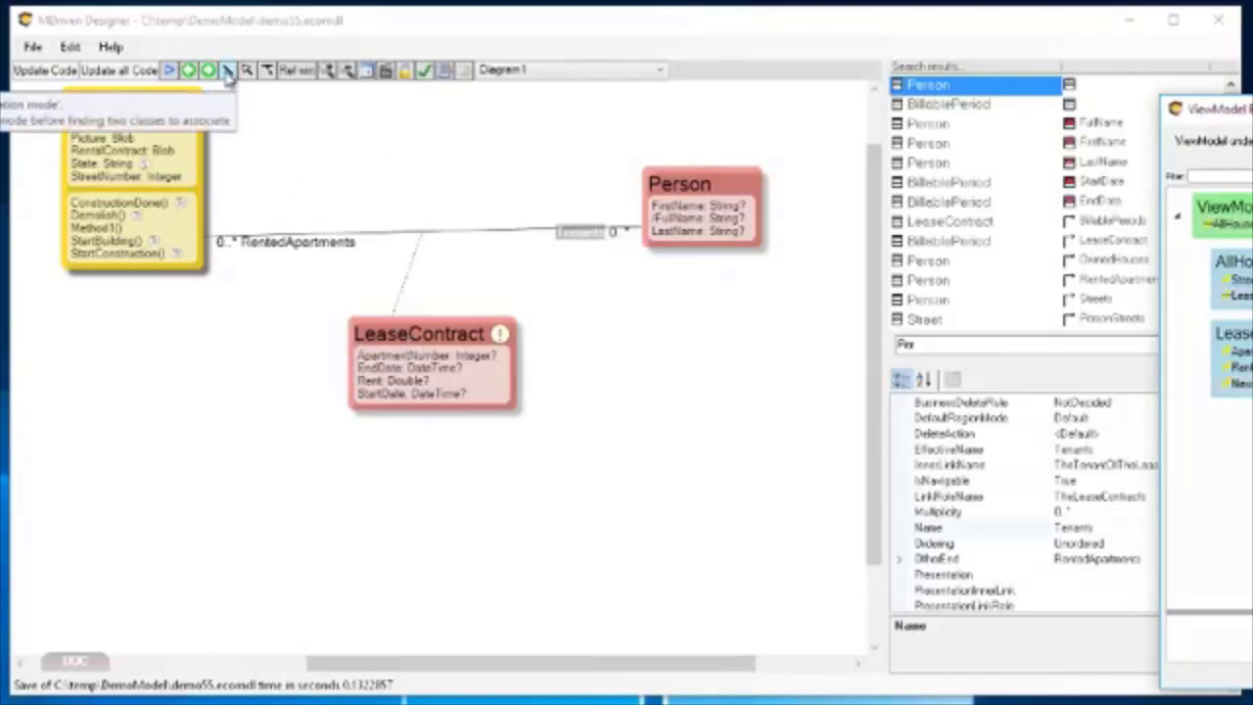
pyautogui.click(227, 75)
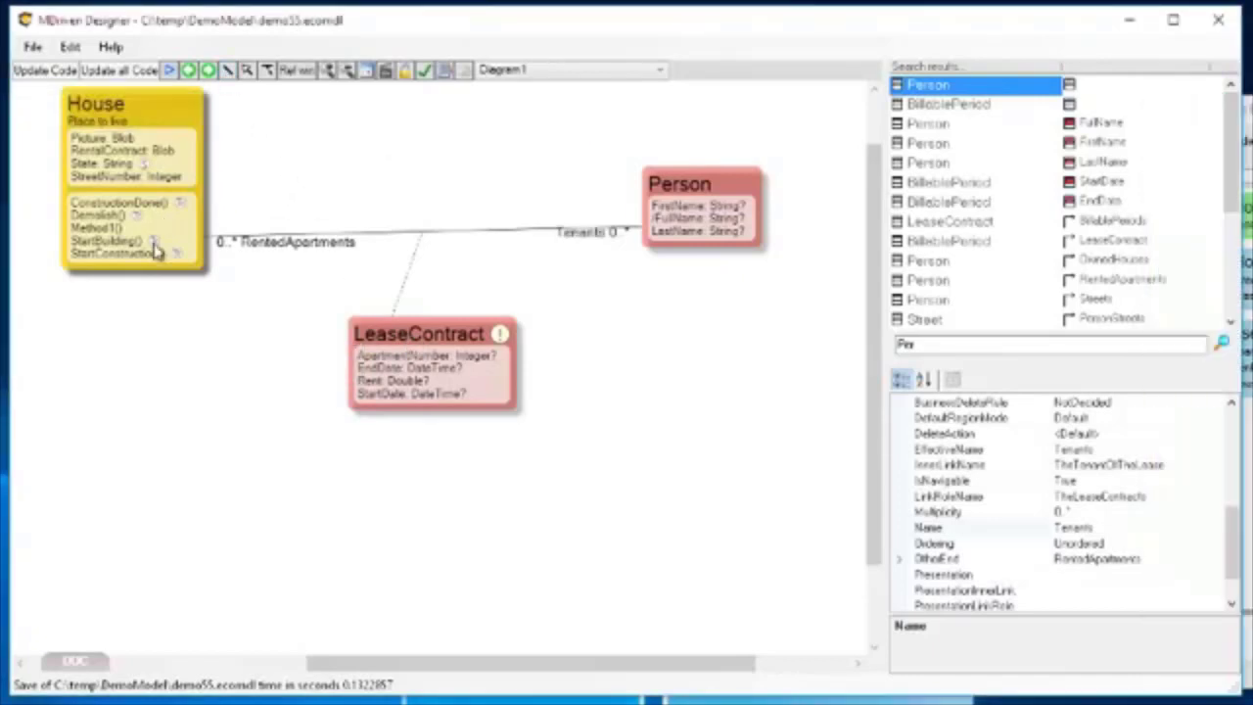
pyautogui.moveTo(137, 262); pyautogui.dragTo(360, 377)
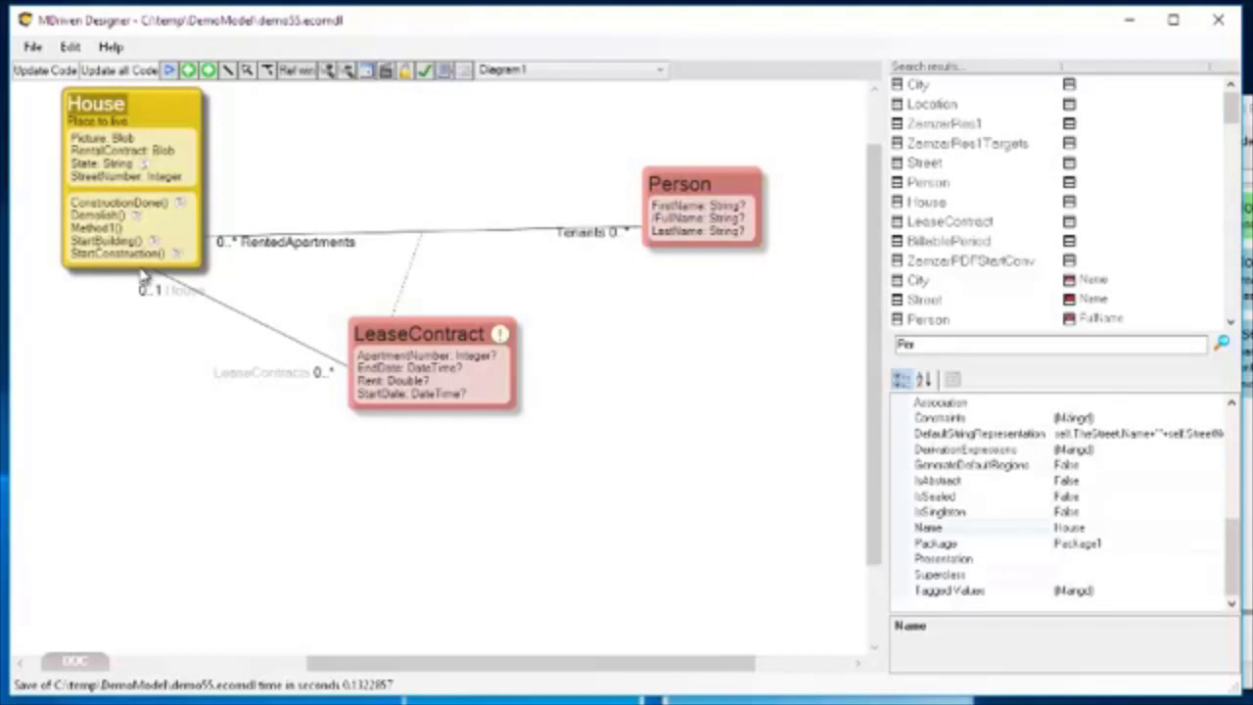
pyautogui.click(228, 70)
pyautogui.click(695, 233)
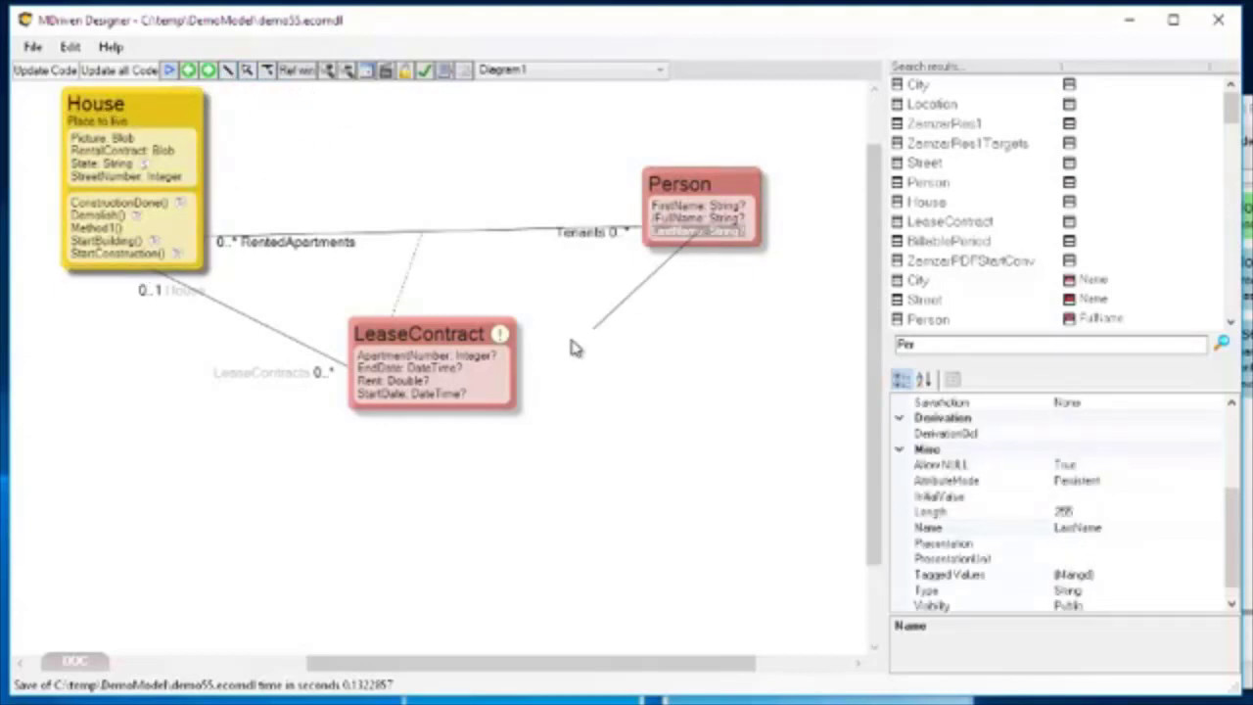
pyautogui.click(504, 371)
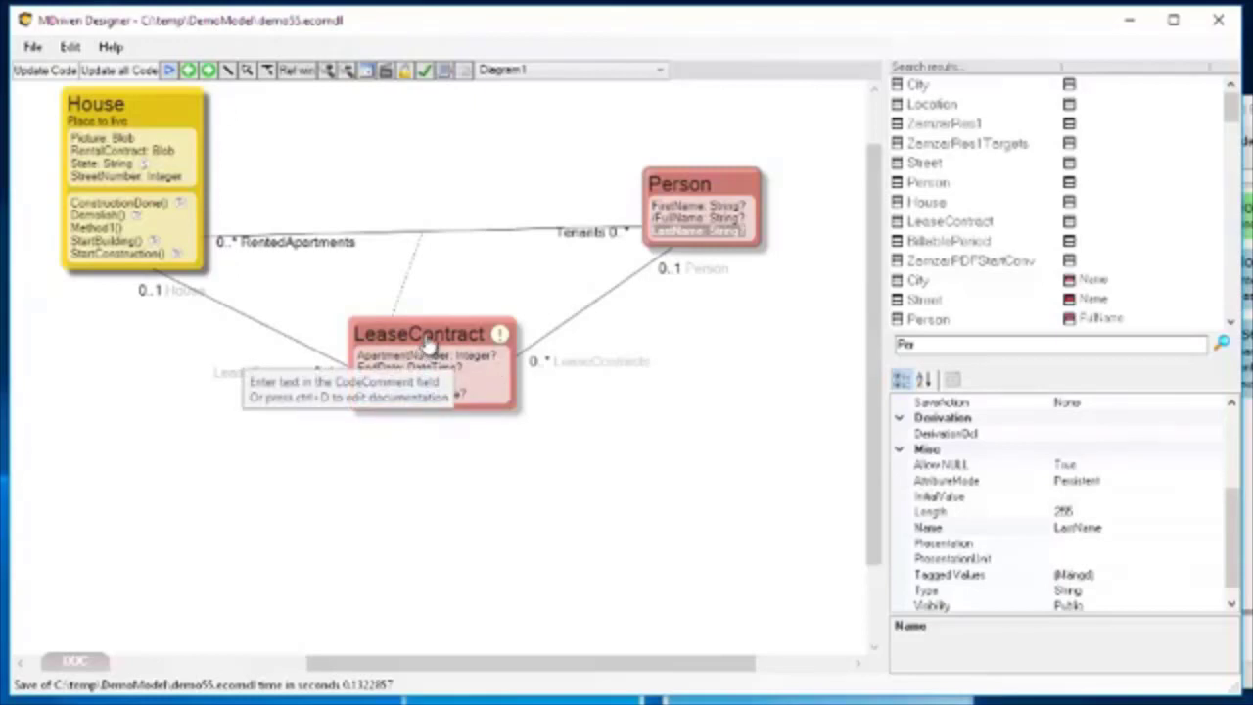
# Delete the plain Person–LeaseContract and House–LeaseContract associations from the model.
pyautogui.click(598, 303)
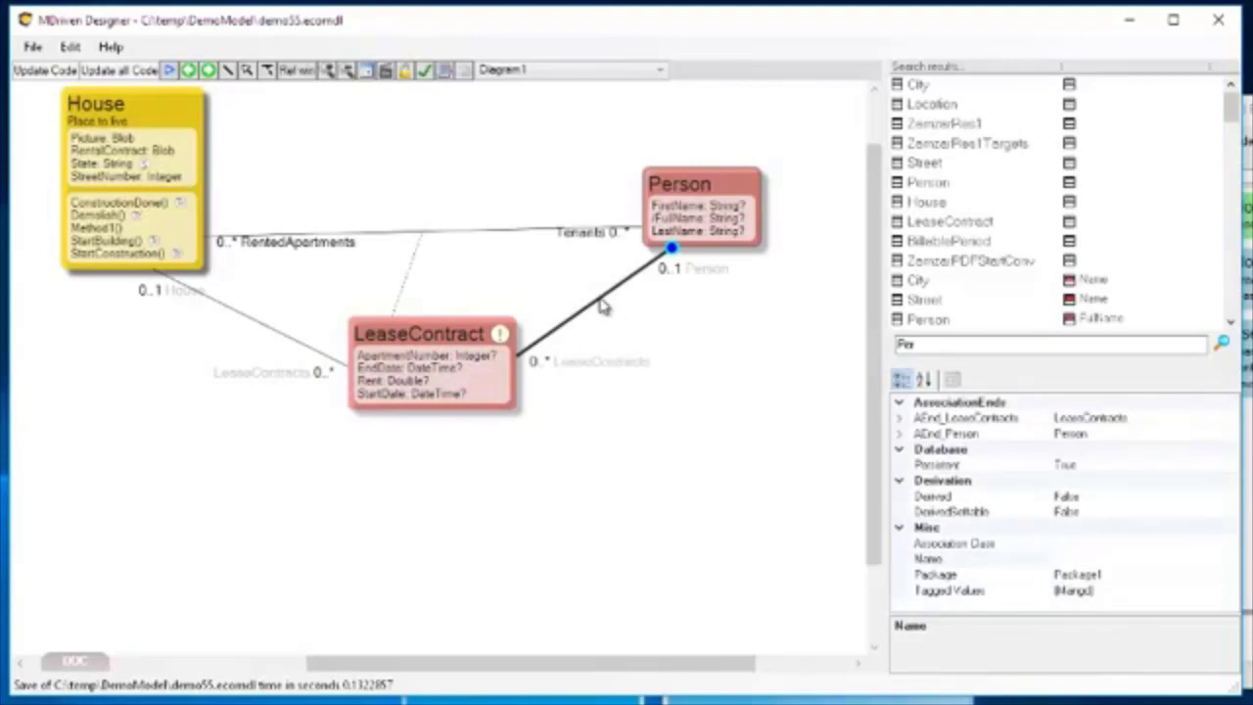
pyautogui.rightClick(601, 305)
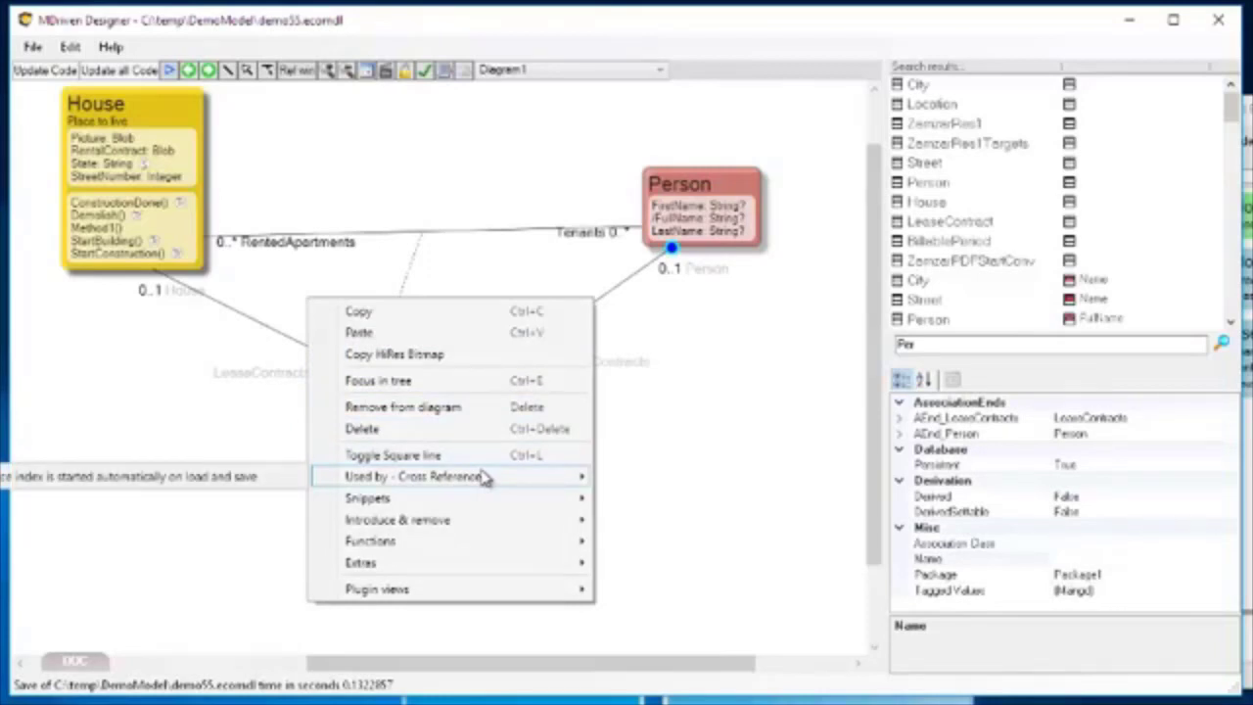
pyautogui.click(492, 429)
pyautogui.click(249, 323)
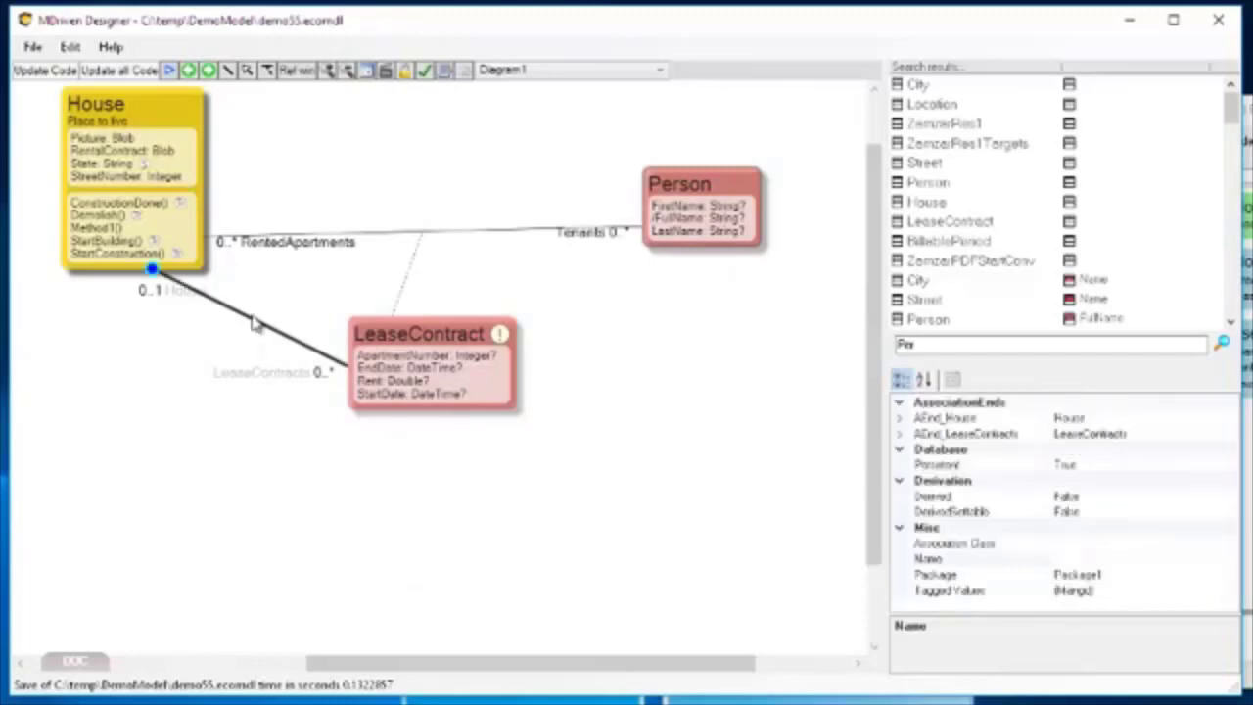
pyautogui.rightClick(251, 325)
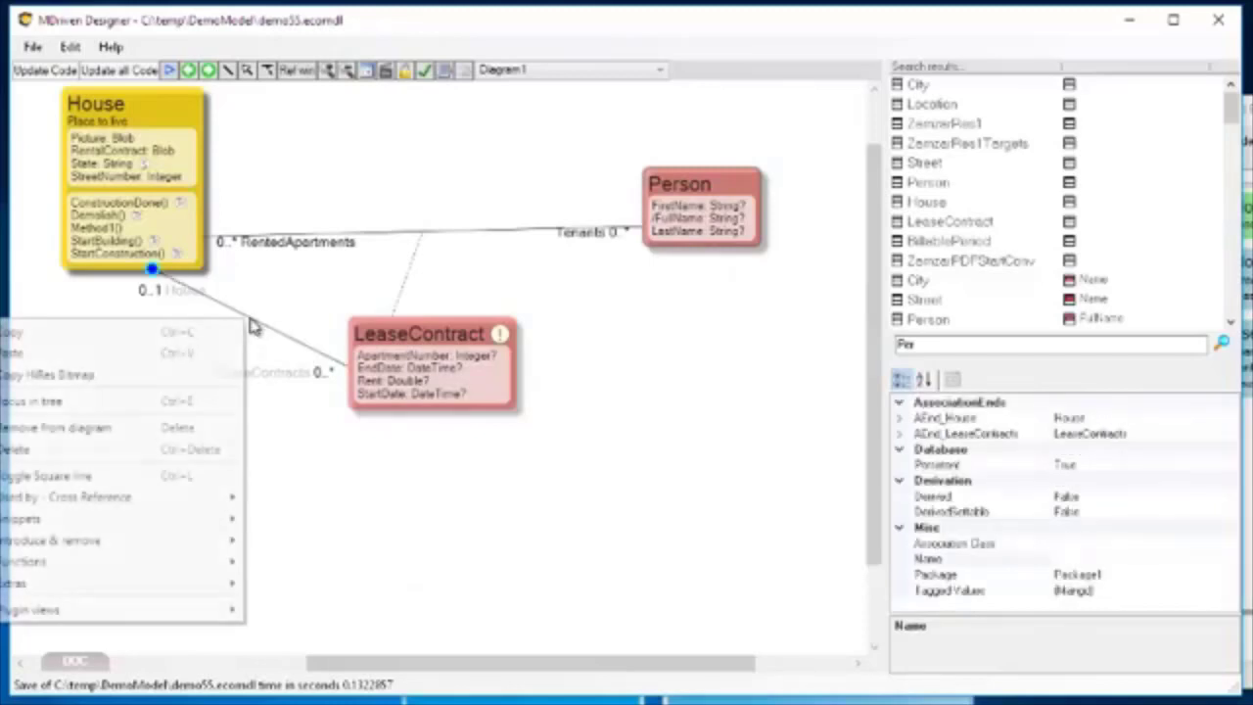
pyautogui.click(151, 450)
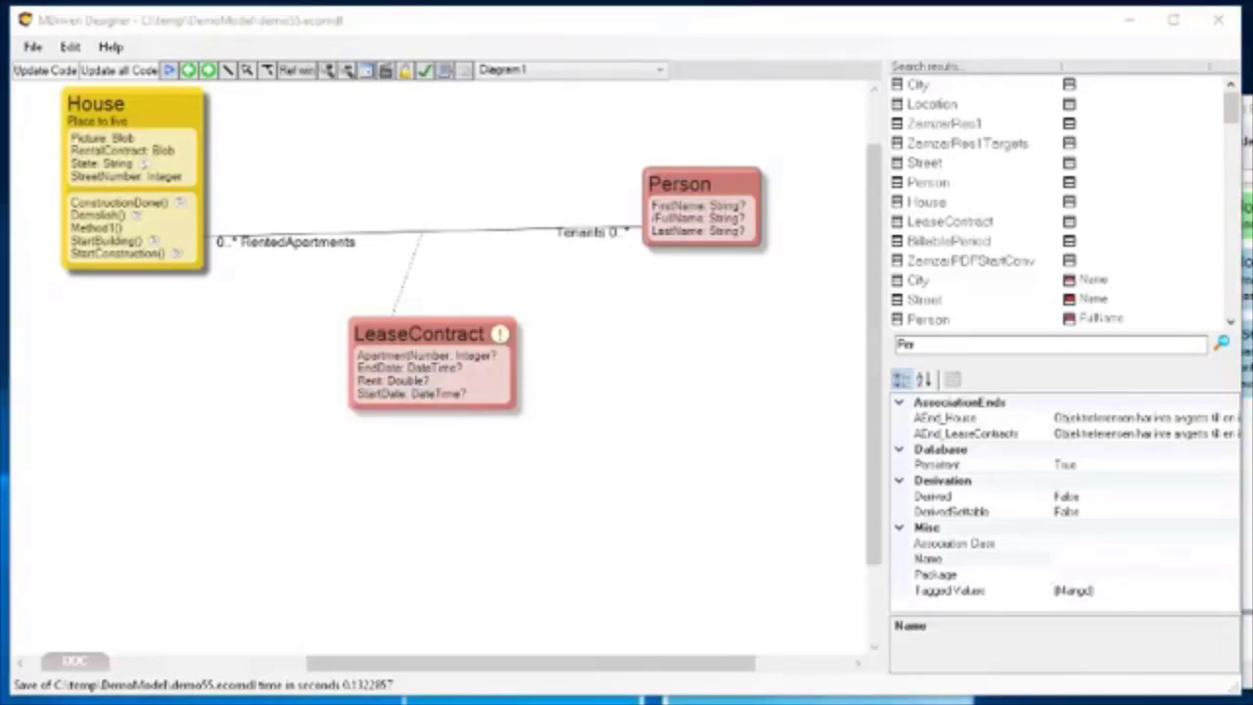
# Delete NewColumn from the LeaseContractList class of the ViewModel.
pyautogui.moveTo(1252, 105); pyautogui.dragTo(617, 35)
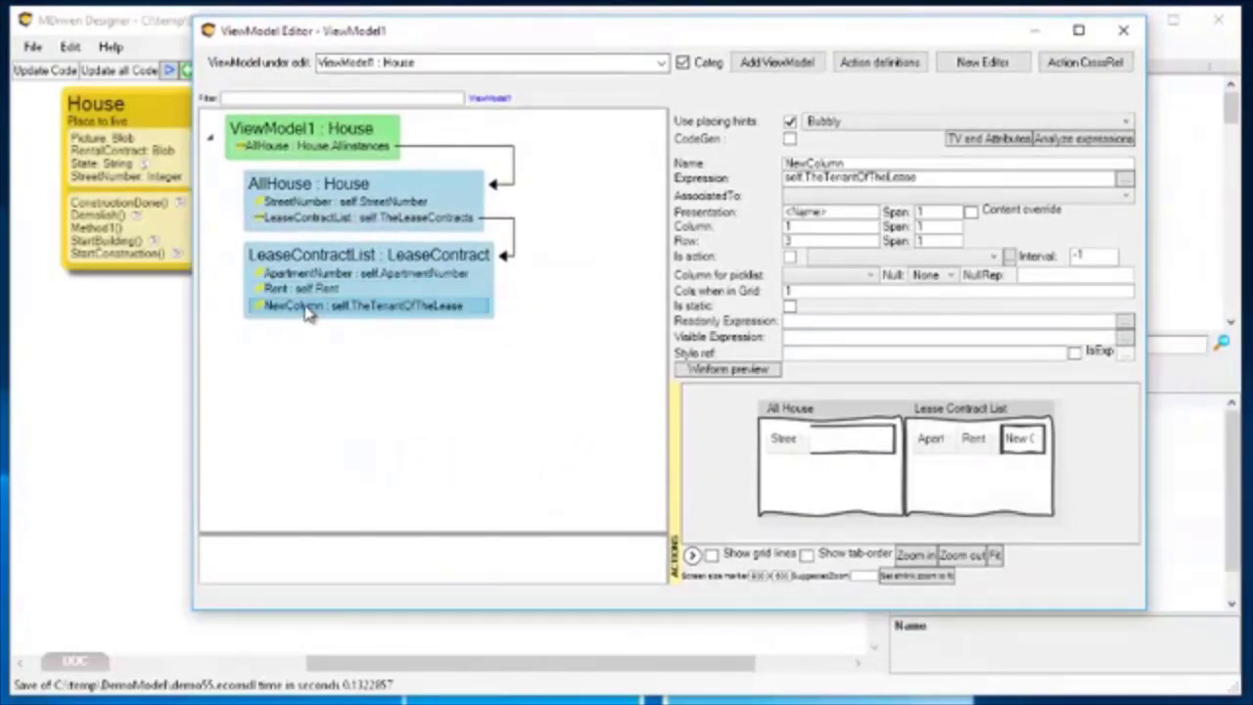
pyautogui.rightClick(306, 307)
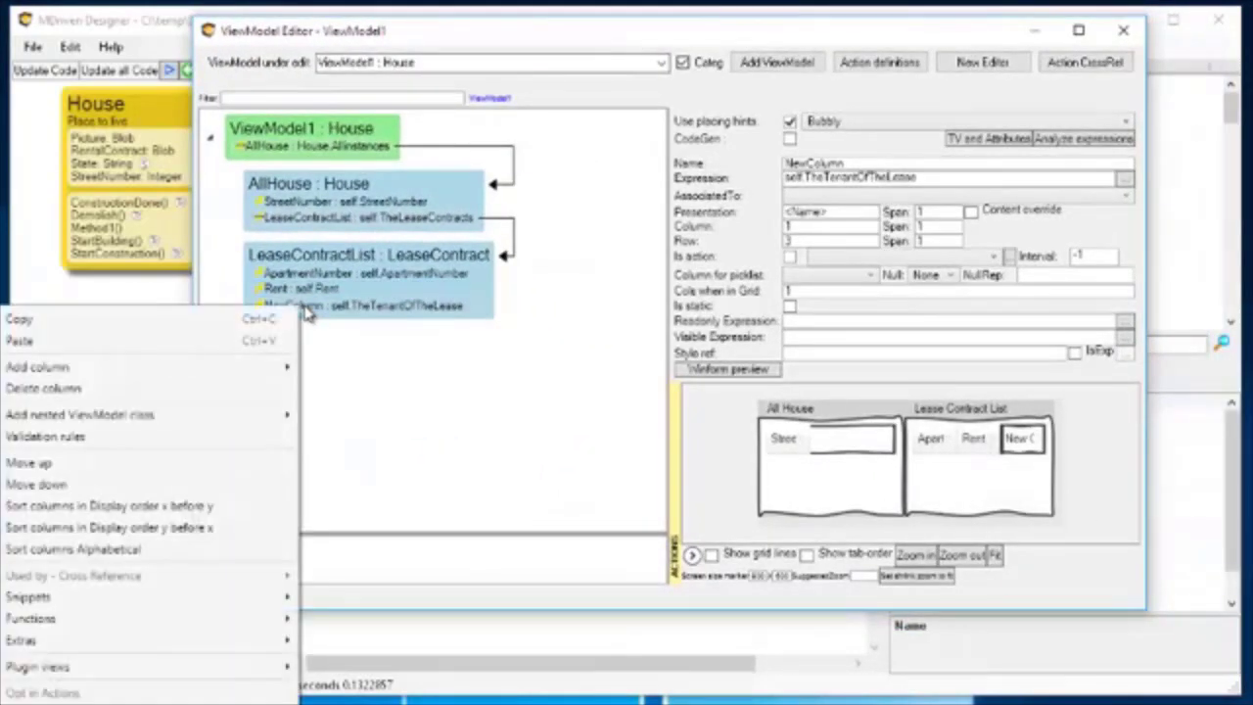
pyautogui.click(194, 388)
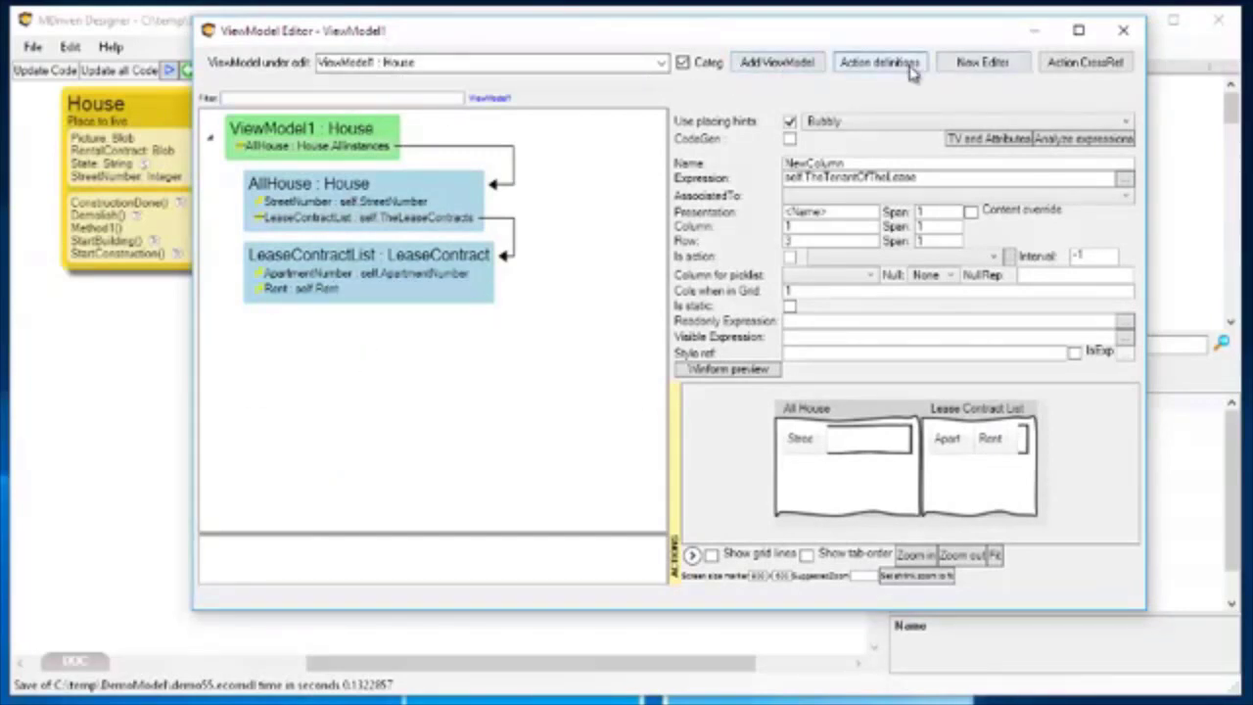
# Add a global action for Show to ViewModel1 and expand the ViewModel's list of actions.
pyautogui.rightClick(259, 139)
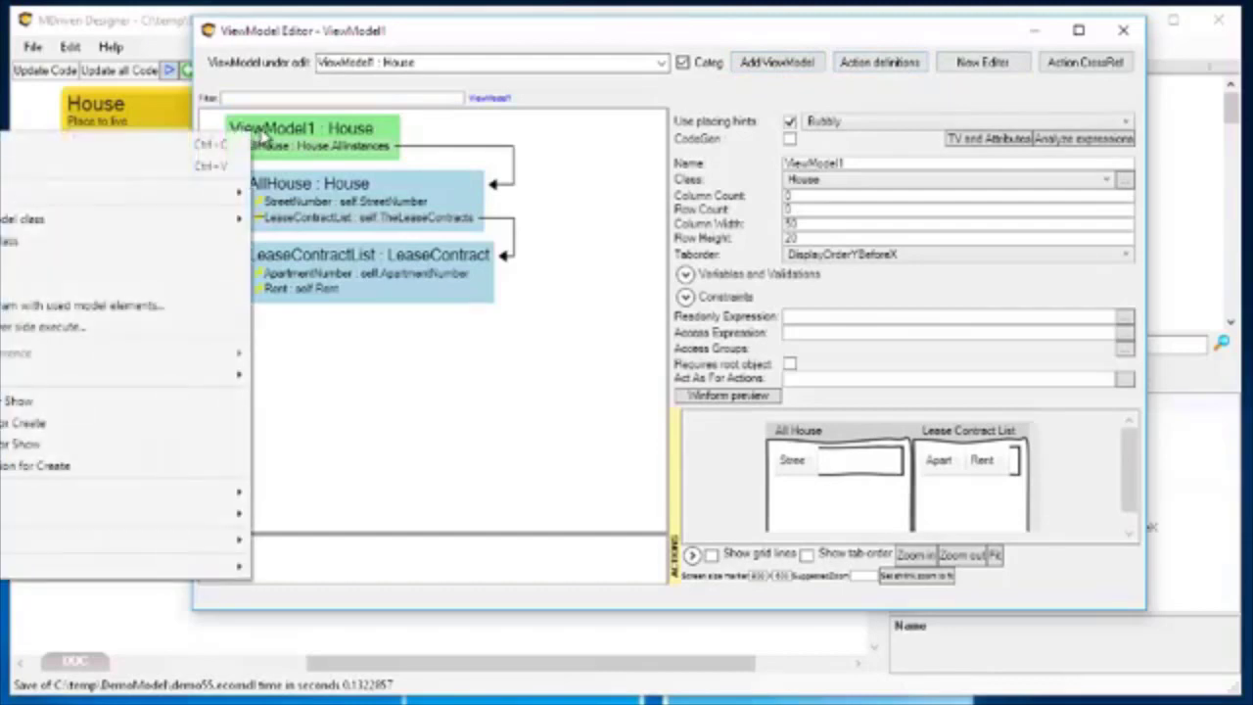
pyautogui.moveTo(477, 37); pyautogui.dragTo(956, 44)
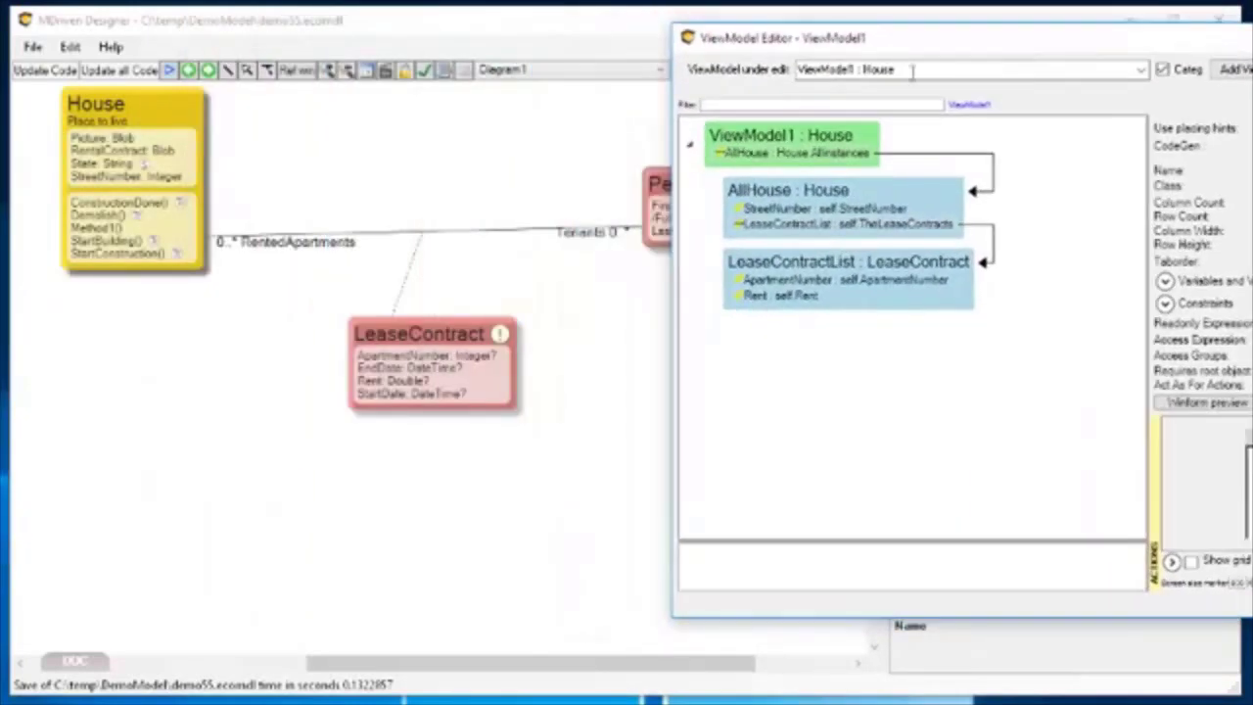
pyautogui.rightClick(756, 141)
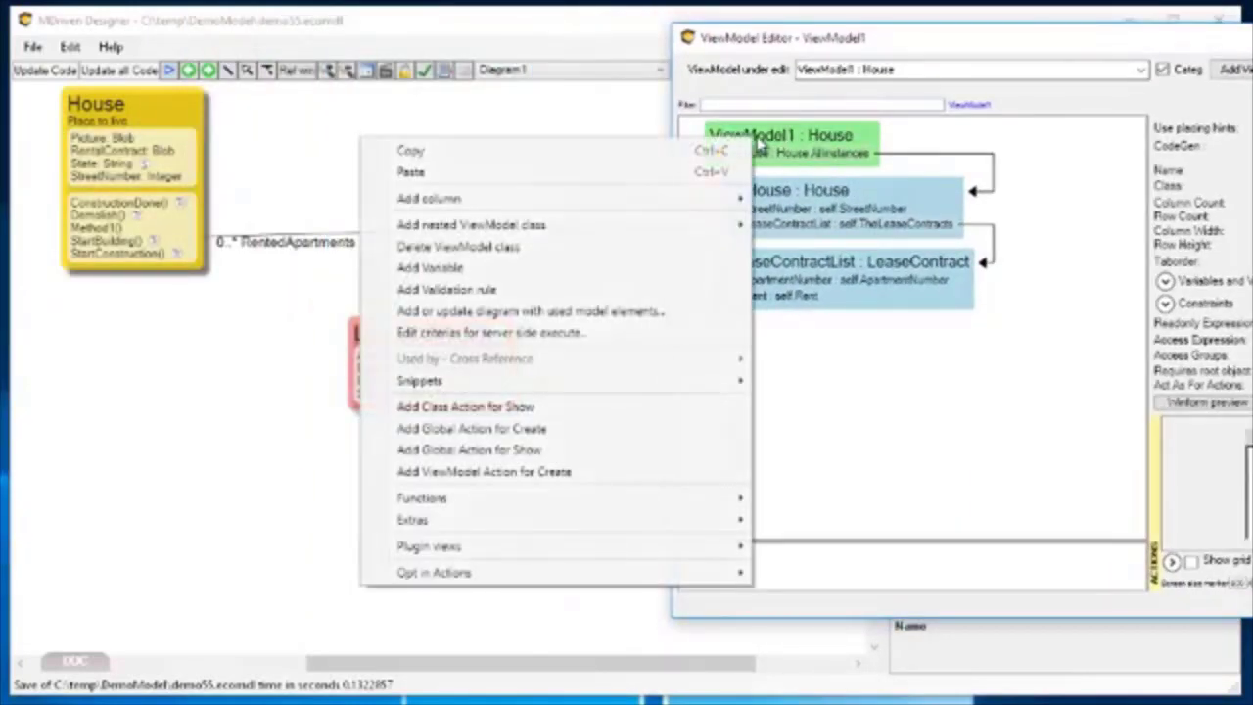
pyautogui.click(519, 450)
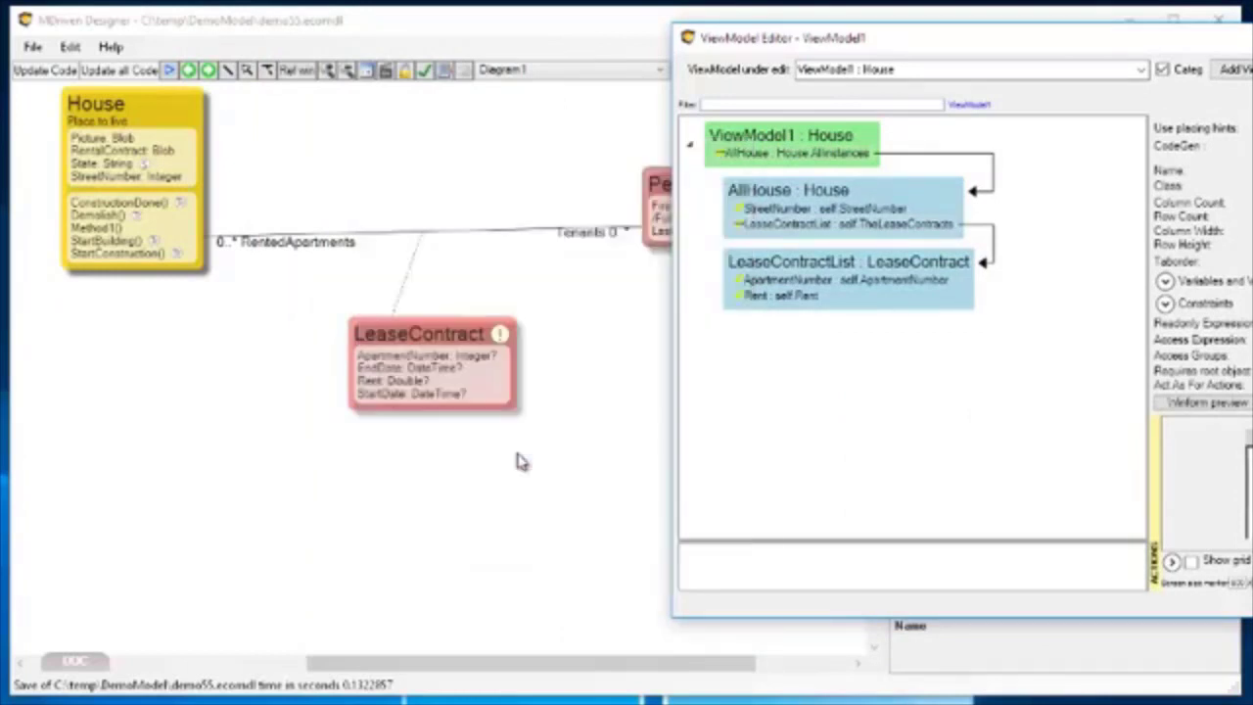
pyautogui.moveTo(1090, 47); pyautogui.dragTo(793, 51)
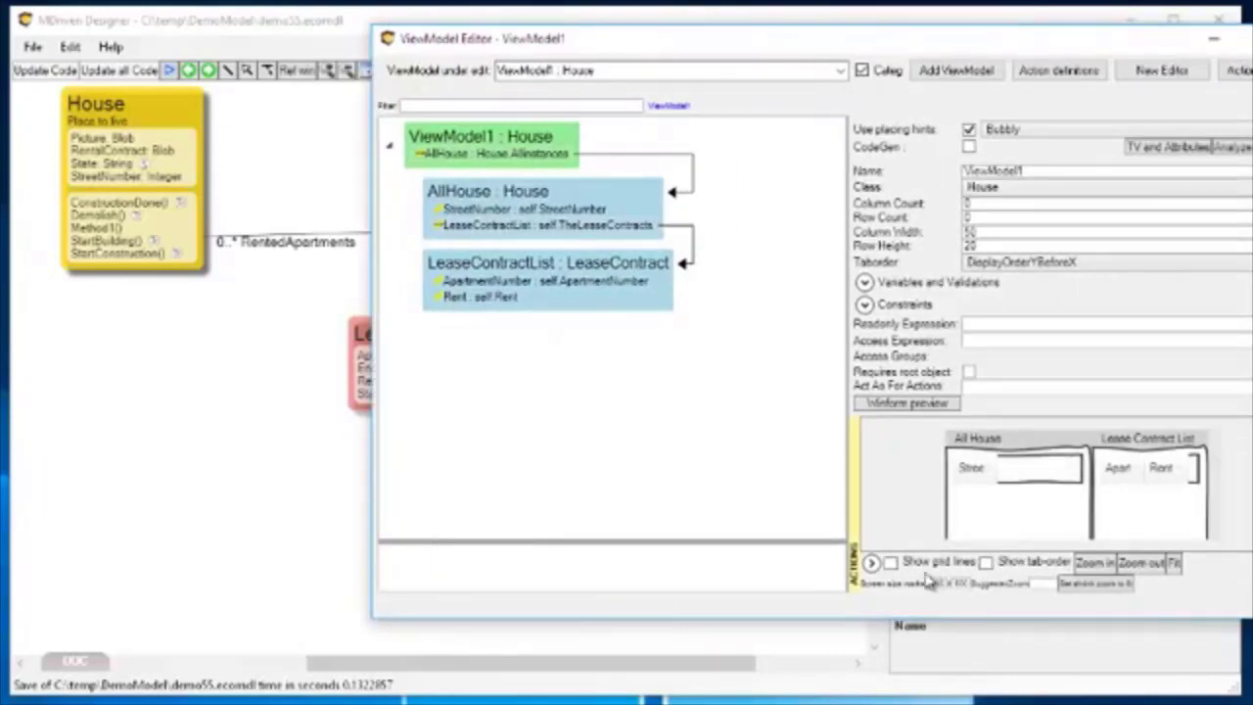
pyautogui.click(871, 565)
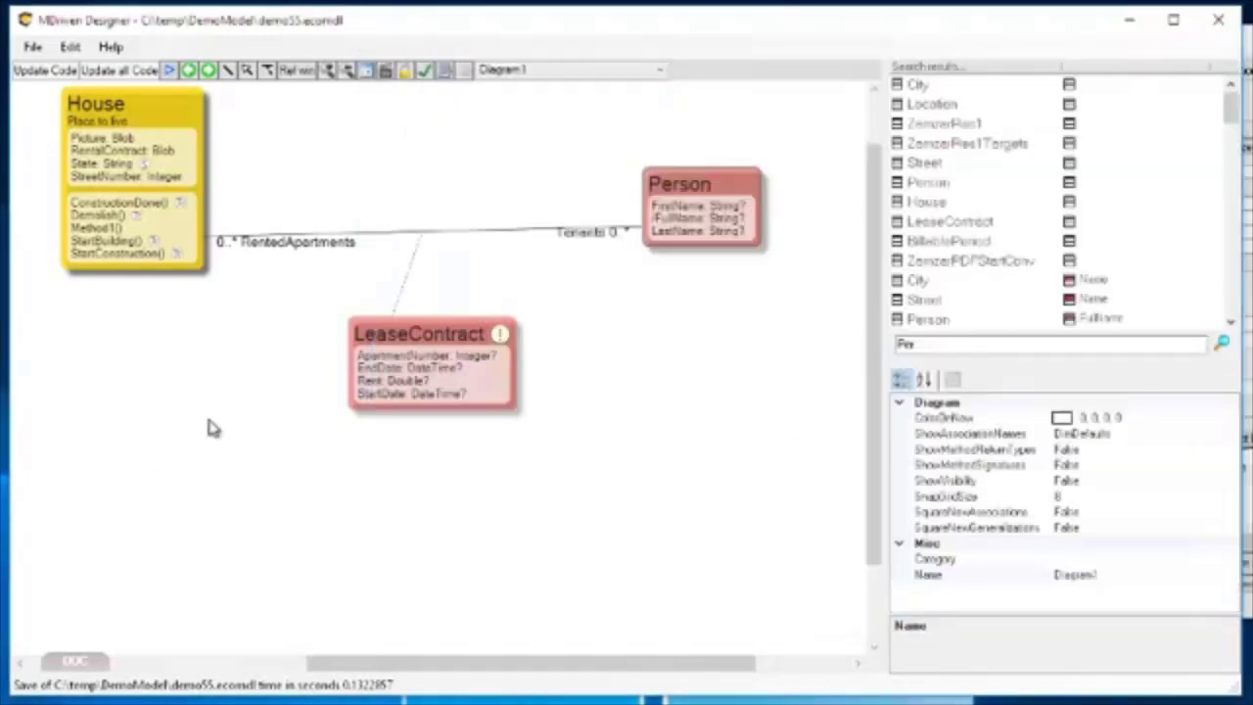
# Check the model for errors and bring the complete error list into view.
pyautogui.click(213, 428)
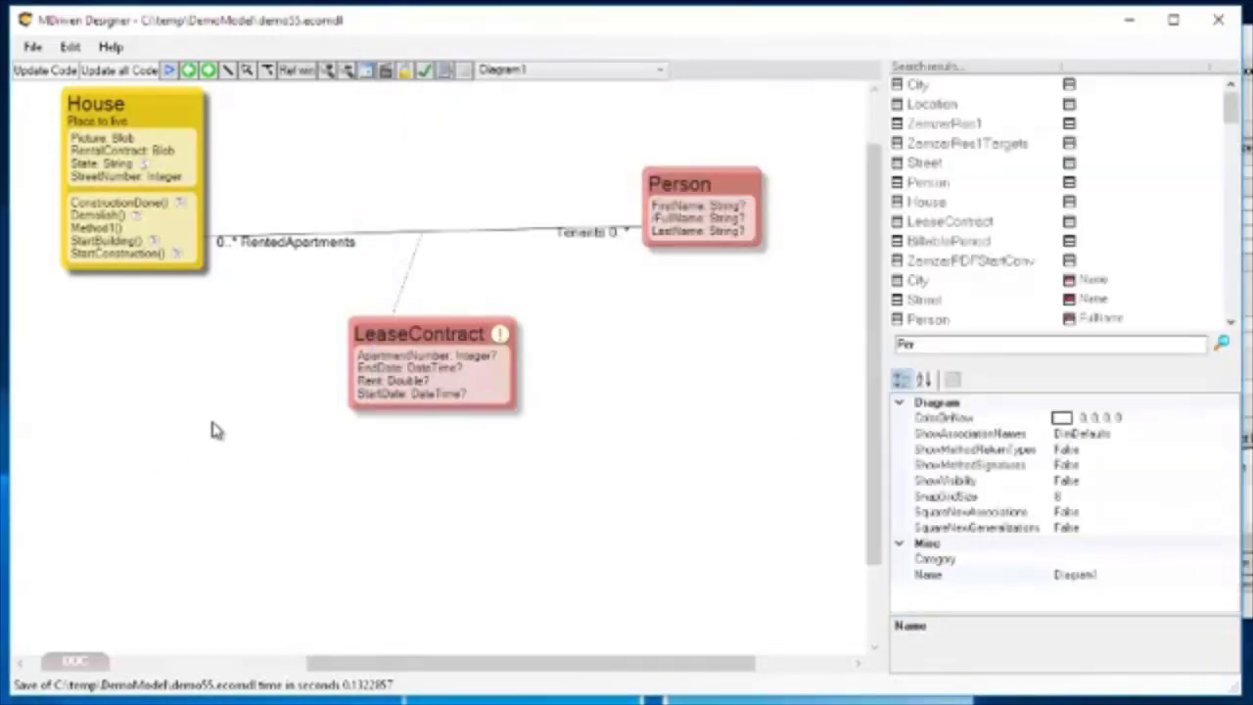
pyautogui.click(424, 74)
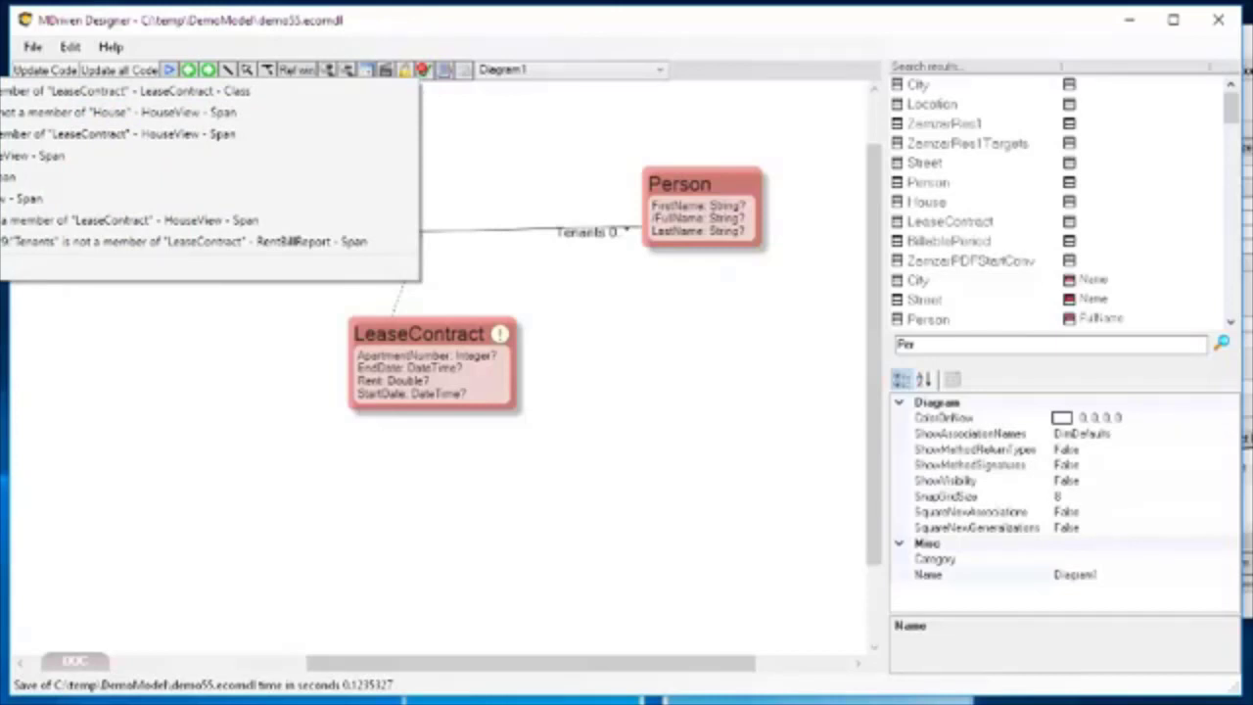
pyautogui.click(563, 24)
pyautogui.moveTo(519, 24); pyautogui.dragTo(1028, 38)
pyautogui.click(959, 69)
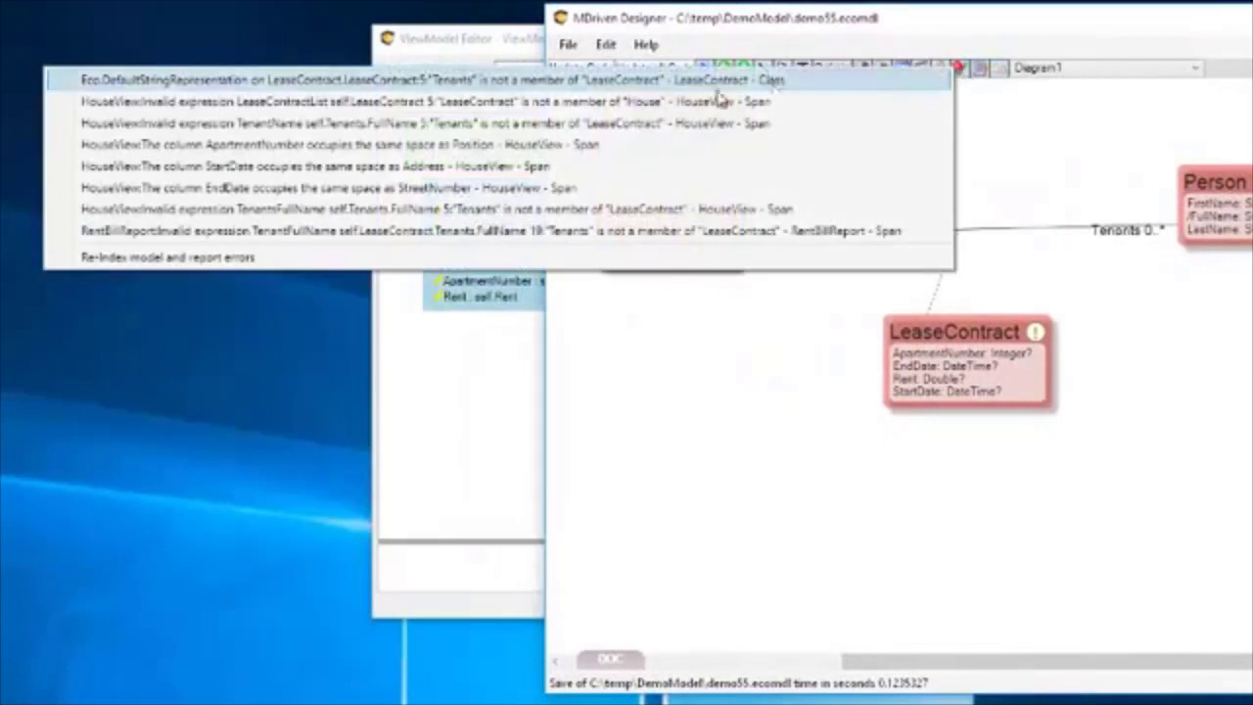
# Replace self.Tenants with TheTenantOfTheLease in the DefaultStringRepresentation expression of the LeaseContract class.
pyautogui.click(564, 89)
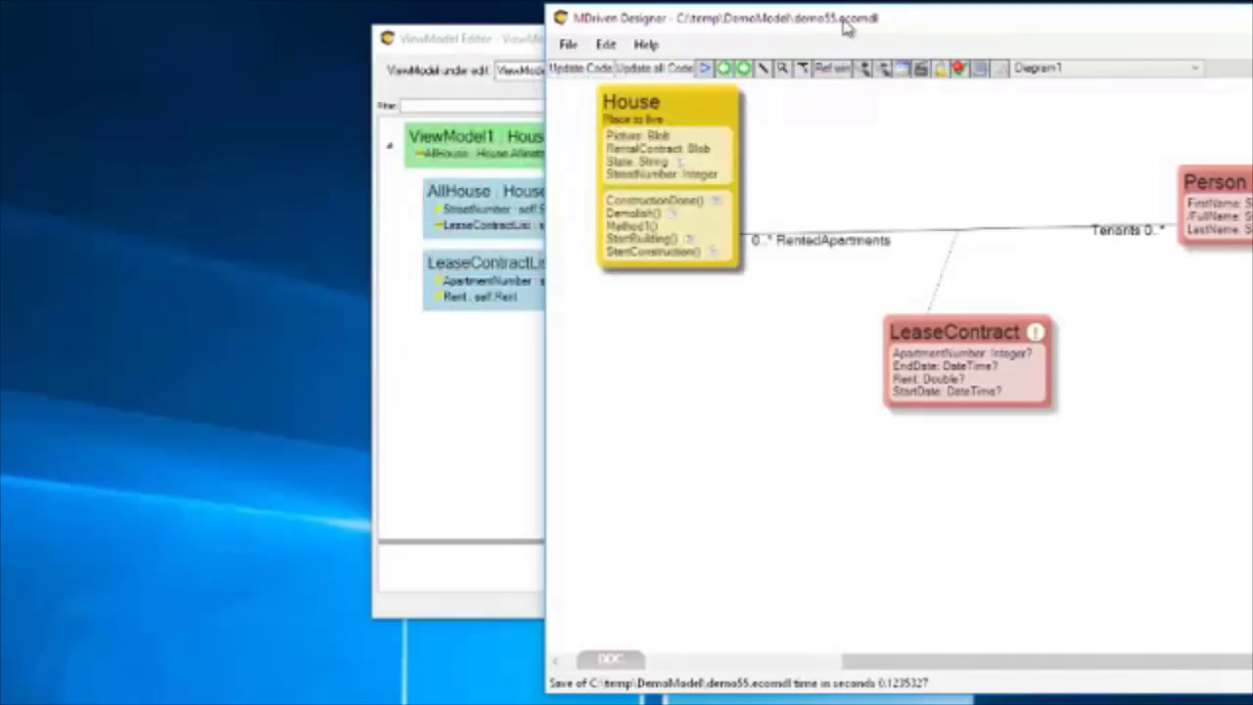
pyautogui.moveTo(853, 33); pyautogui.dragTo(313, 23)
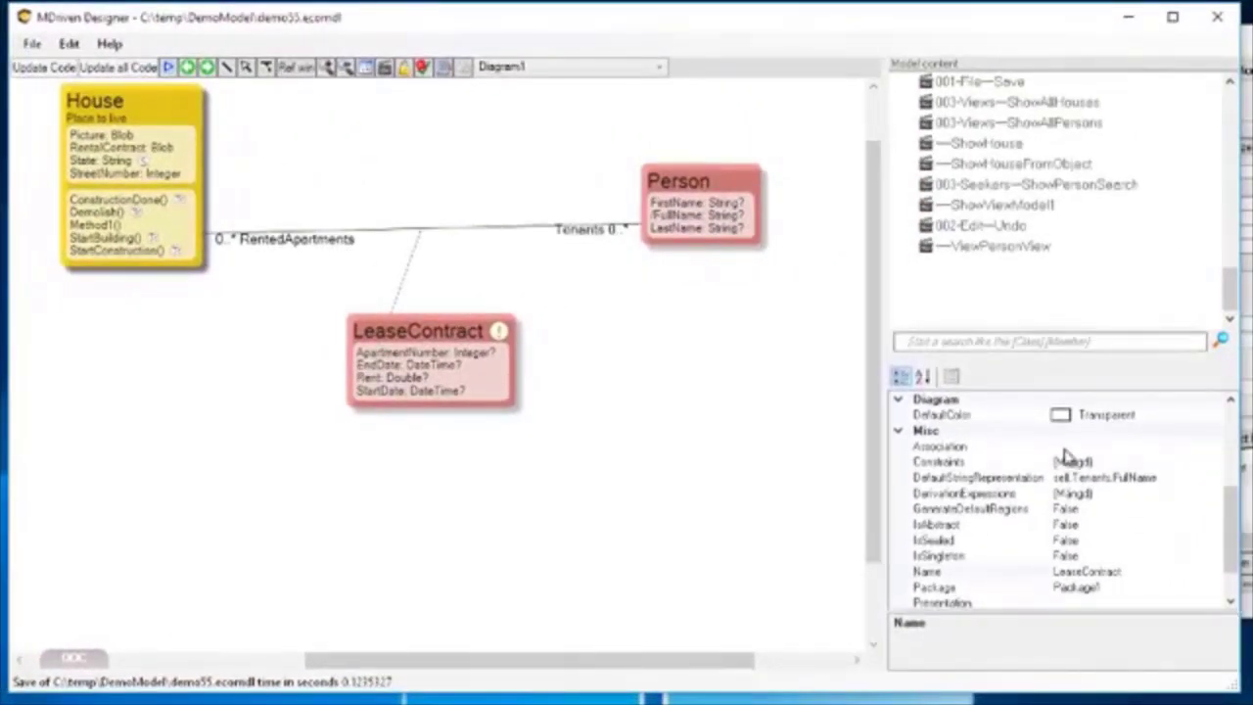
pyautogui.click(1111, 478)
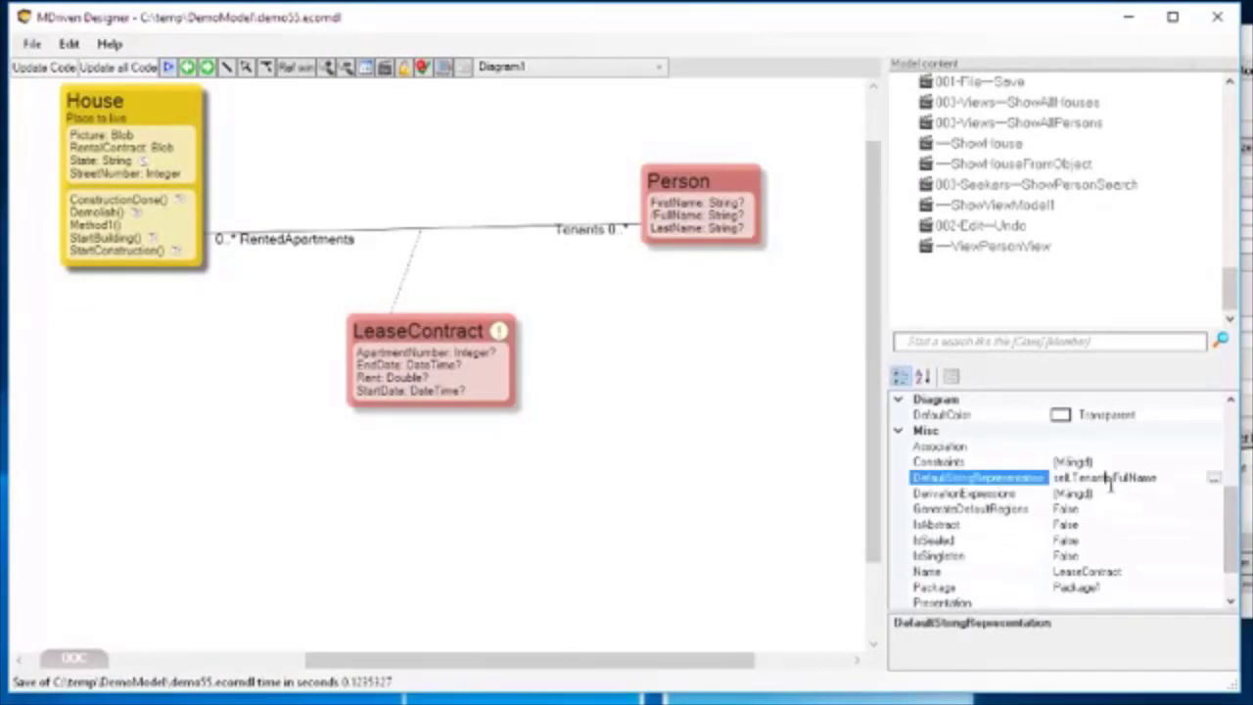
pyautogui.click(1214, 480)
pyautogui.click(296, 149)
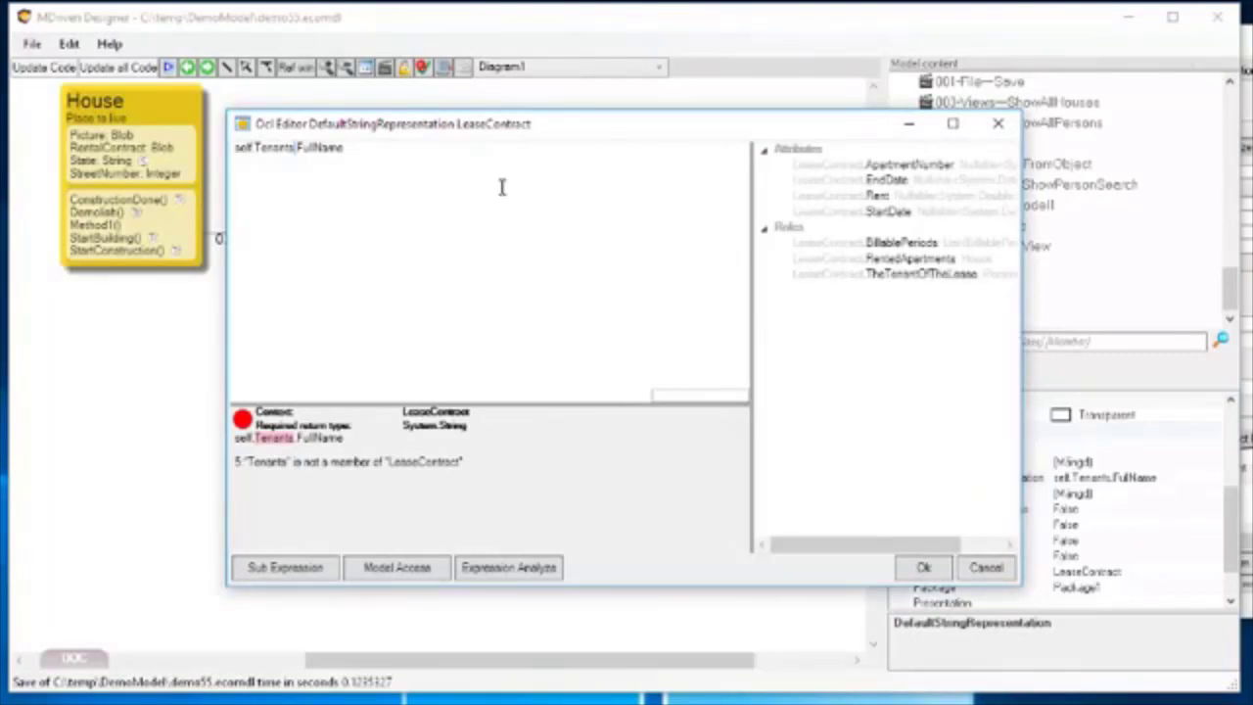
pyautogui.moveTo(256, 146); pyautogui.dragTo(295, 147)
pyautogui.doubleClick(920, 273)
pyautogui.click(280, 164)
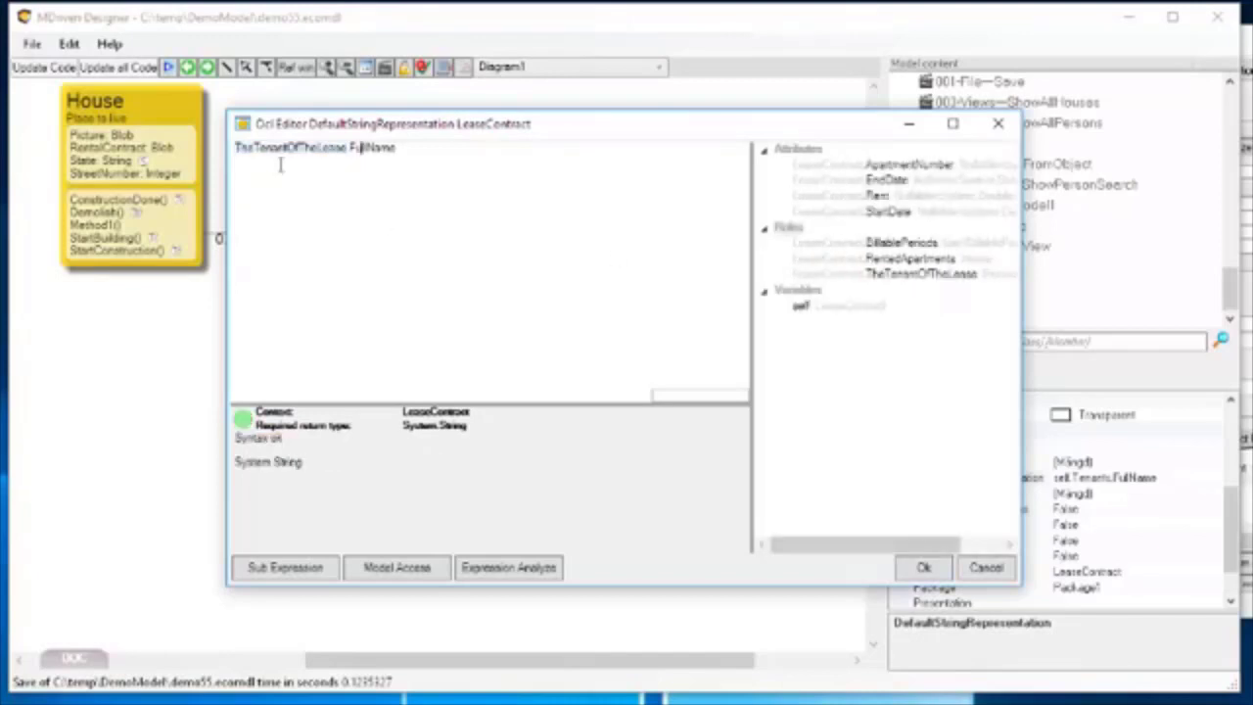
# Complete LeaseContract's DefaultStringRepresentation as self.TheTenantOfTheLease.FullName and accept the expression.
pyautogui.click(303, 147)
pyautogui.press('Home')
pyautogui.write('se')
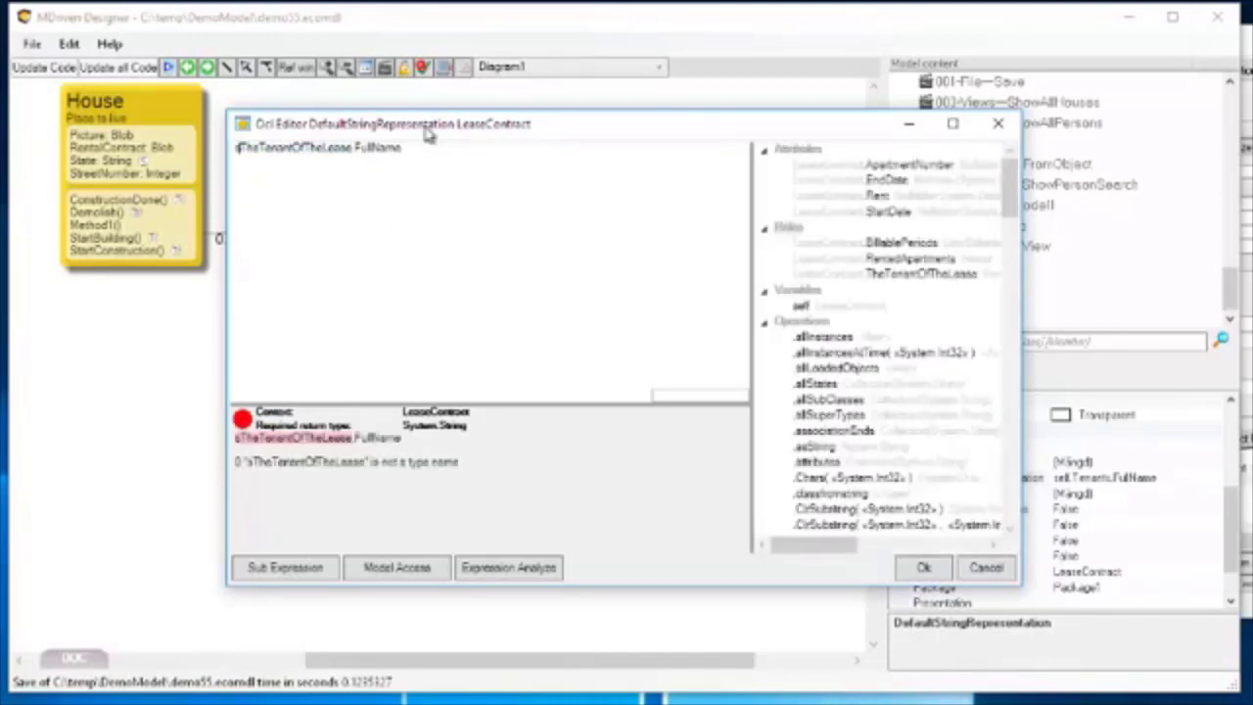
pyautogui.write('lf')
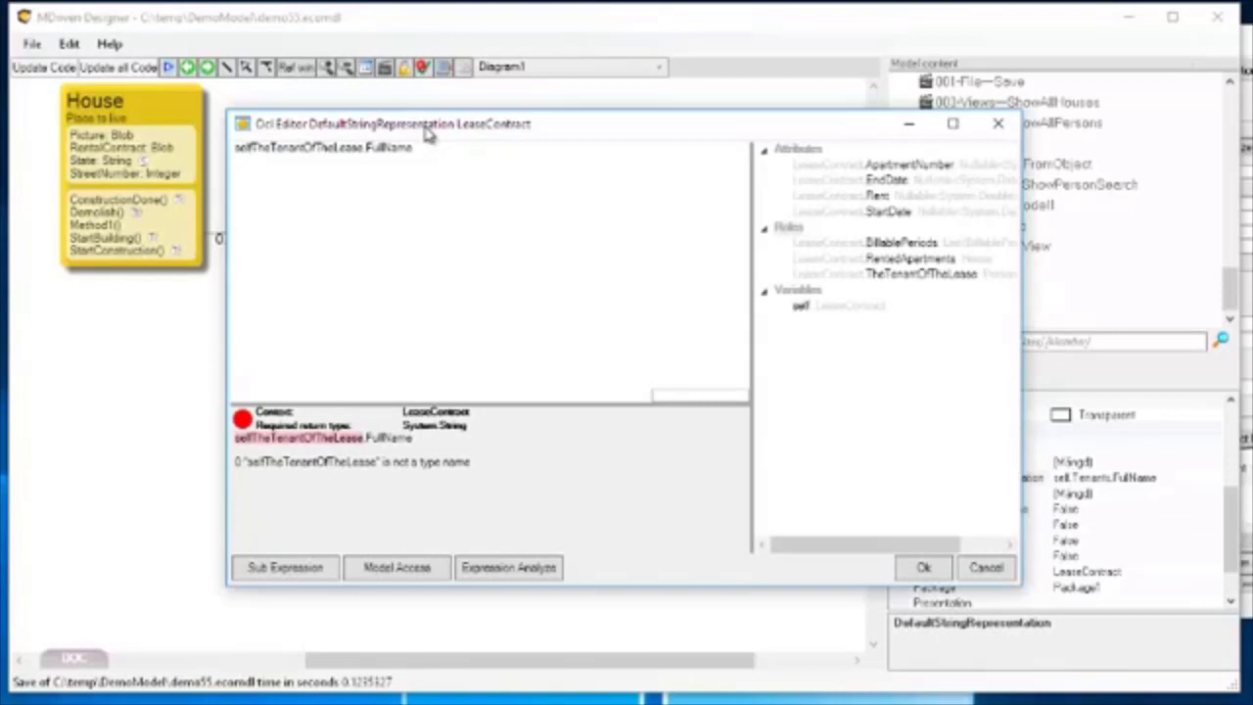
pyautogui.write('.')
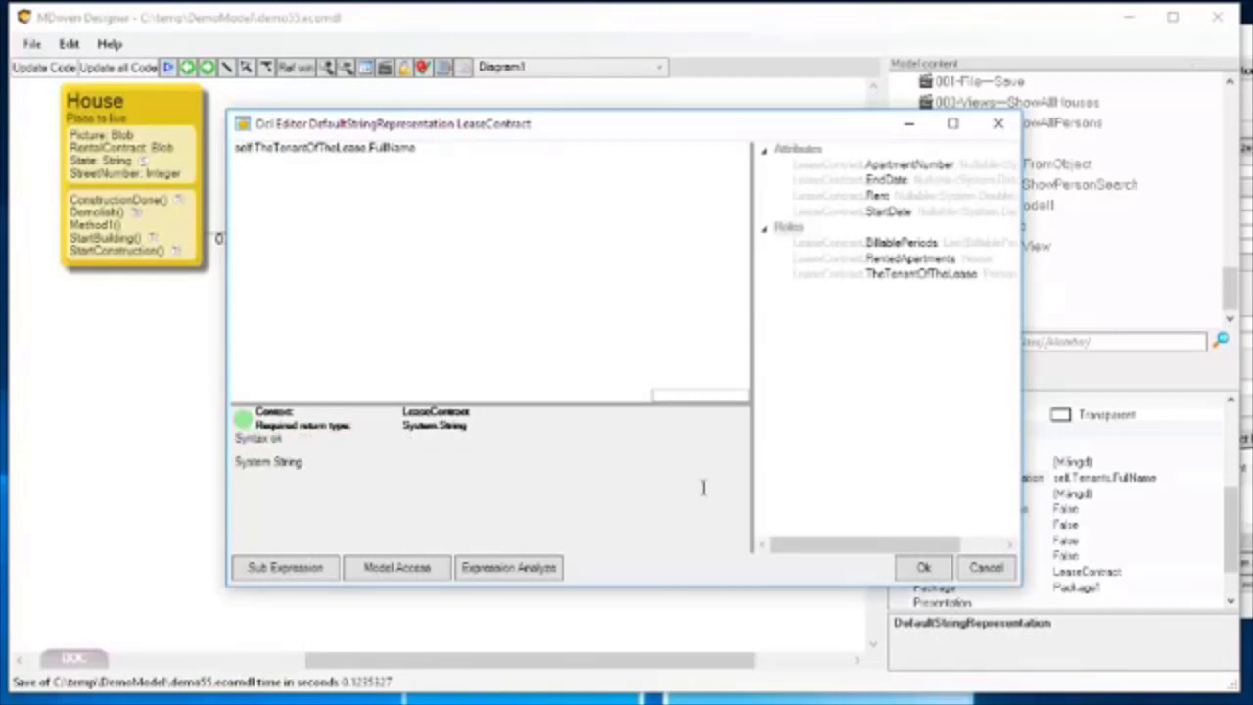
pyautogui.click(923, 567)
# Set the expression of the LeaseContractList column in HouseView to self.TheLeaseContracts.
pyautogui.click(425, 70)
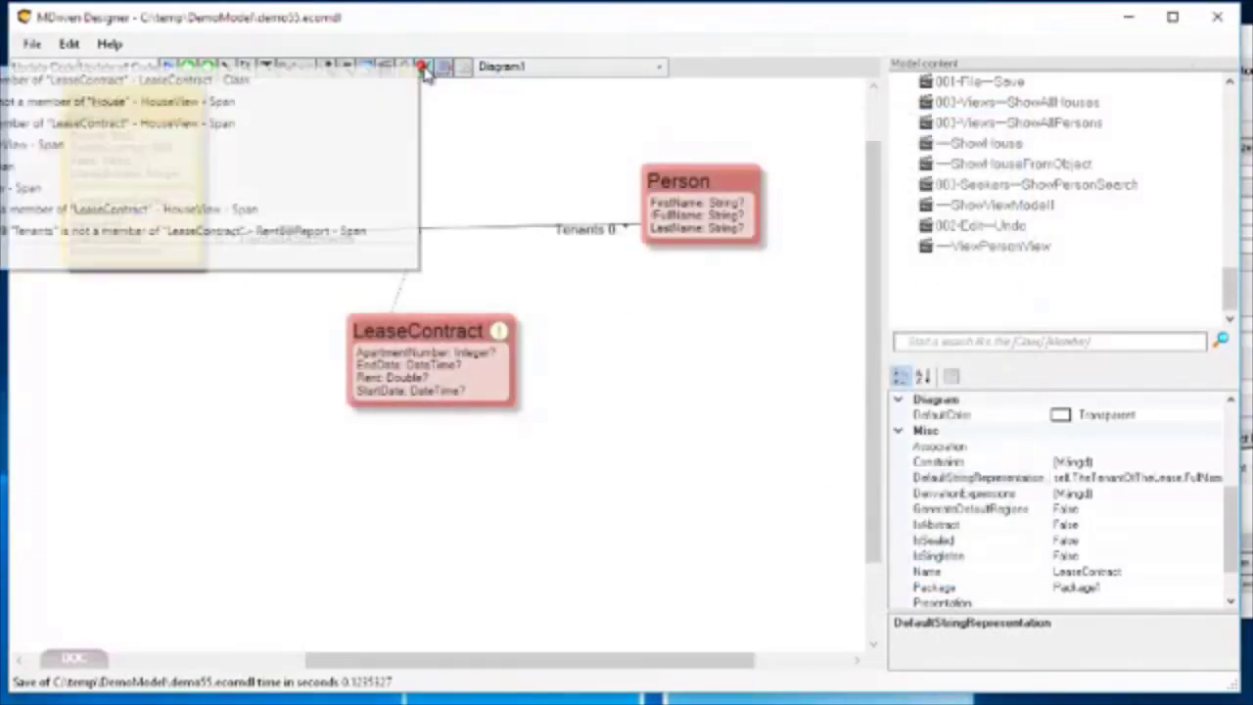
pyautogui.click(247, 105)
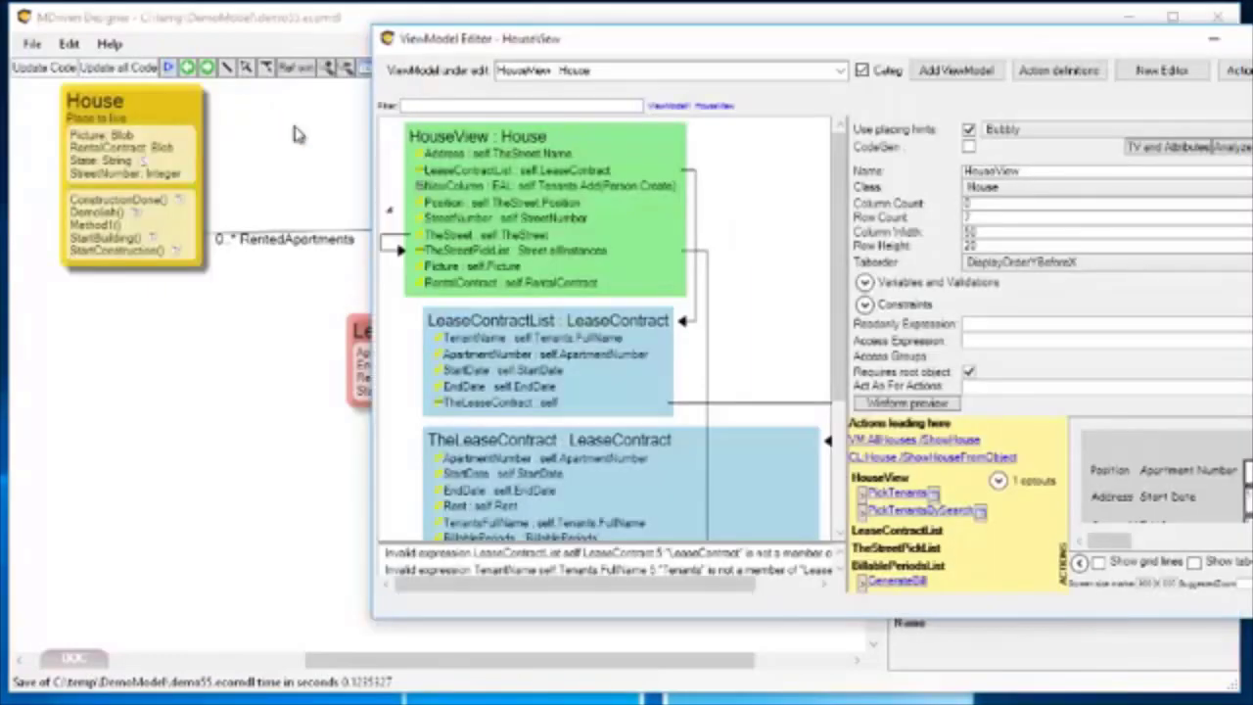
pyautogui.click(660, 555)
pyautogui.moveTo(1057, 46); pyautogui.dragTo(798, 58)
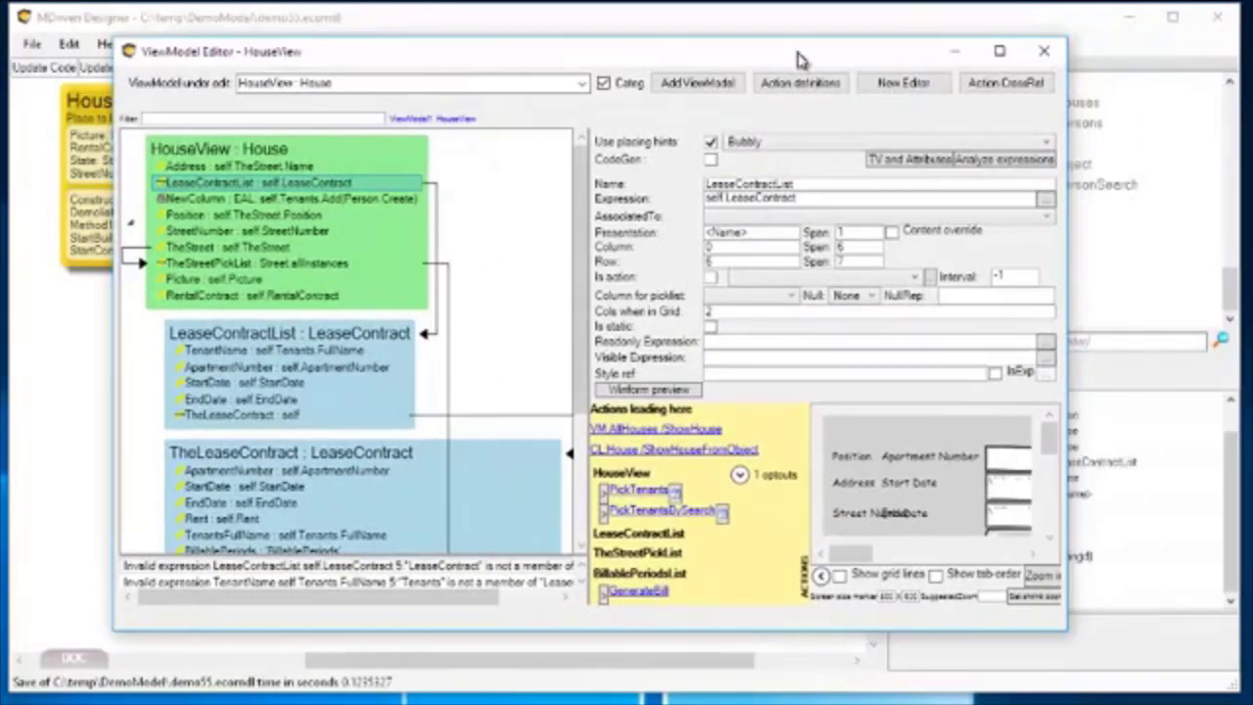
pyautogui.click(753, 199)
pyautogui.click(1044, 201)
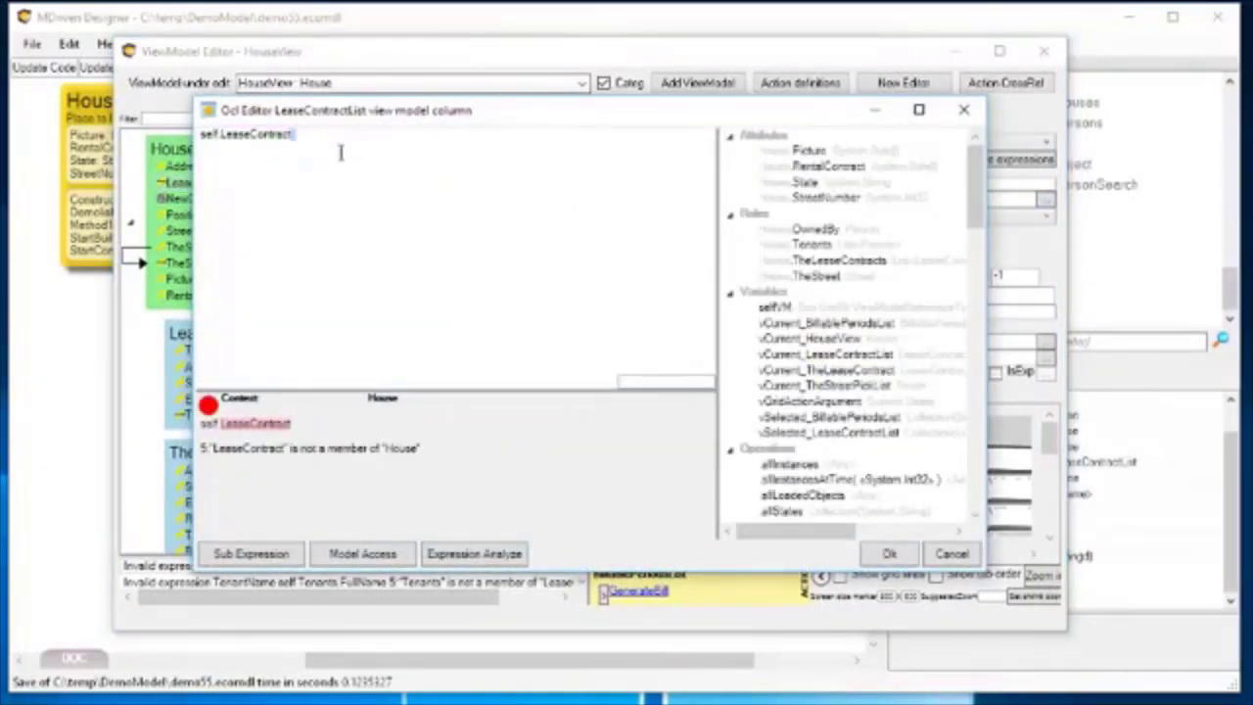
pyautogui.doubleClick(222, 137)
pyautogui.press('BackSpace')
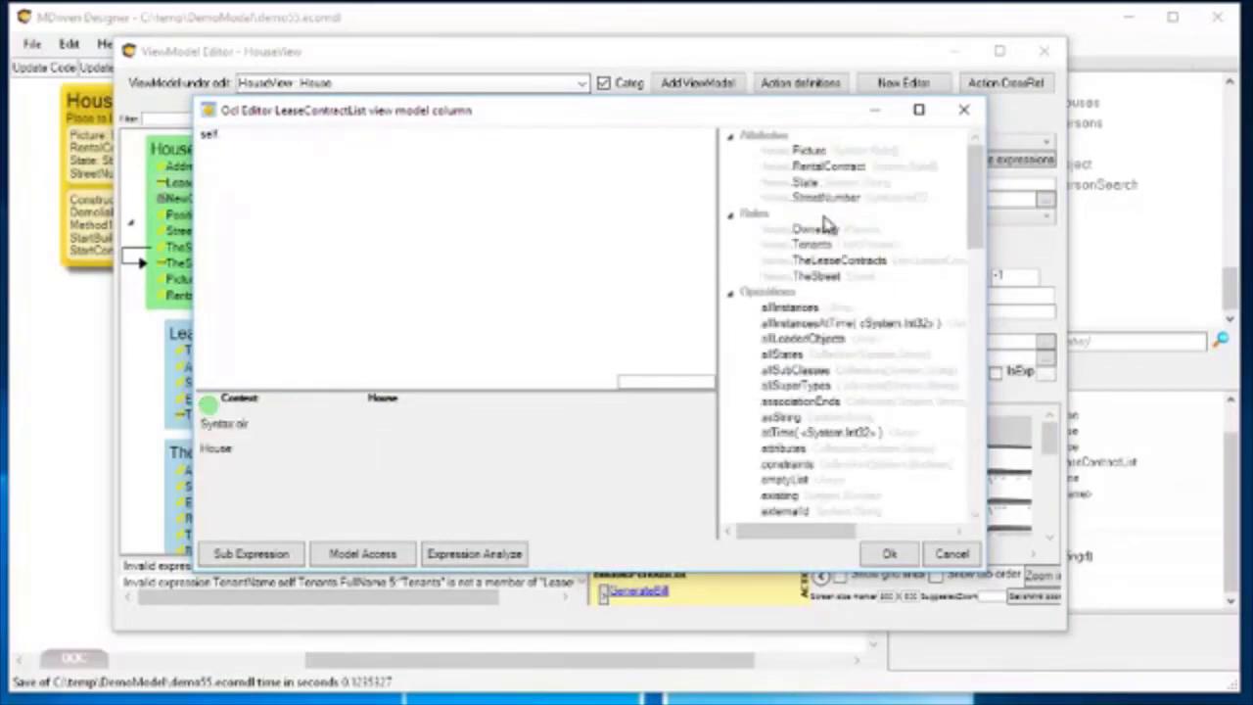
pyautogui.click(847, 263)
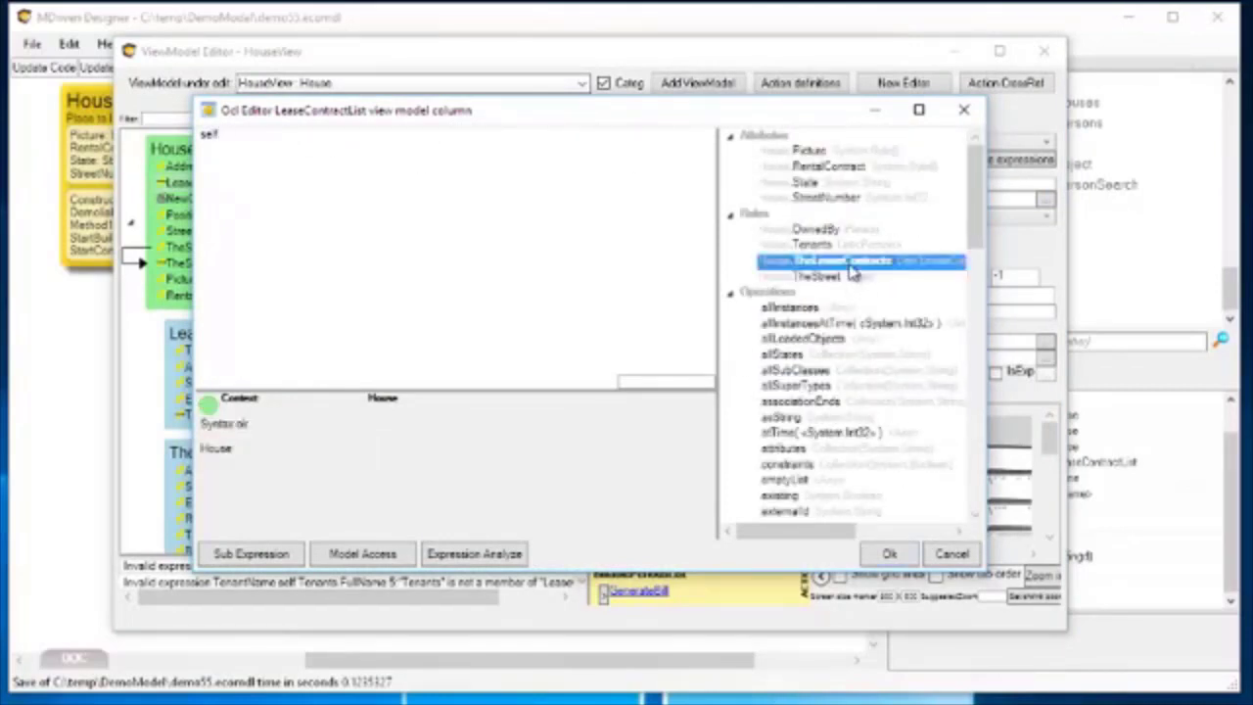
pyautogui.doubleClick(850, 262)
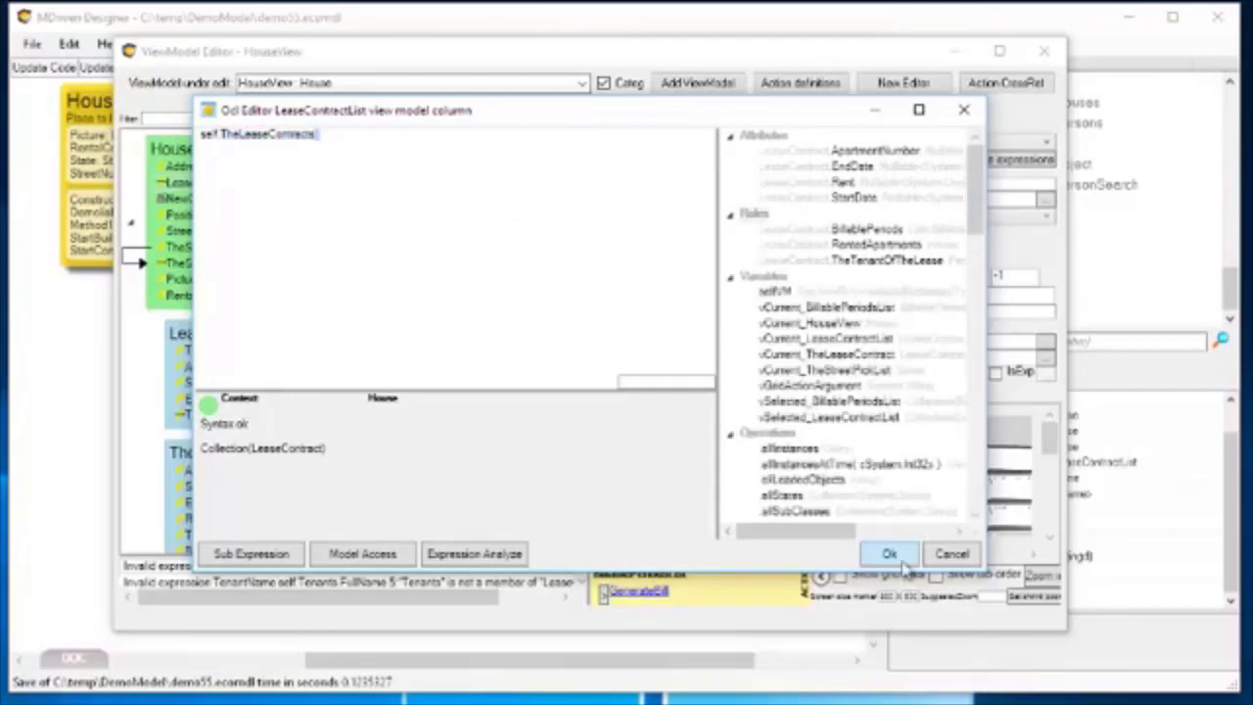
pyautogui.click(902, 563)
# Bring the model back into view and go through its error list again, starting from the first entry.
pyautogui.moveTo(440, 51); pyautogui.dragTo(445, 135)
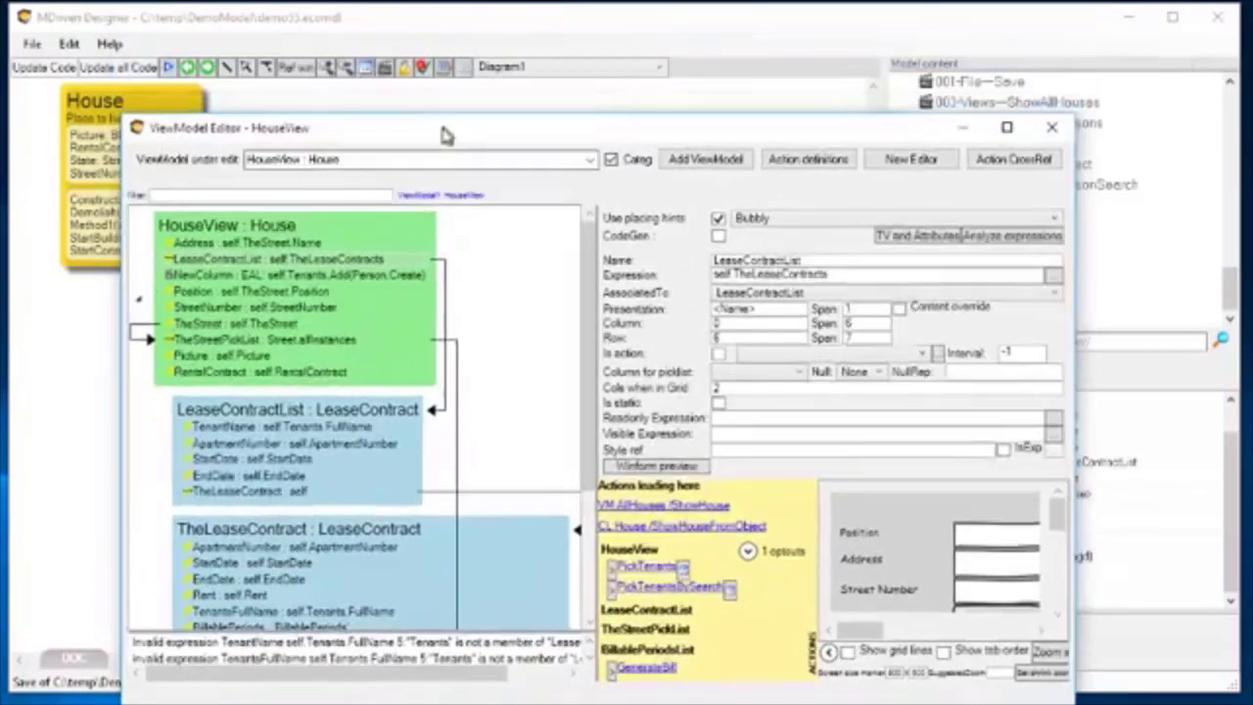
pyautogui.click(422, 66)
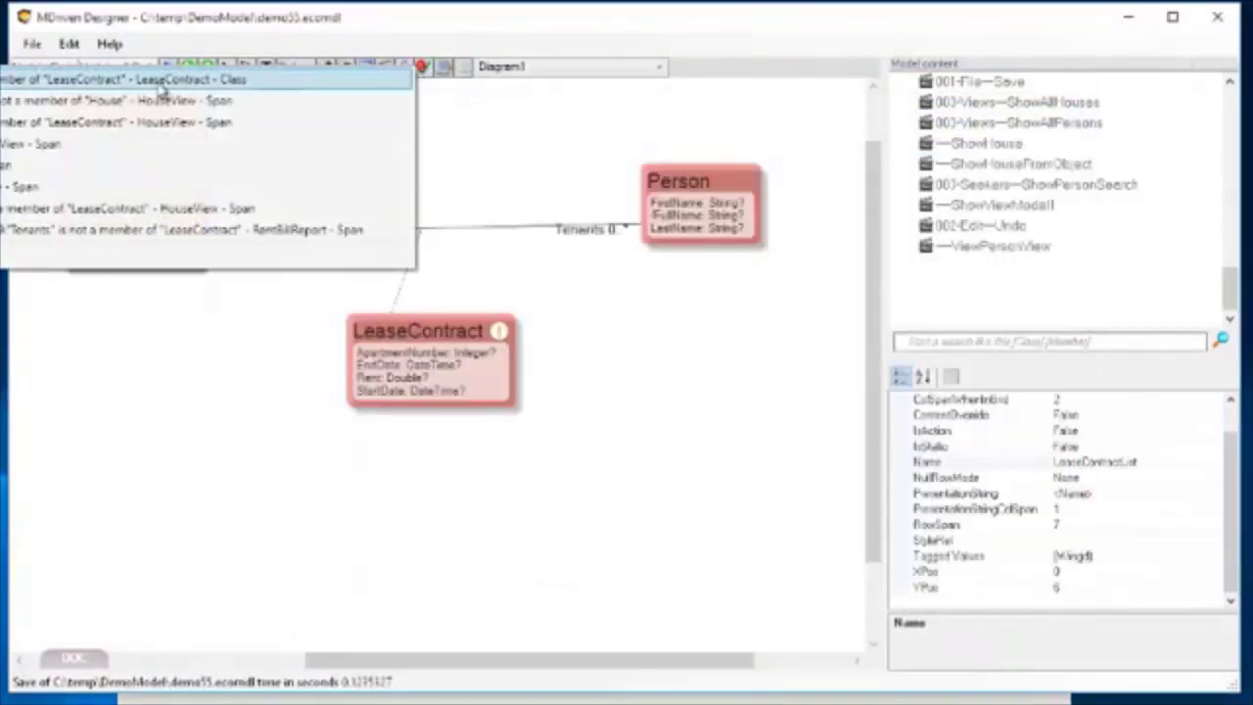
pyautogui.click(151, 90)
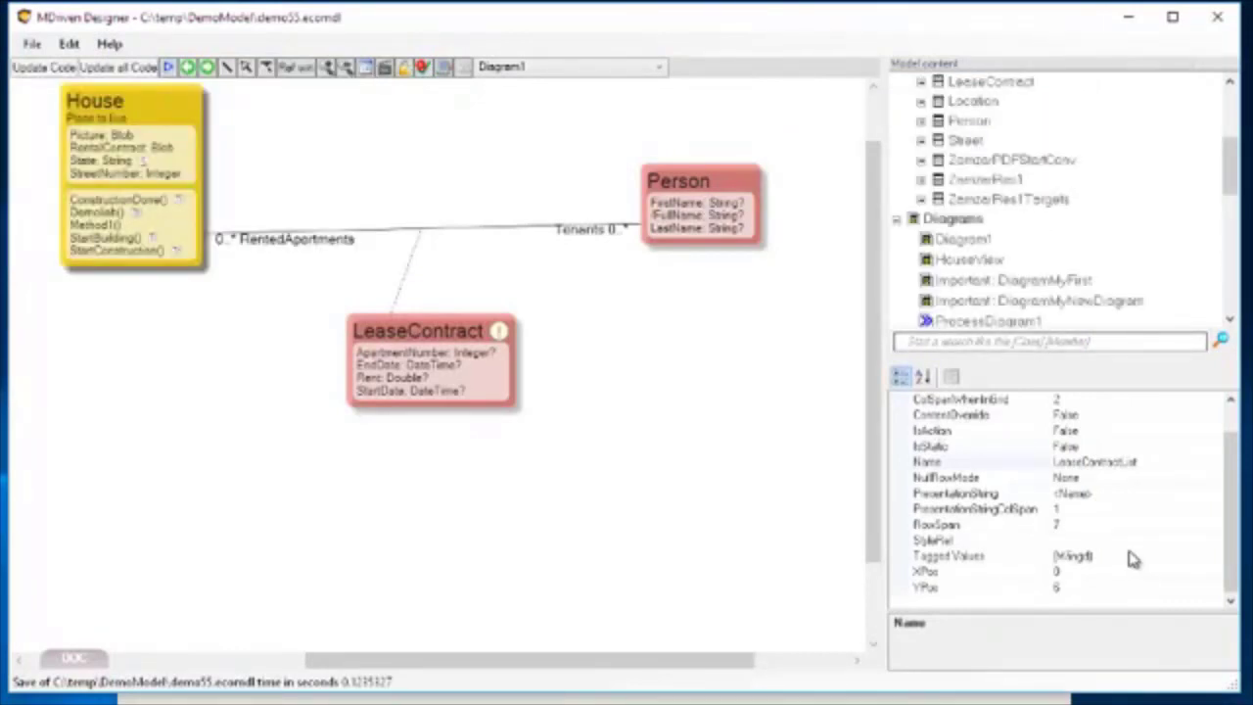
pyautogui.click(422, 68)
pyautogui.click(278, 88)
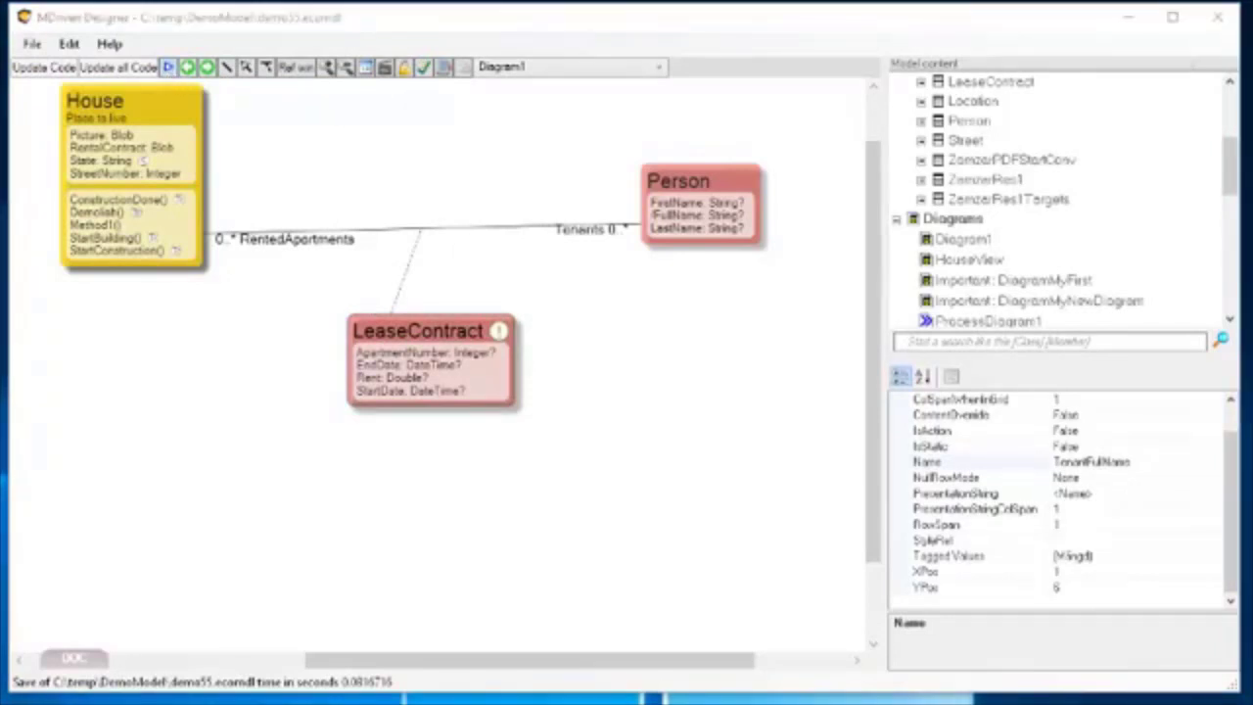
# Start the prototype system with XML persistence, run the model and show ViewModel1.
pyautogui.click(169, 67)
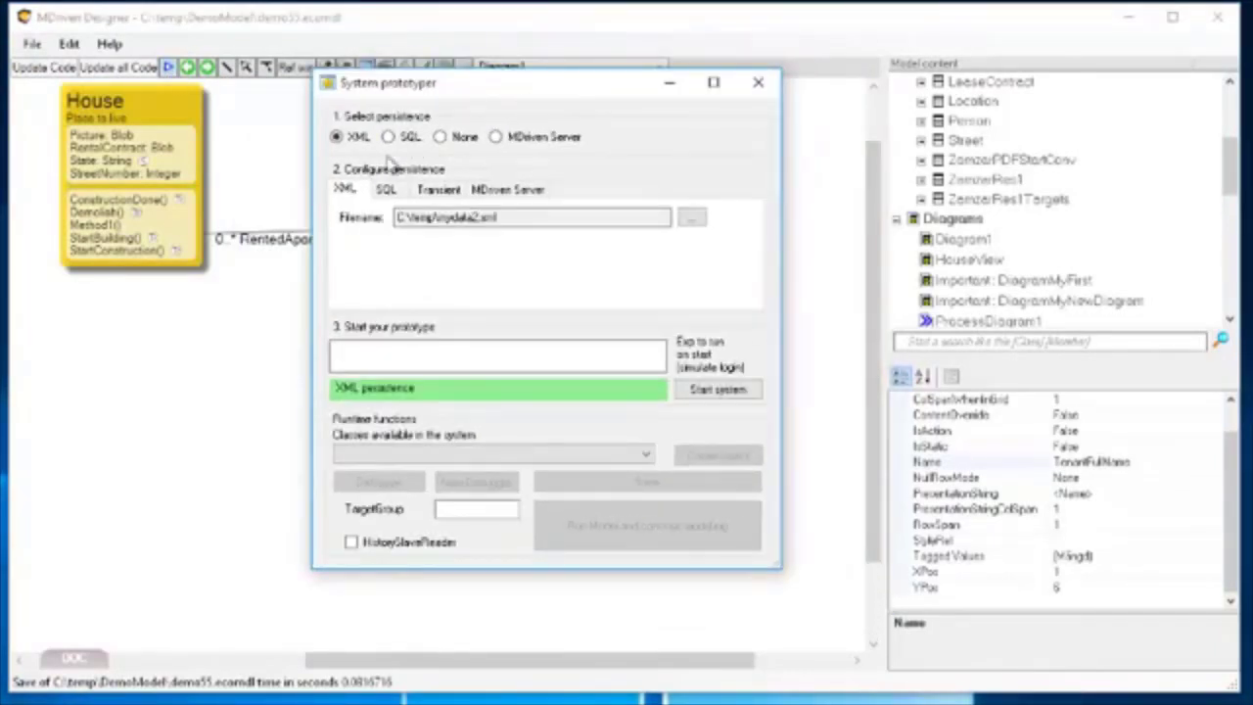
pyautogui.click(719, 391)
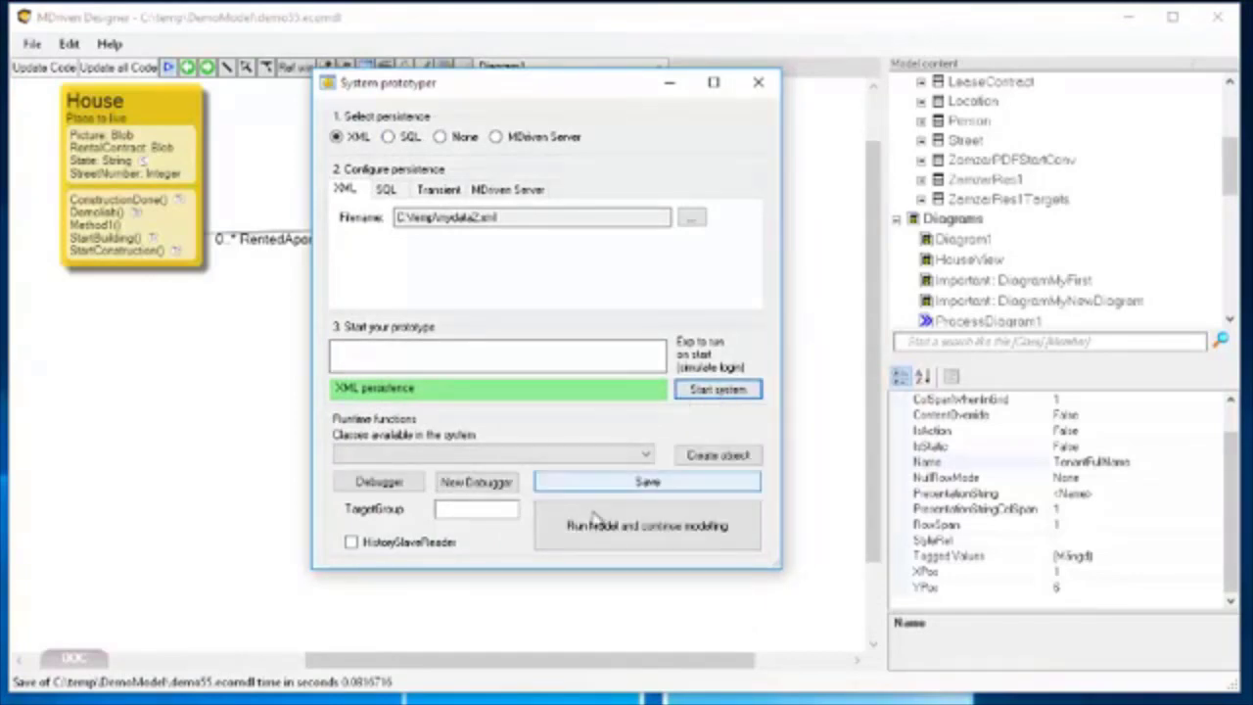
pyautogui.click(626, 523)
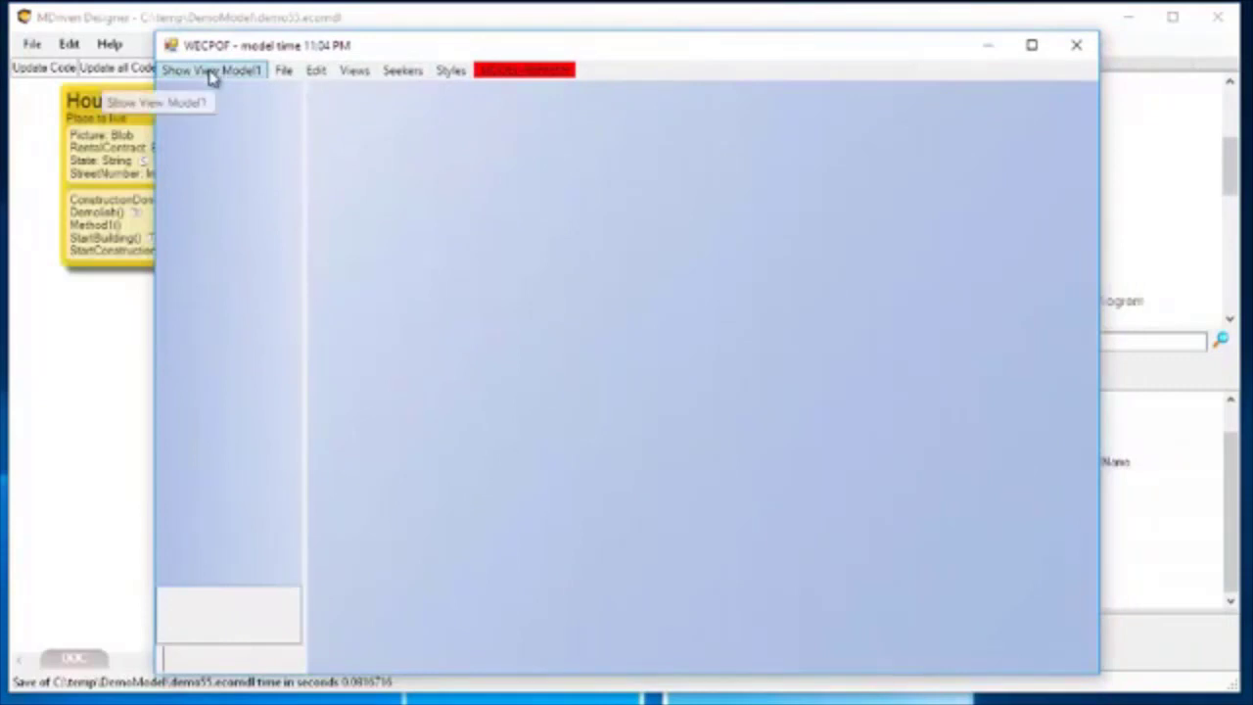
pyautogui.click(214, 72)
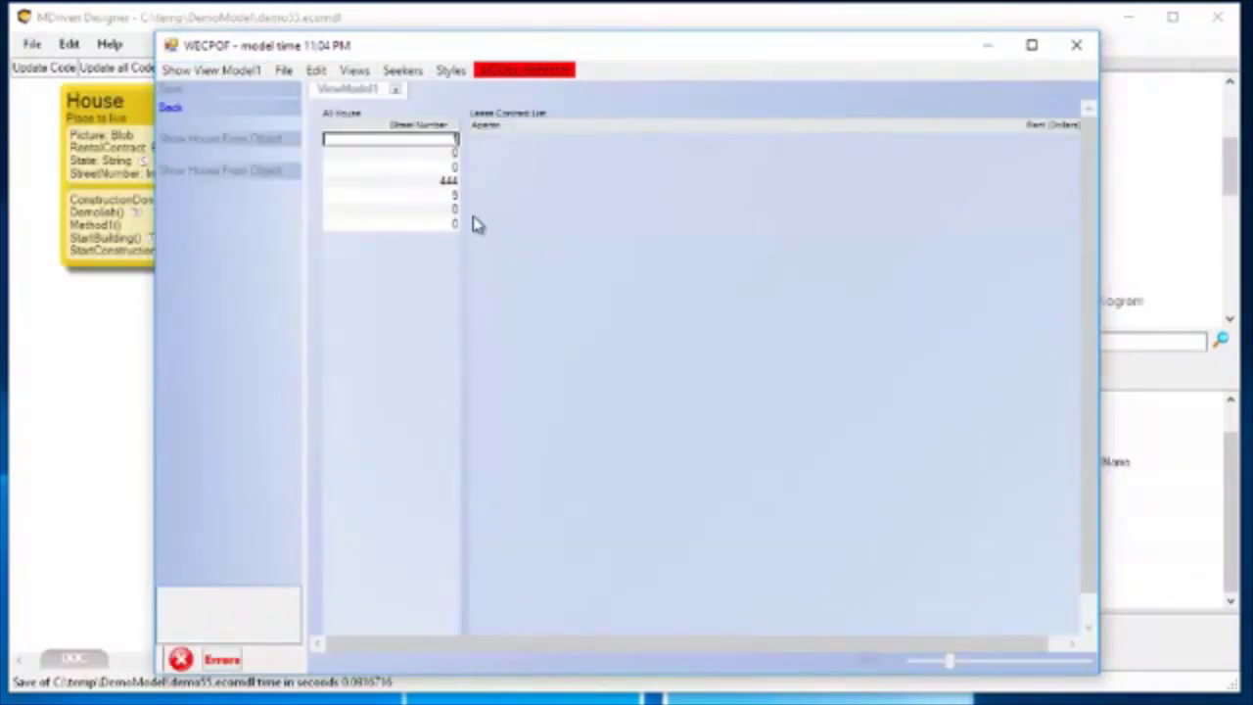
# Read the details of the reported runtime error and dismiss the message.
pyautogui.click(236, 666)
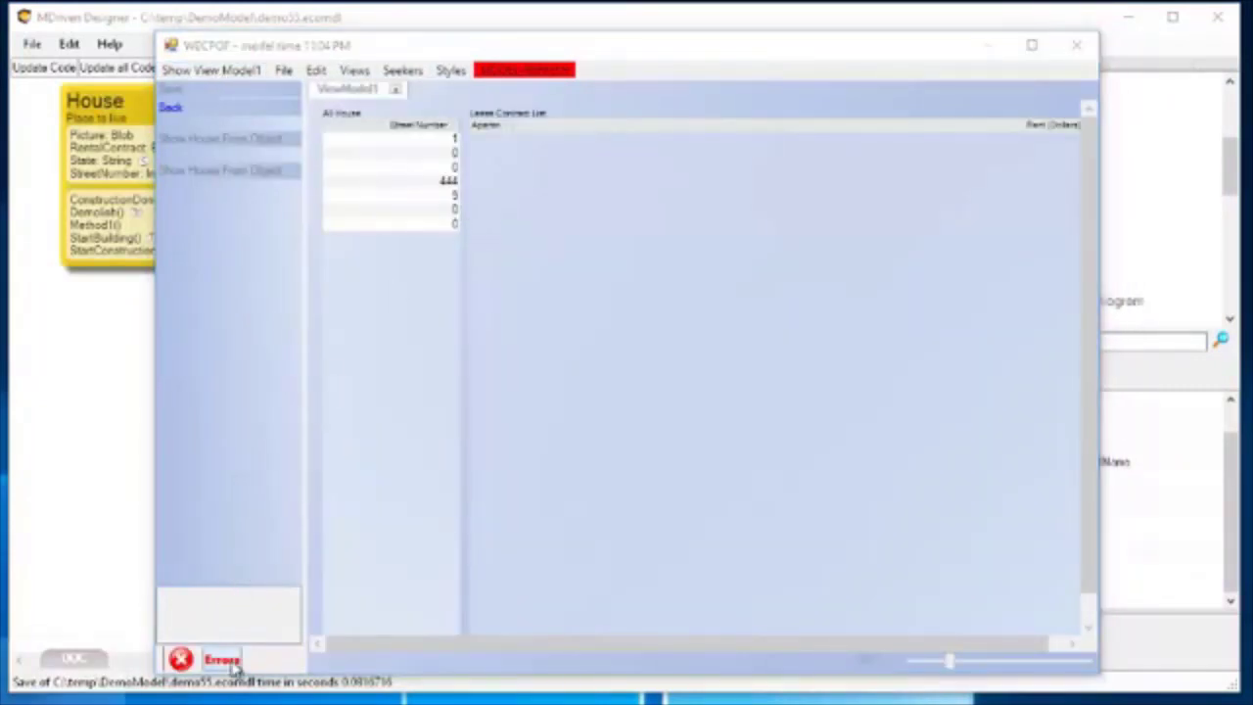
pyautogui.moveTo(39, 662); pyautogui.dragTo(253, 521)
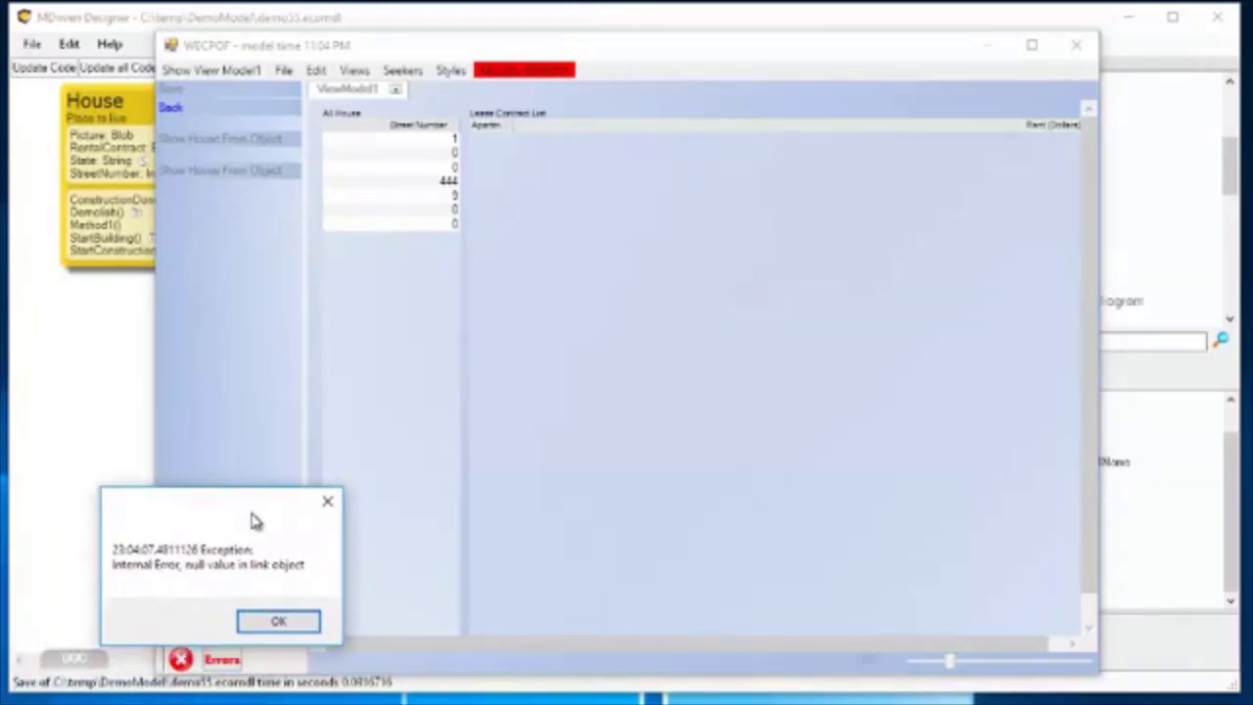
pyautogui.click(279, 627)
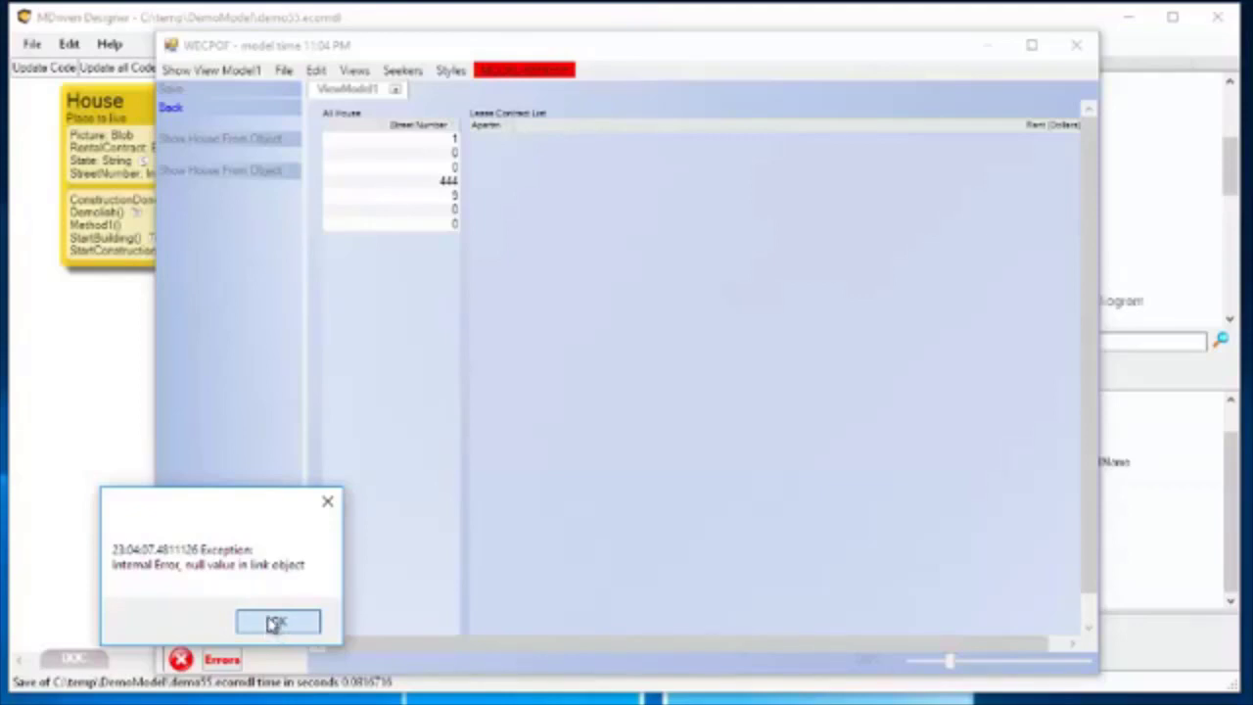
pyautogui.click(274, 624)
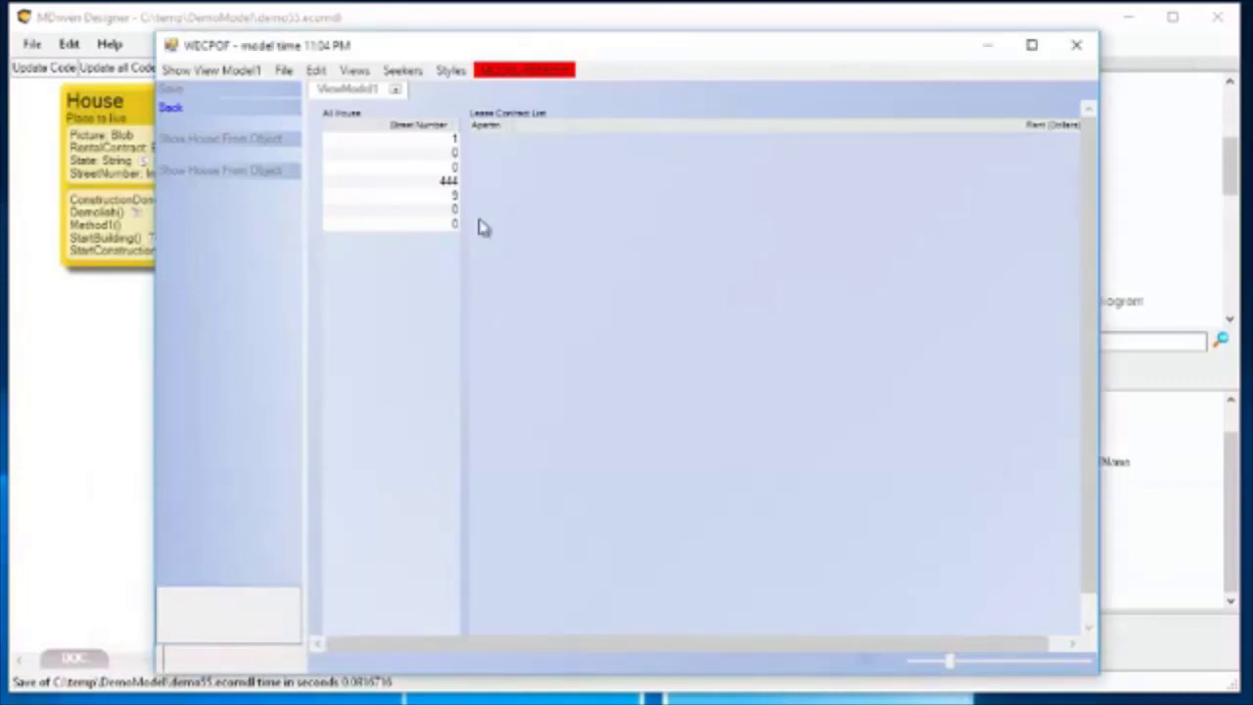
# Go through all the houses in the All House list, check the error details again and dismiss them.
pyautogui.click(404, 143)
pyautogui.click(398, 155)
pyautogui.click(395, 167)
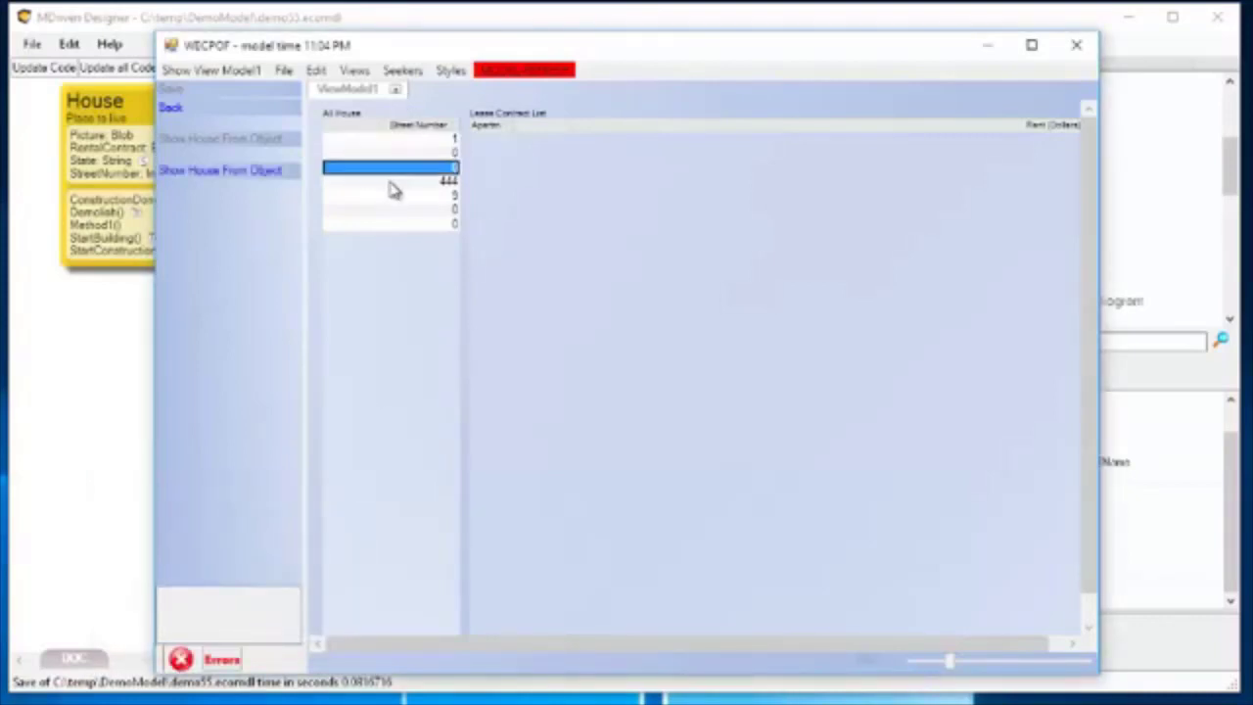
pyautogui.click(392, 181)
pyautogui.click(390, 196)
pyautogui.click(392, 212)
pyautogui.click(390, 227)
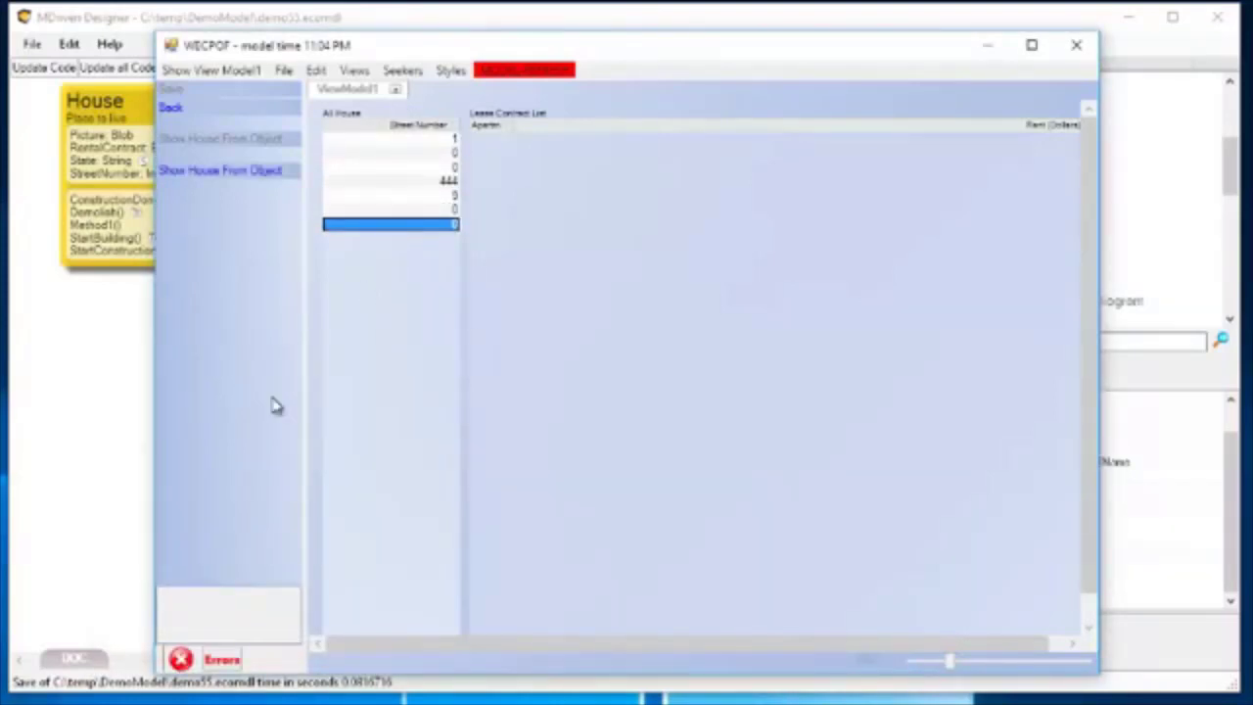
pyautogui.click(234, 666)
pyautogui.click(68, 677)
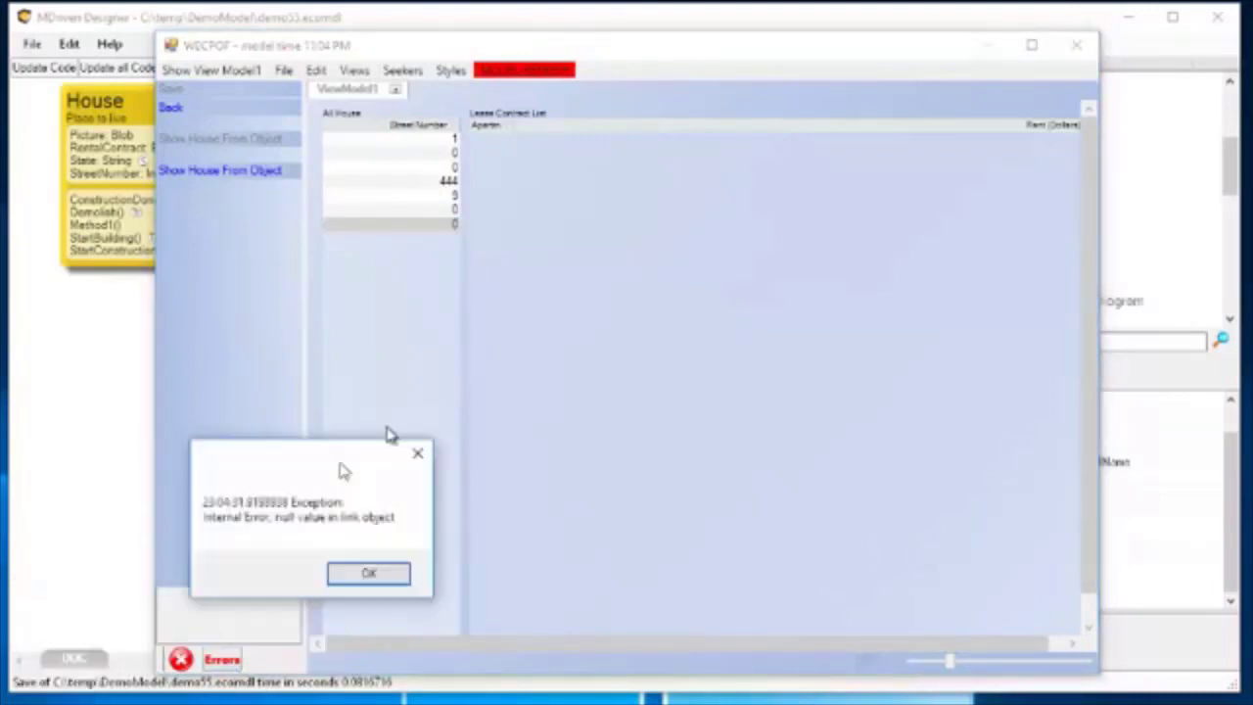
pyautogui.click(489, 478)
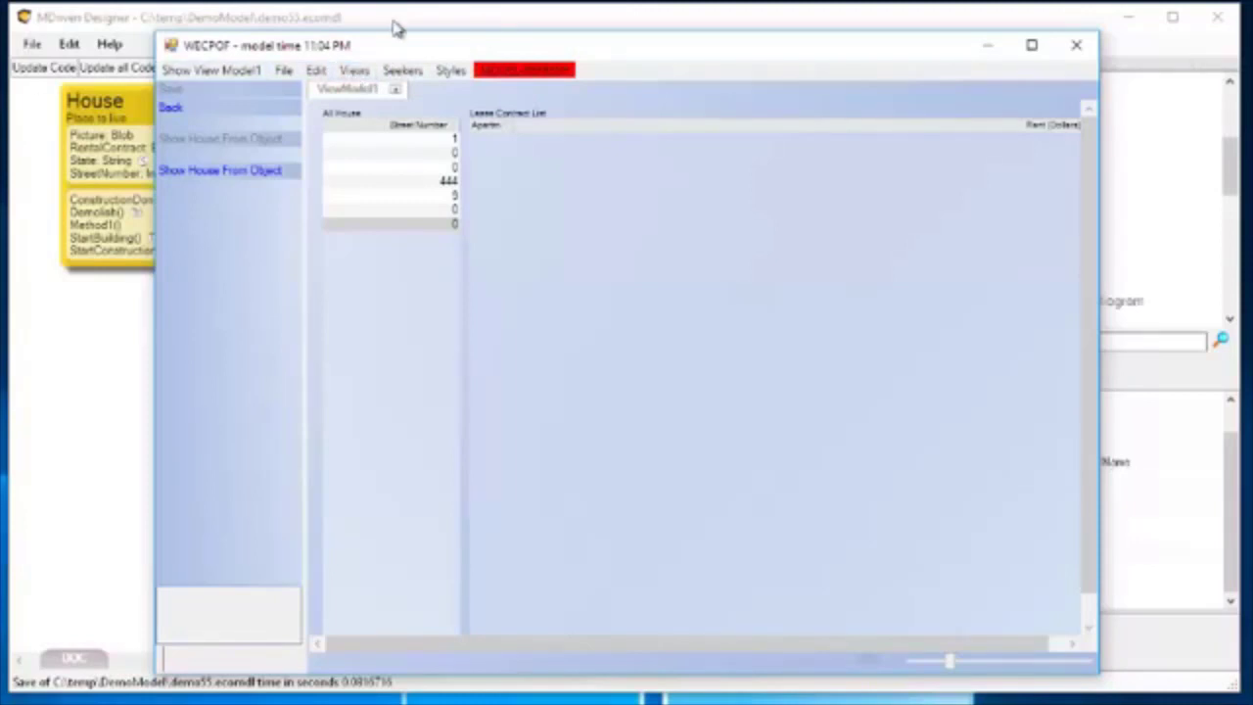
# Return to the model, start the prototype system again with XML persistence and run the model.
pyautogui.moveTo(368, 45); pyautogui.dragTo(420, 69)
pyautogui.click(272, 29)
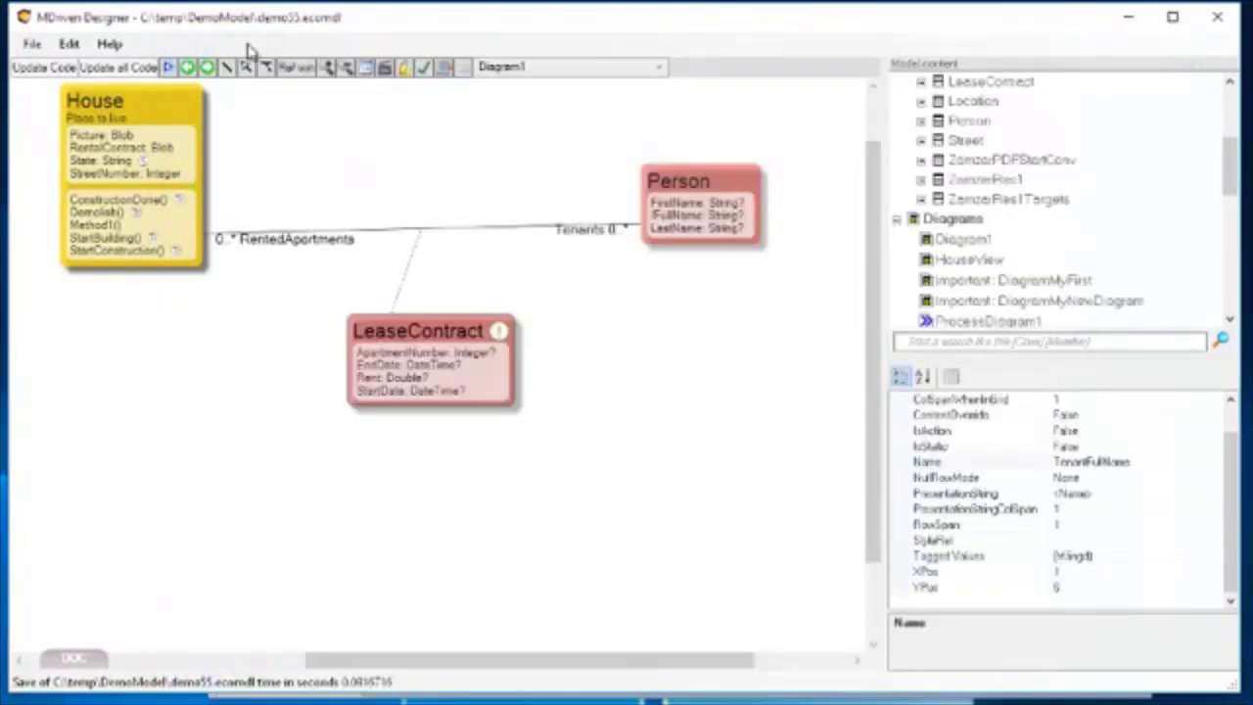
pyautogui.click(171, 70)
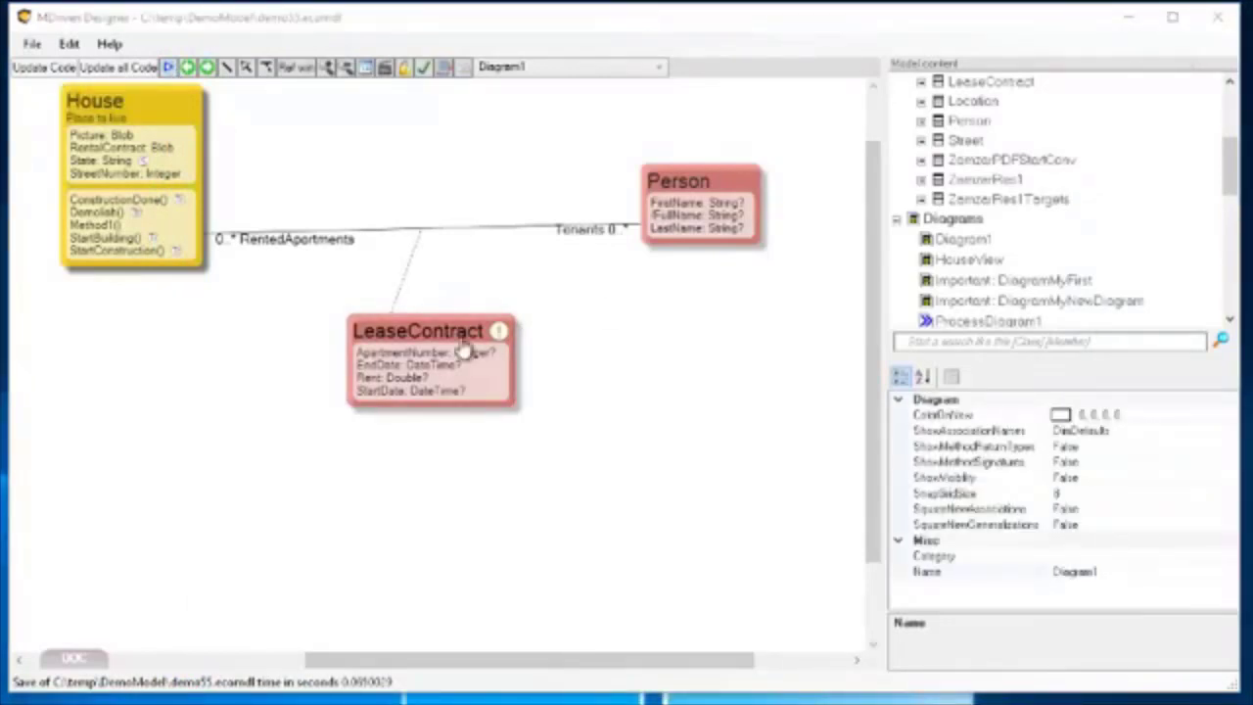
pyautogui.click(159, 73)
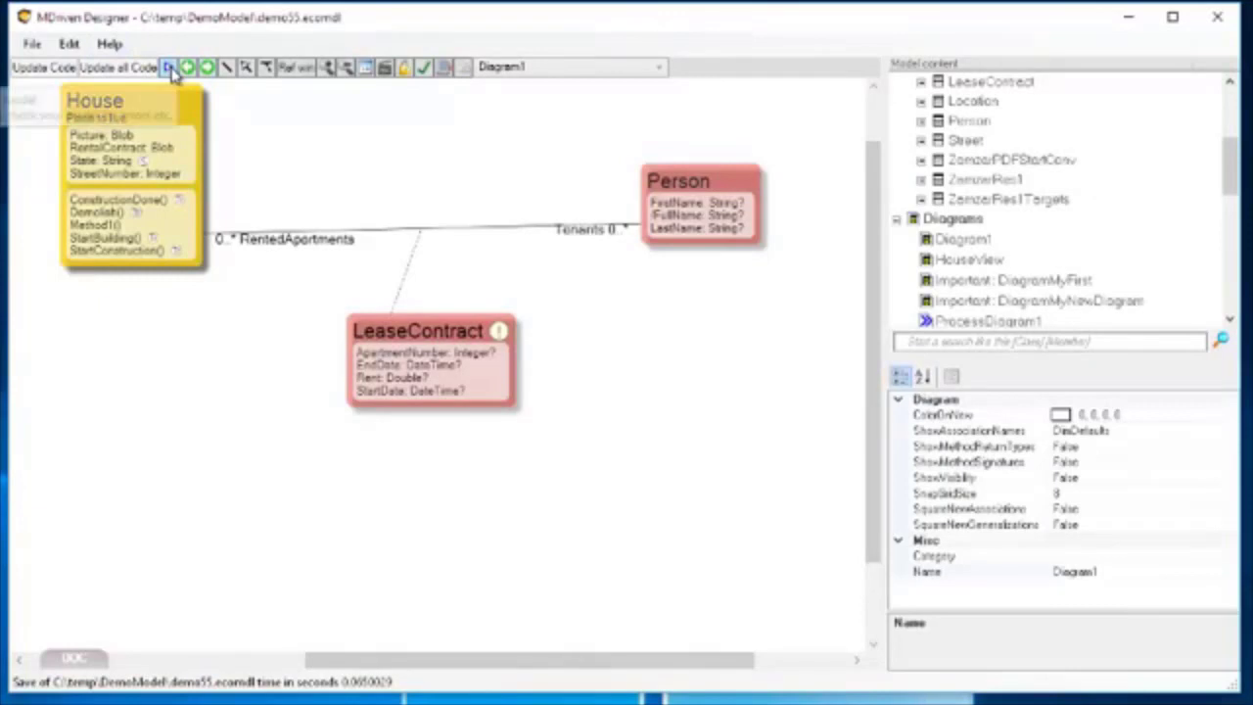
pyautogui.click(169, 68)
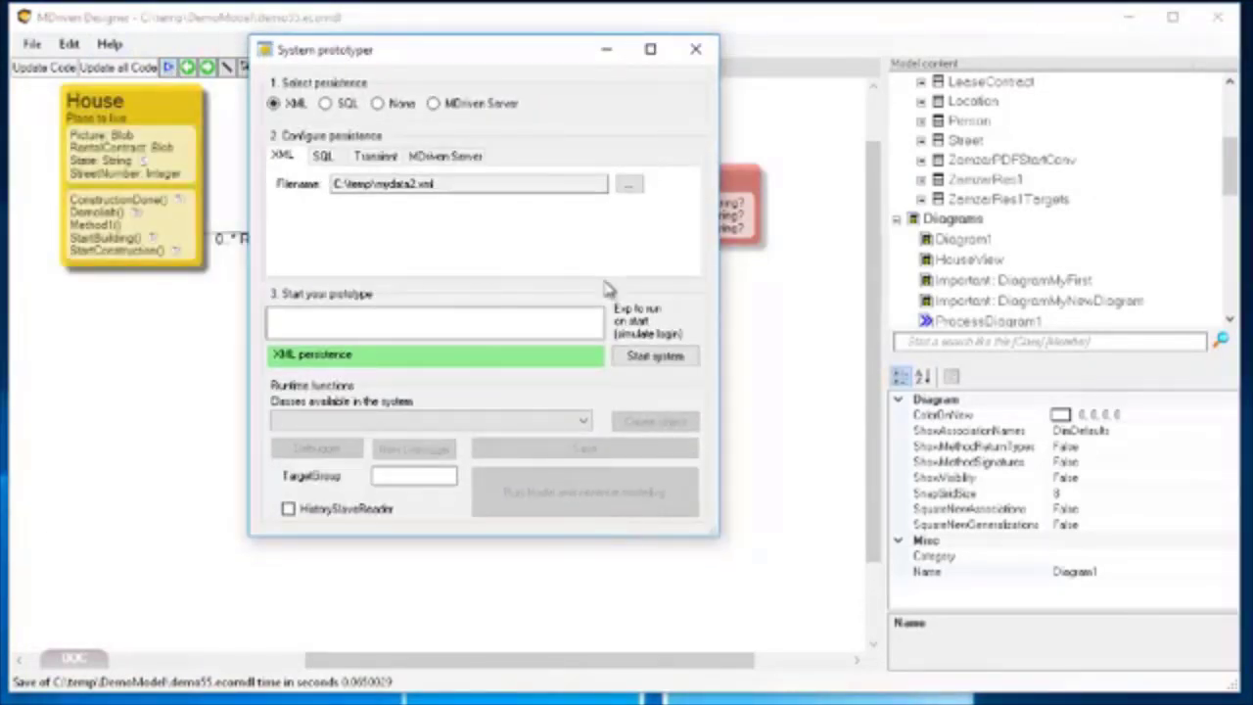
pyautogui.click(653, 356)
pyautogui.click(584, 489)
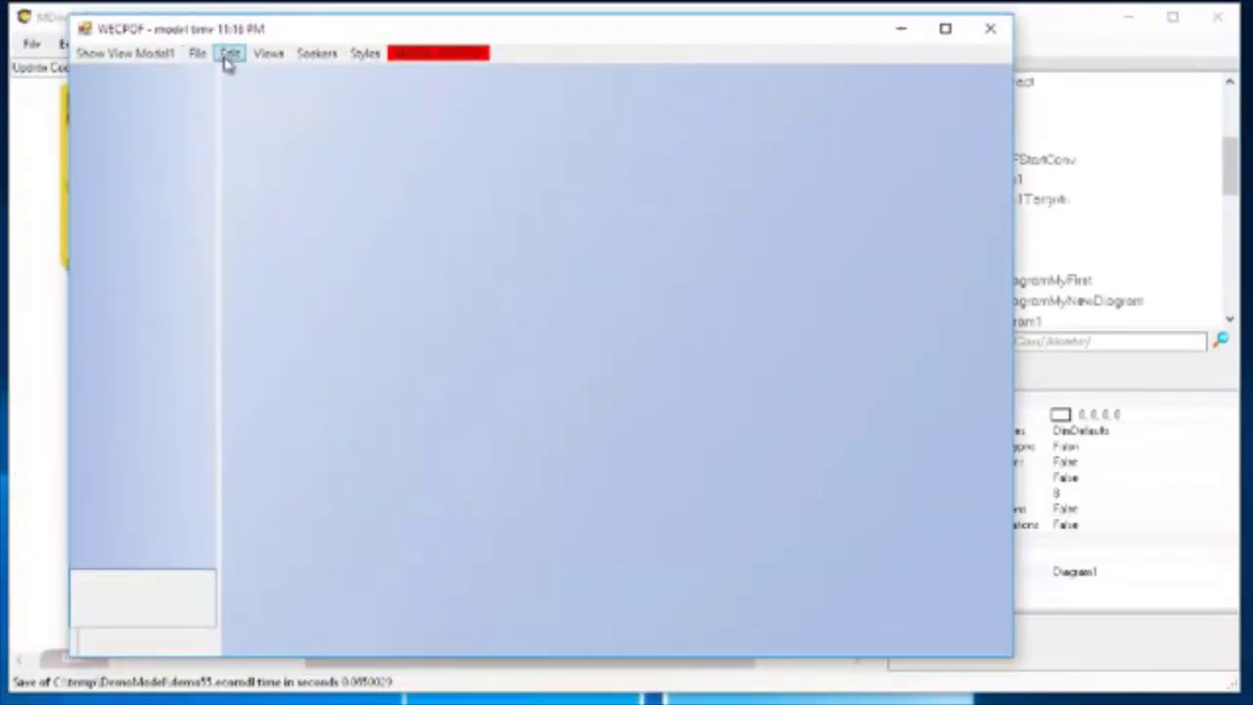
# Show ViewModel1 in the prototype, select the house with street number 1 and widen the apartment number column of its lease contracts.
pyautogui.click(197, 55)
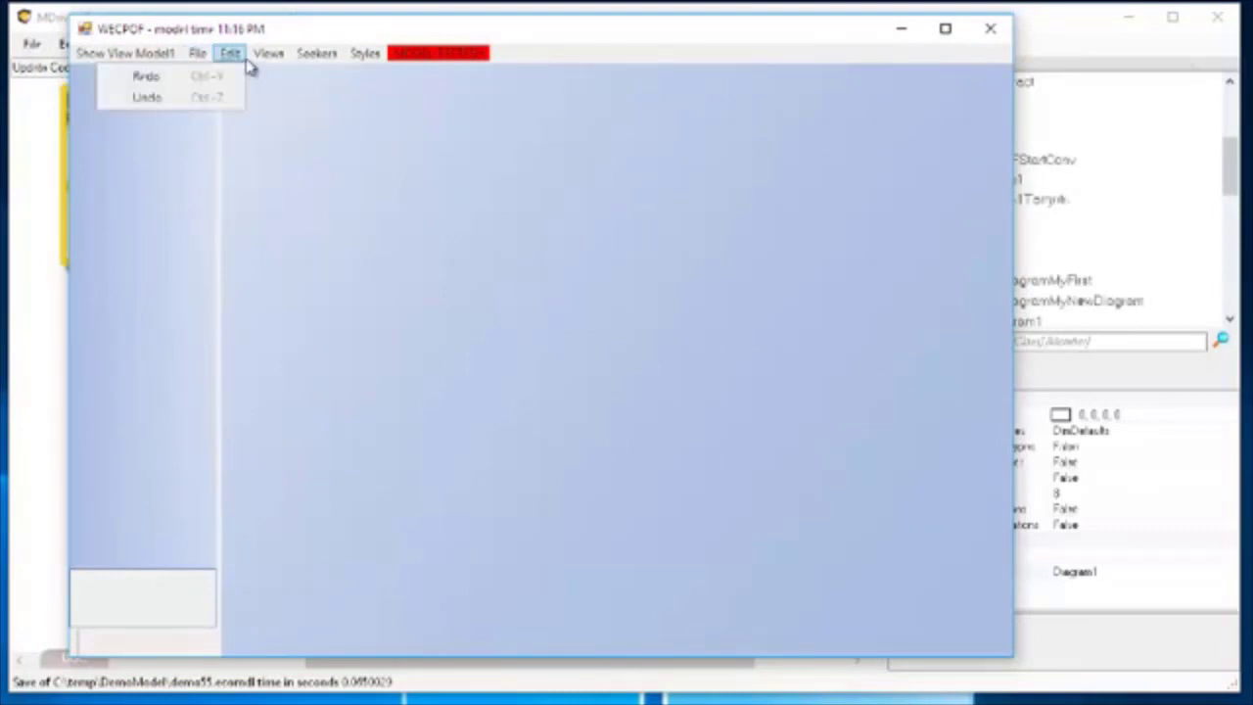
pyautogui.moveTo(279, 59)
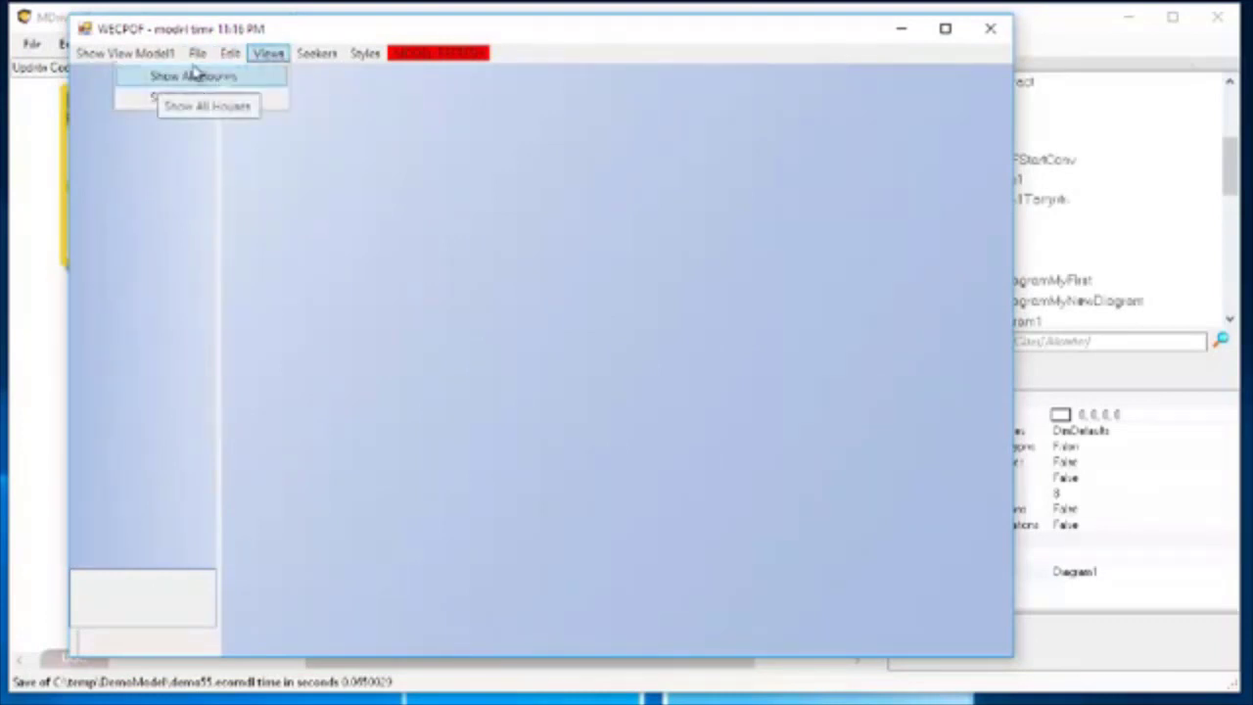
pyautogui.click(232, 75)
pyautogui.click(116, 57)
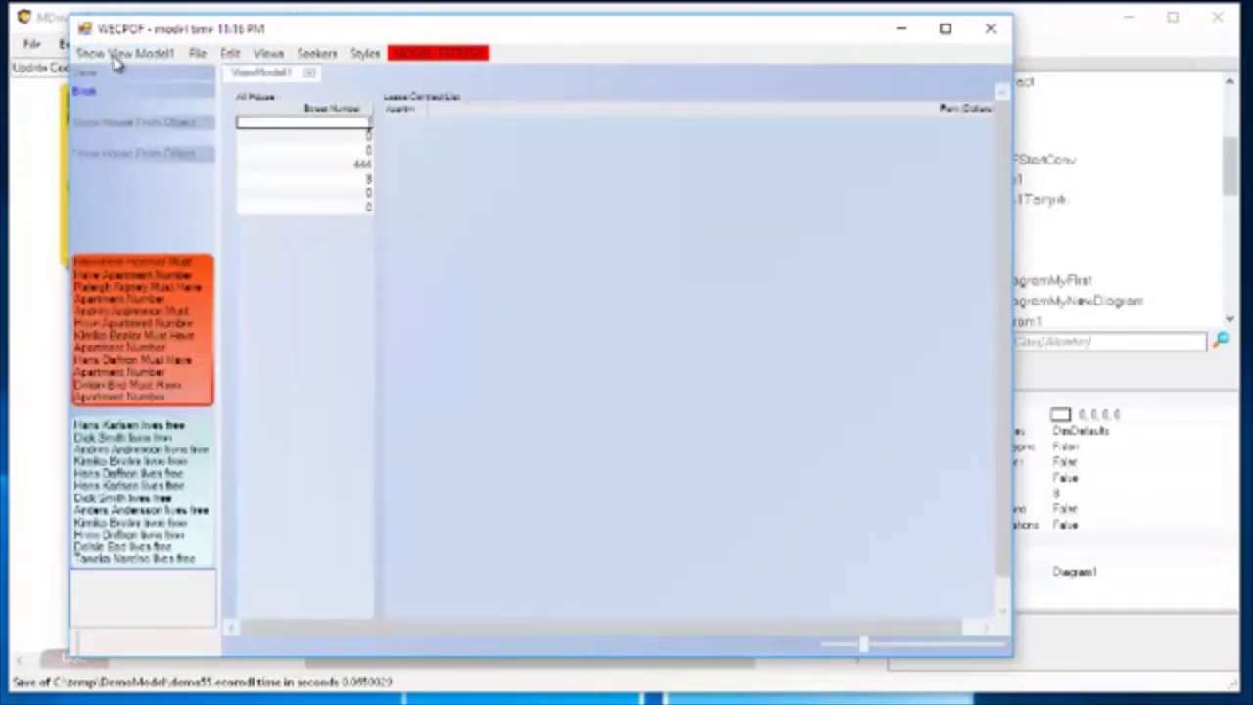
pyautogui.click(291, 123)
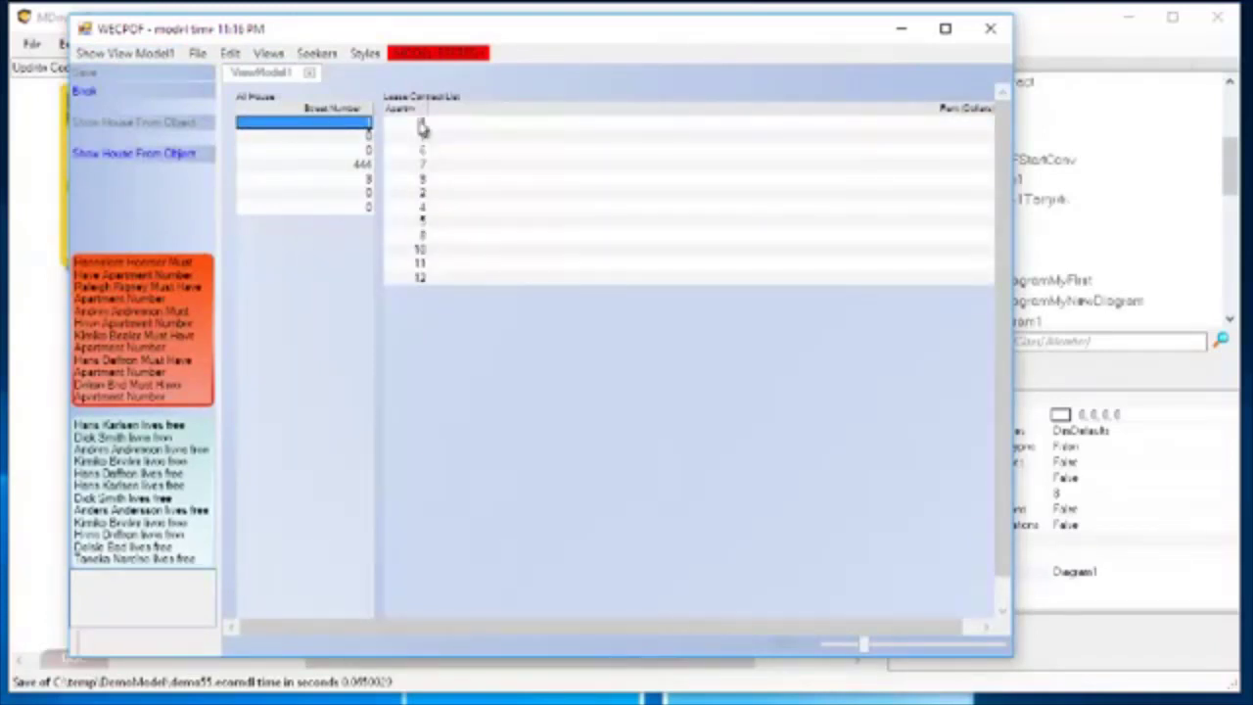
pyautogui.moveTo(426, 108); pyautogui.dragTo(450, 108)
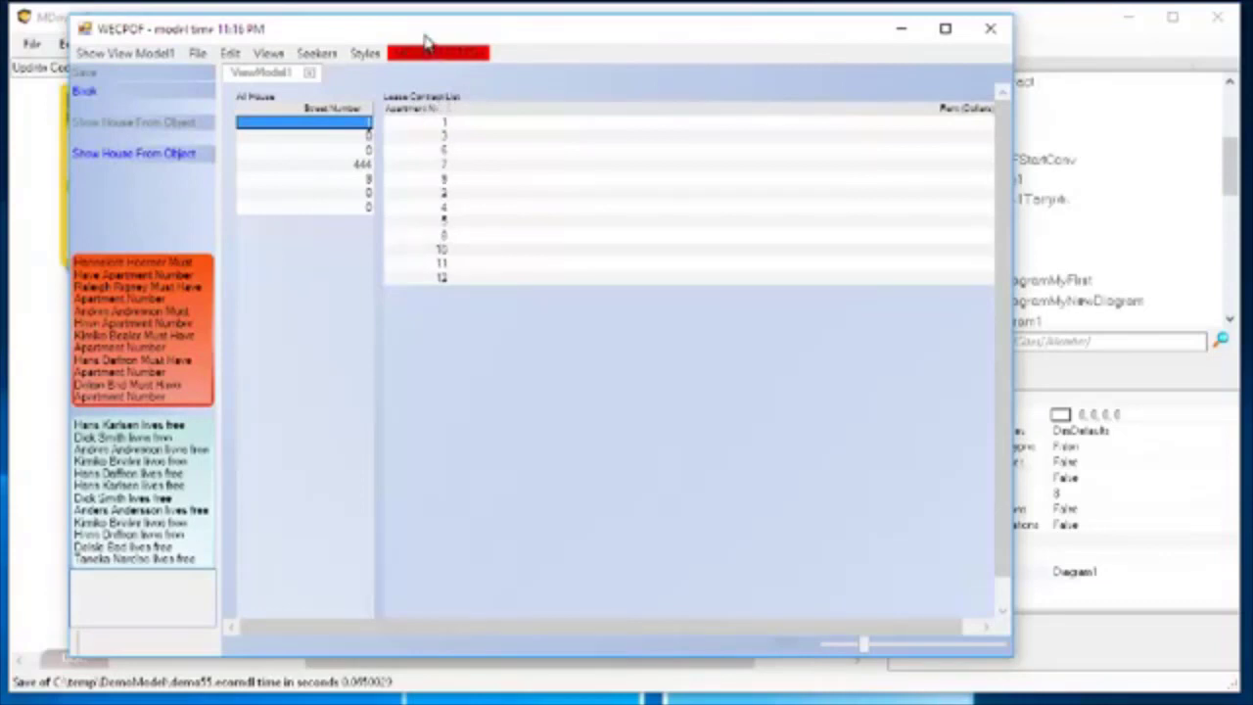
# Return to the ViewModel Editor and bring up ViewModel1 for editing.
pyautogui.moveTo(425, 42); pyautogui.dragTo(489, 92)
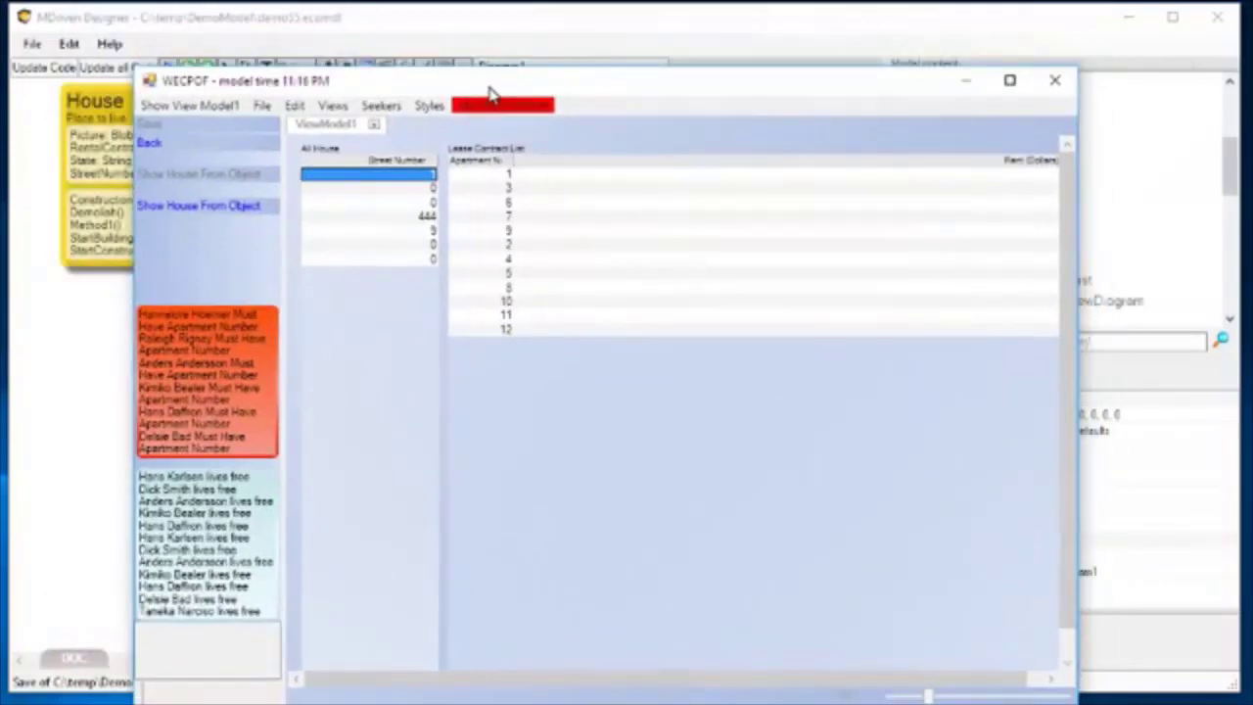
pyautogui.click(426, 29)
pyautogui.click(364, 66)
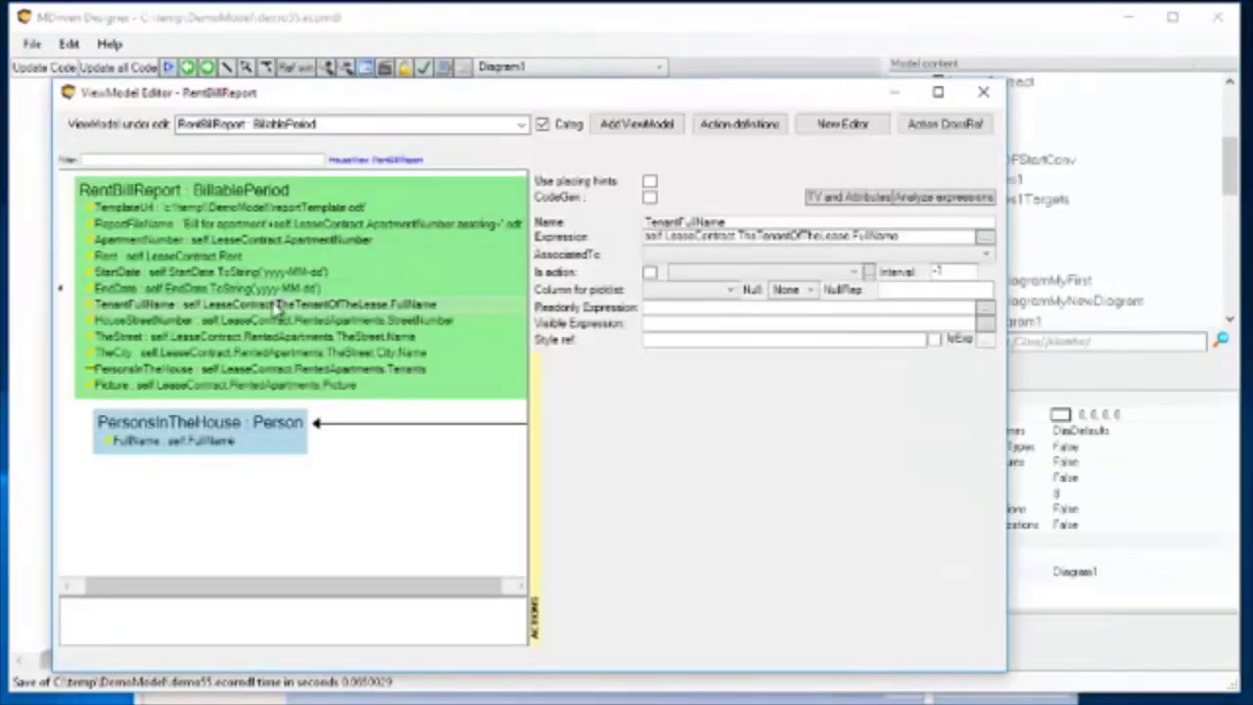
pyautogui.click(520, 124)
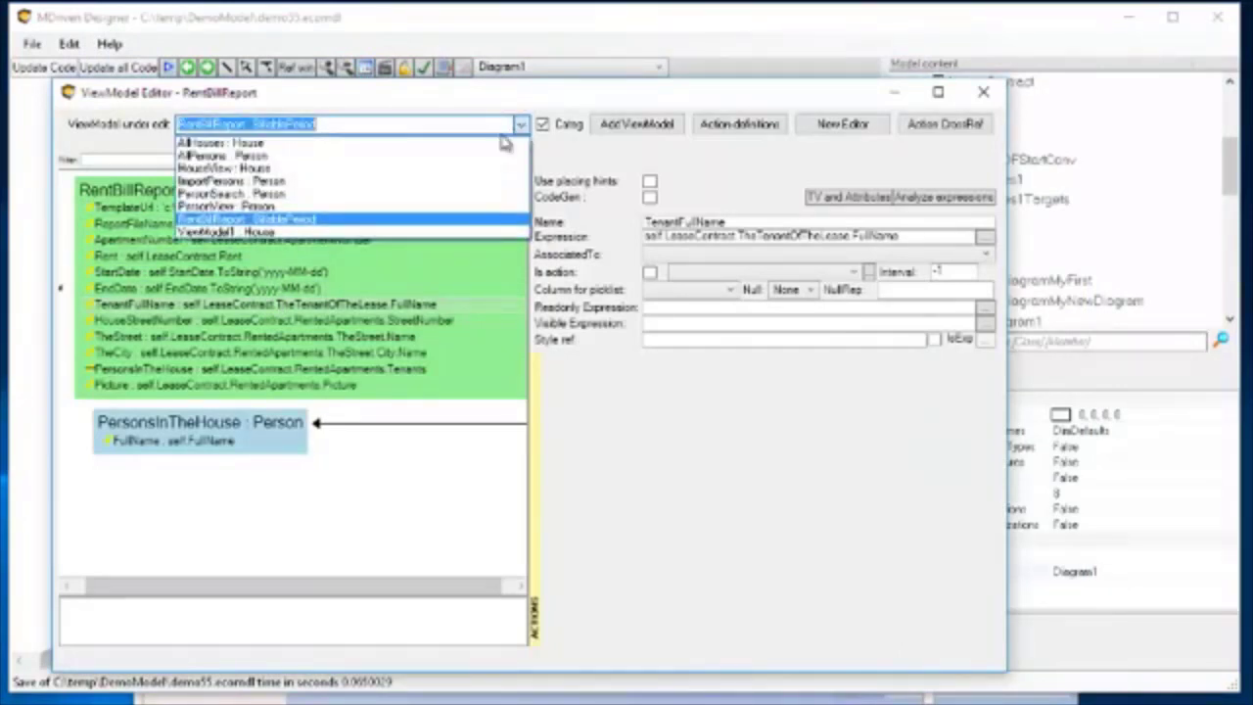
pyautogui.click(315, 232)
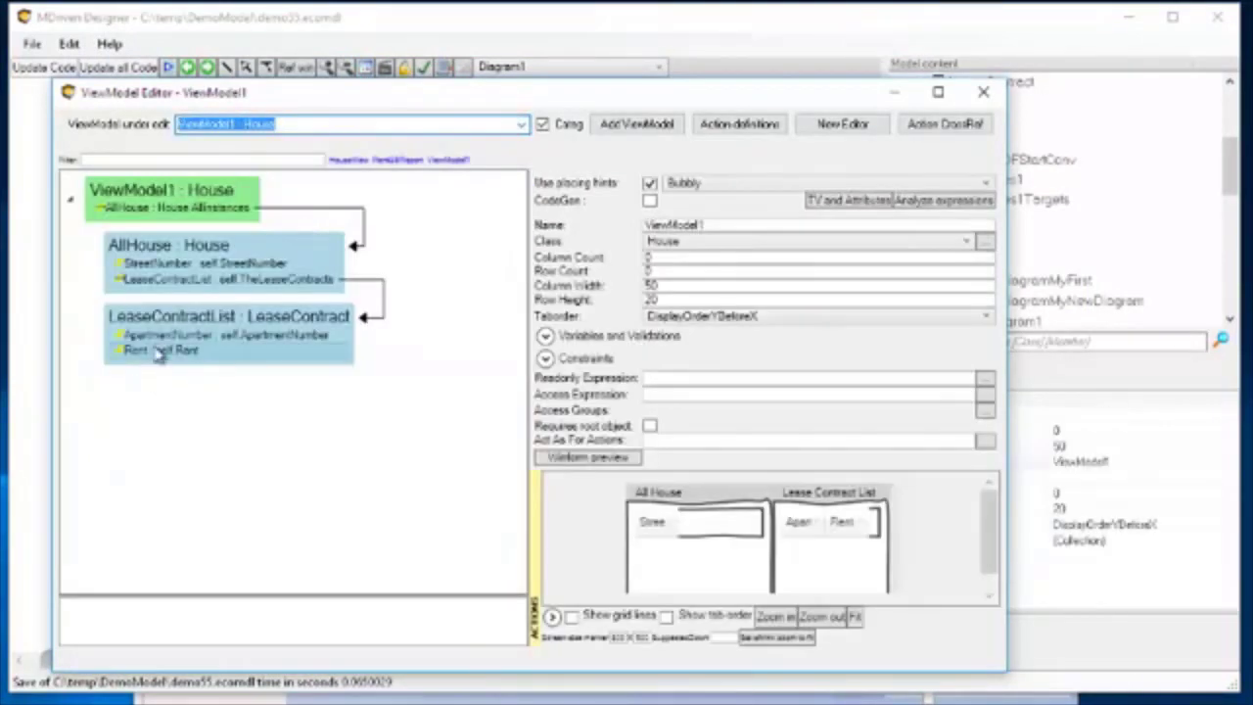
# Add a column to AllHouse in ViewModel1 that shows the Name of TheStreet.
pyautogui.click(149, 265)
pyautogui.rightClick(148, 264)
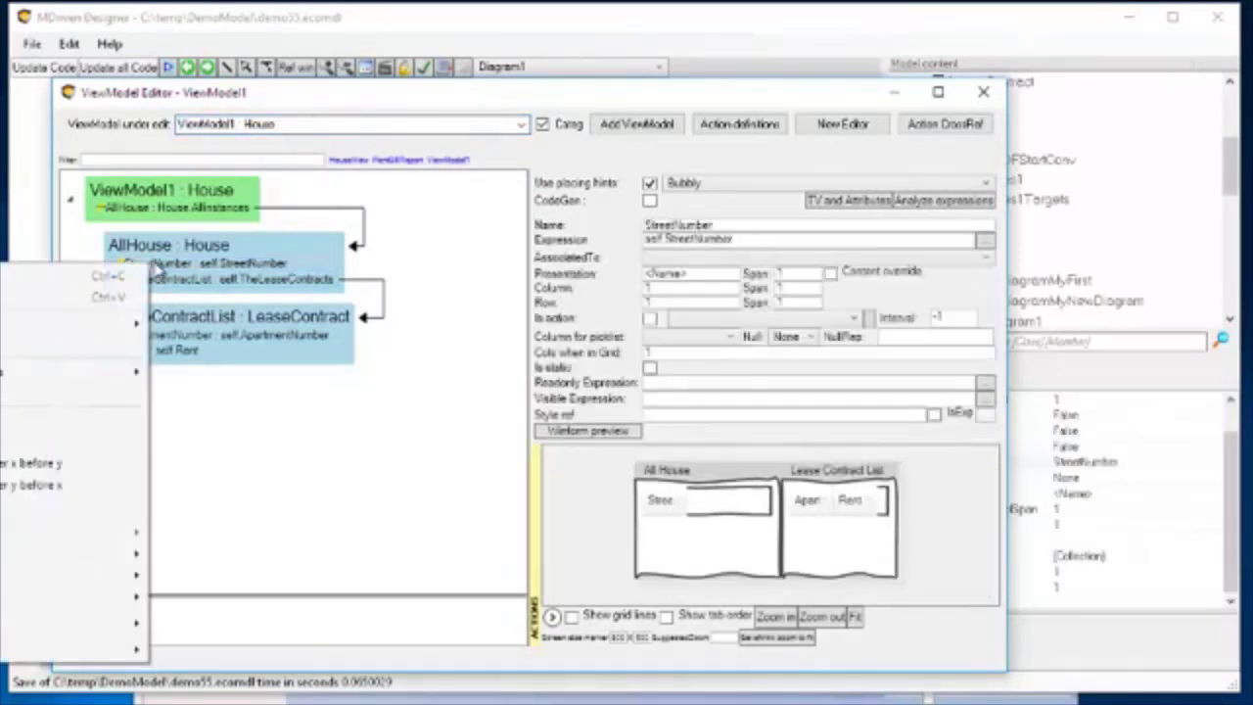
pyautogui.press('Escape')
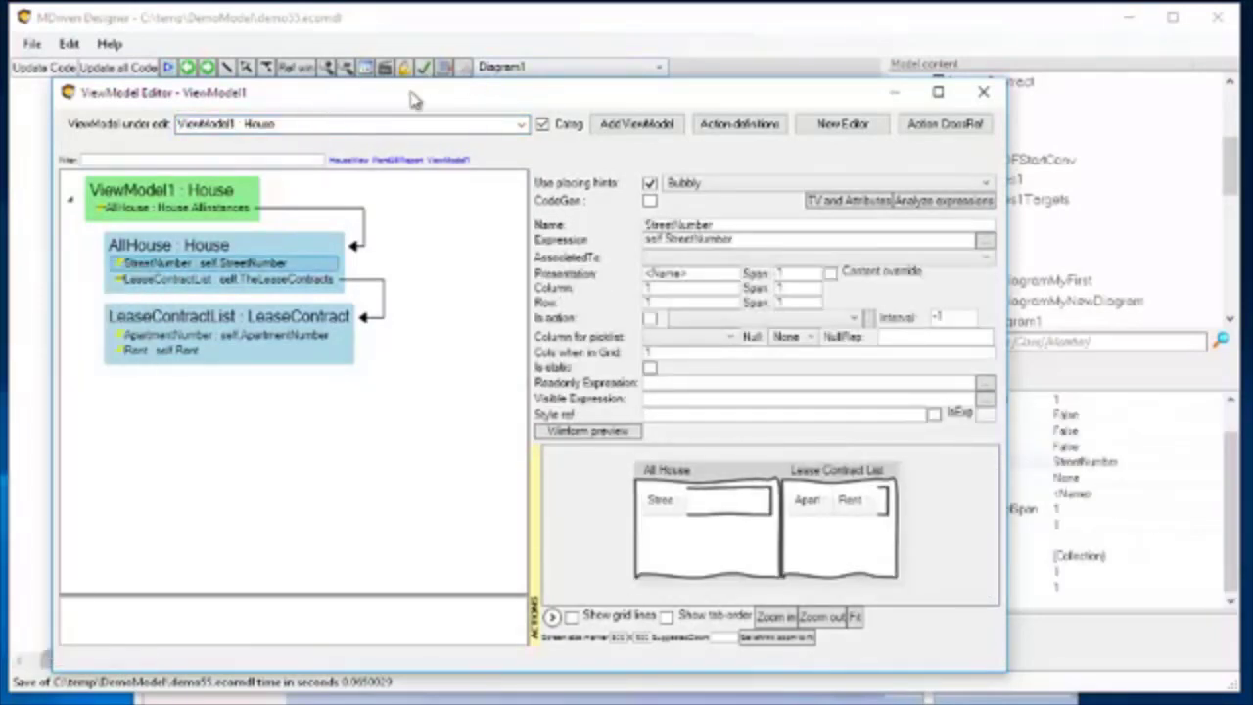
pyautogui.moveTo(411, 93); pyautogui.dragTo(655, 98)
pyautogui.rightClick(416, 260)
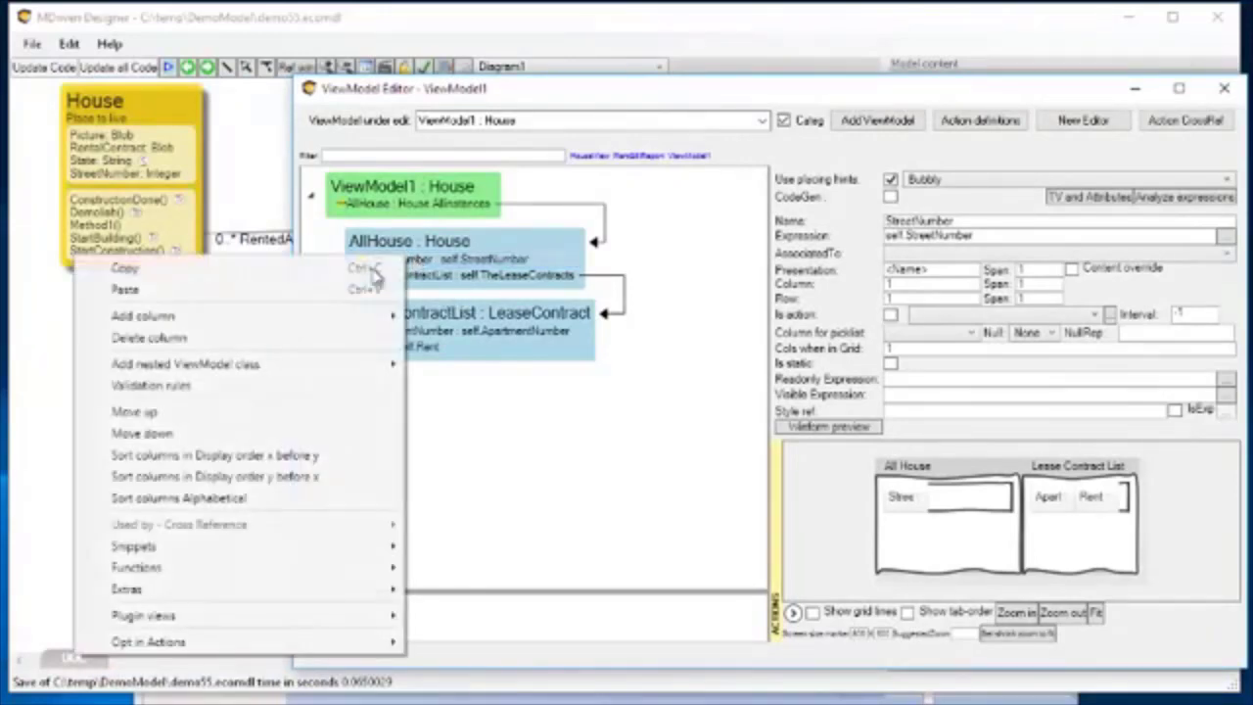
pyautogui.moveTo(238, 327)
pyautogui.click(524, 100)
pyautogui.moveTo(624, 105); pyautogui.dragTo(923, 93)
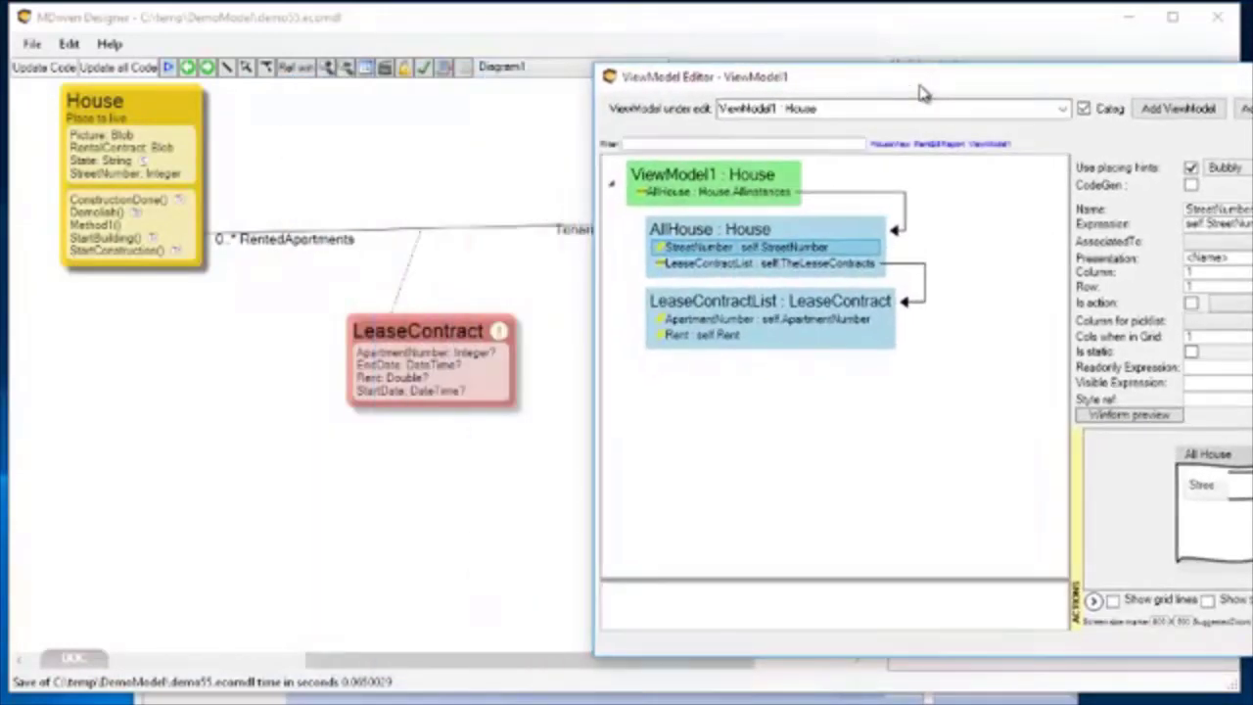
pyautogui.rightClick(706, 248)
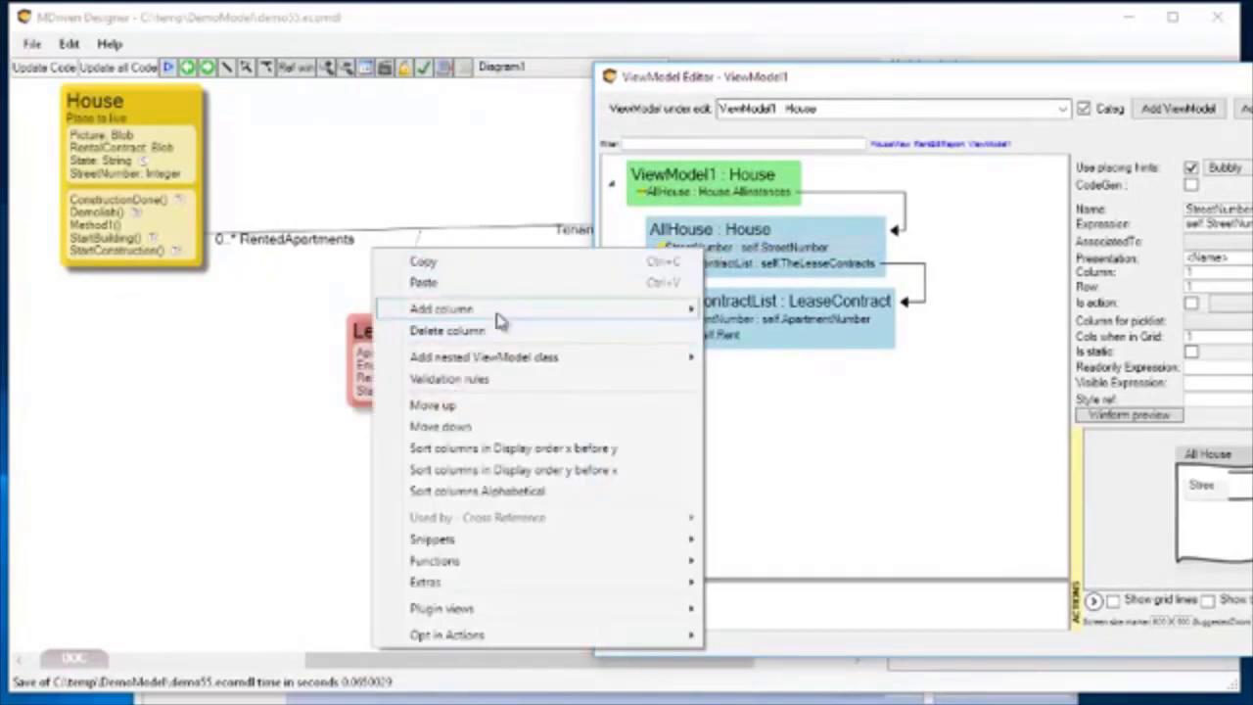
pyautogui.moveTo(439, 311)
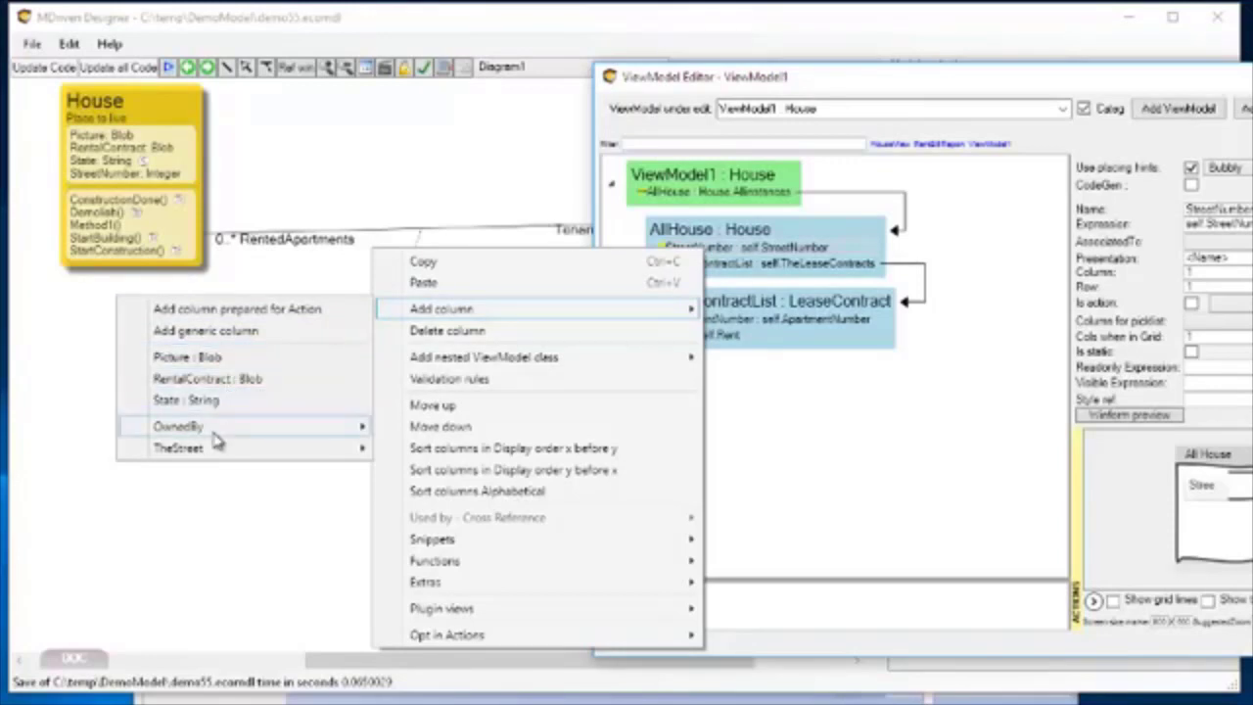
pyautogui.moveTo(214, 450)
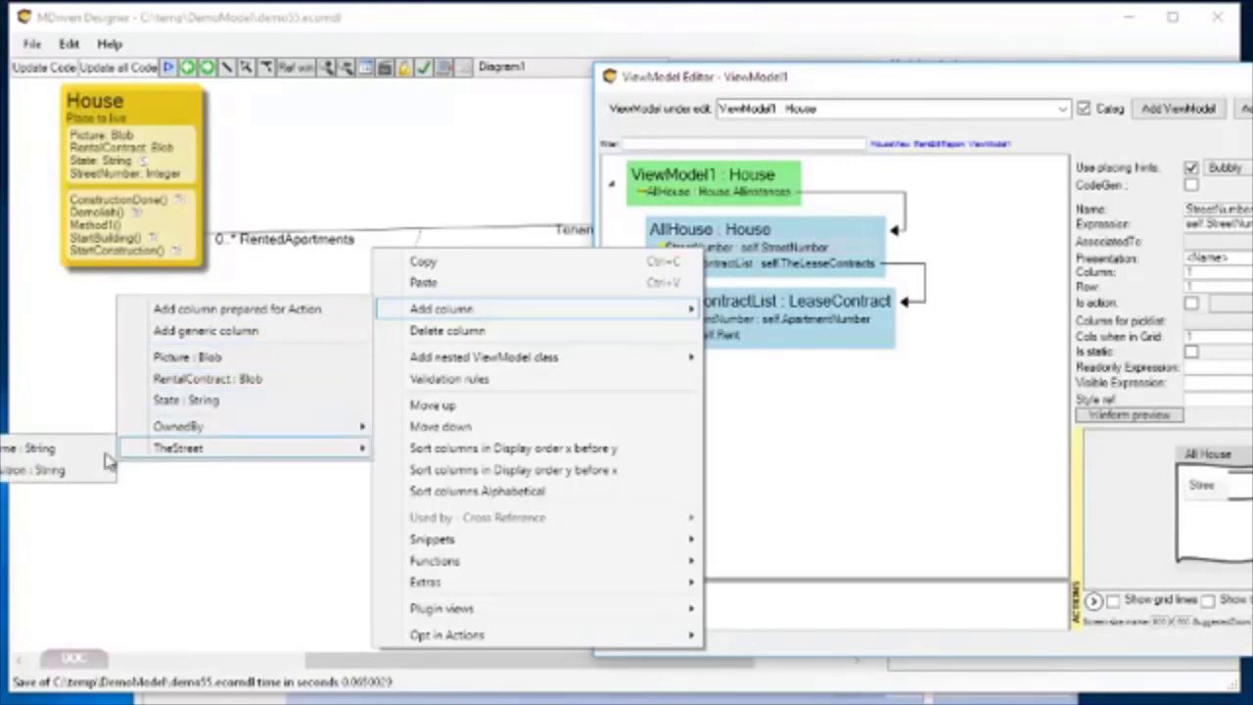
pyautogui.click(39, 447)
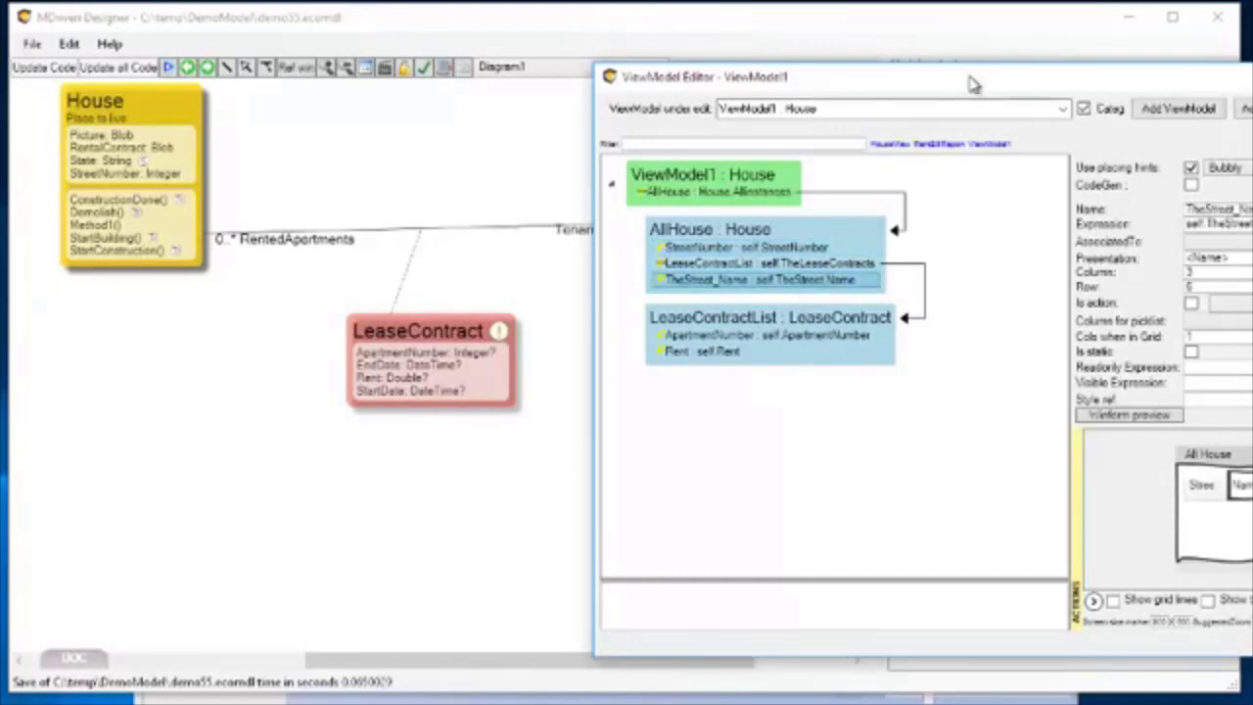
# Rename the new street name column as TheStreet.
pyautogui.moveTo(970, 78); pyautogui.dragTo(515, 76)
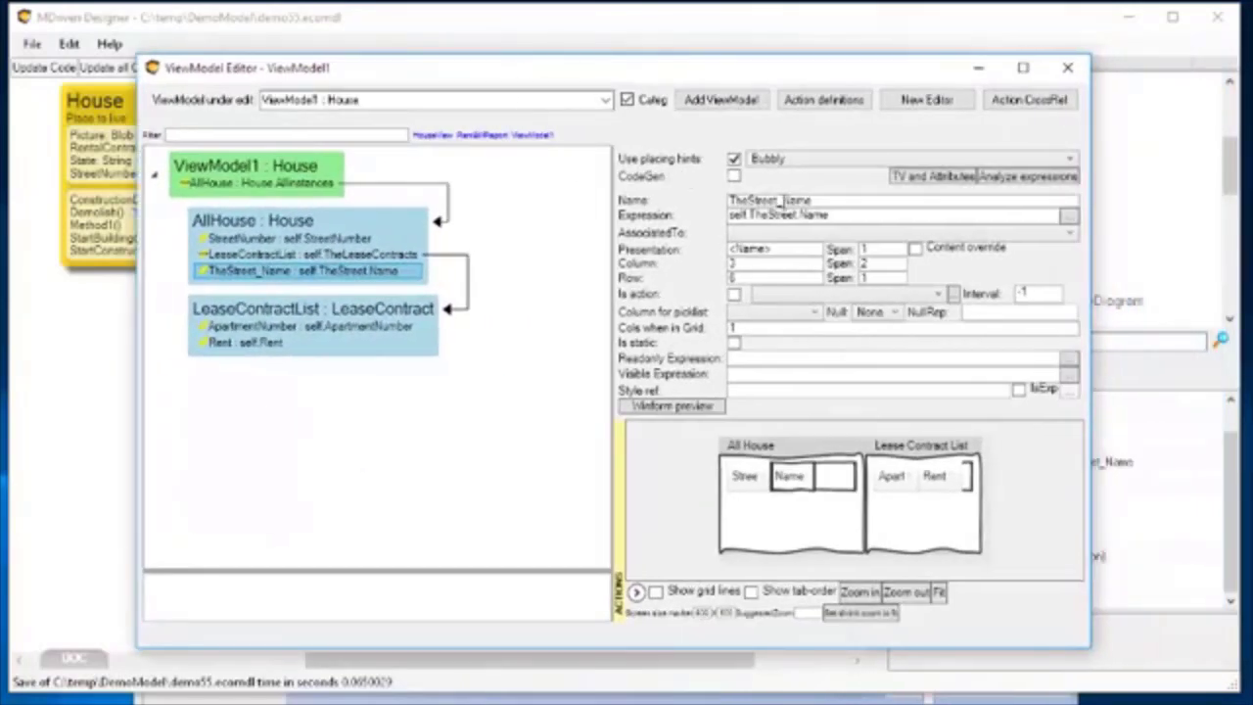
pyautogui.moveTo(780, 200); pyautogui.dragTo(919, 193)
pyautogui.press('BackSpace')
pyautogui.press('Tab')
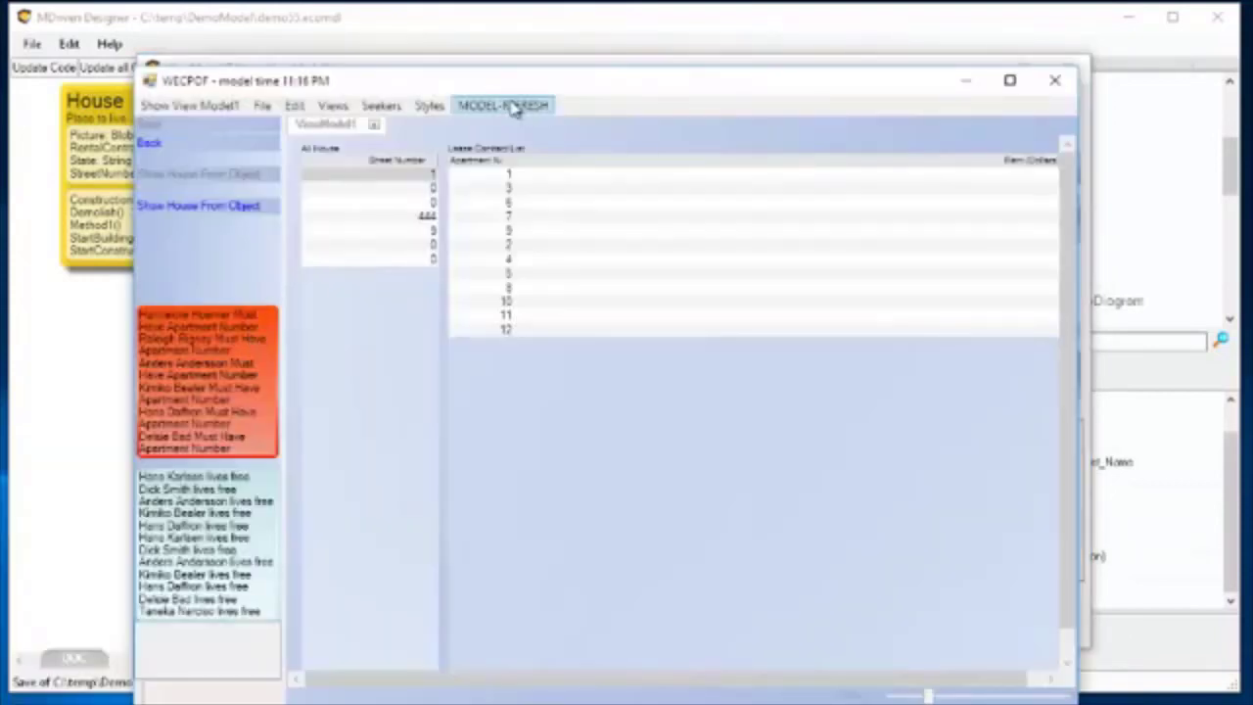
# Refresh the model in the running prototype, reopen ViewModel1 and select the house with street number 1 and its first lease contract.
pyautogui.click(511, 107)
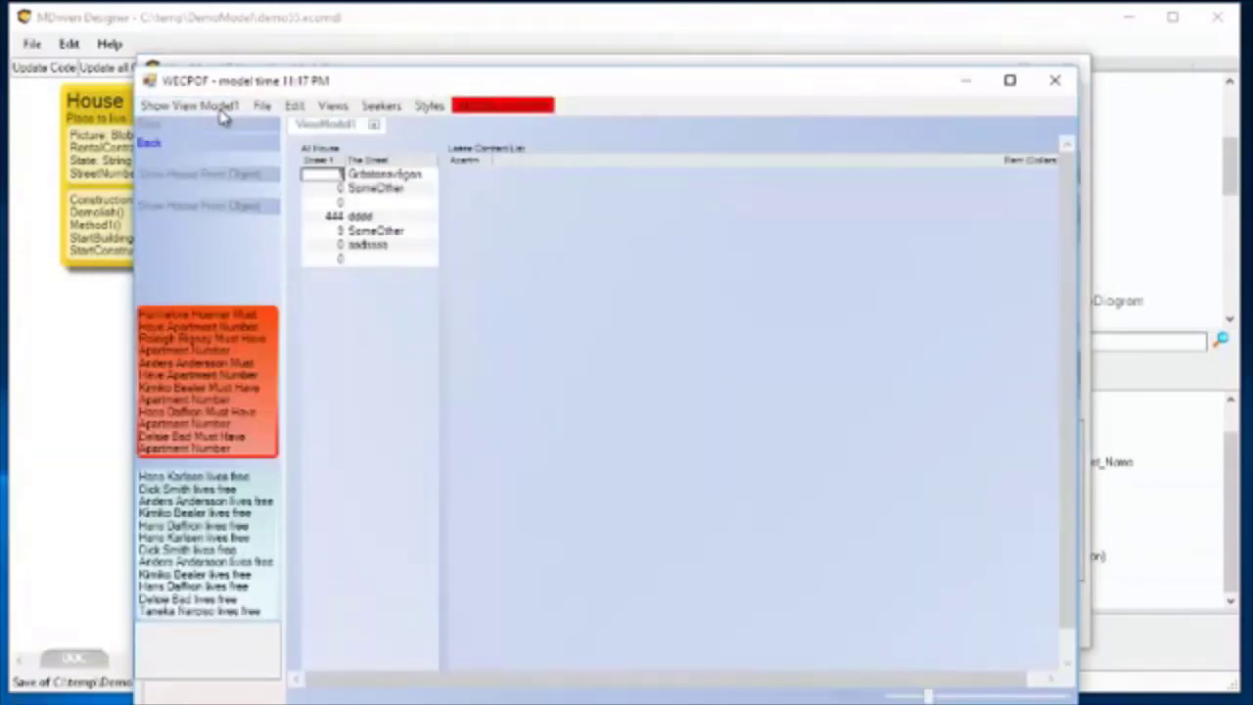
pyautogui.click(216, 118)
pyautogui.click(381, 176)
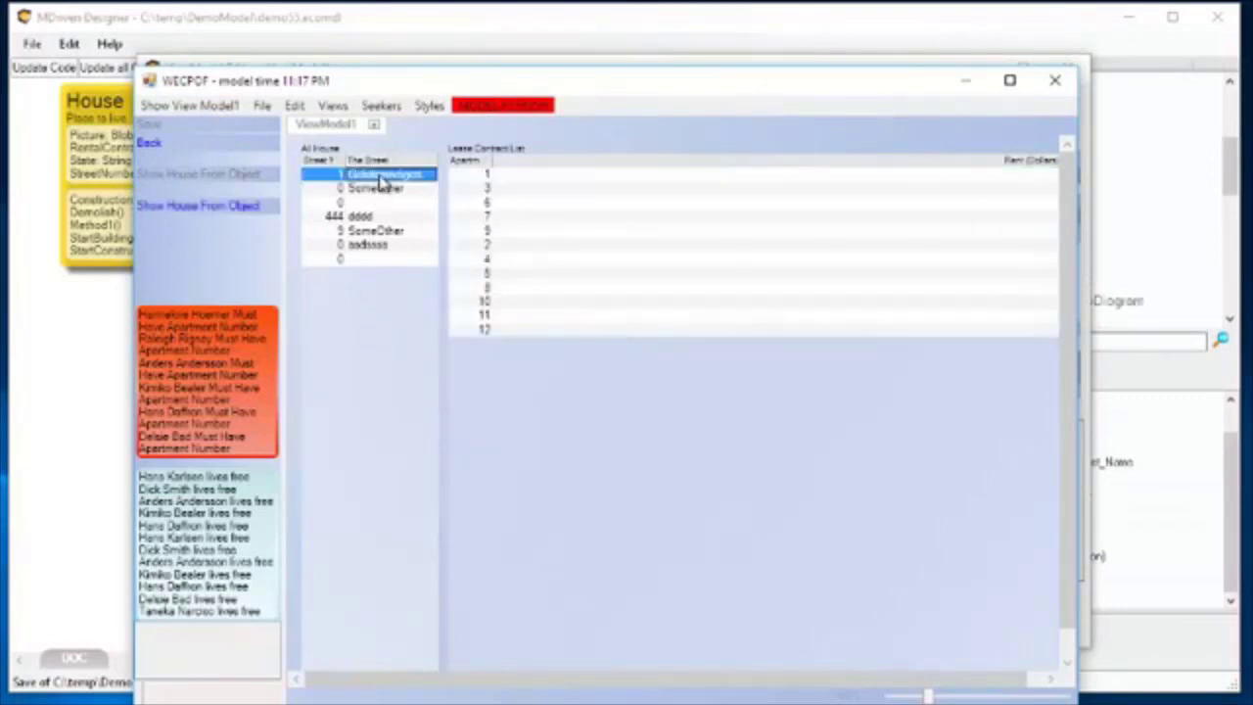
pyautogui.click(489, 174)
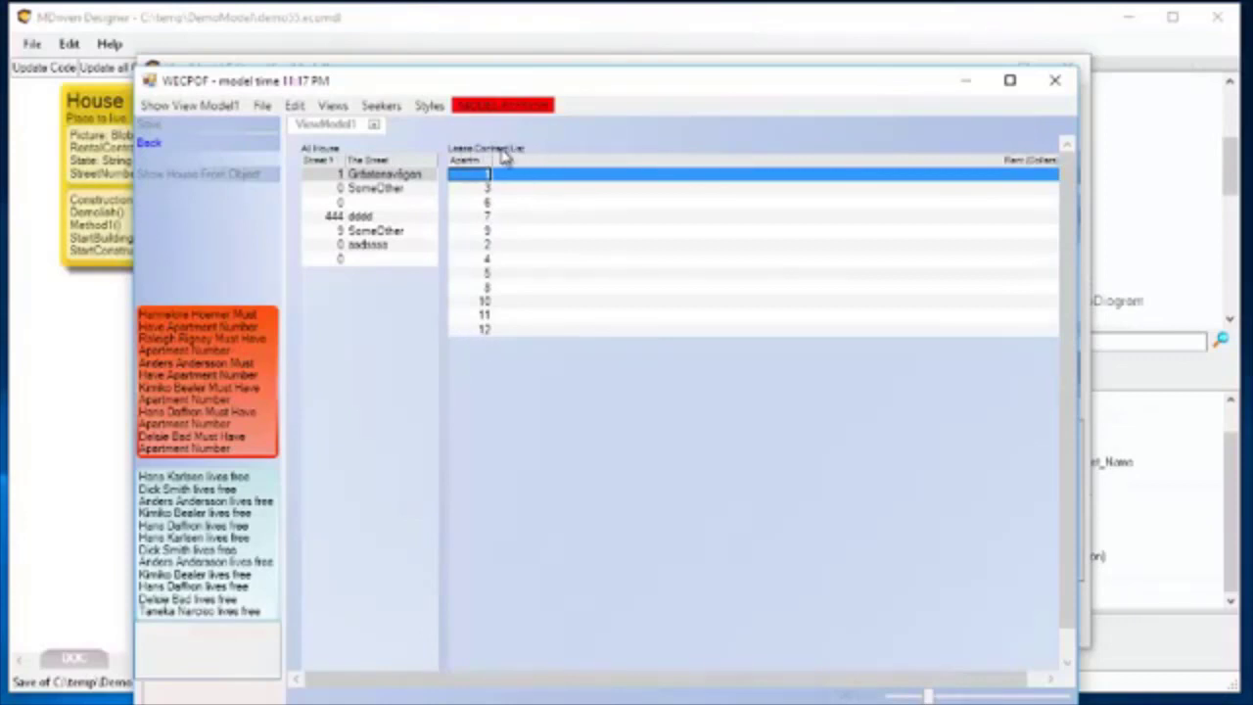
# Go back to the ViewModel Editor and add a generic column to LeaseContractList in ViewModel1.
pyautogui.moveTo(440, 92); pyautogui.dragTo(424, 199)
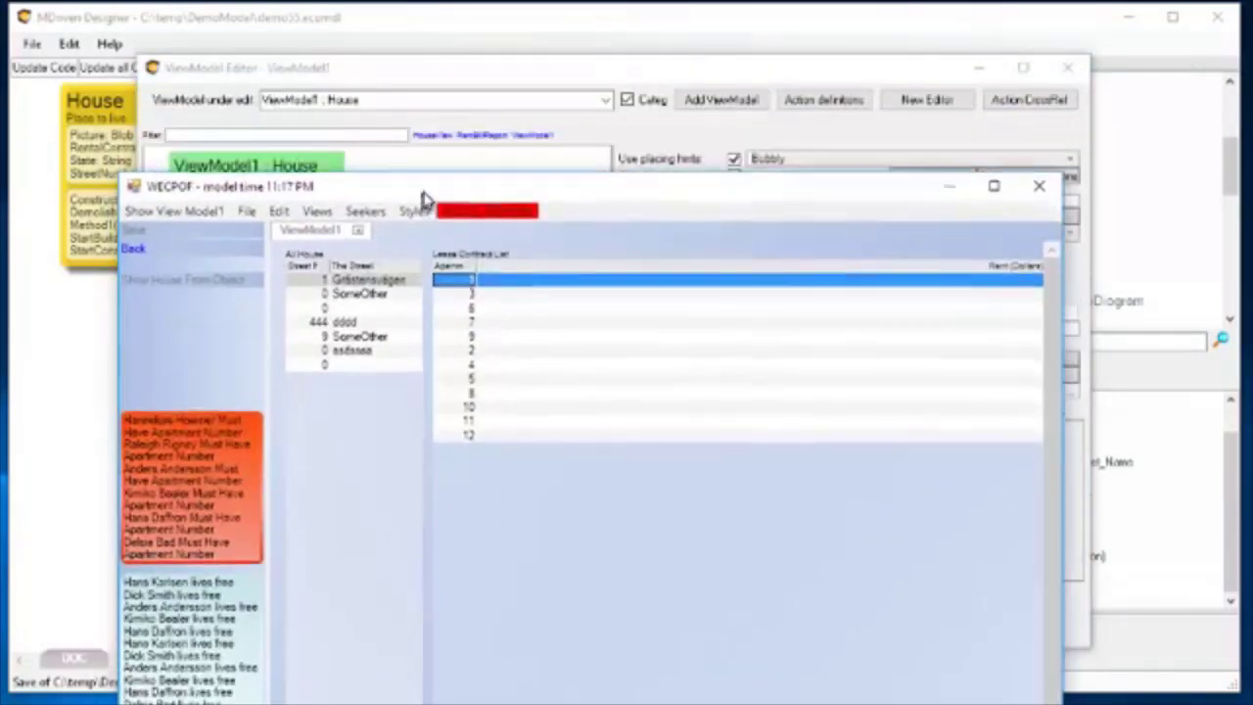
pyautogui.click(506, 79)
pyautogui.click(265, 344)
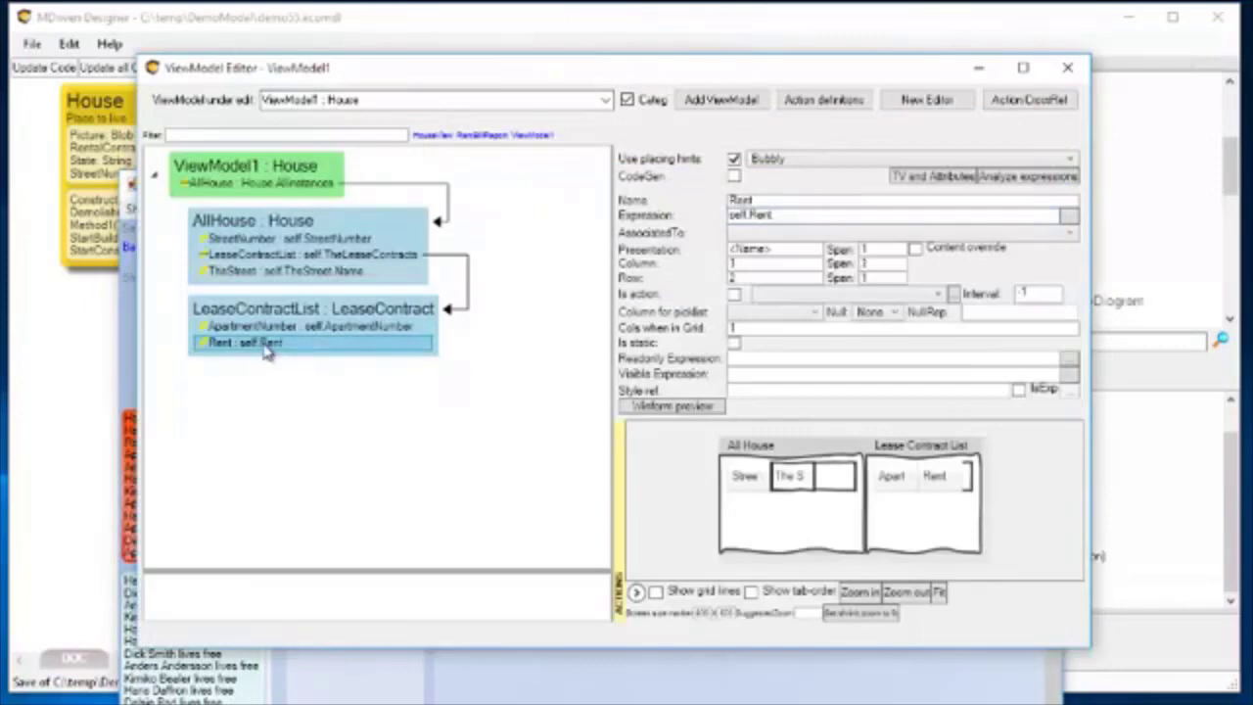
pyautogui.rightClick(265, 350)
pyautogui.moveTo(515, 76); pyautogui.dragTo(894, 40)
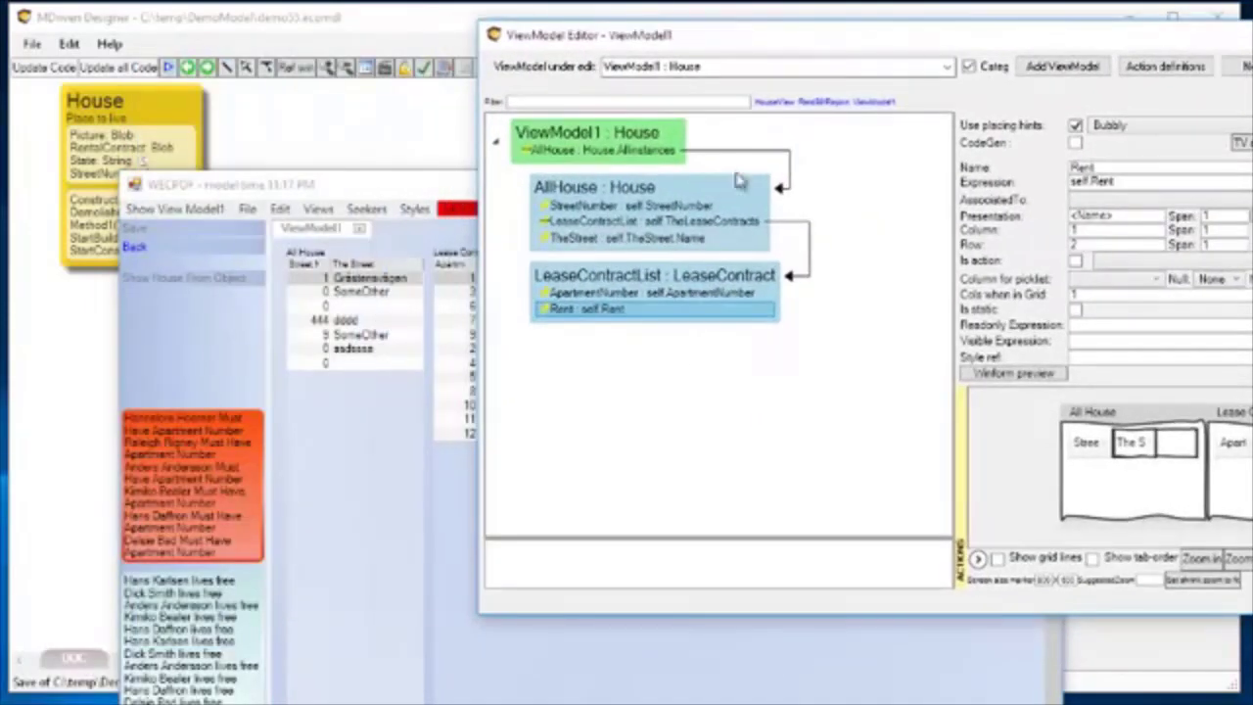
pyautogui.rightClick(584, 315)
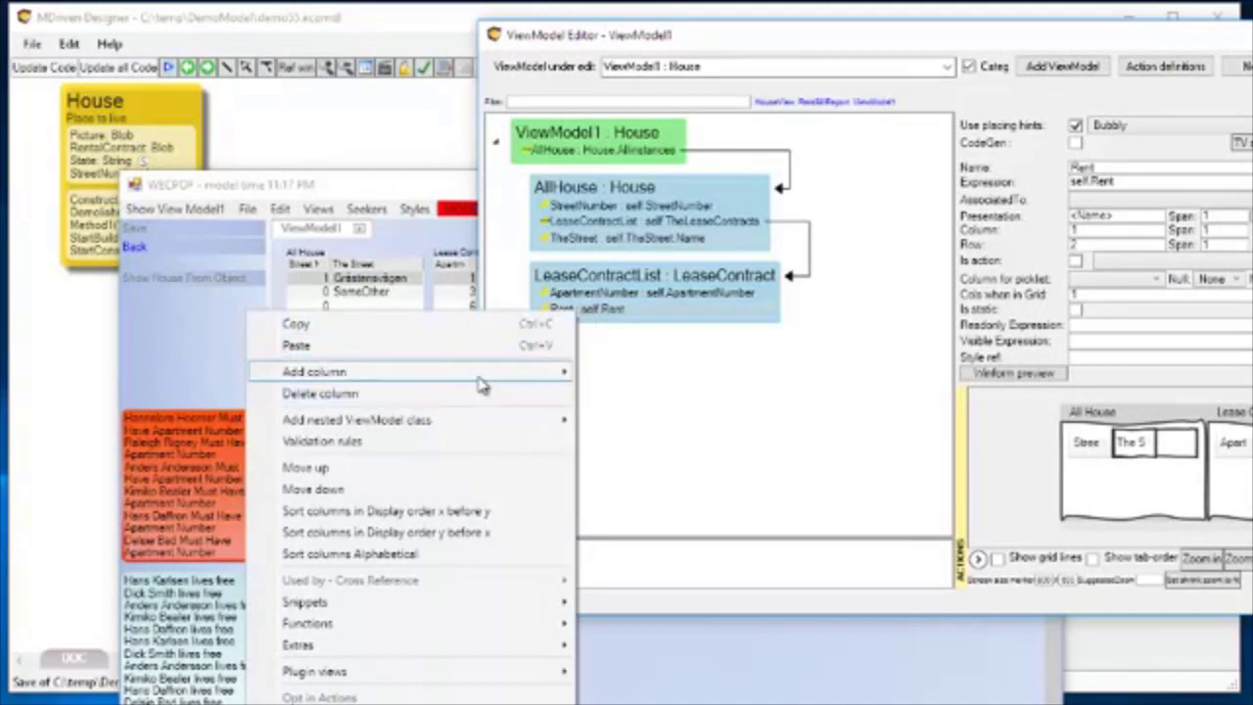
pyautogui.moveTo(482, 385)
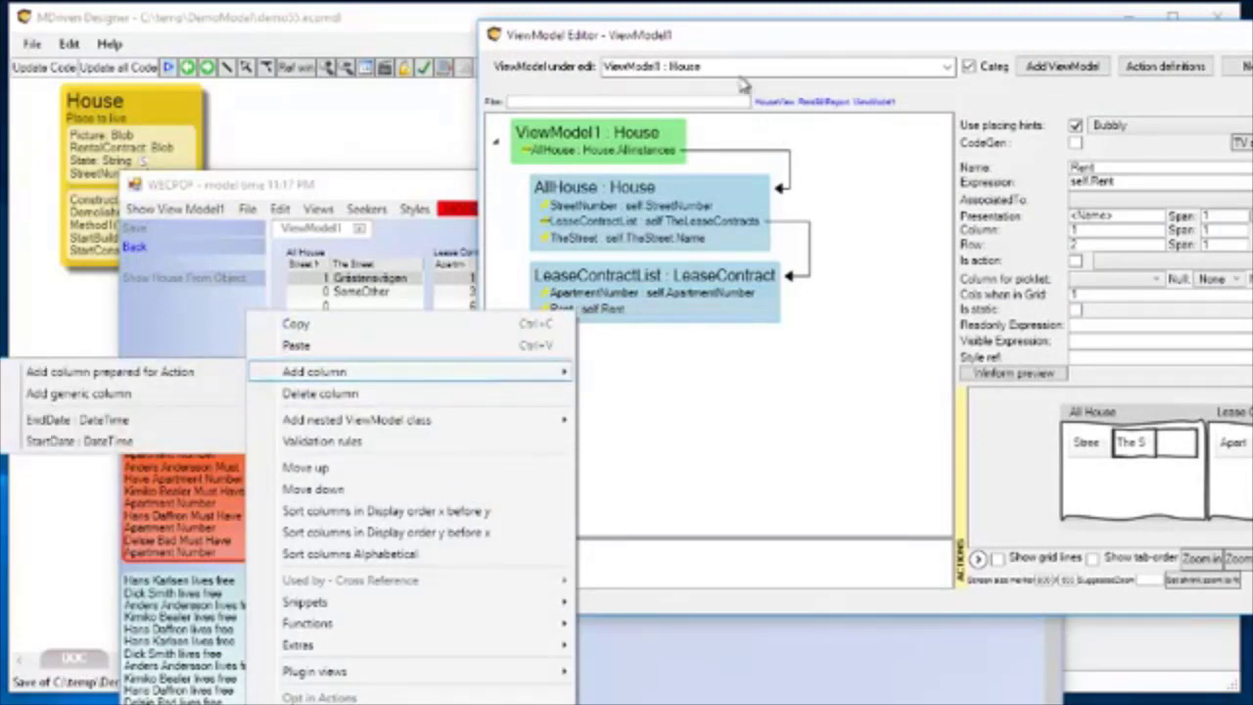
pyautogui.moveTo(725, 34); pyautogui.dragTo(806, 30)
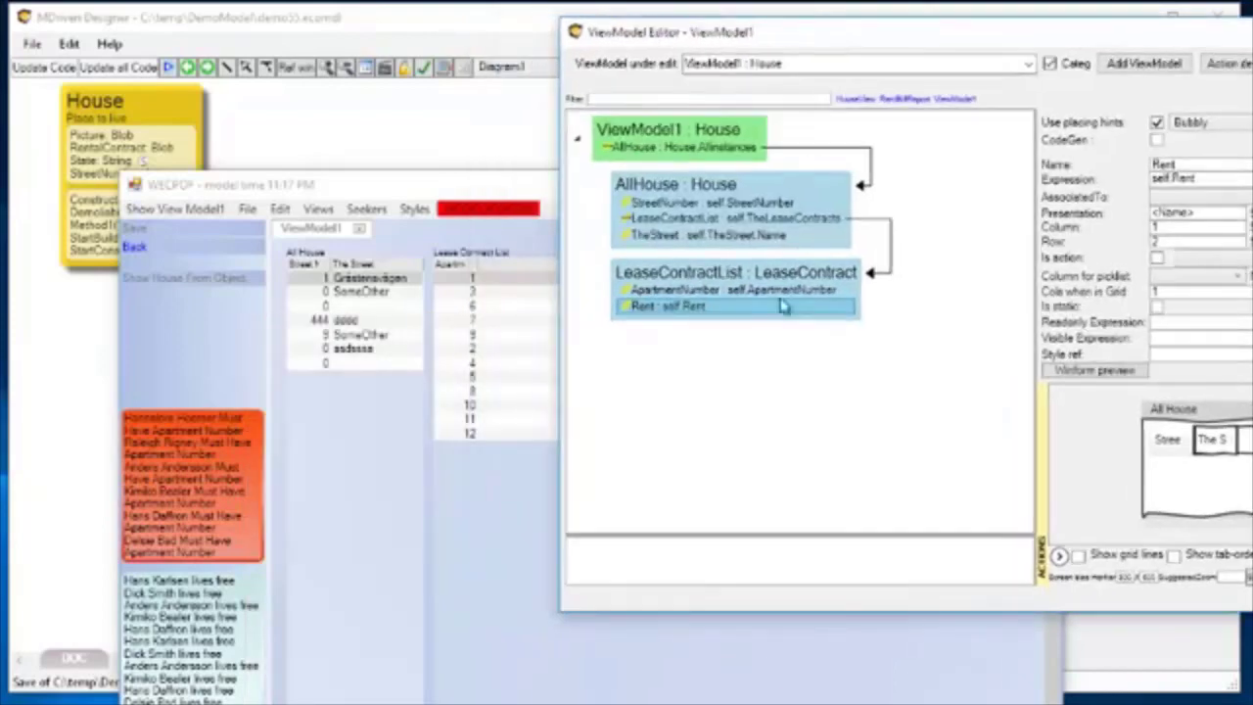
pyautogui.rightClick(703, 307)
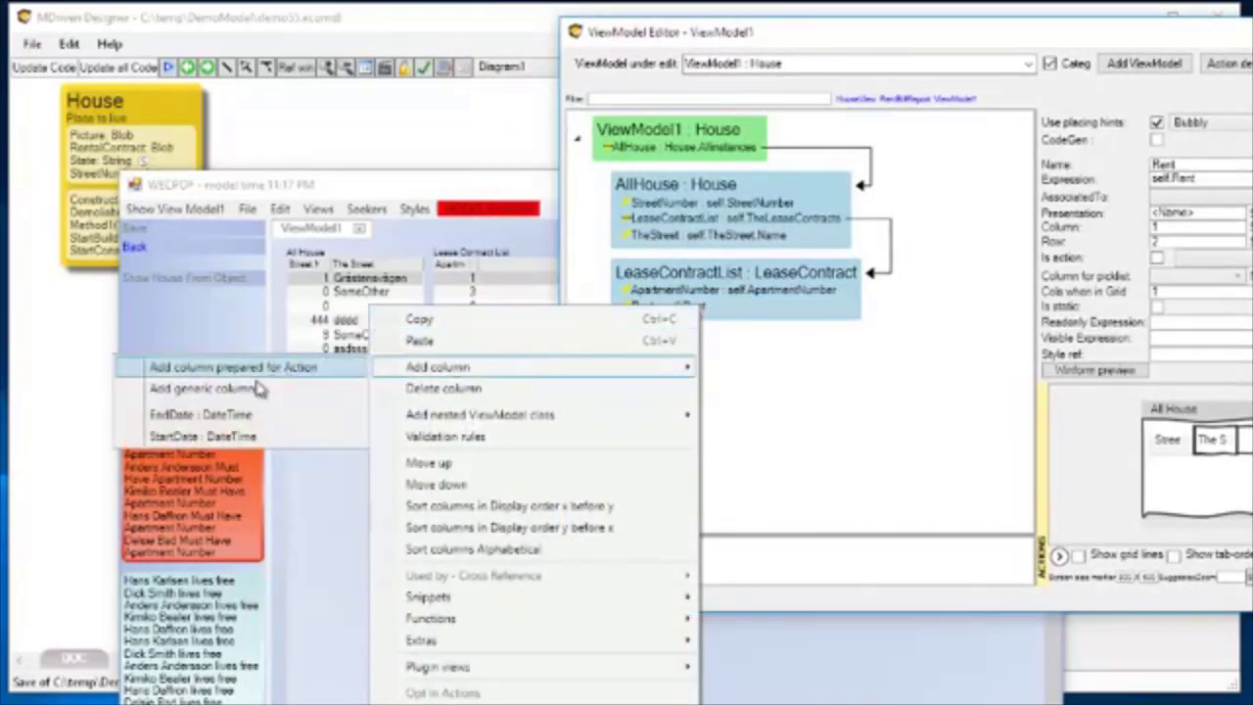
pyautogui.click(240, 390)
pyautogui.click(667, 323)
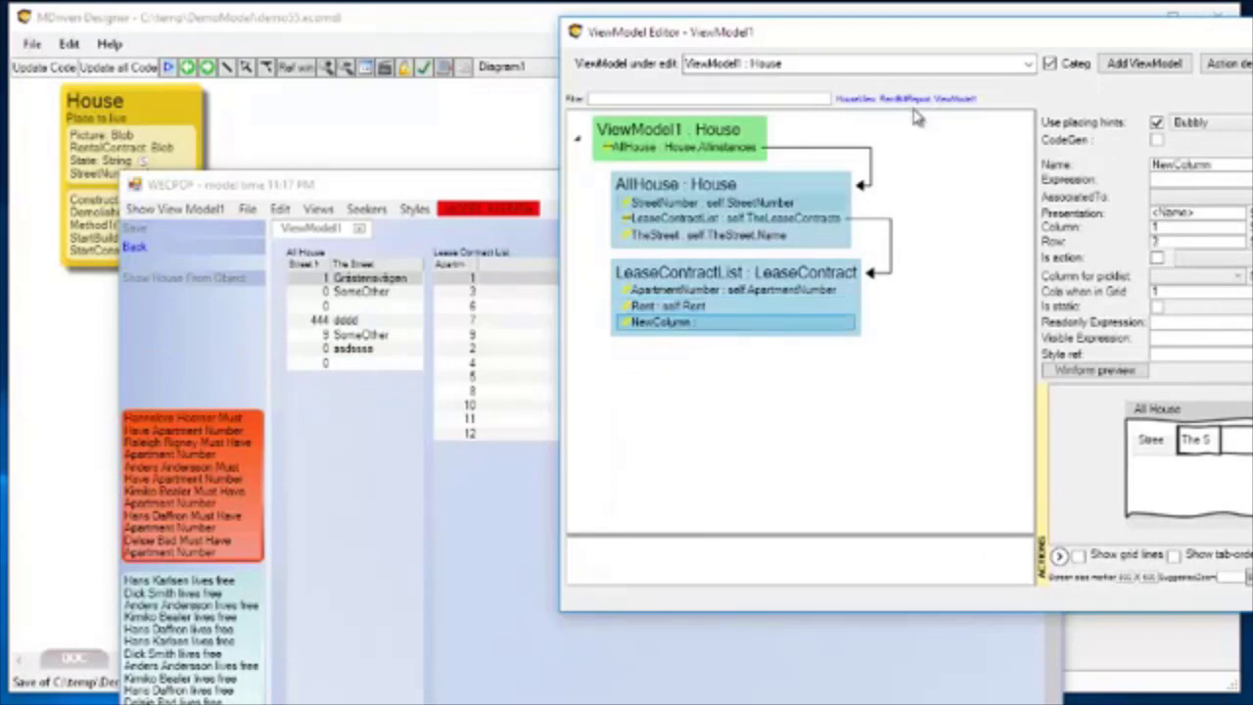
# Set the new LeaseContractList column's expression to self.TheTenantOfTheLease.FullName.
pyautogui.moveTo(945, 42); pyautogui.dragTo(524, 57)
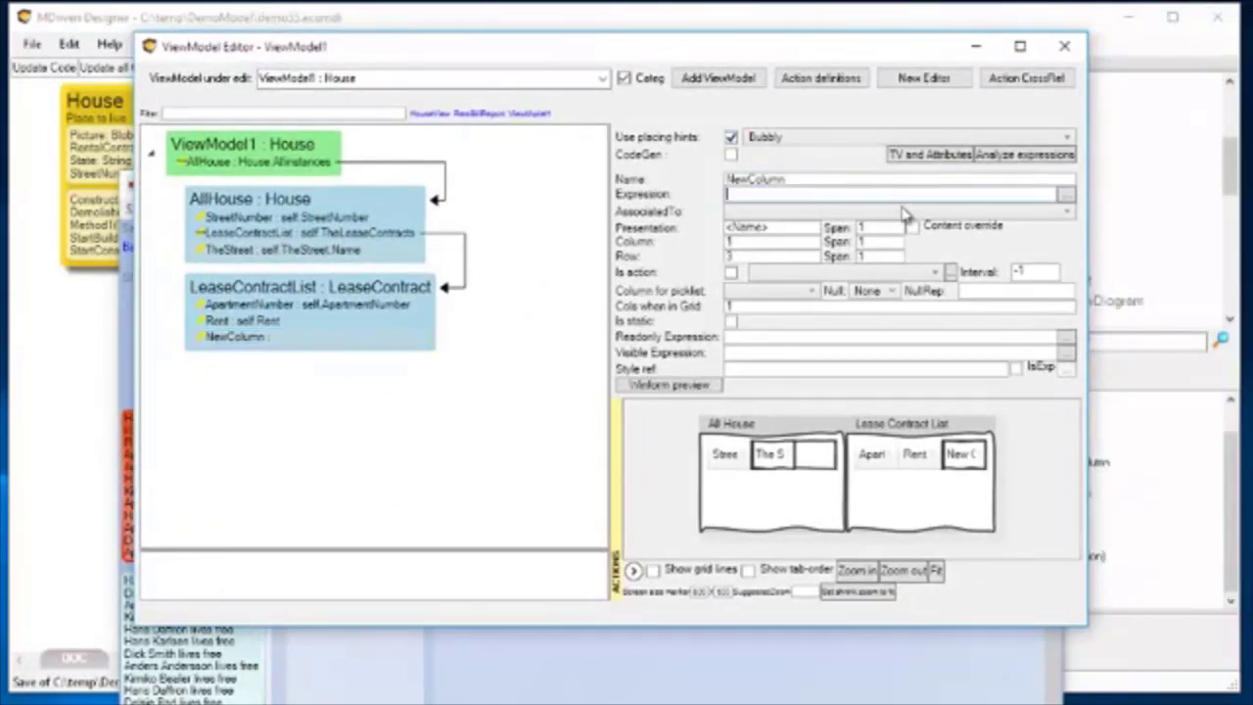
pyautogui.click(1065, 195)
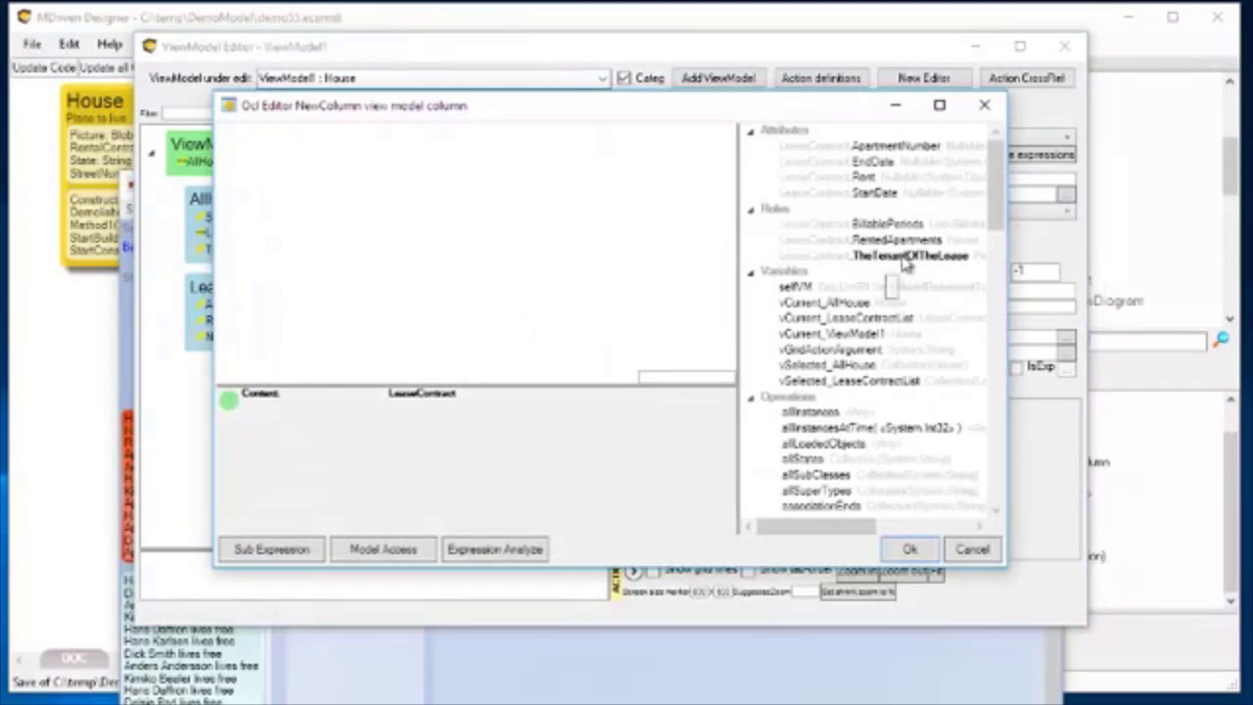
pyautogui.doubleClick(891, 256)
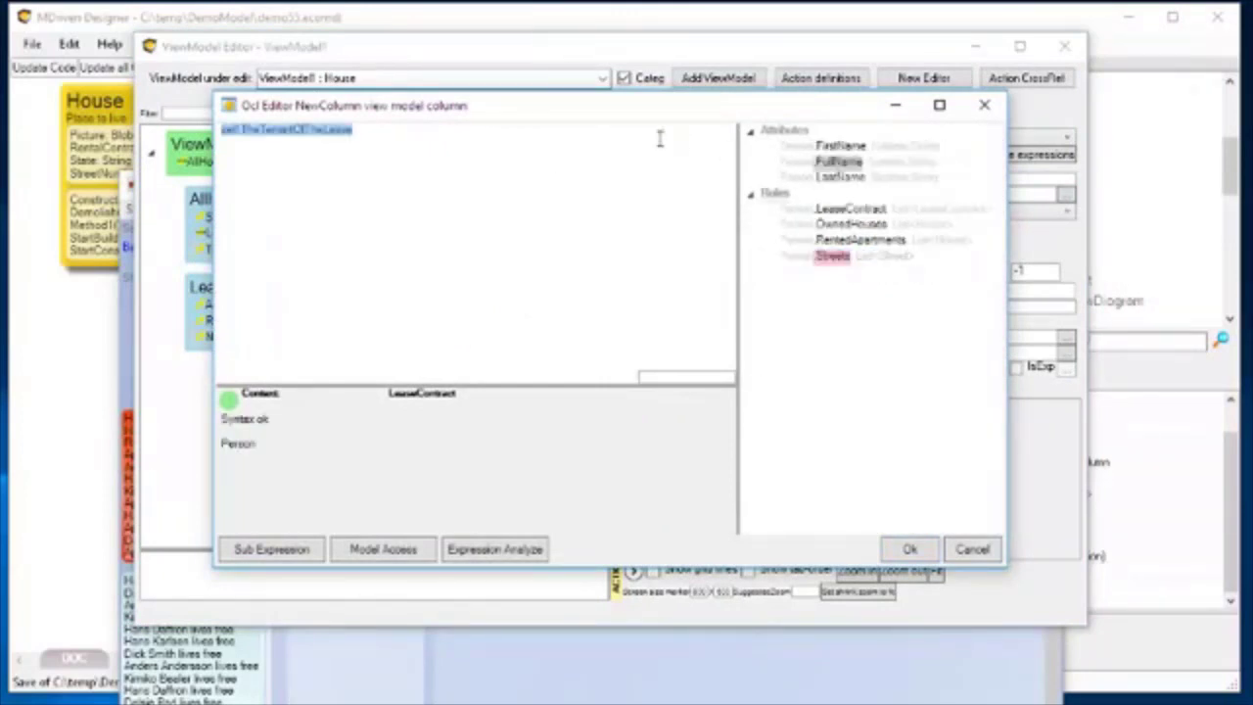
pyautogui.doubleClick(837, 160)
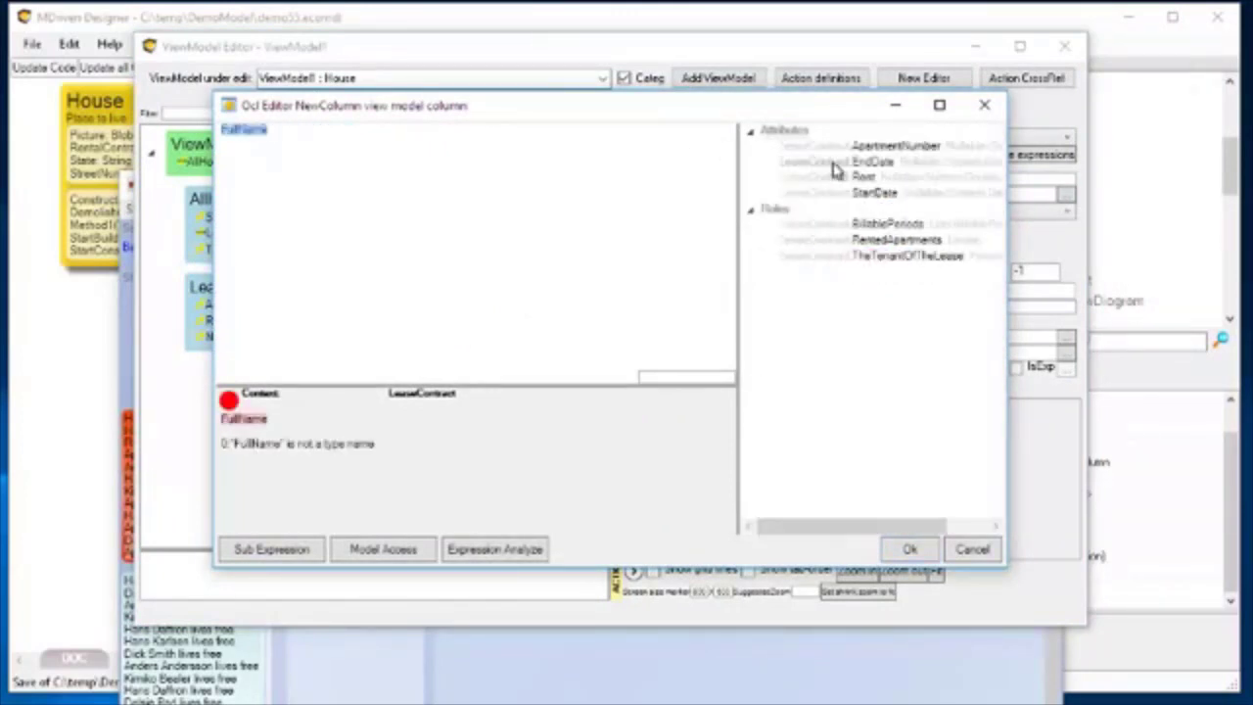
pyautogui.hotkey('ctrl', 'z')
pyautogui.click(389, 129)
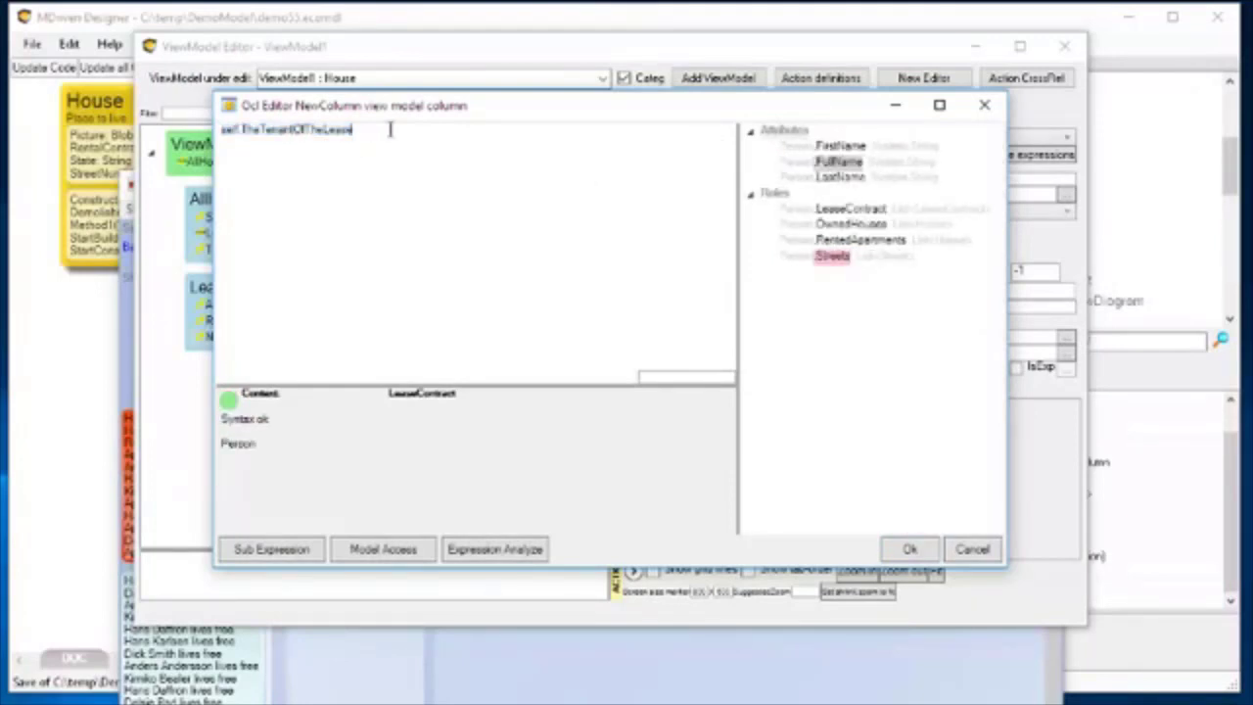
pyautogui.write('.Full')
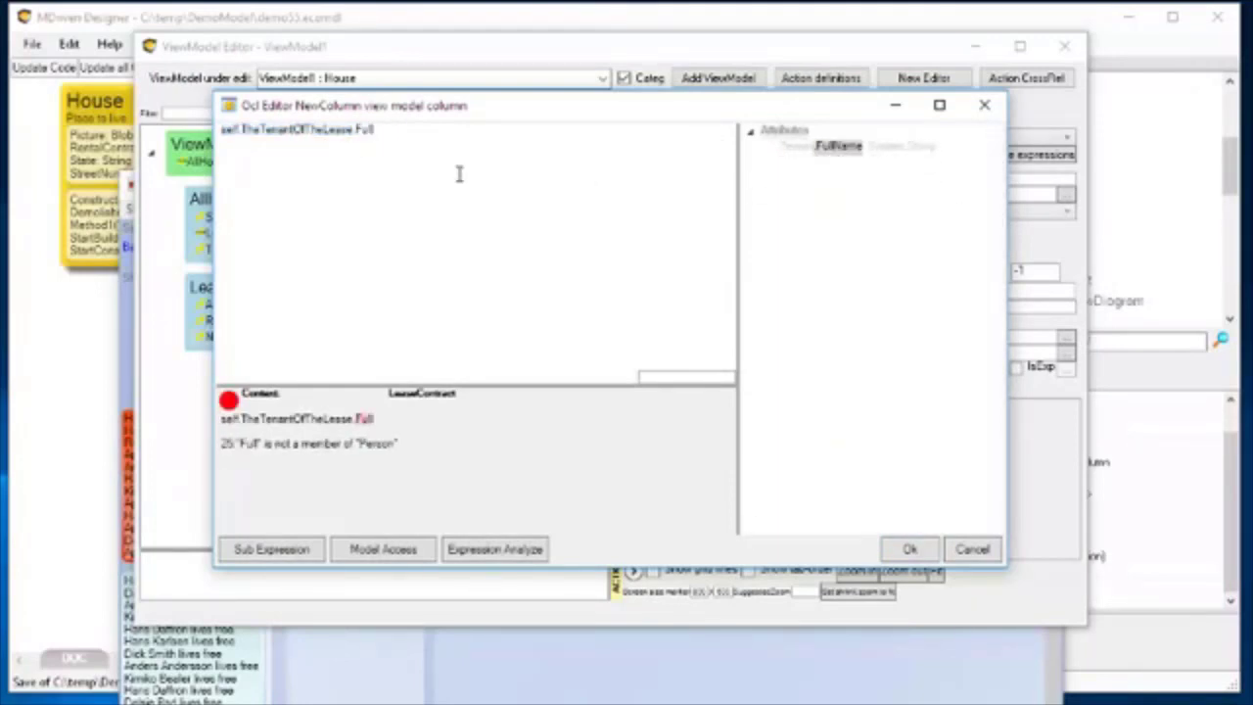
pyautogui.hotkey('ctrl', 'space')
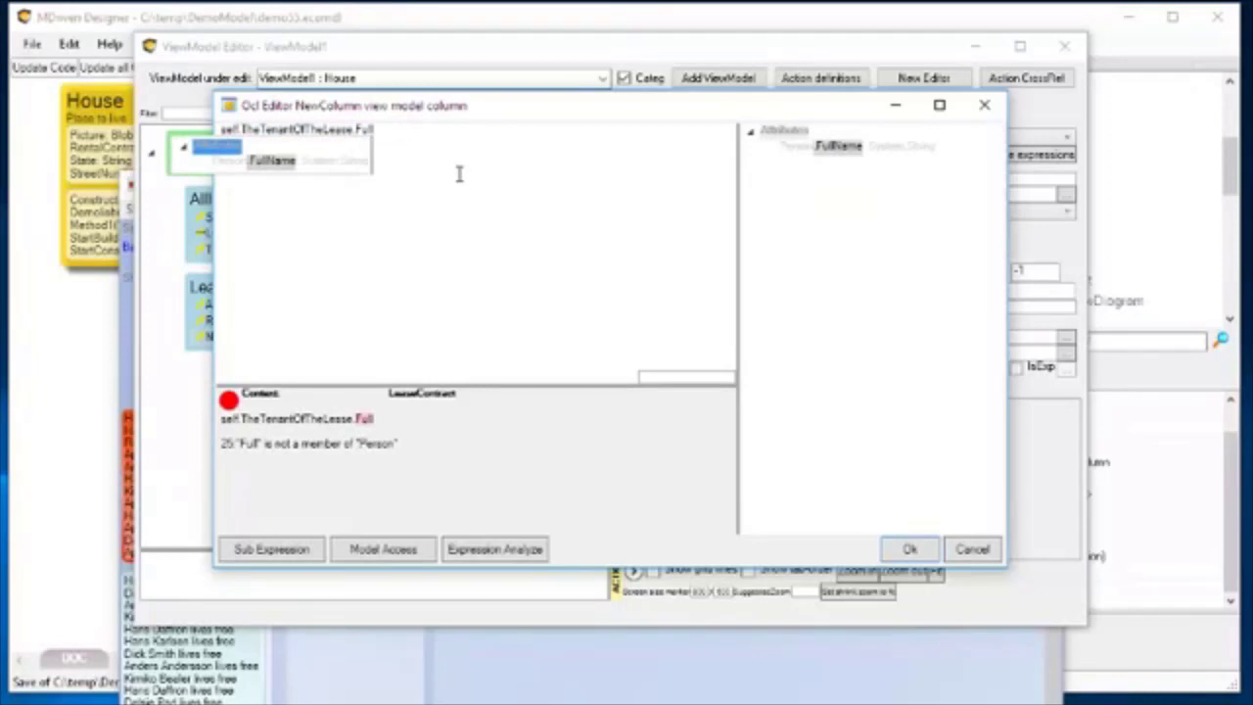
pyautogui.press('Down')
pyautogui.press('Return')
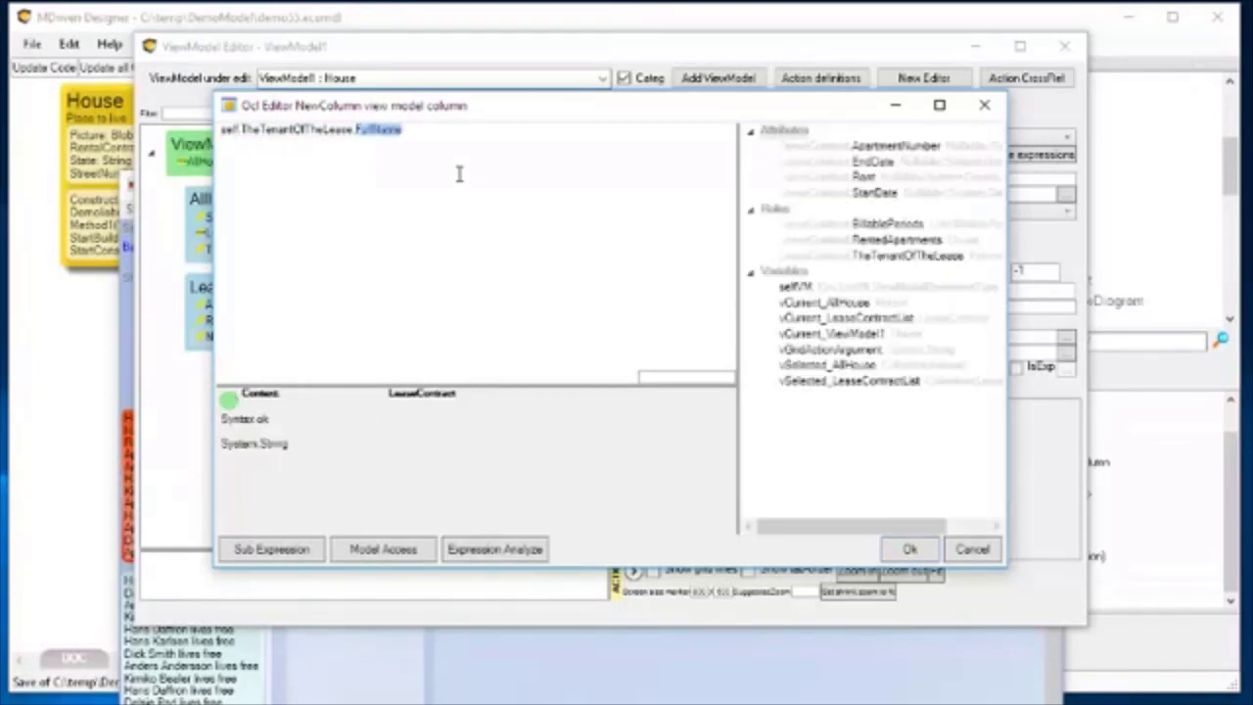
pyautogui.click(893, 554)
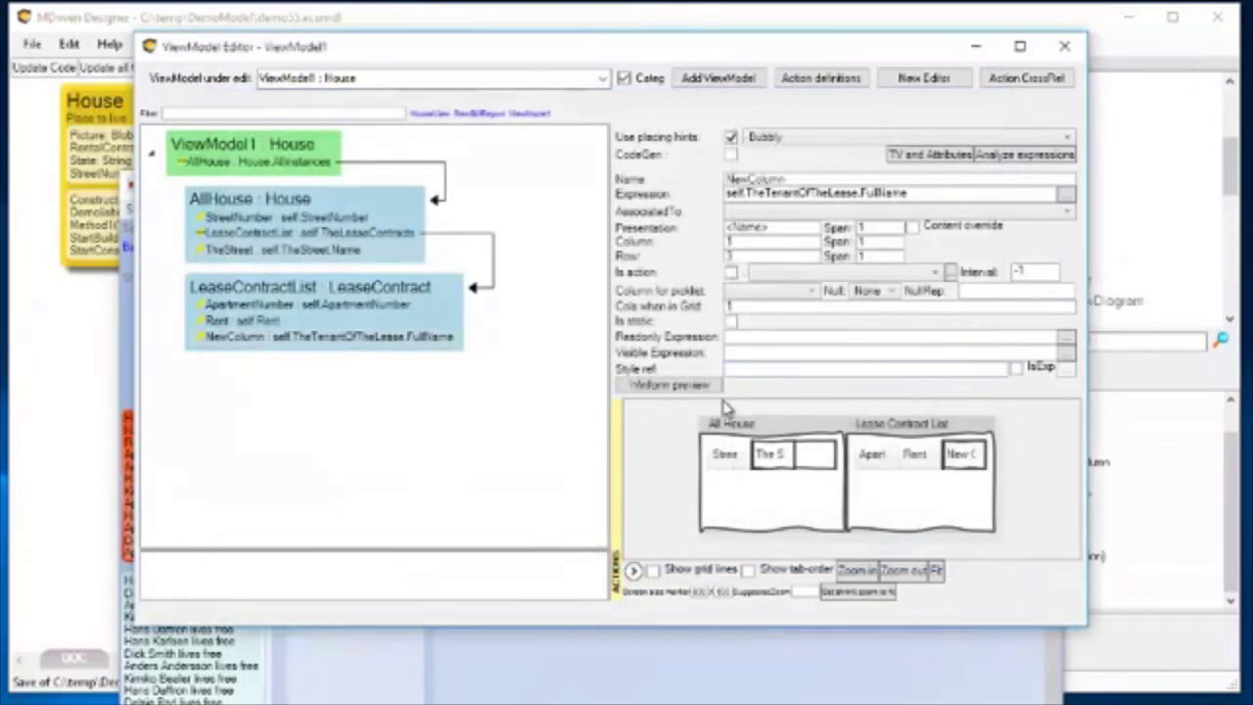
# Rename the tenant column in LeaseContractList as FullName.
pyautogui.click(235, 340)
pyautogui.moveTo(861, 194); pyautogui.dragTo(954, 199)
pyautogui.hotkey('ctrl', 'c')
pyautogui.doubleClick(787, 179)
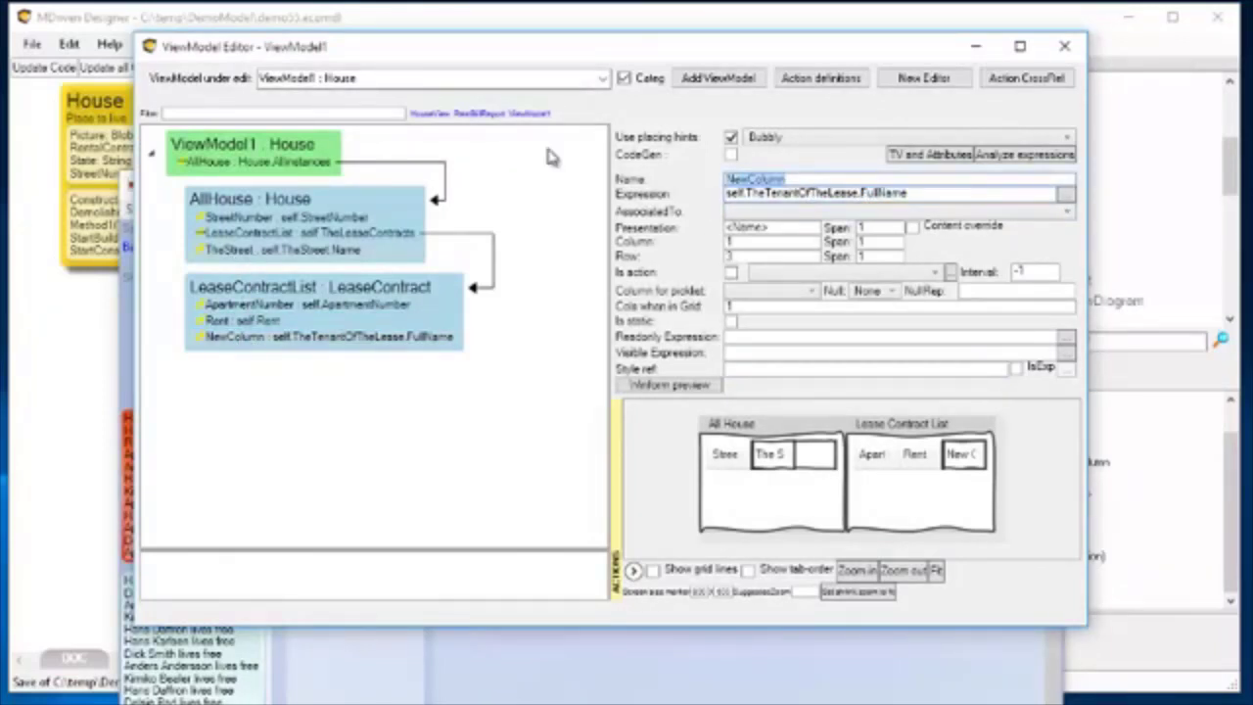
pyautogui.hotkey('ctrl', 'v')
pyautogui.press('Tab')
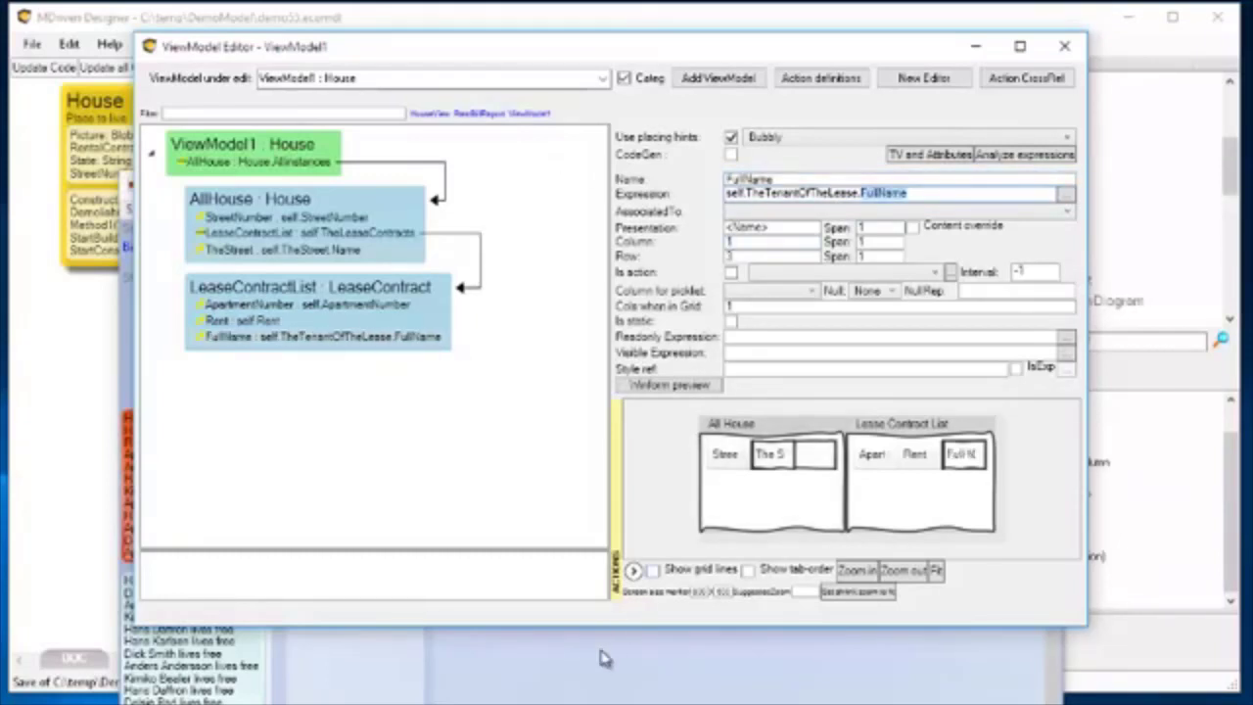
# Reopen ViewModel1 in the running prototype and select the house with street number 1 and its first lease contract.
pyautogui.click(601, 651)
pyautogui.click(186, 210)
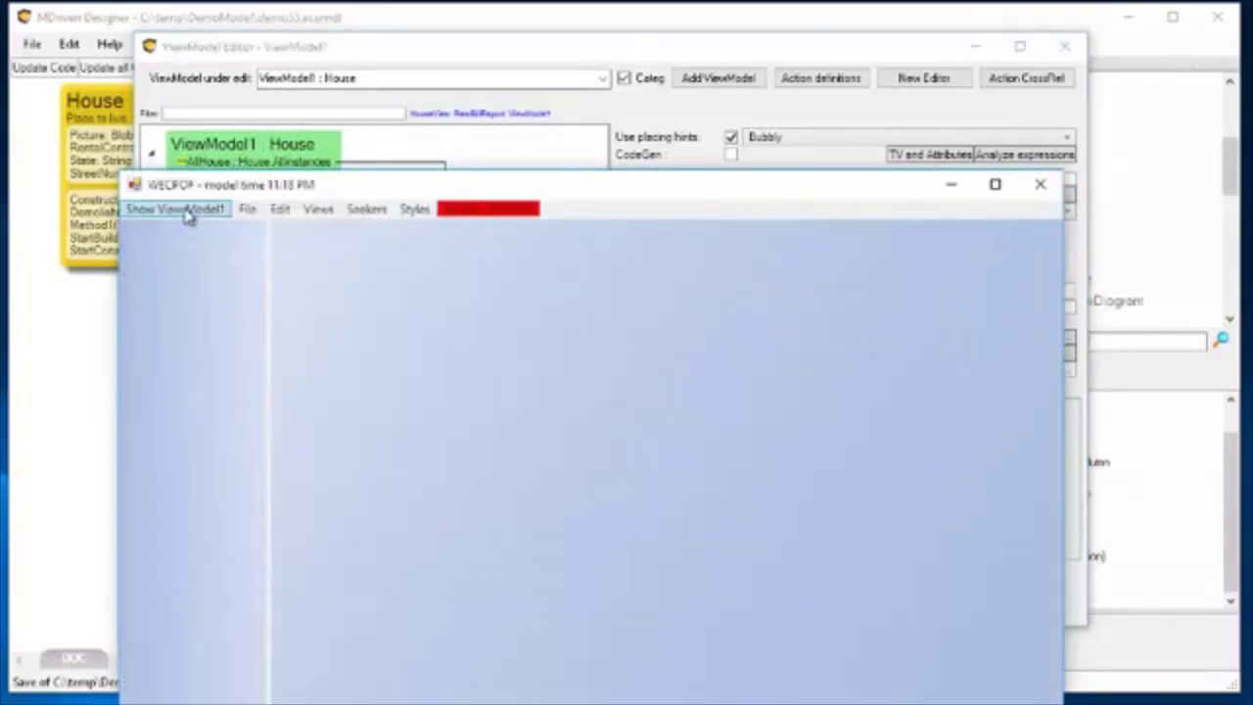
pyautogui.moveTo(421, 186); pyautogui.dragTo(424, 145)
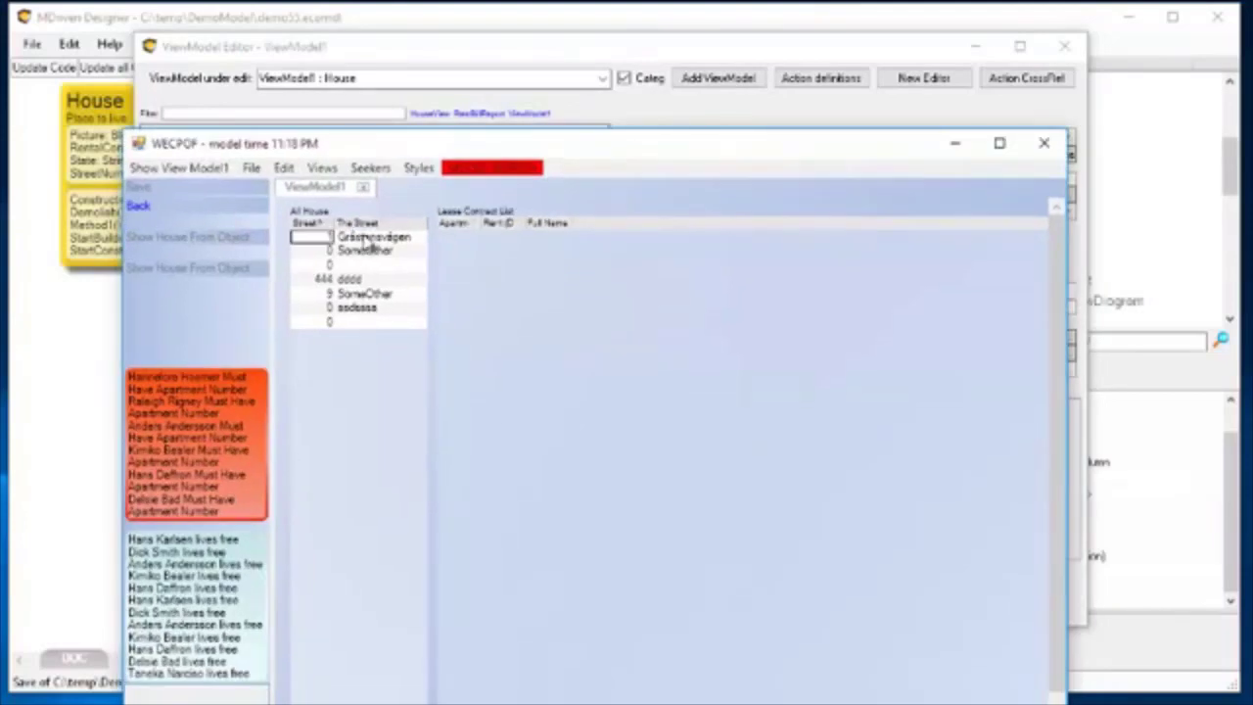
pyautogui.click(368, 236)
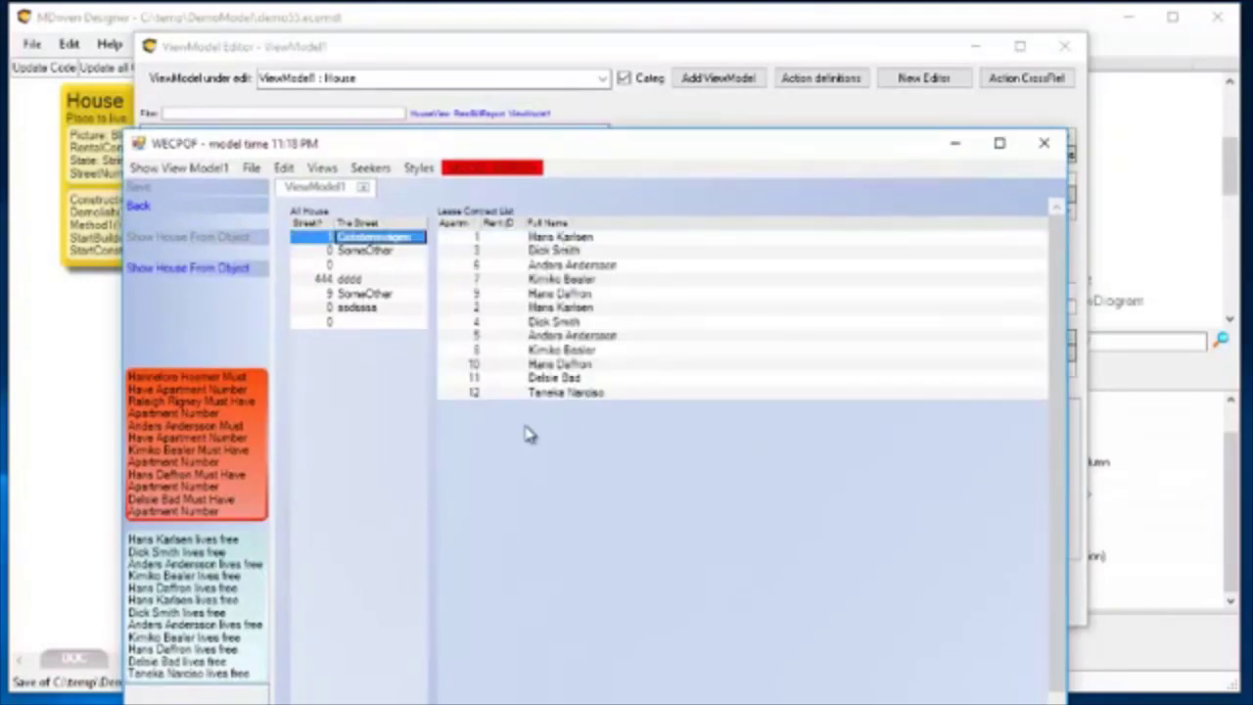
pyautogui.click(555, 242)
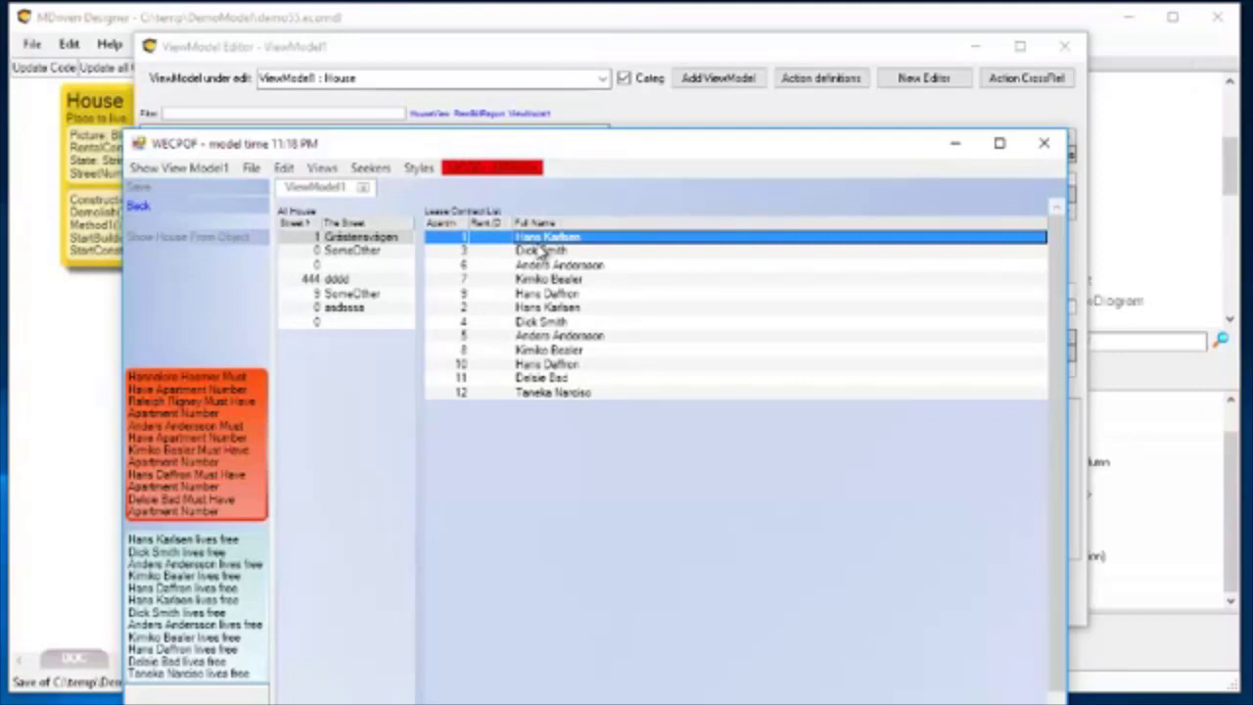
# Return to the ViewModel Editor, add a generic column to the ViewModel1 root class and mark it as an action.
pyautogui.click(693, 63)
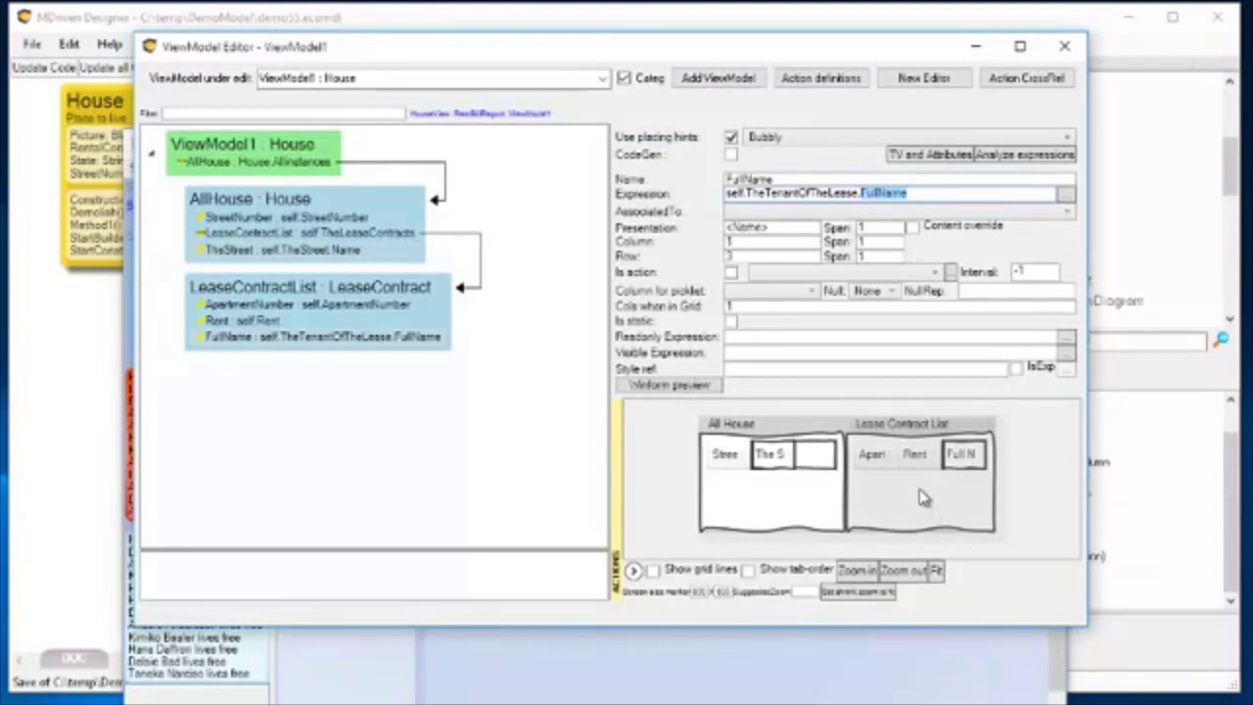
pyautogui.moveTo(920, 475); pyautogui.dragTo(769, 494)
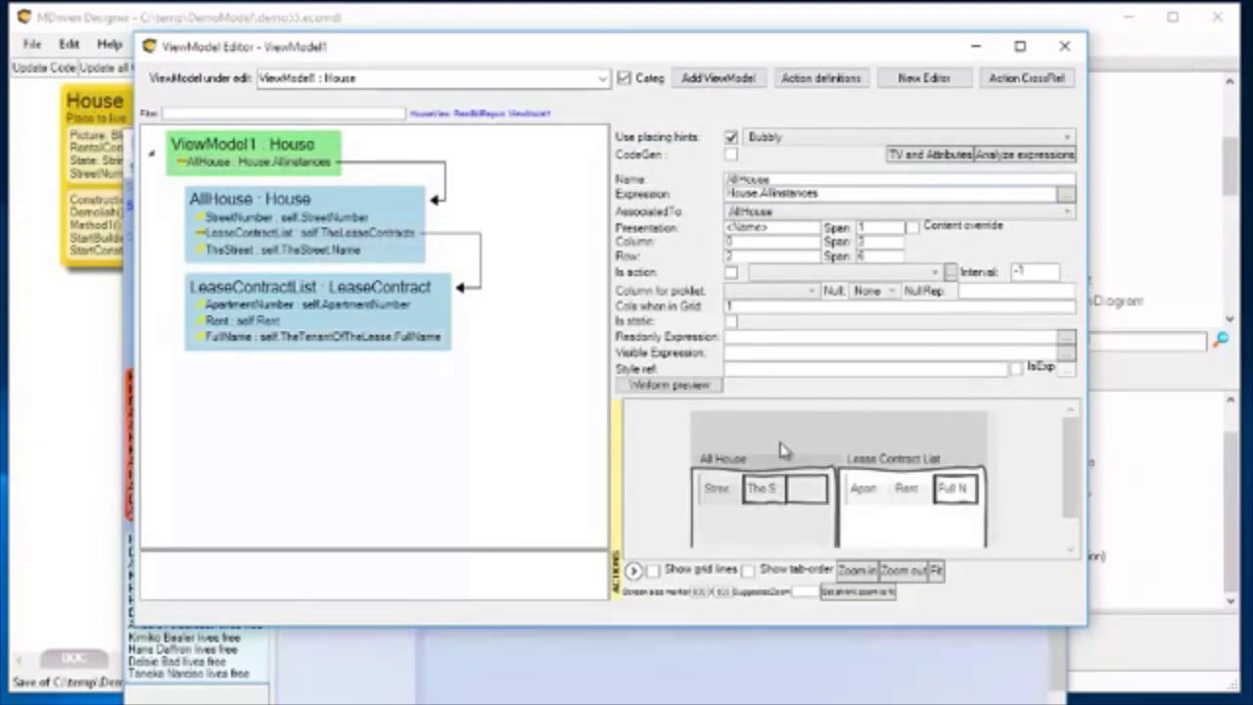
pyautogui.rightClick(223, 166)
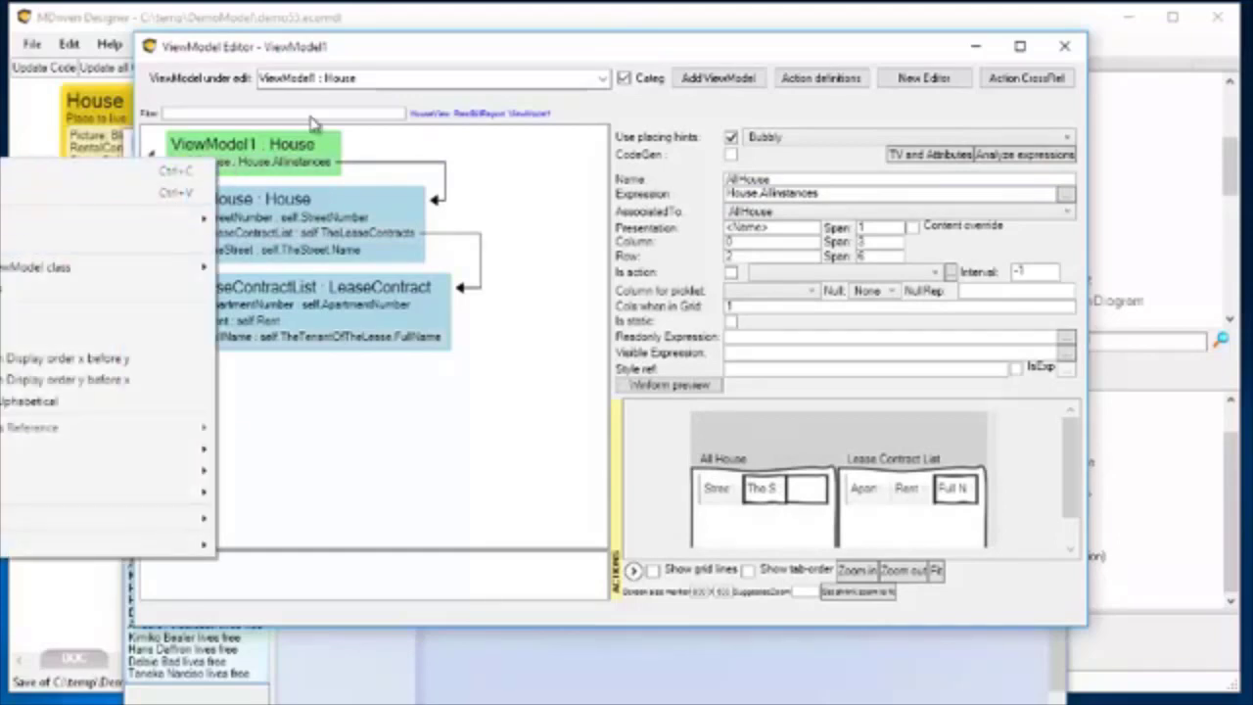
pyautogui.click(363, 51)
pyautogui.doubleClick(751, 56)
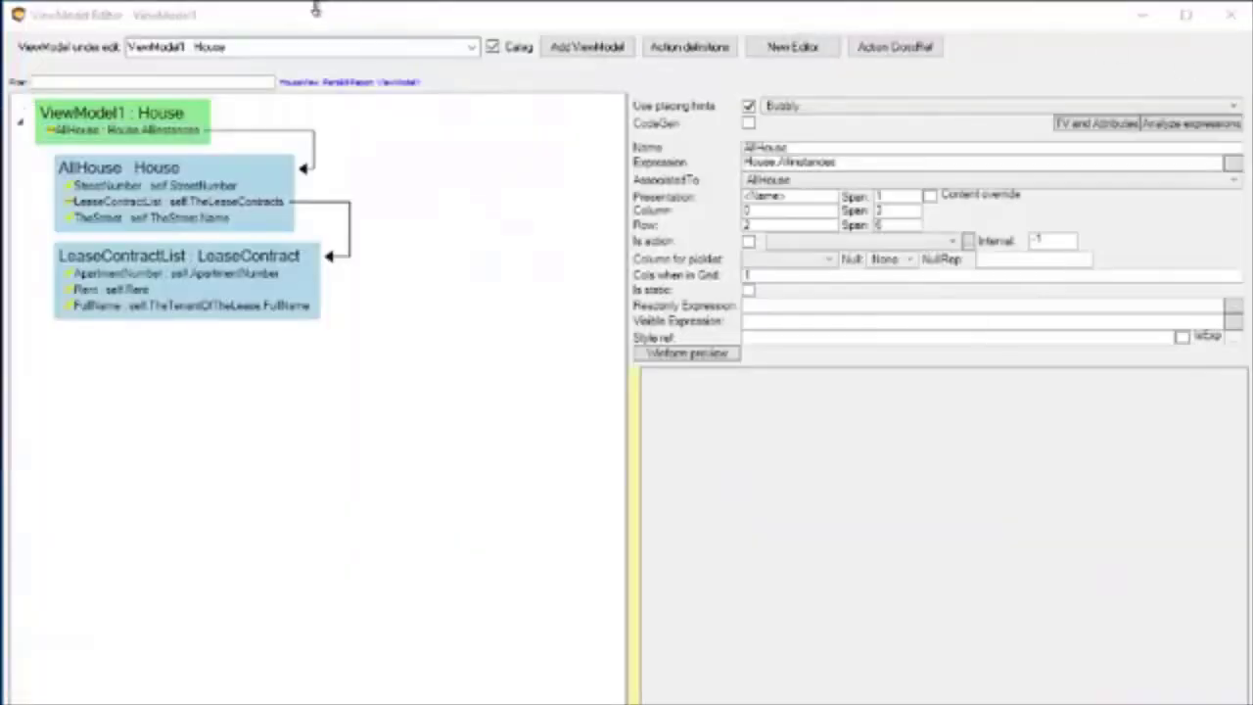
pyautogui.moveTo(315, 7); pyautogui.dragTo(926, 57)
pyautogui.rightClick(761, 178)
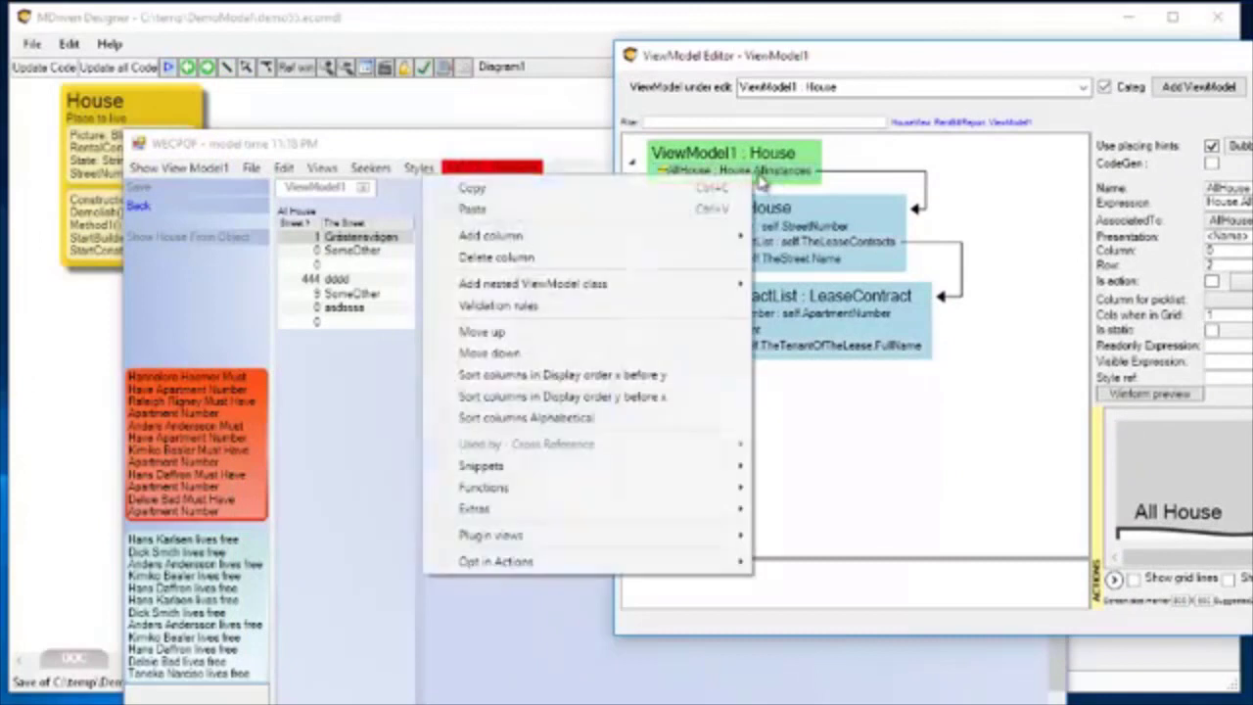
pyautogui.moveTo(542, 236)
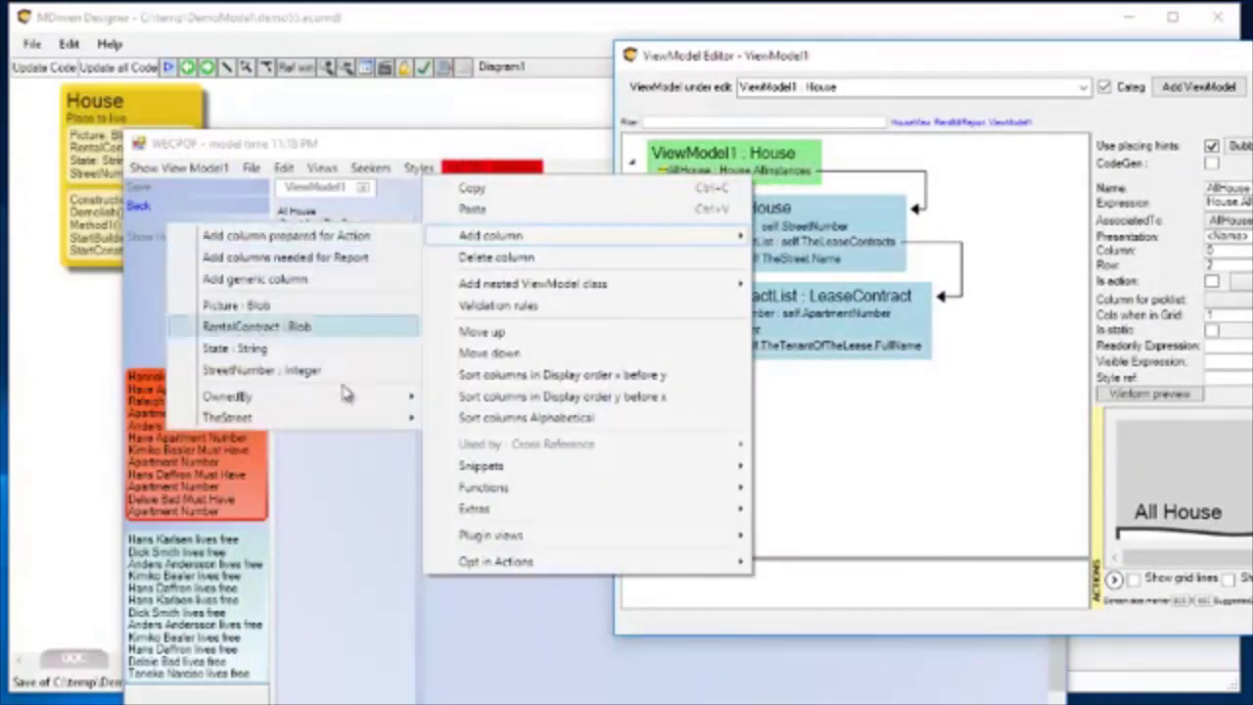
pyautogui.click(255, 281)
pyautogui.click(703, 194)
pyautogui.moveTo(904, 55); pyautogui.dragTo(419, 52)
pyautogui.click(728, 277)
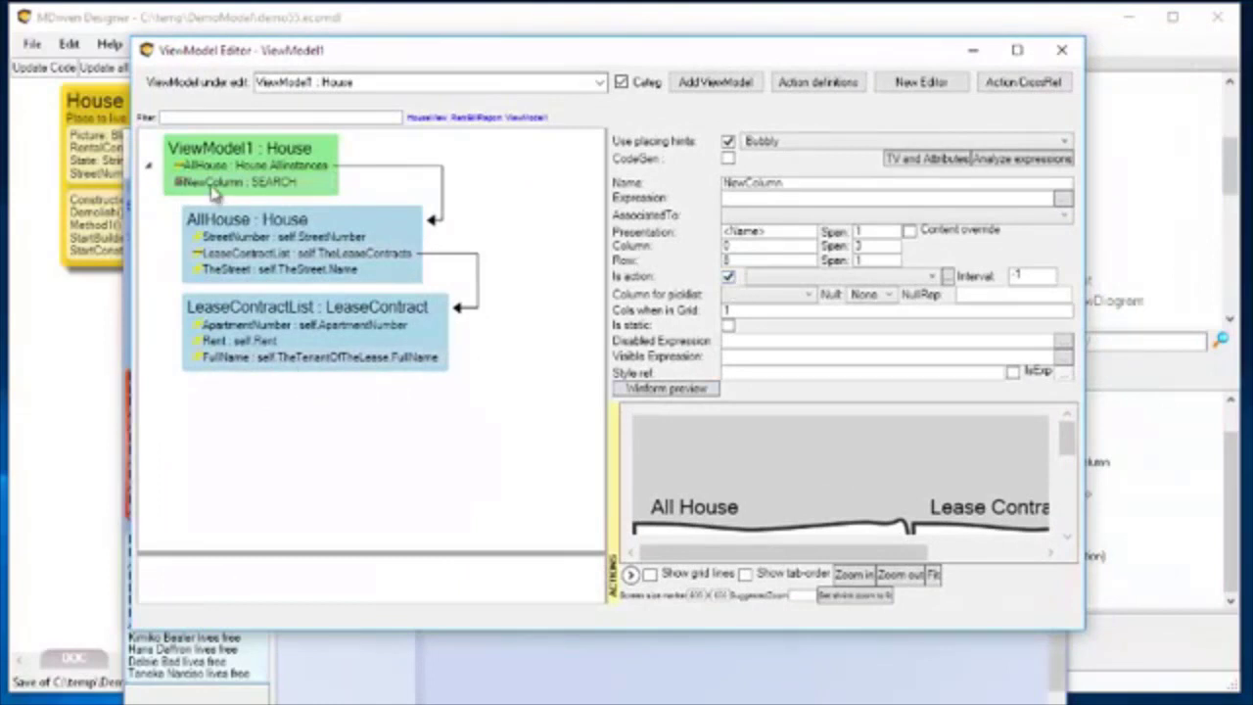
# Place the new action above the Lease Contract List in the preview, at column 3, row 0, spanning 2 columns.
pyautogui.moveTo(722, 552); pyautogui.dragTo(984, 519)
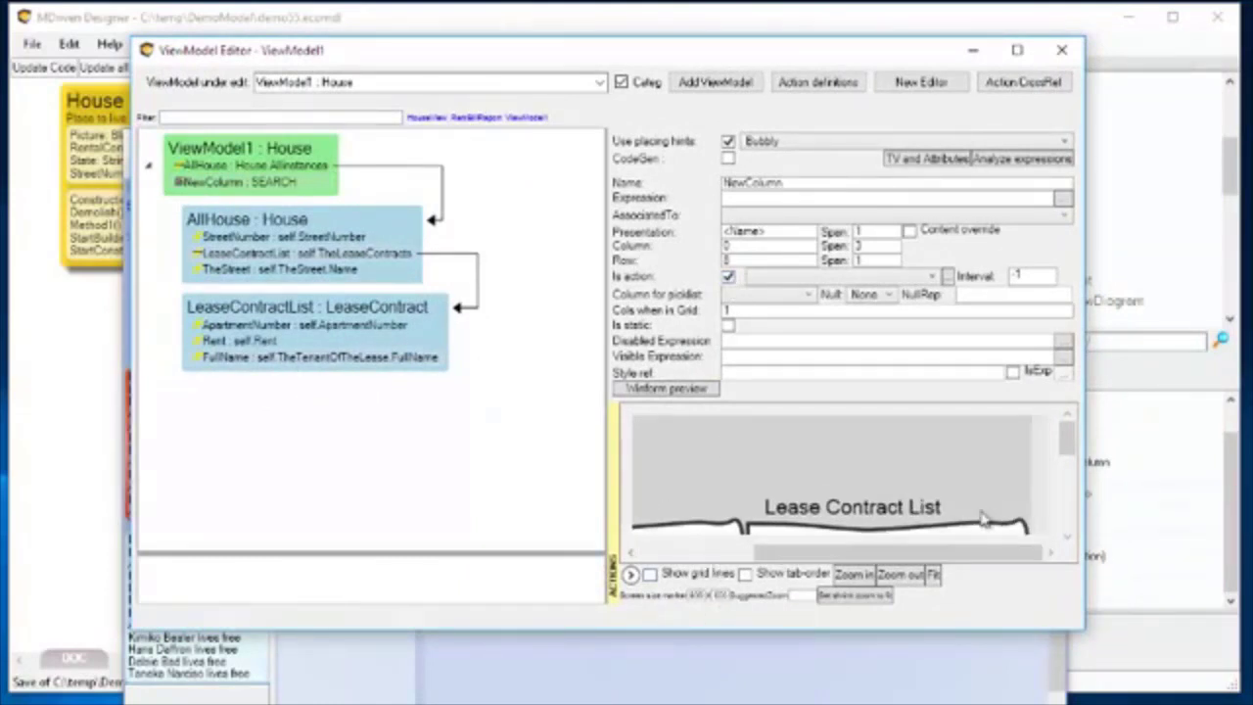
pyautogui.click(932, 576)
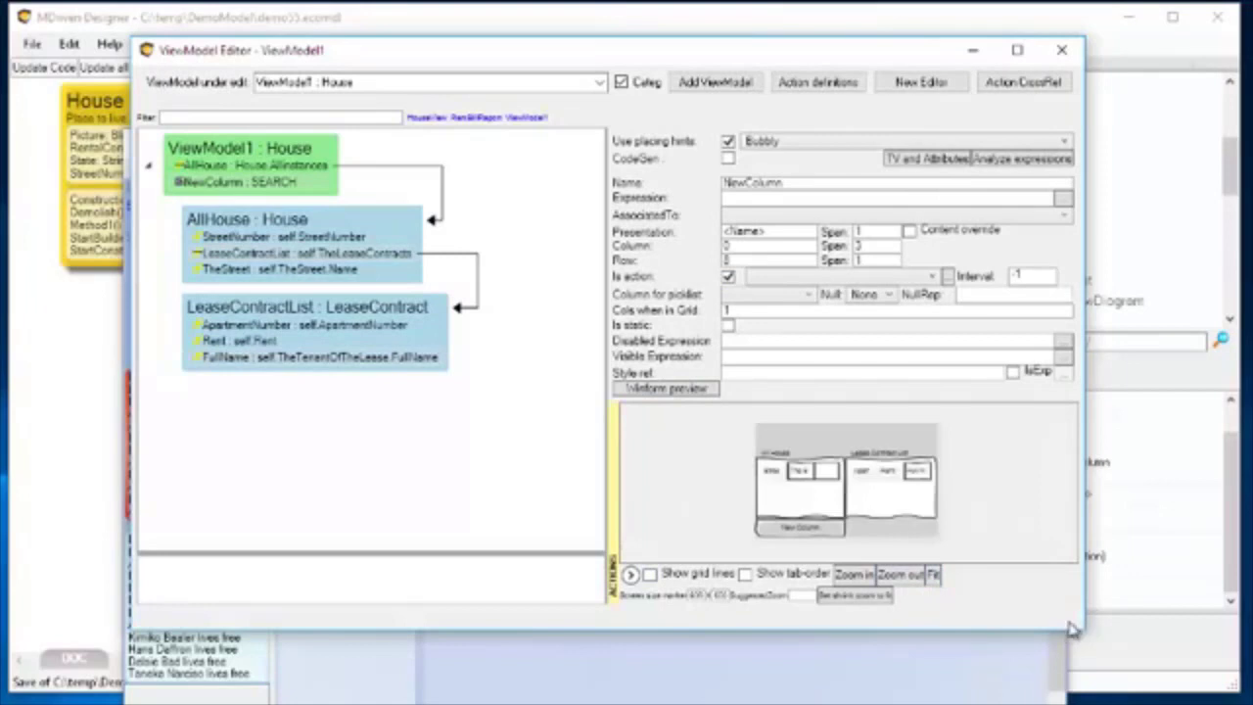
pyautogui.moveTo(1081, 631); pyautogui.dragTo(1130, 675)
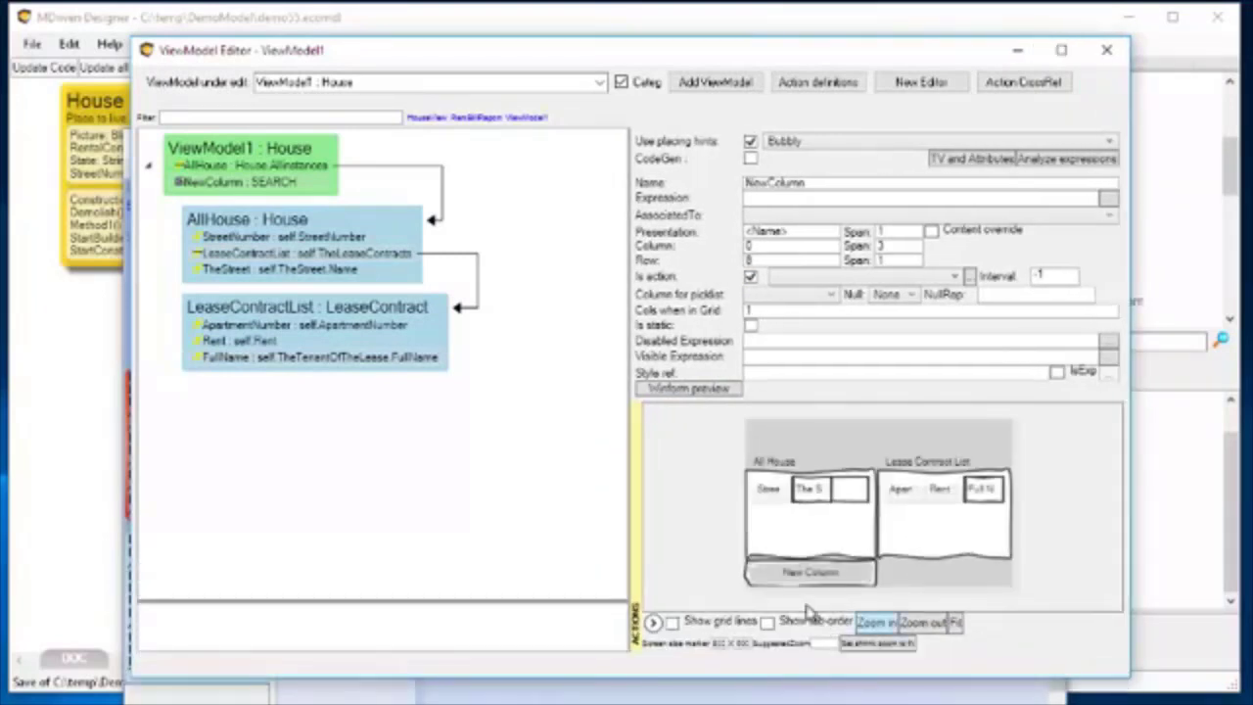
pyautogui.moveTo(945, 434); pyautogui.dragTo(935, 445)
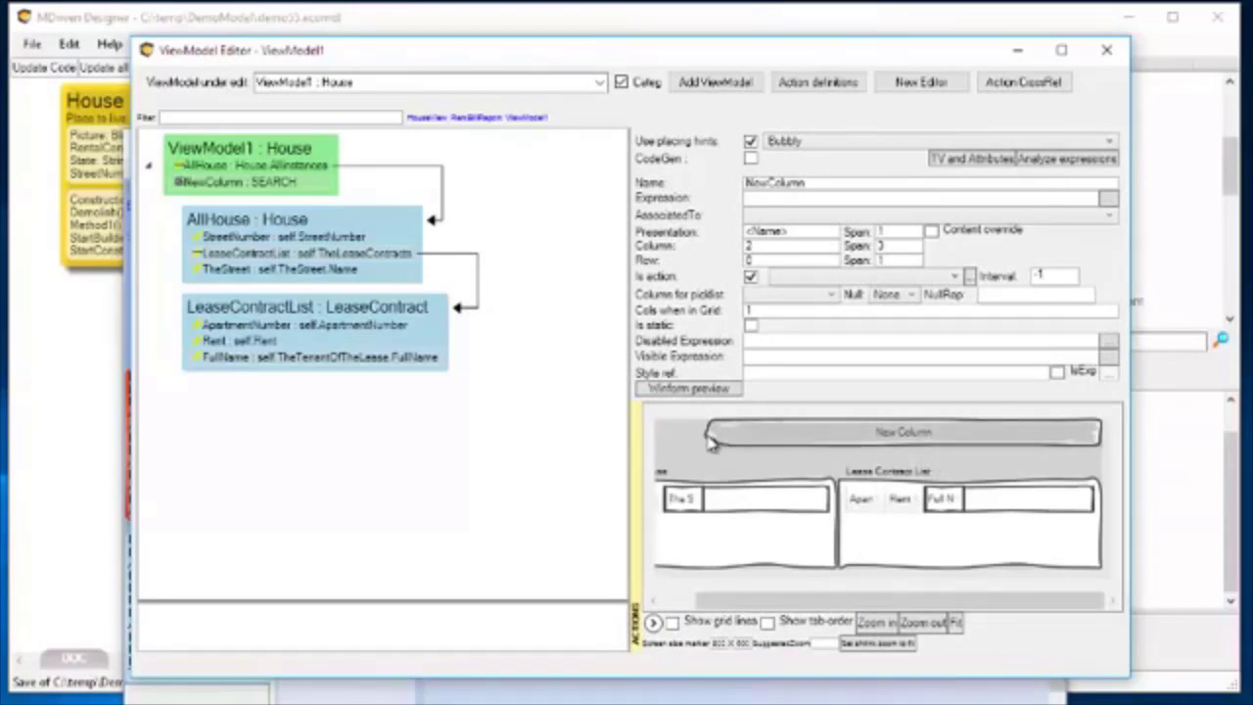
pyautogui.moveTo(1104, 450); pyautogui.dragTo(924, 453)
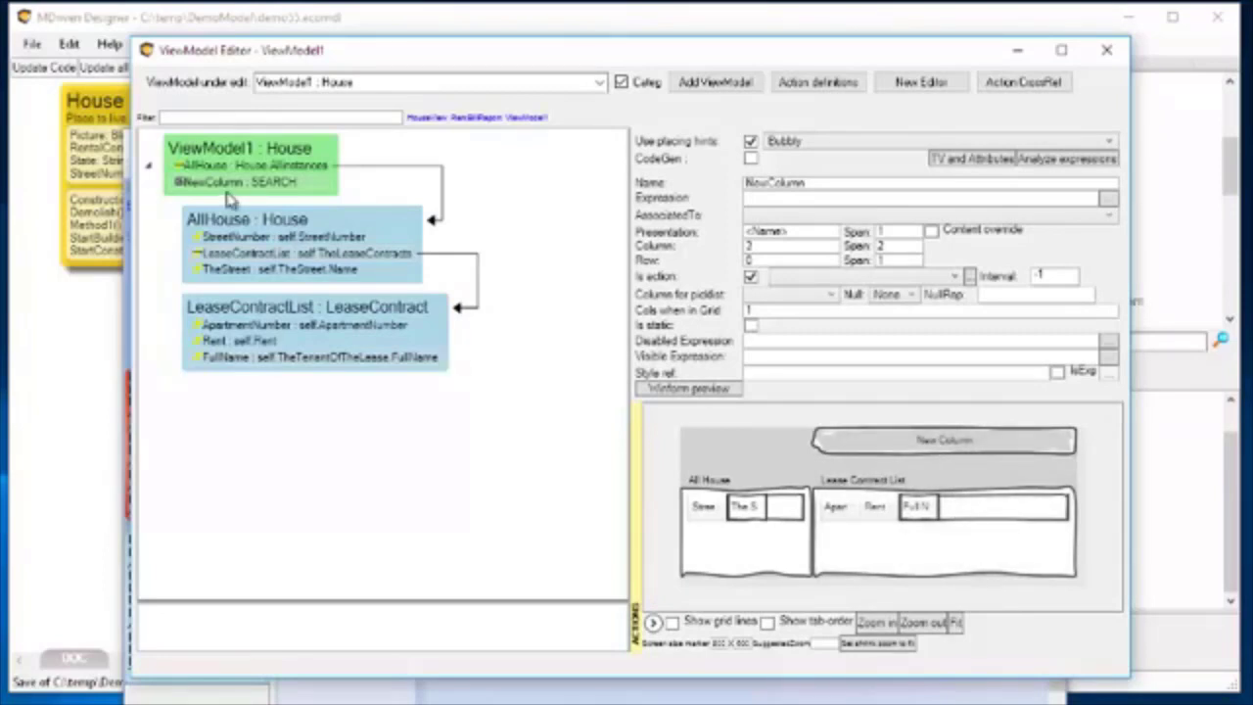
# Rename the new action column as DeletePickedLease.
pyautogui.doubleClick(838, 184)
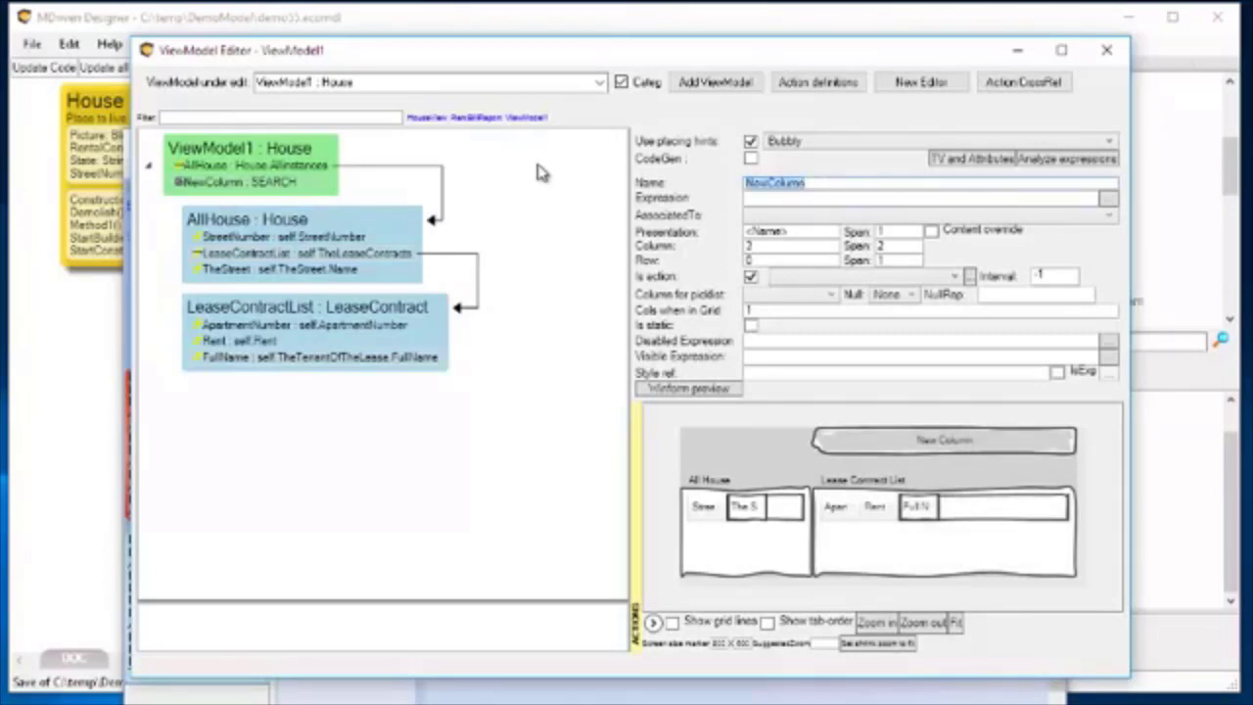
pyautogui.write('EditPickedLease')
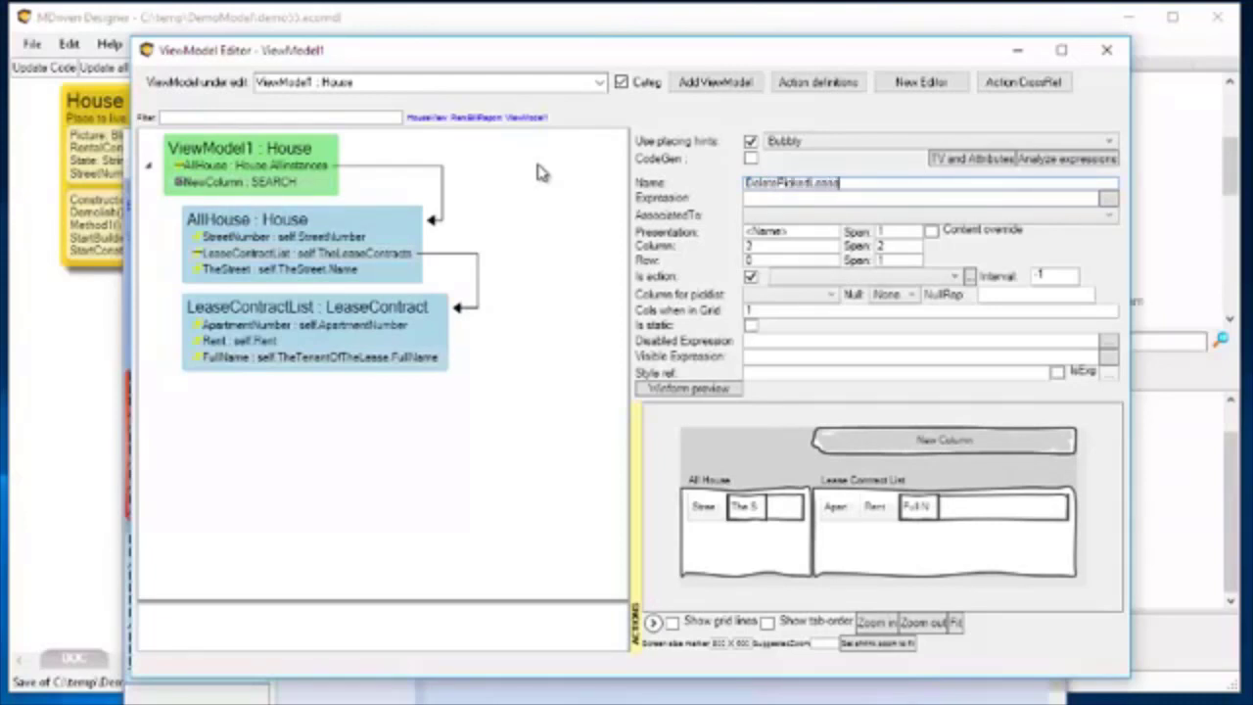
pyautogui.press('Tab')
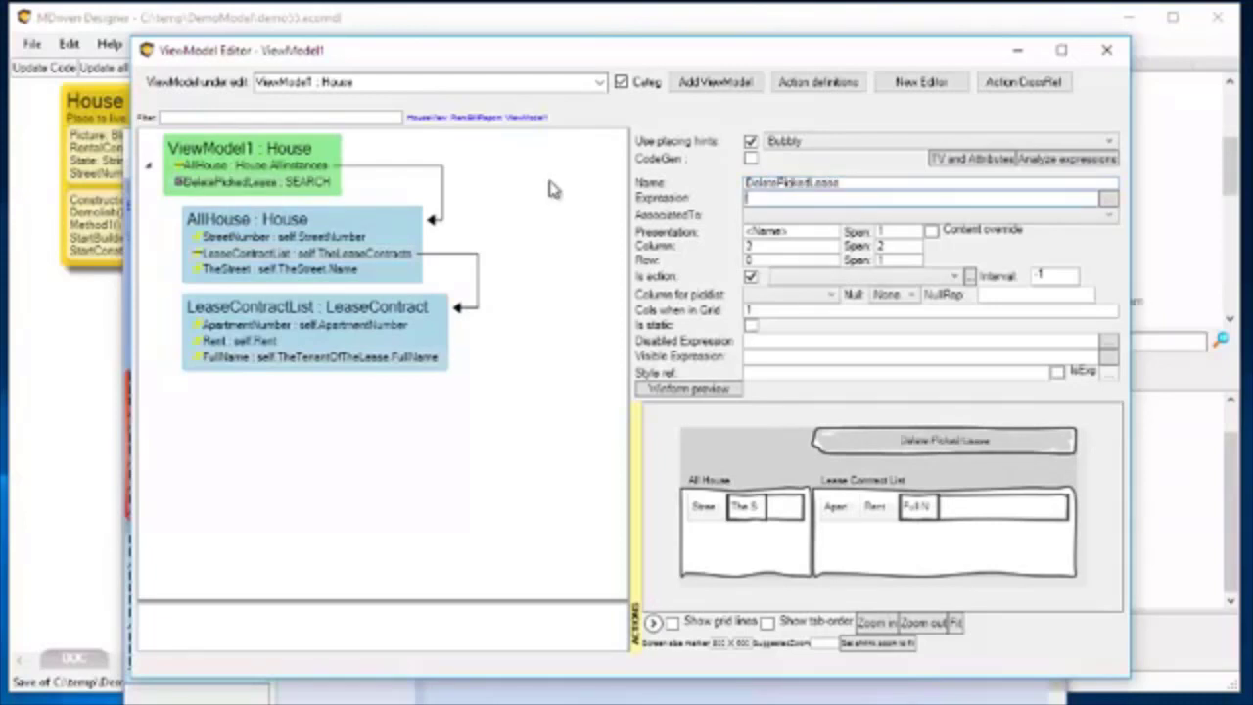
pyautogui.click(1106, 200)
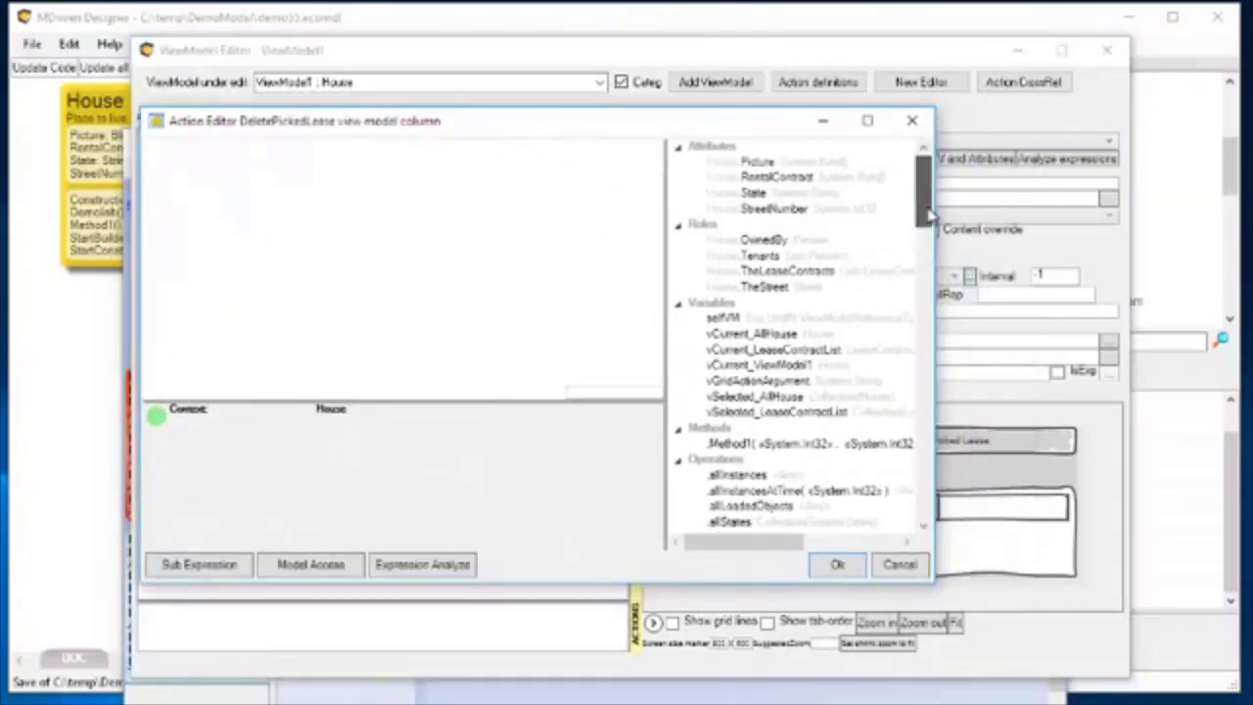
pyautogui.moveTo(927, 215); pyautogui.dragTo(920, 173)
pyautogui.click(914, 121)
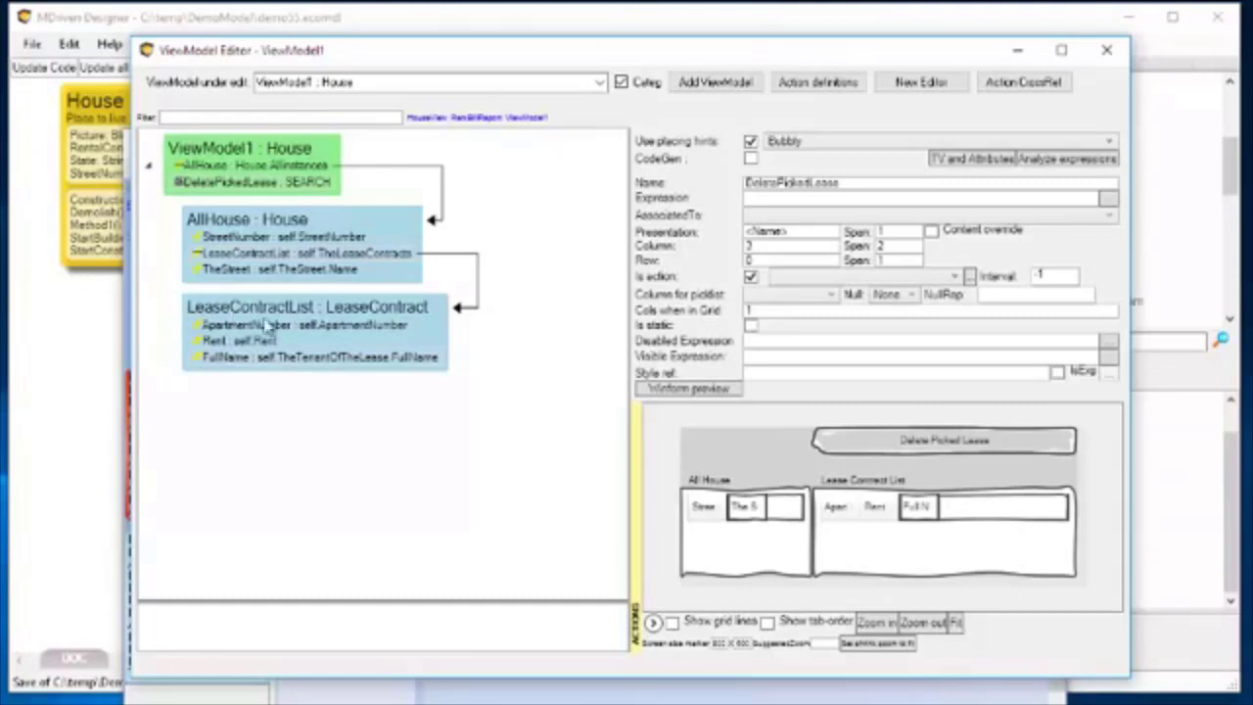
# Set the DeletePickedLease action's expression to vCurrent_LeaseContractList.Delete in the Action Editor and accept it.
pyautogui.click(1107, 198)
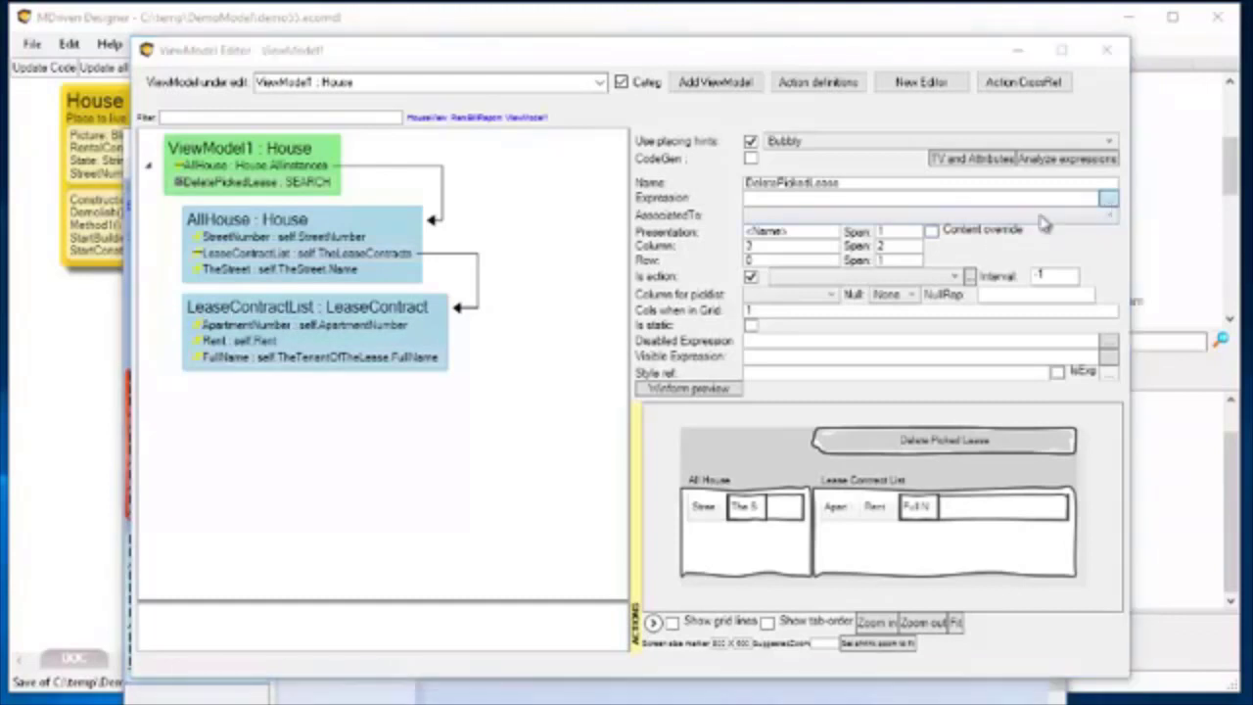
pyautogui.write('vCurrent')
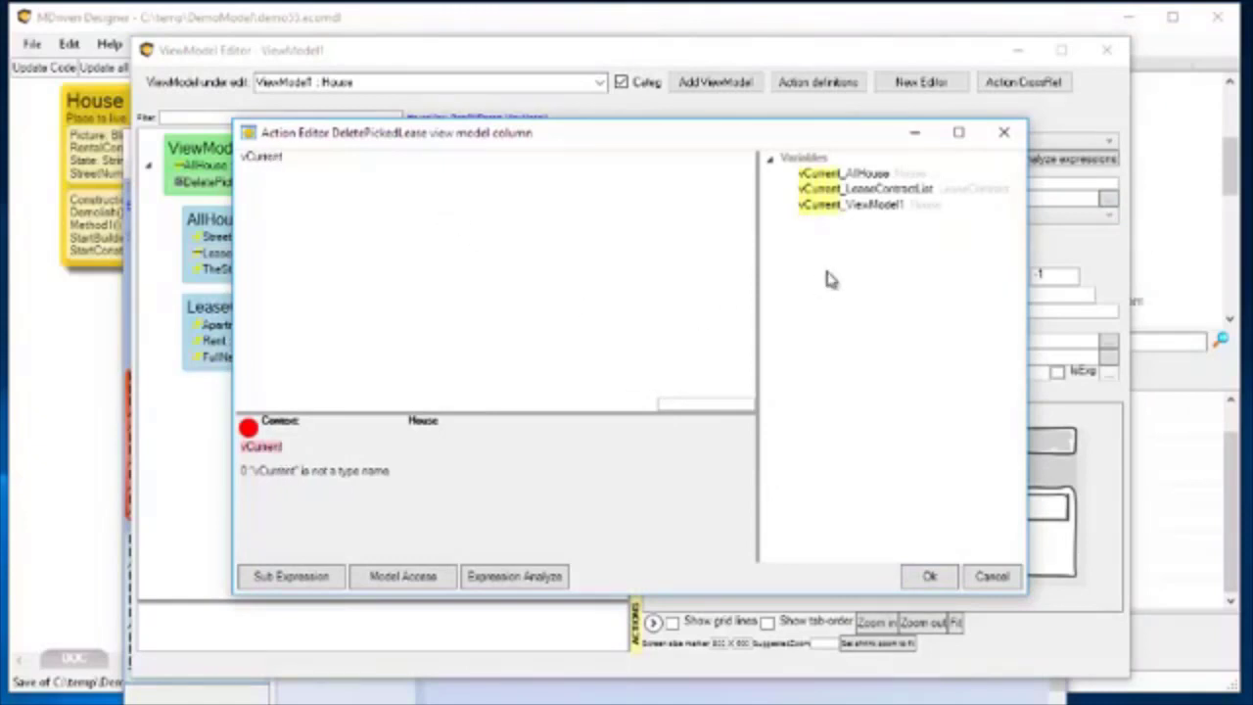
pyautogui.doubleClick(872, 189)
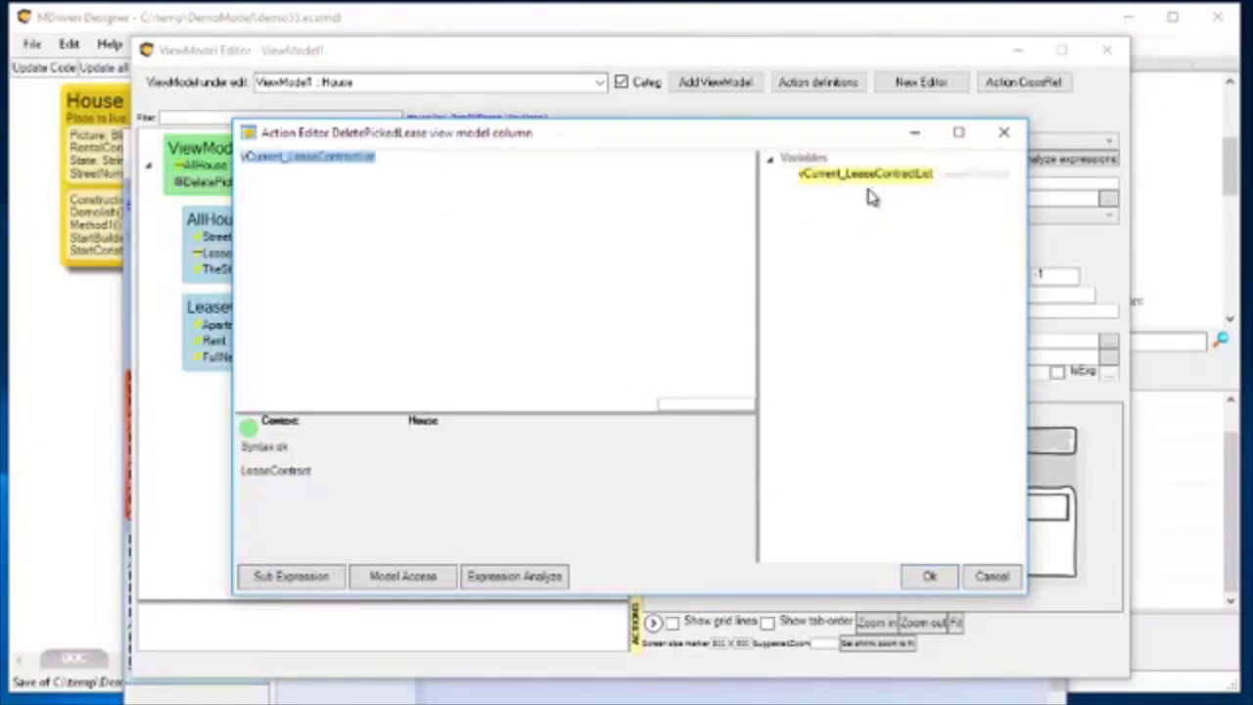
pyautogui.click(394, 161)
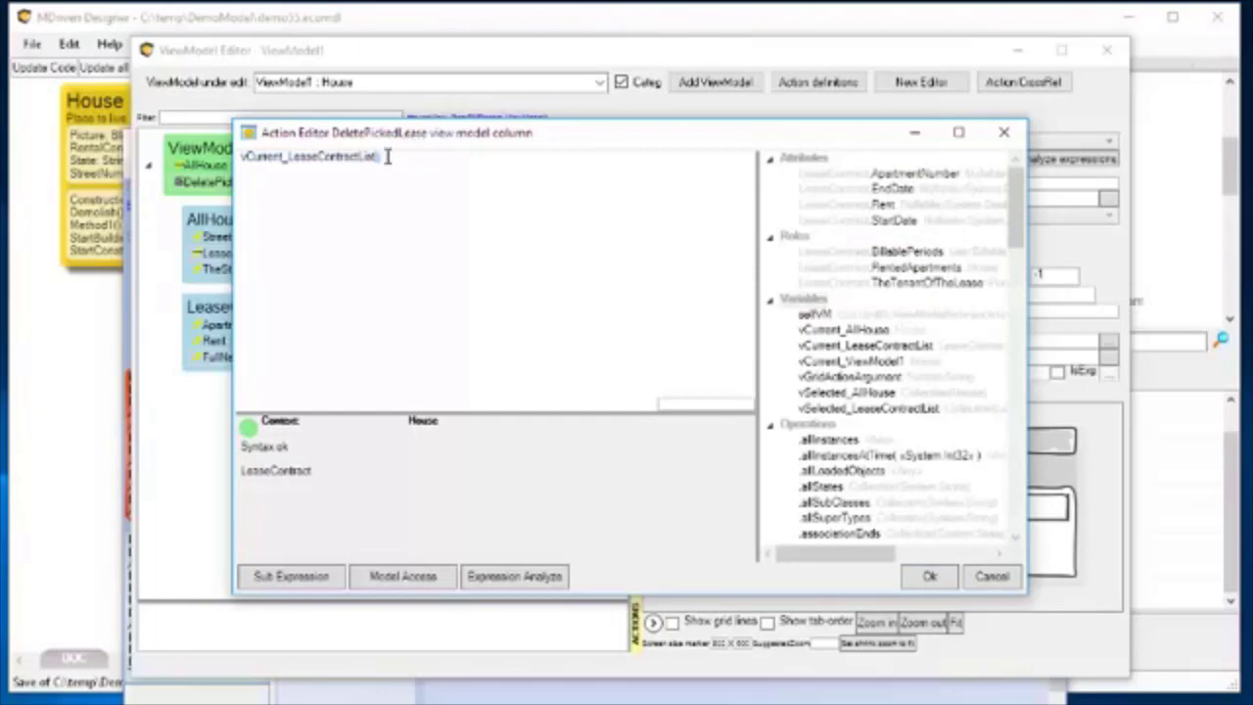
pyautogui.click(389, 157)
pyautogui.click(387, 162)
pyautogui.click(388, 160)
pyautogui.click(390, 156)
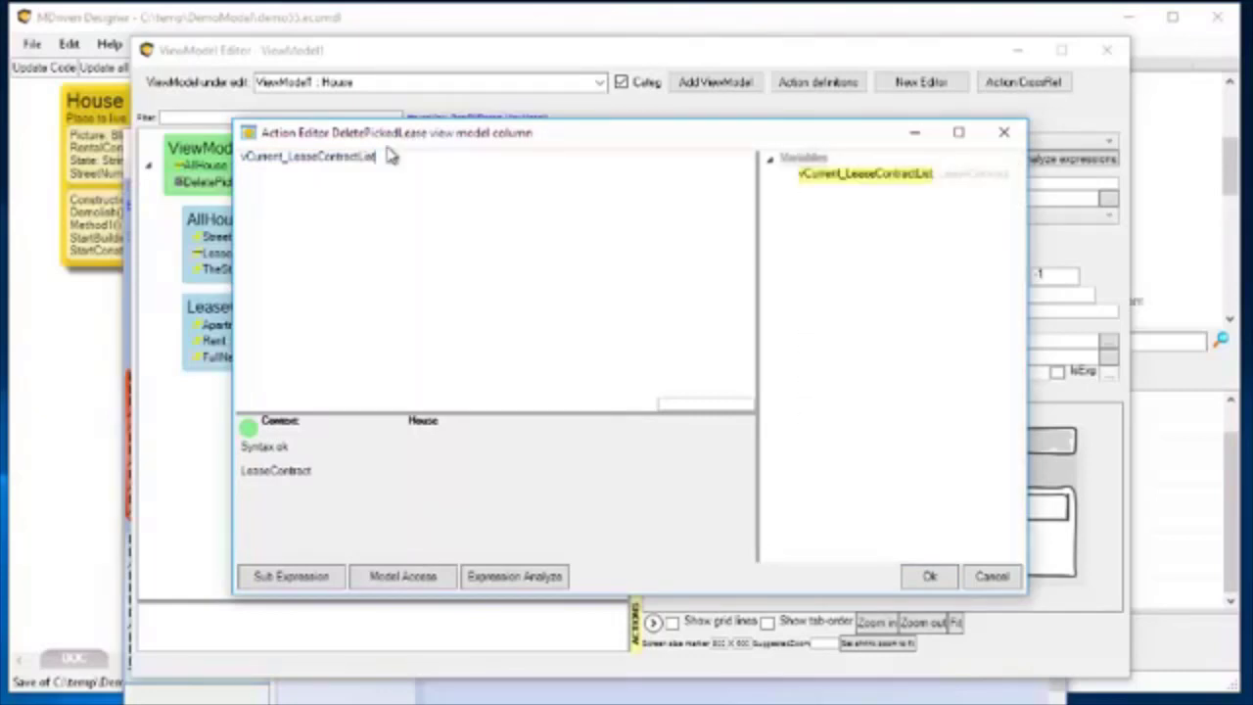
pyautogui.write('.De')
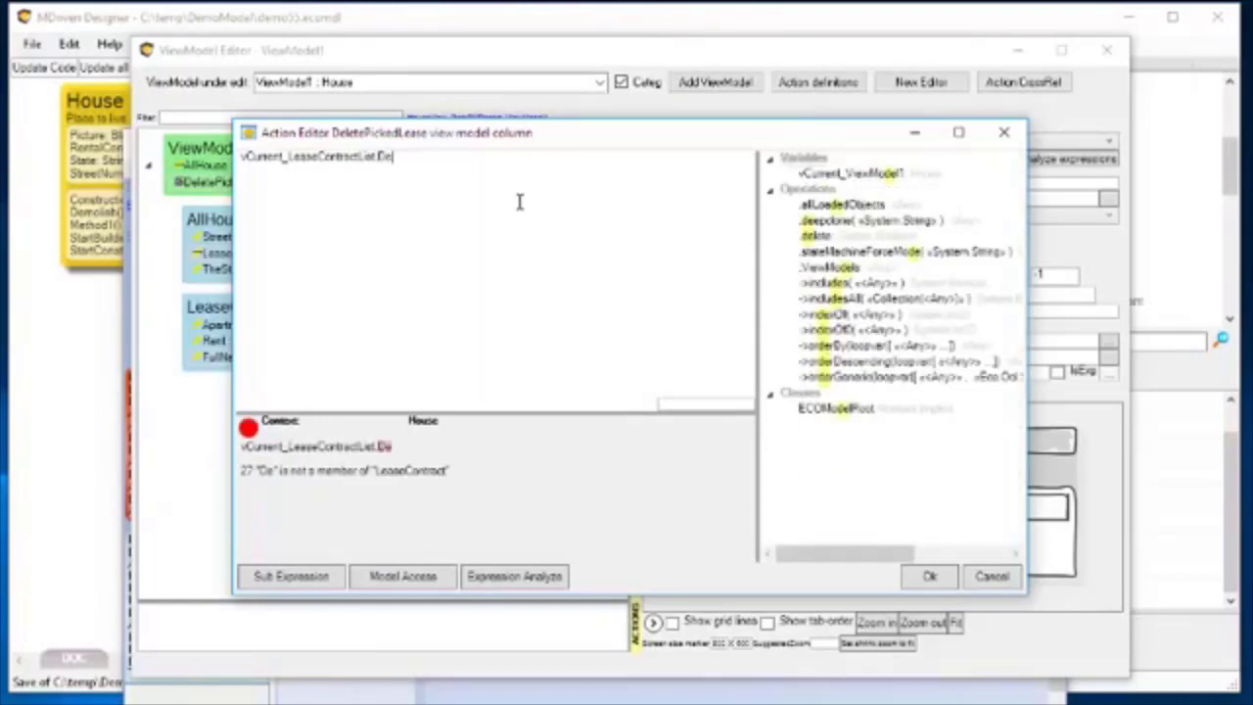
pyautogui.write('lete')
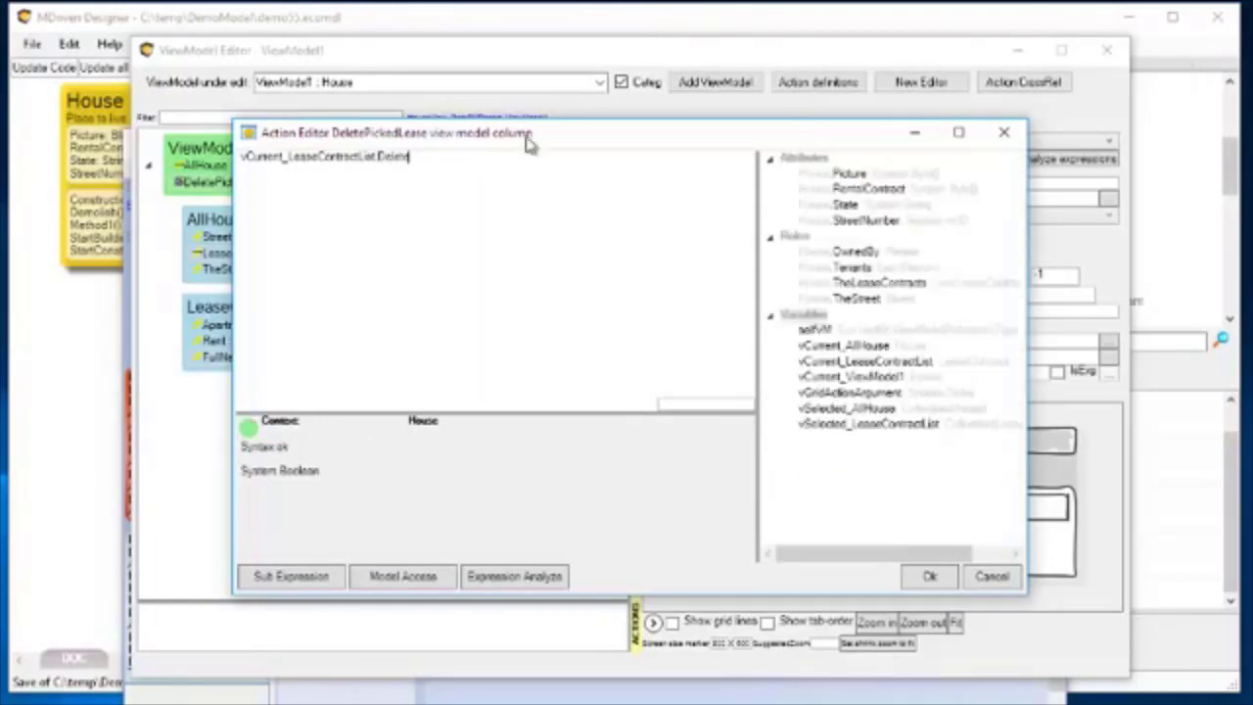
pyautogui.moveTo(526, 143); pyautogui.dragTo(581, 126)
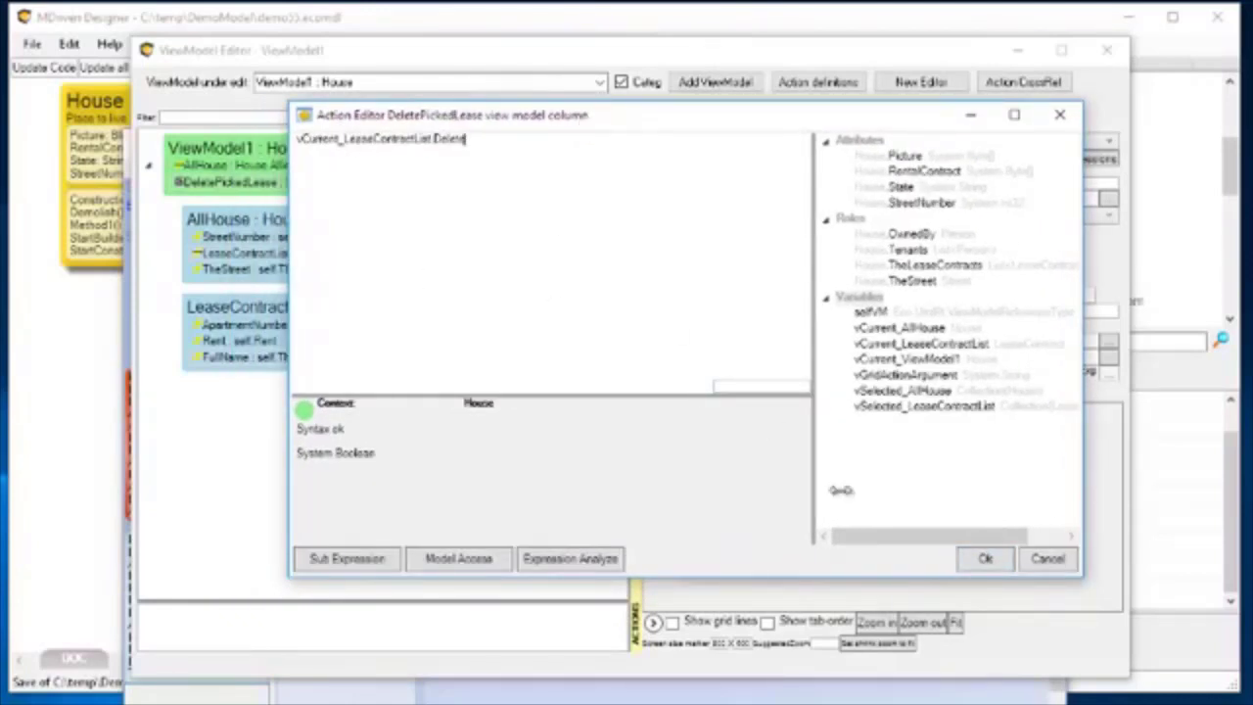
pyautogui.click(986, 559)
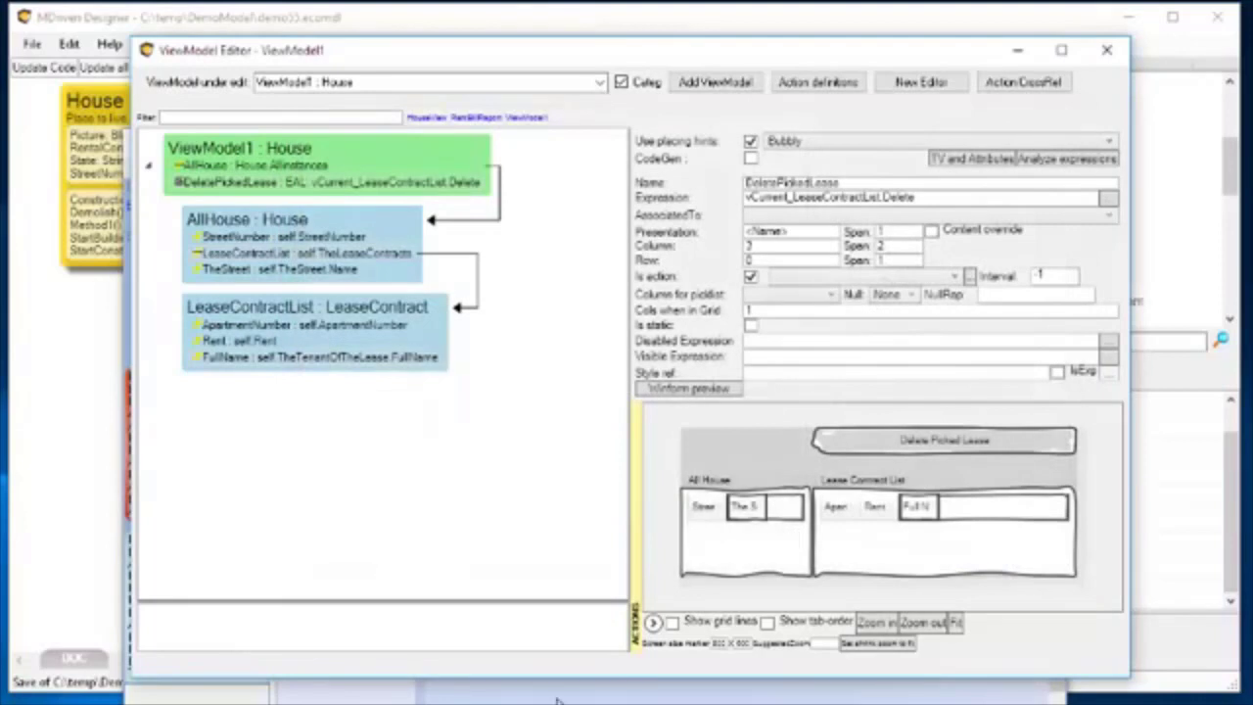
# Refresh the model in the running WECPOF prototype, reopen ViewModel1 and select the house with street number 1.
pyautogui.click(556, 700)
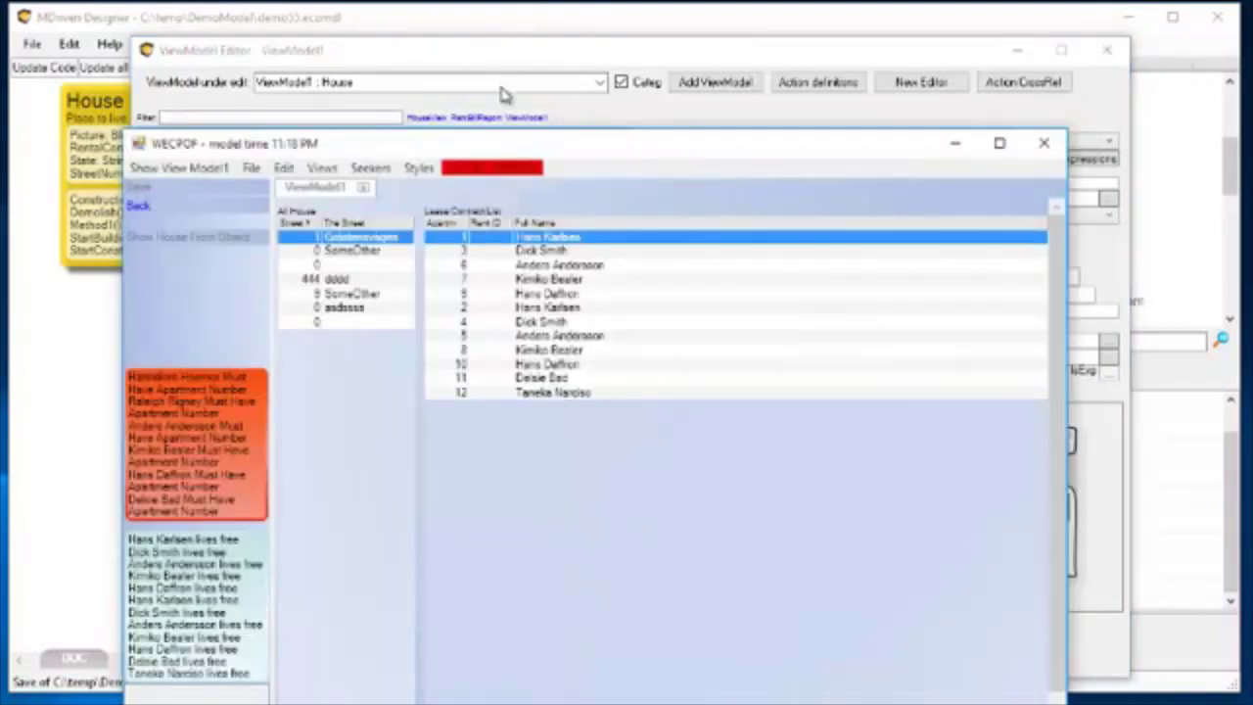
pyautogui.click(466, 168)
pyautogui.click(201, 170)
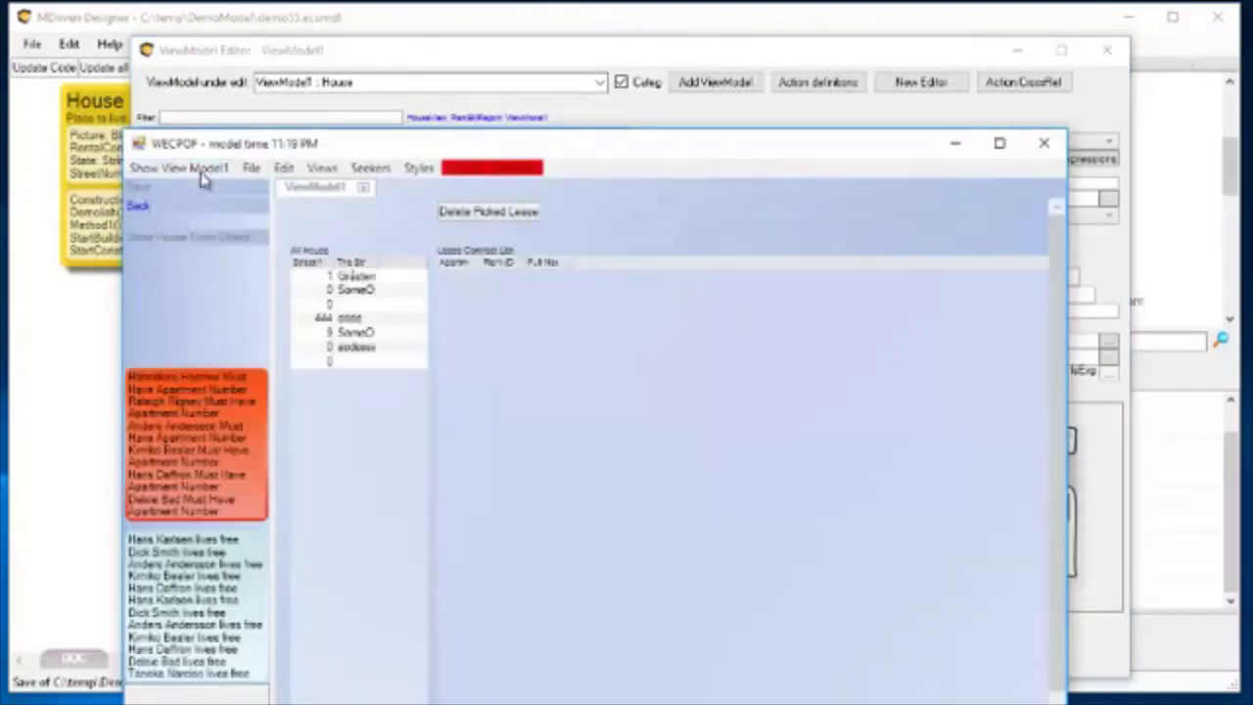
pyautogui.click(364, 279)
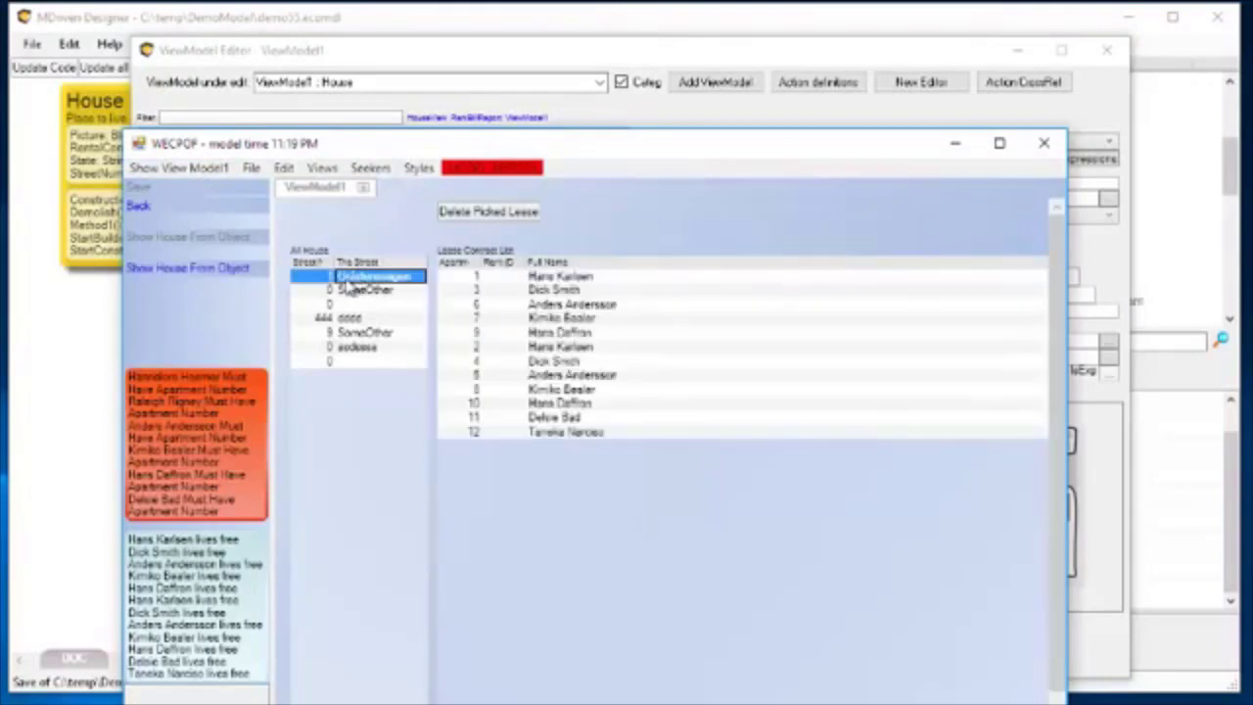
# Use Delete Picked Lease to delete the lease contracts for apartments 7, 2, 4 and 5.
pyautogui.click(554, 323)
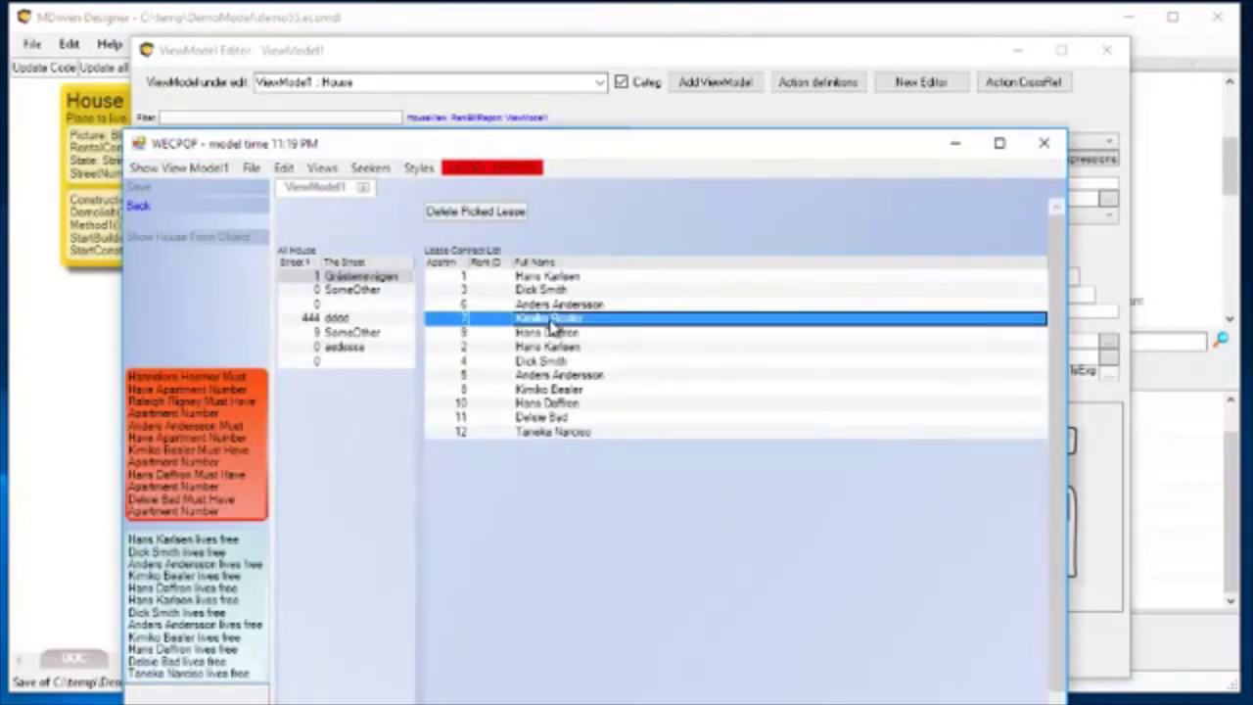
pyautogui.click(485, 213)
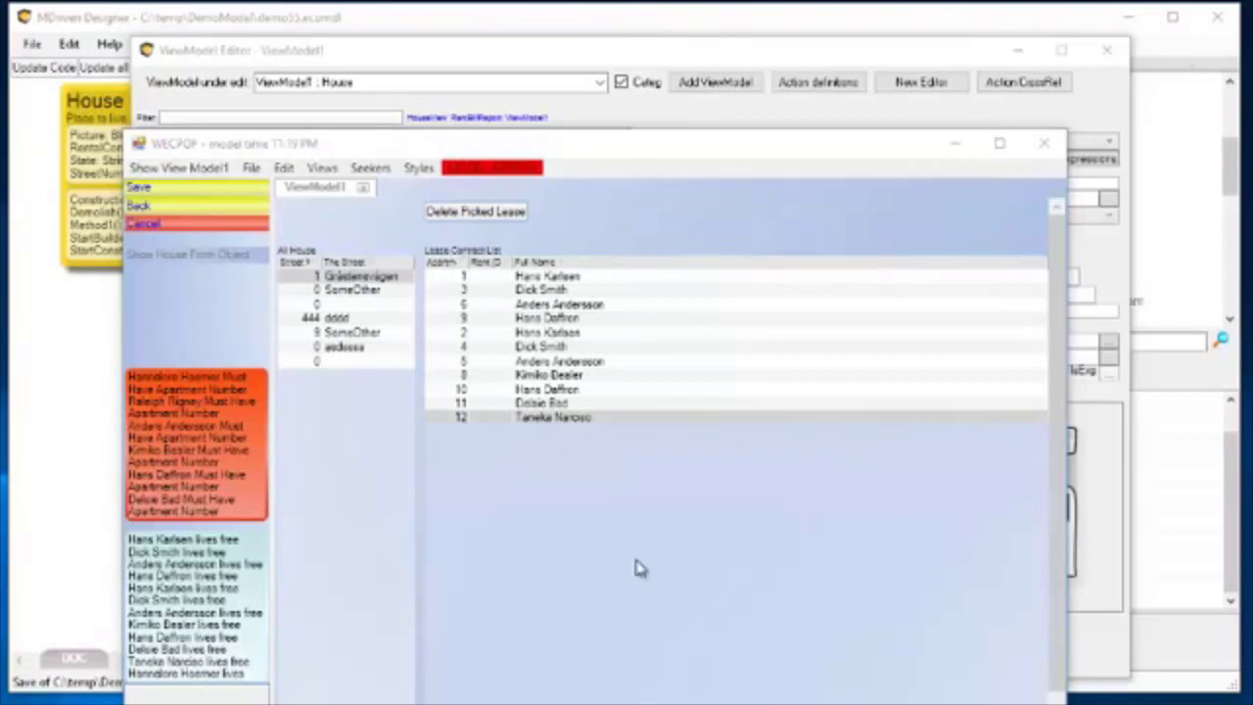
pyautogui.click(545, 334)
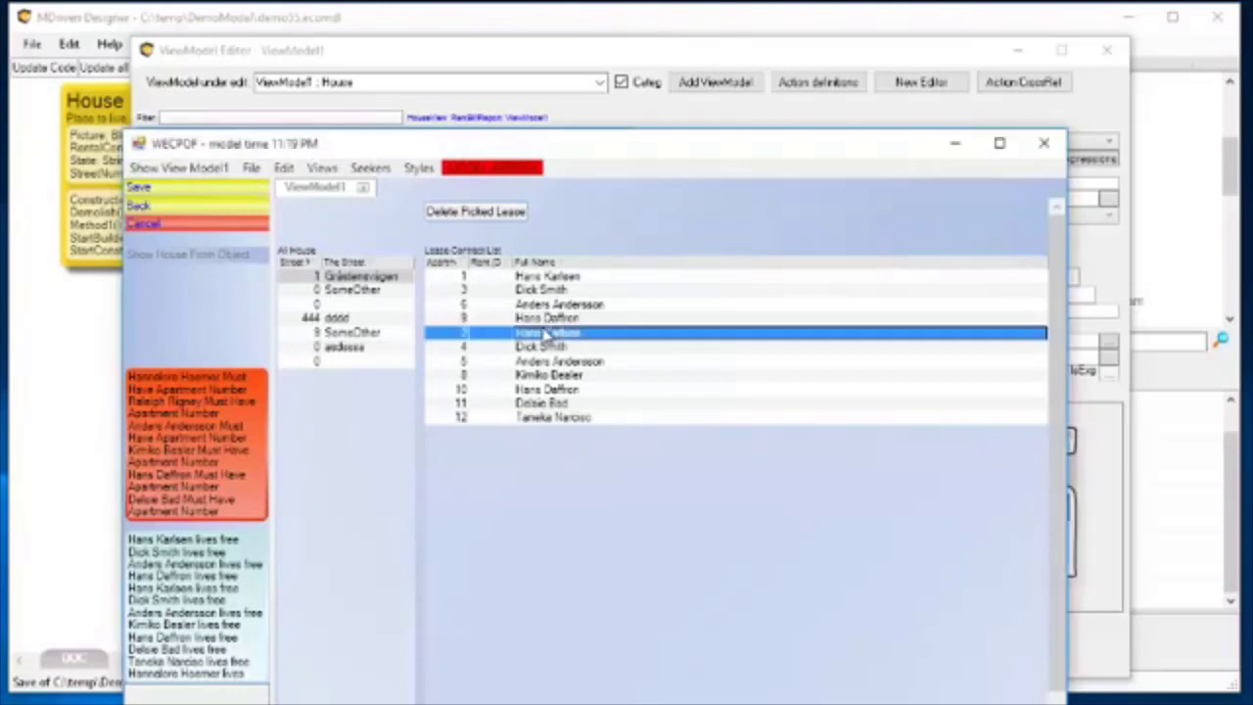
pyautogui.click(486, 215)
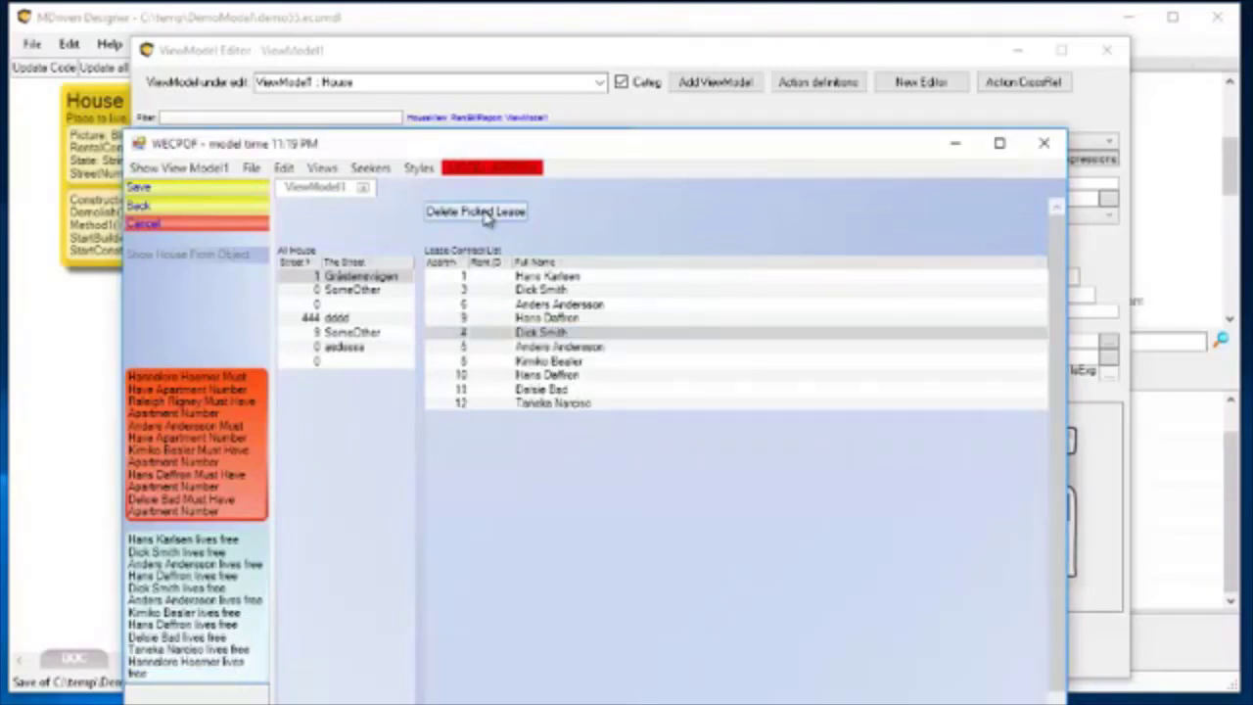
pyautogui.click(541, 334)
pyautogui.click(497, 219)
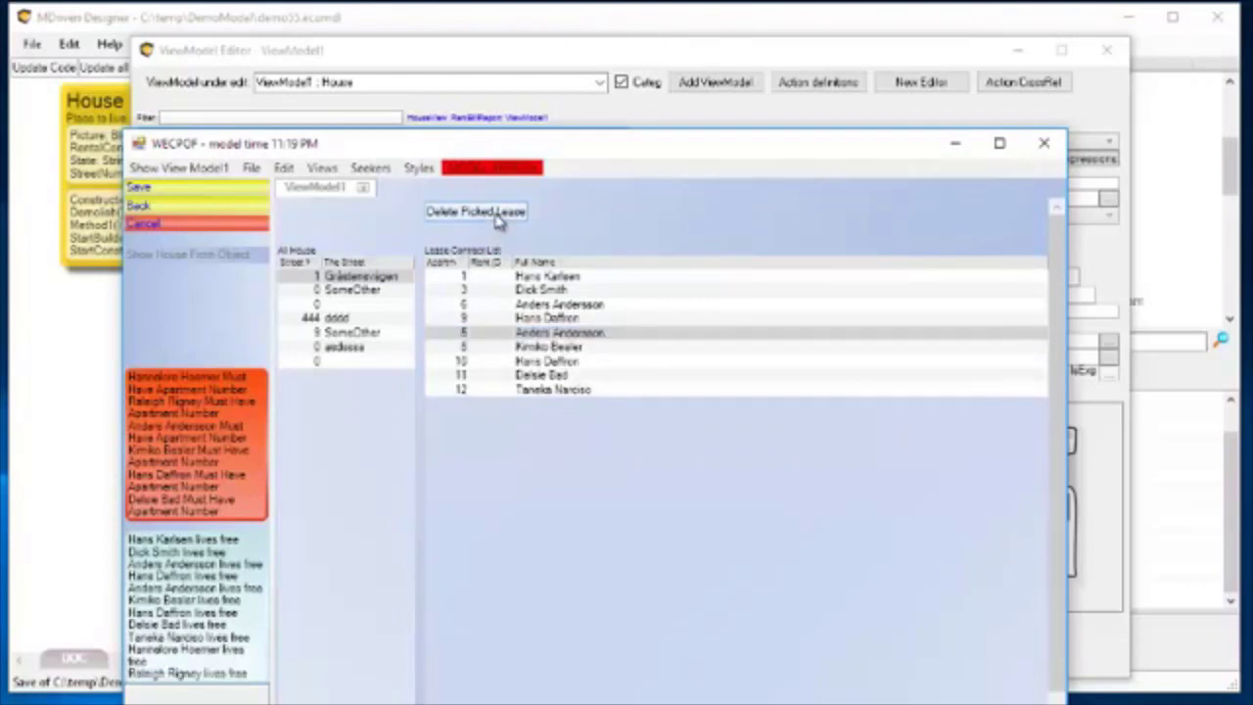
pyautogui.click(554, 334)
pyautogui.click(490, 214)
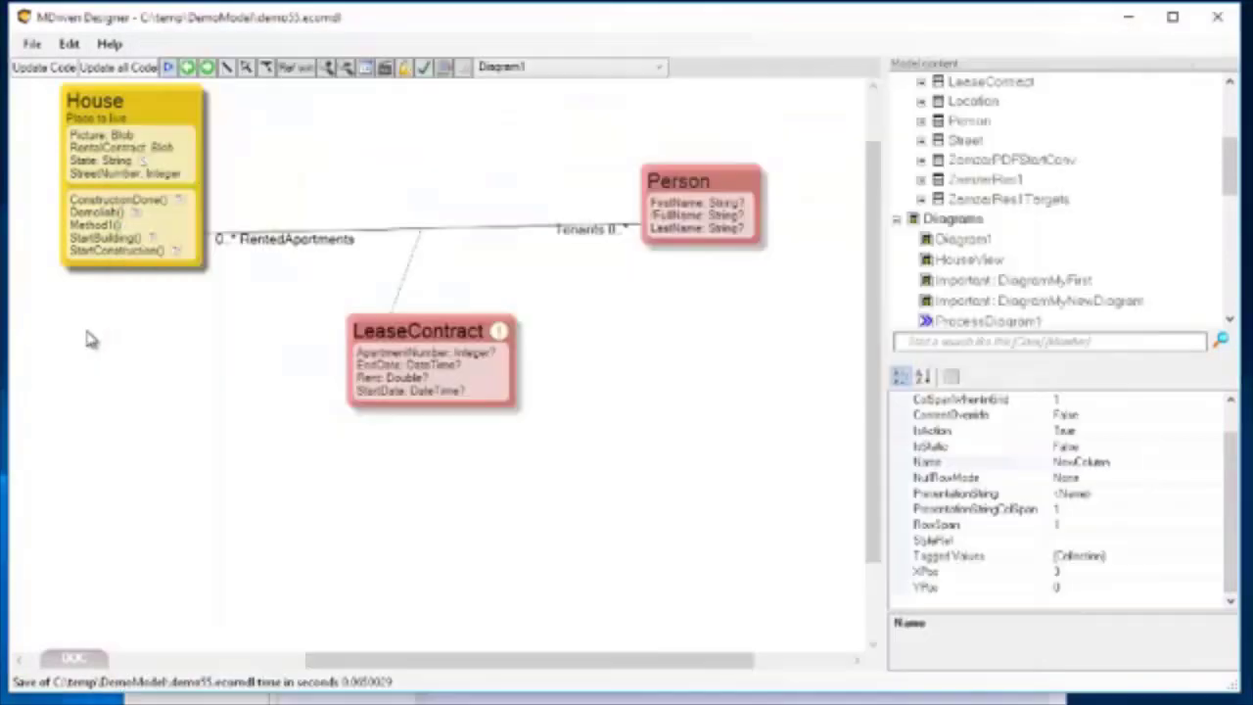
# Undo the last lease deletion in the running prototype and discard the remaining unsaved changes.
pyautogui.click(91, 339)
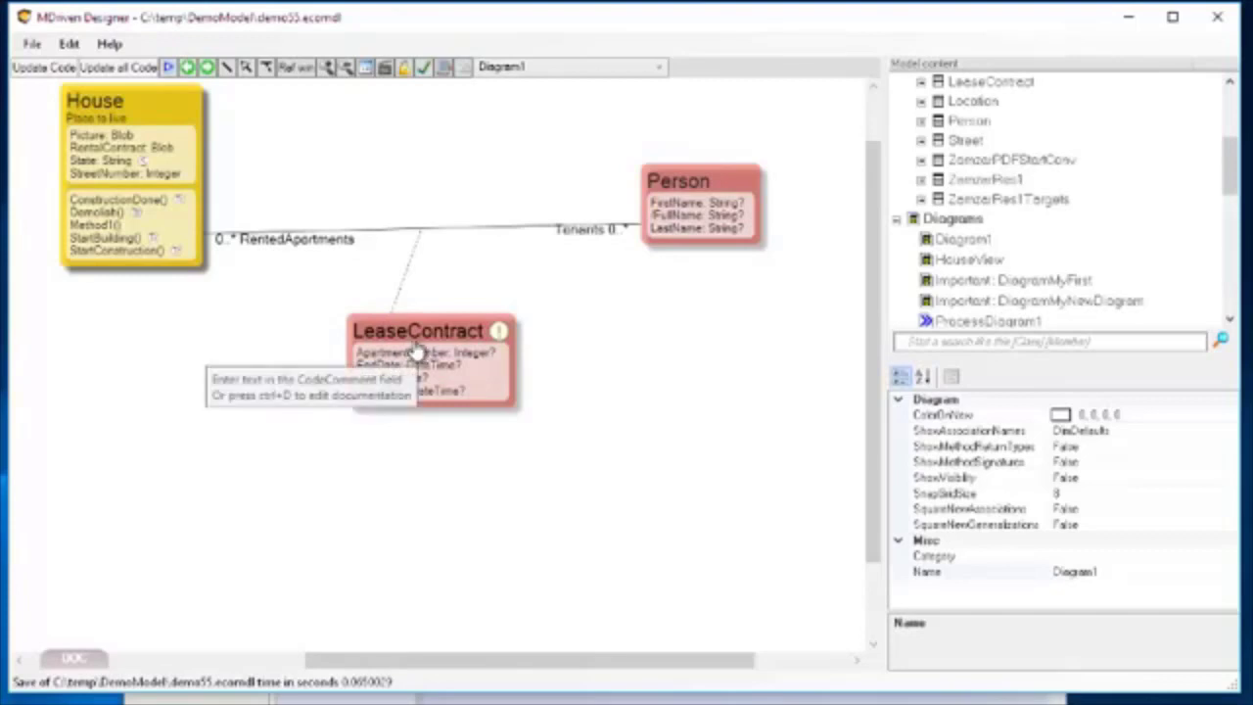
pyautogui.click(572, 701)
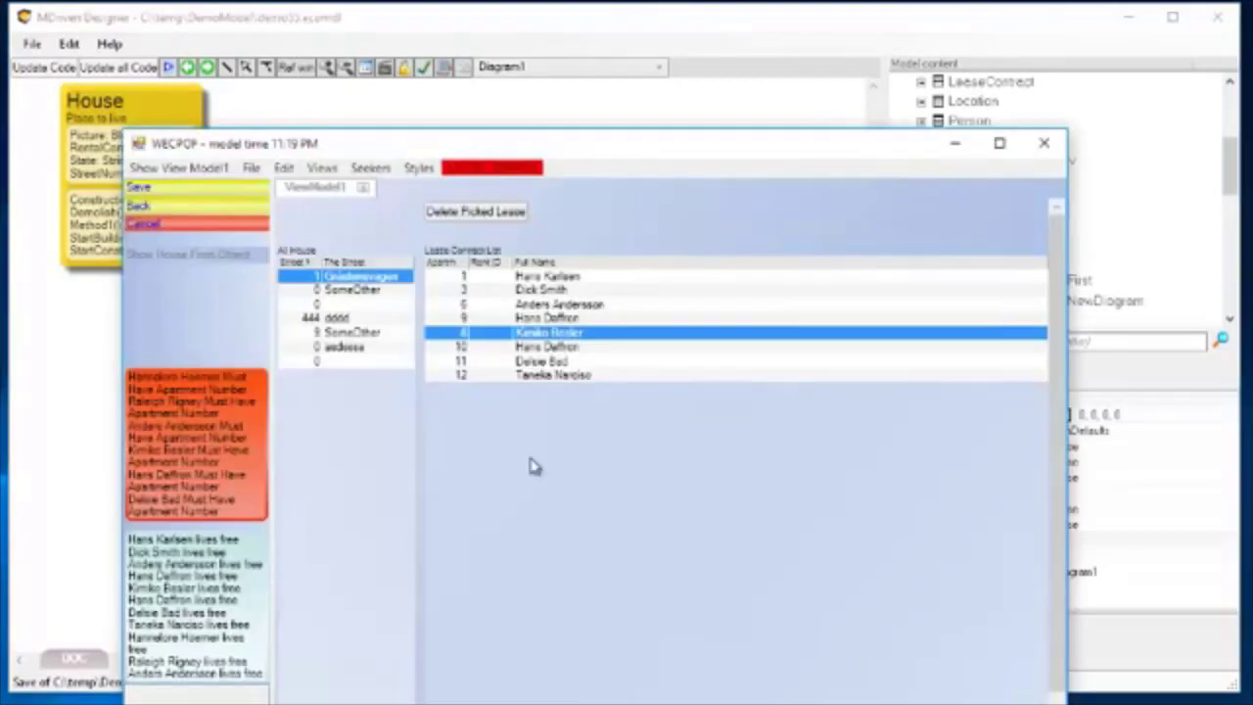
pyautogui.moveTo(536, 140); pyautogui.dragTo(520, 85)
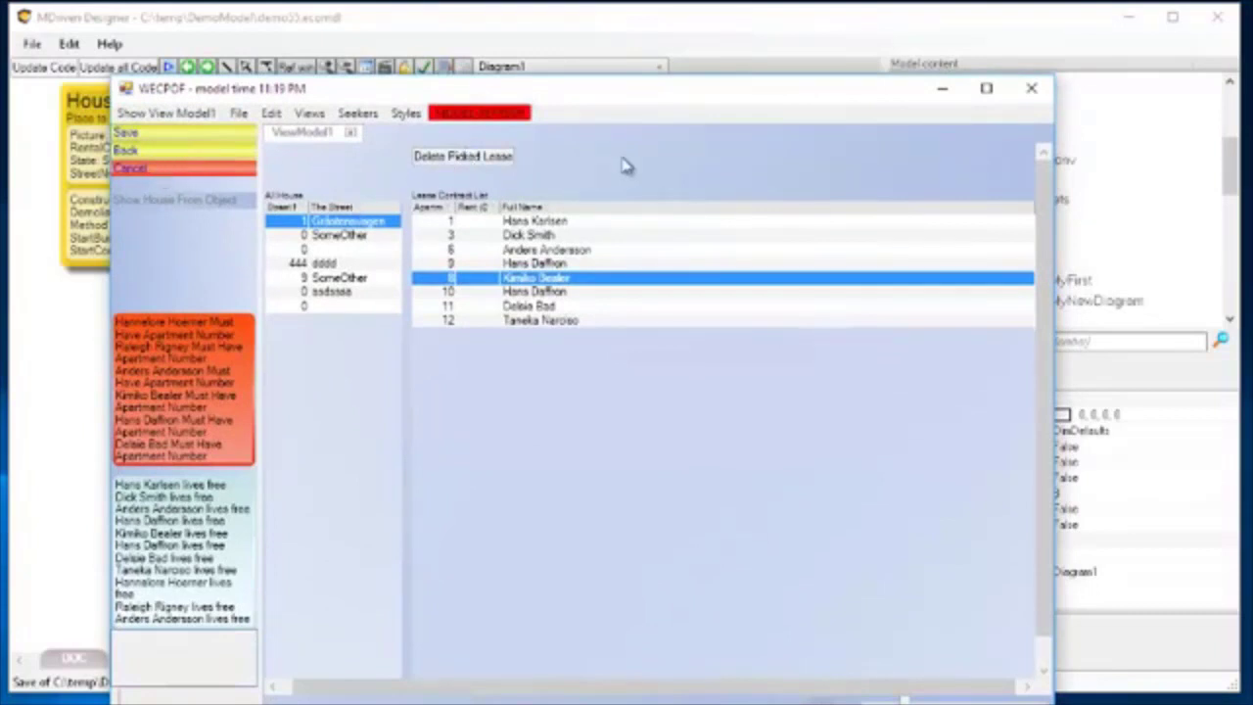
pyautogui.click(240, 114)
pyautogui.moveTo(272, 116)
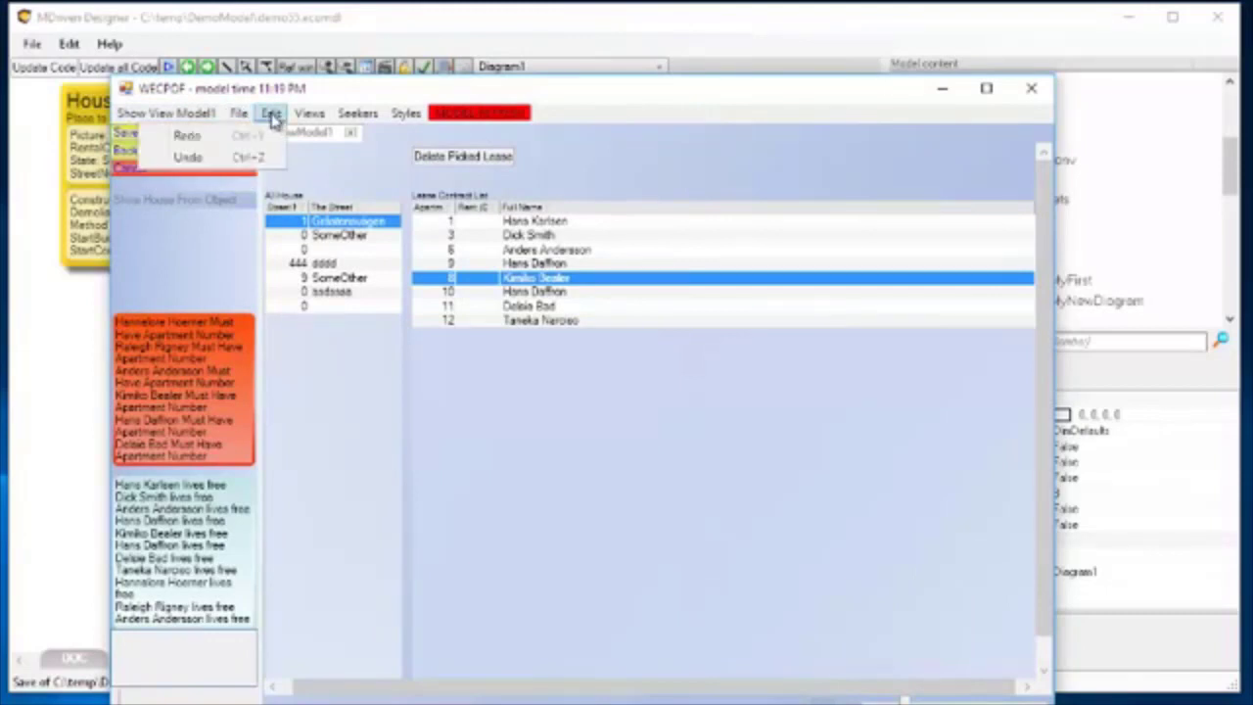
pyautogui.click(224, 156)
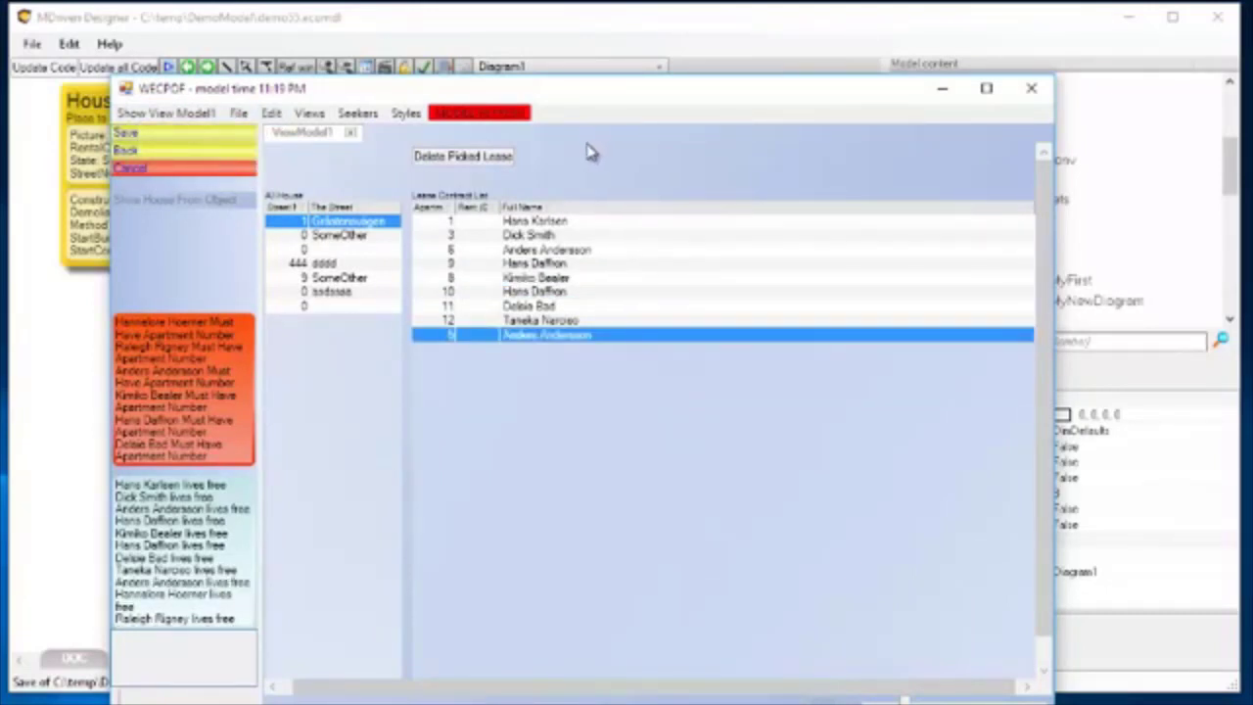
pyautogui.click(128, 171)
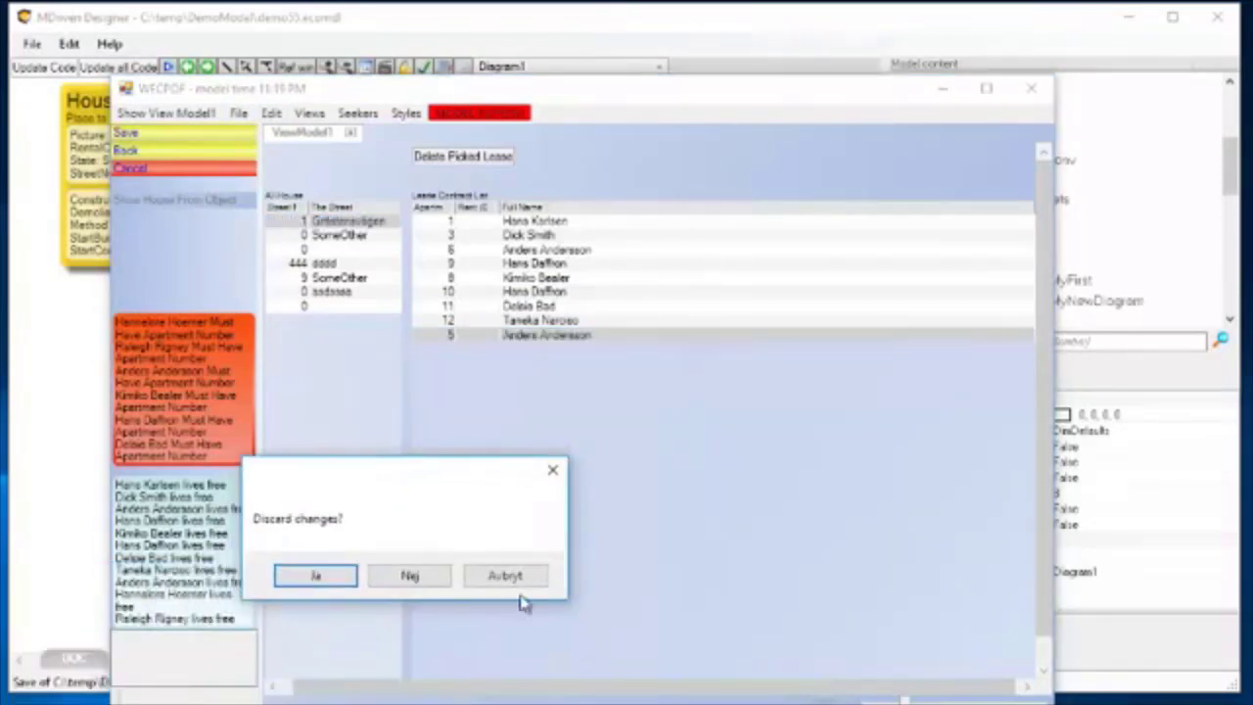
pyautogui.click(328, 584)
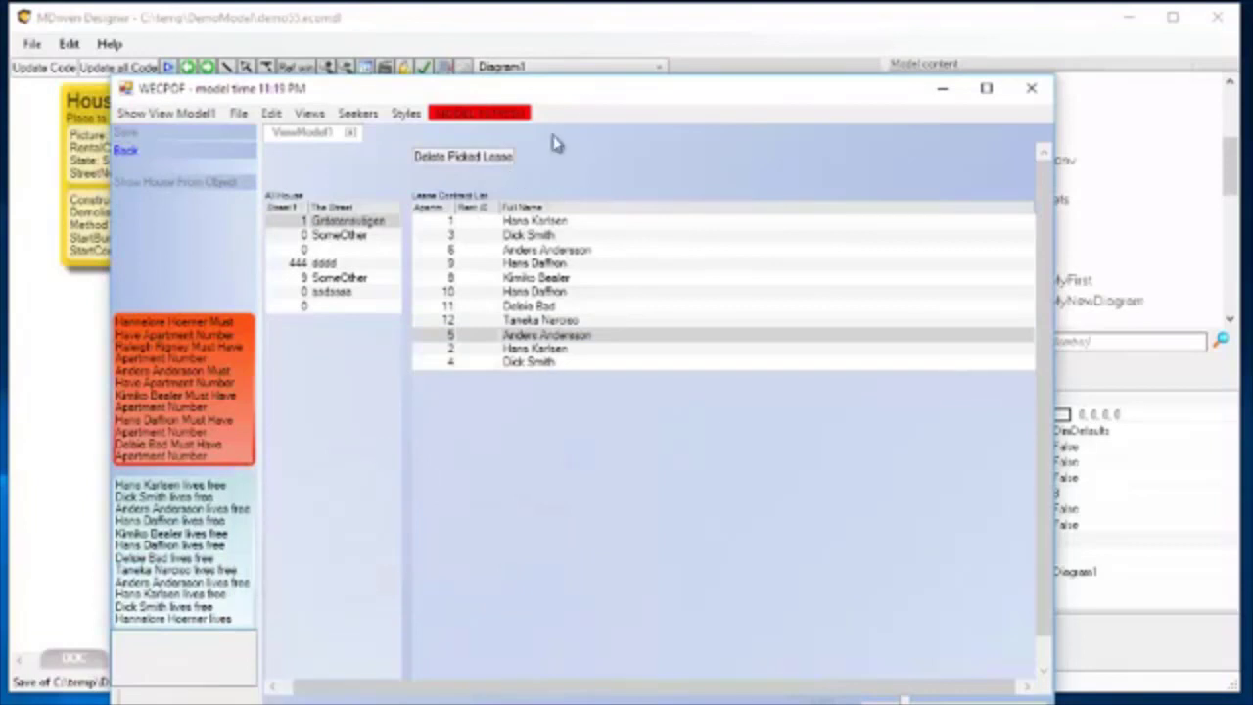
# Return to the ViewModel Editor and insert a row above the Delete Picked Lease action in the layout preview.
pyautogui.moveTo(589, 98); pyautogui.dragTo(580, 104)
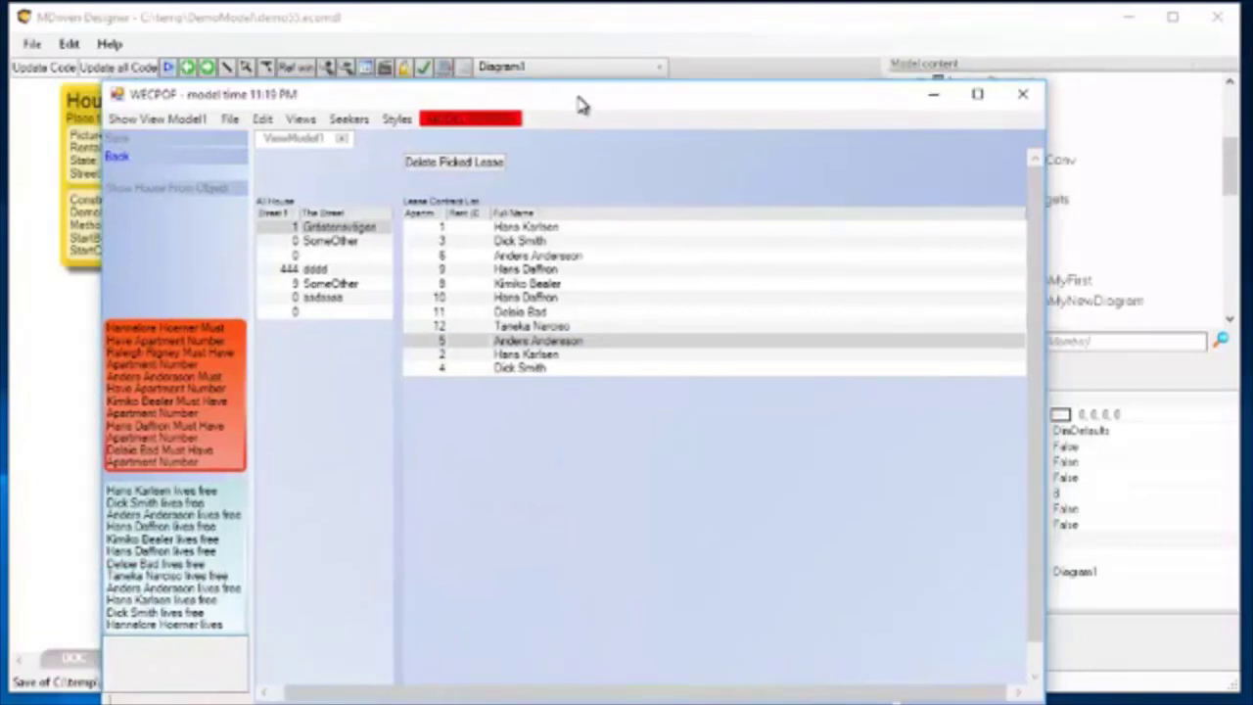
pyautogui.click(598, 33)
pyautogui.hotkey('alt', 'Tab')
pyautogui.hotkey('alt', 'Tab')
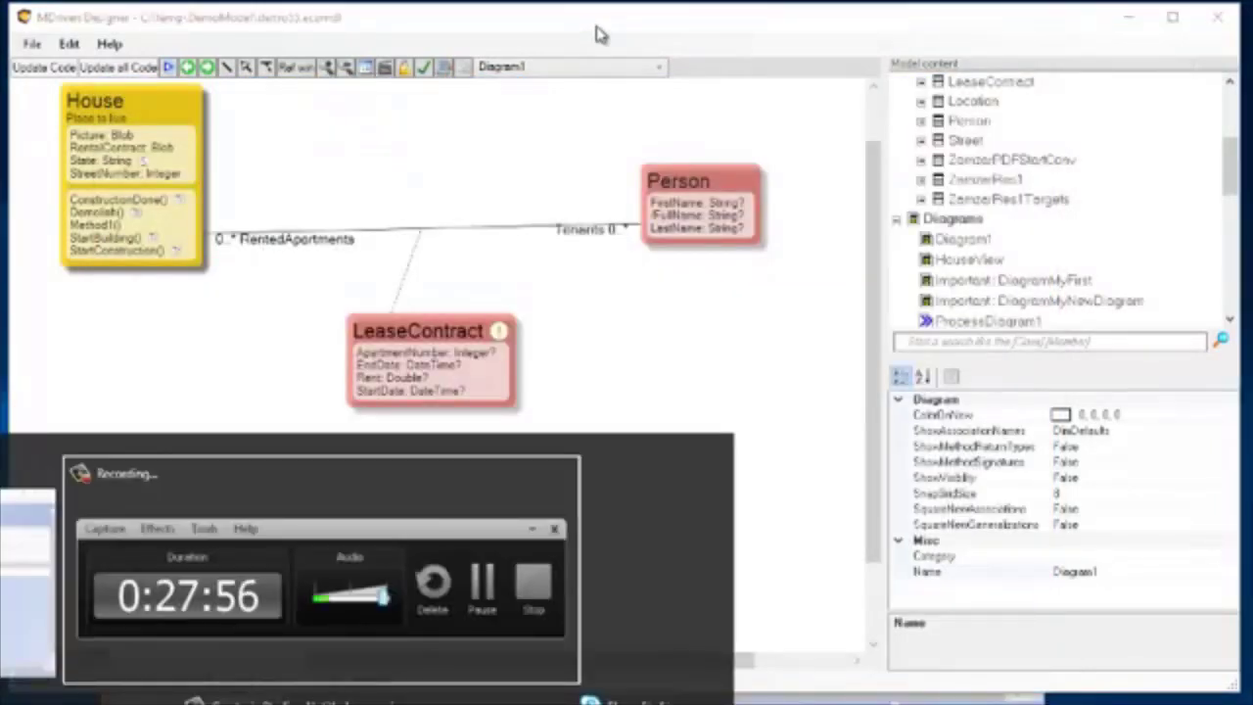
pyautogui.hotkey('alt', 'Tab')
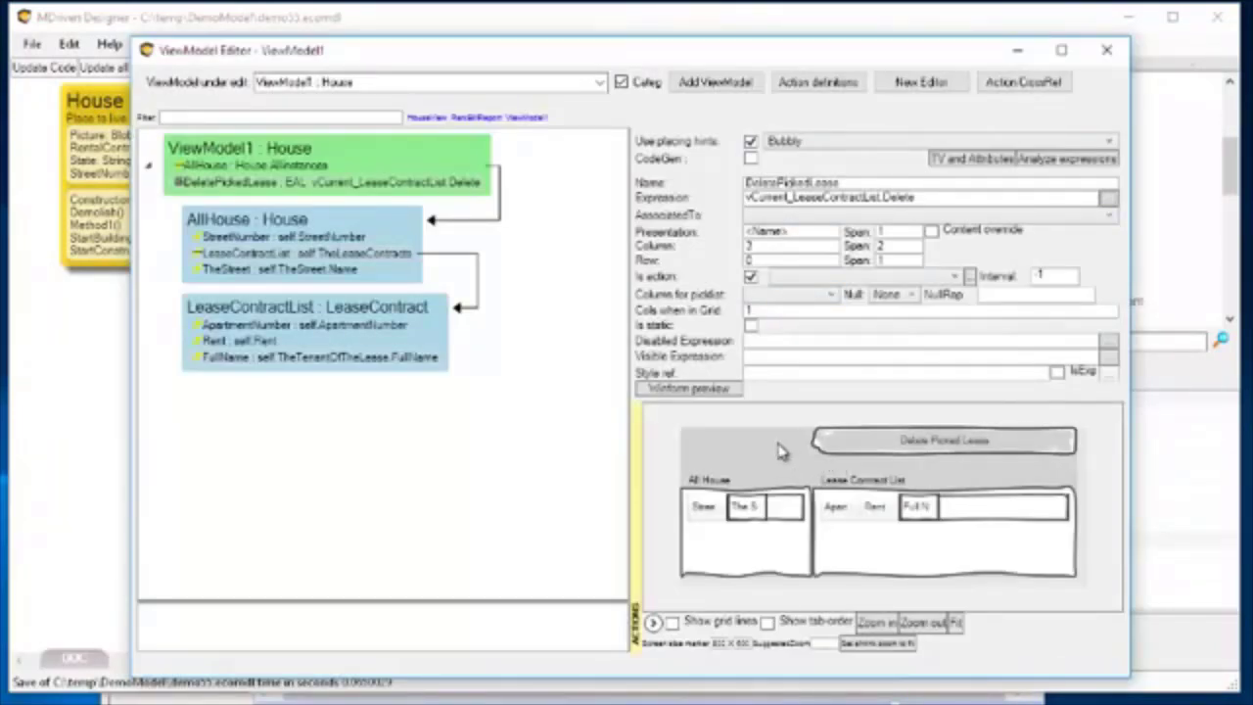
pyautogui.rightClick(780, 445)
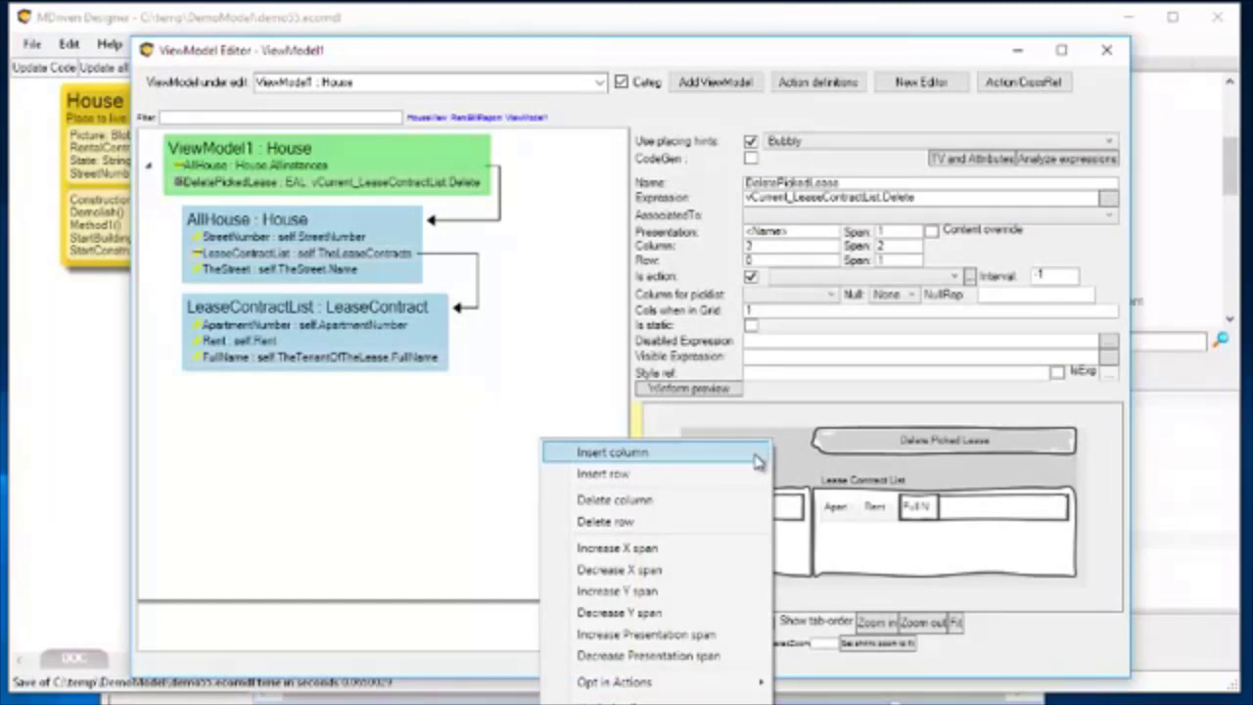
pyautogui.click(612, 476)
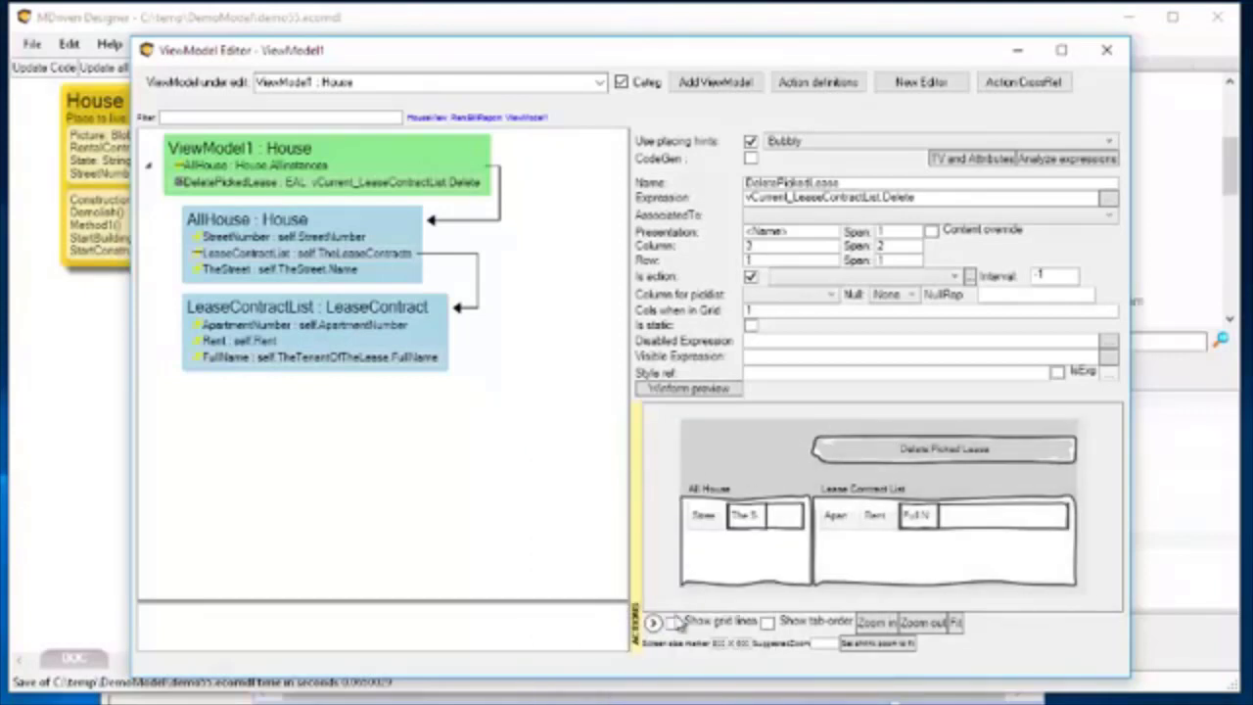
# Show the grid lines in the layout preview and insert two more rows above the Delete Picked Lease action.
pyautogui.click(673, 623)
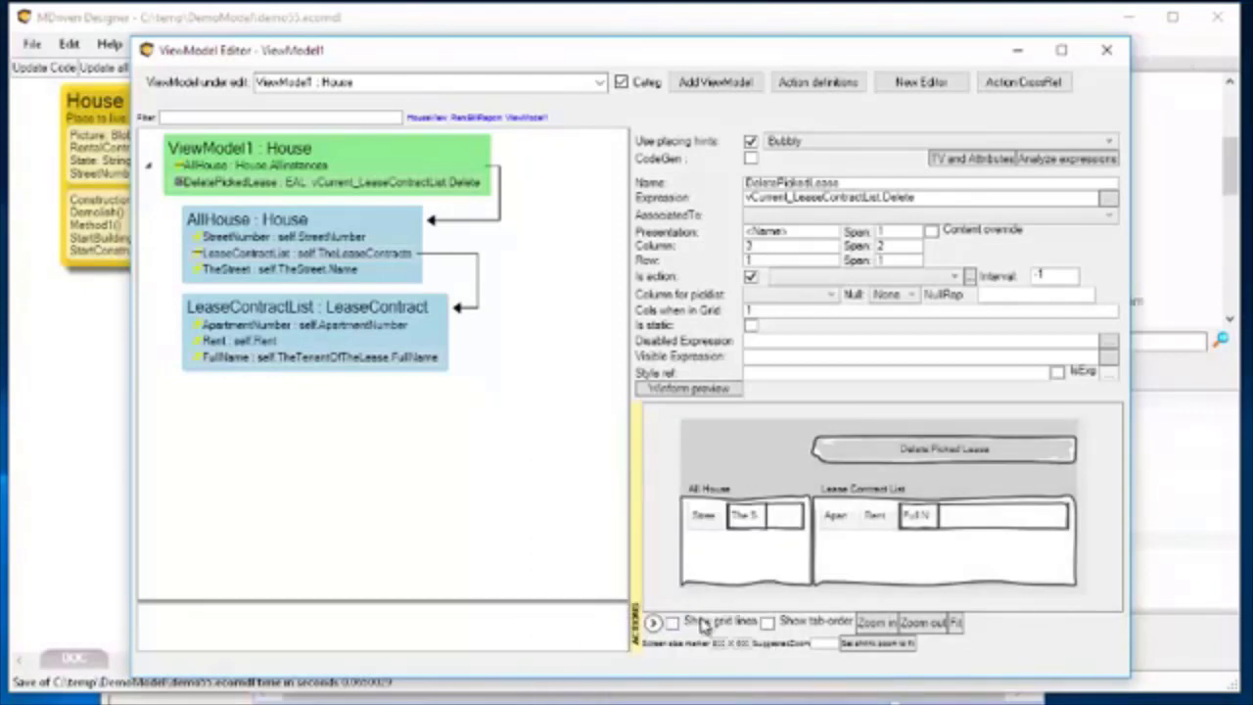
pyautogui.rightClick(854, 426)
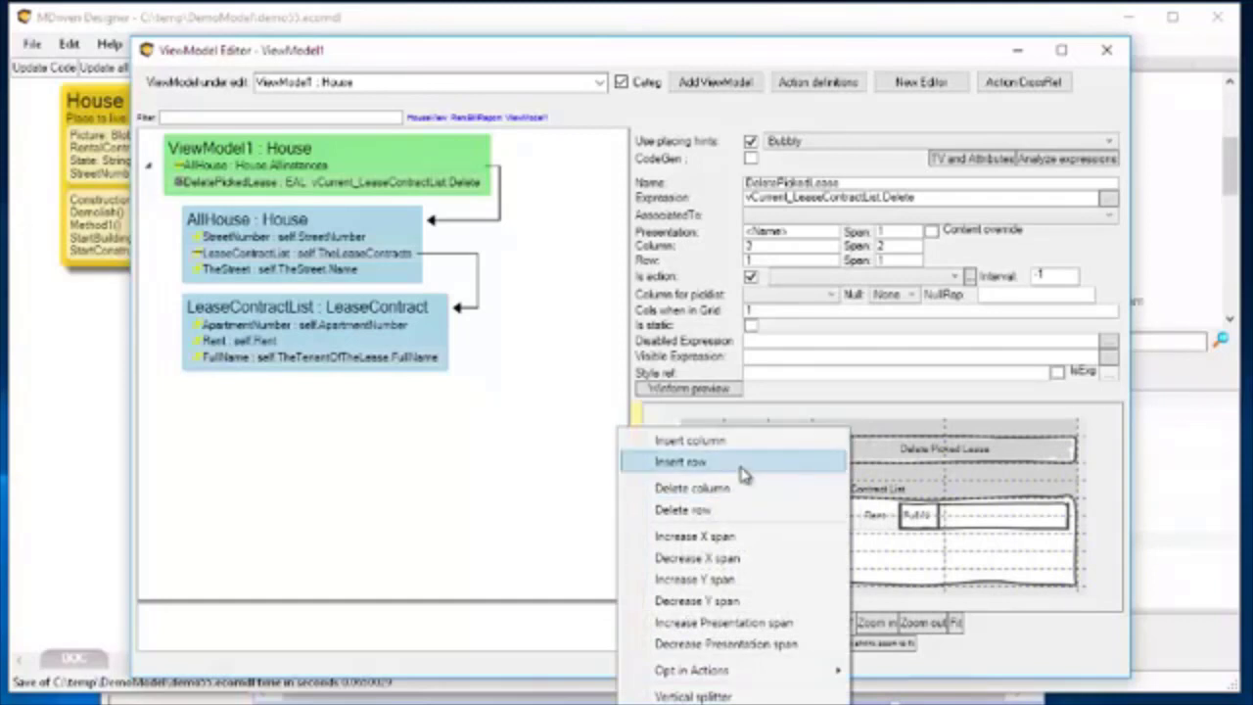
pyautogui.click(743, 474)
pyautogui.rightClick(864, 432)
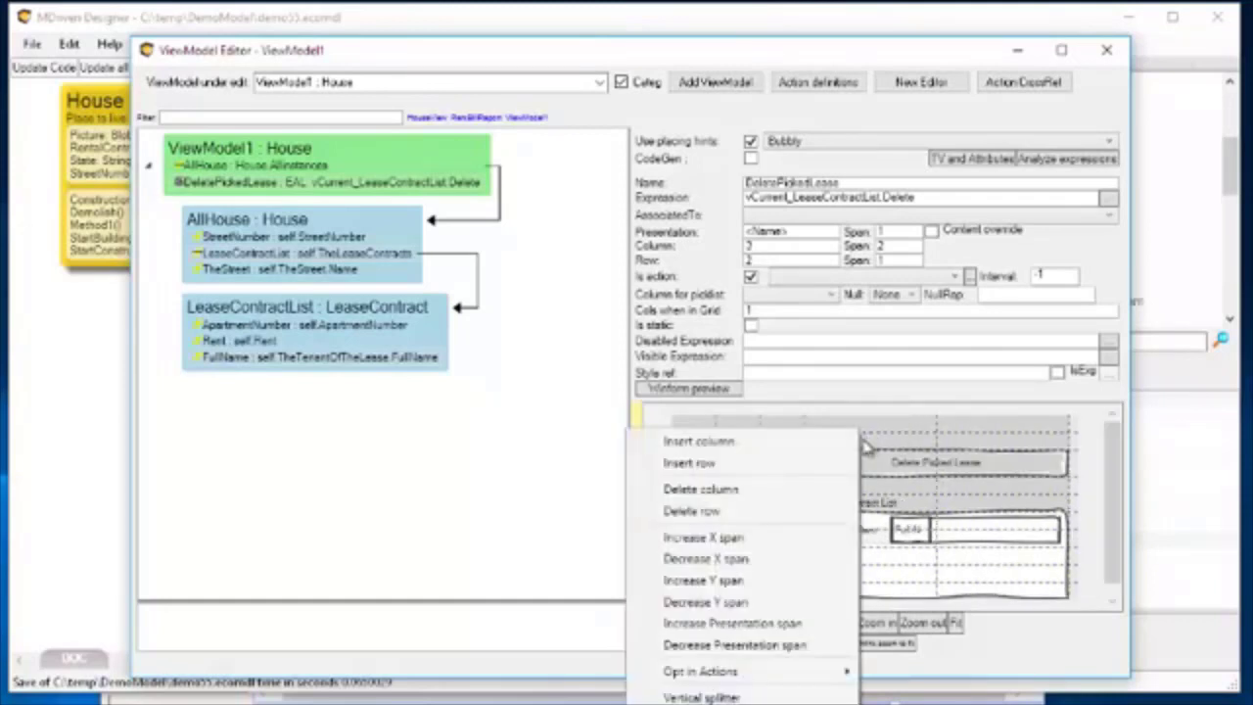
pyautogui.click(751, 468)
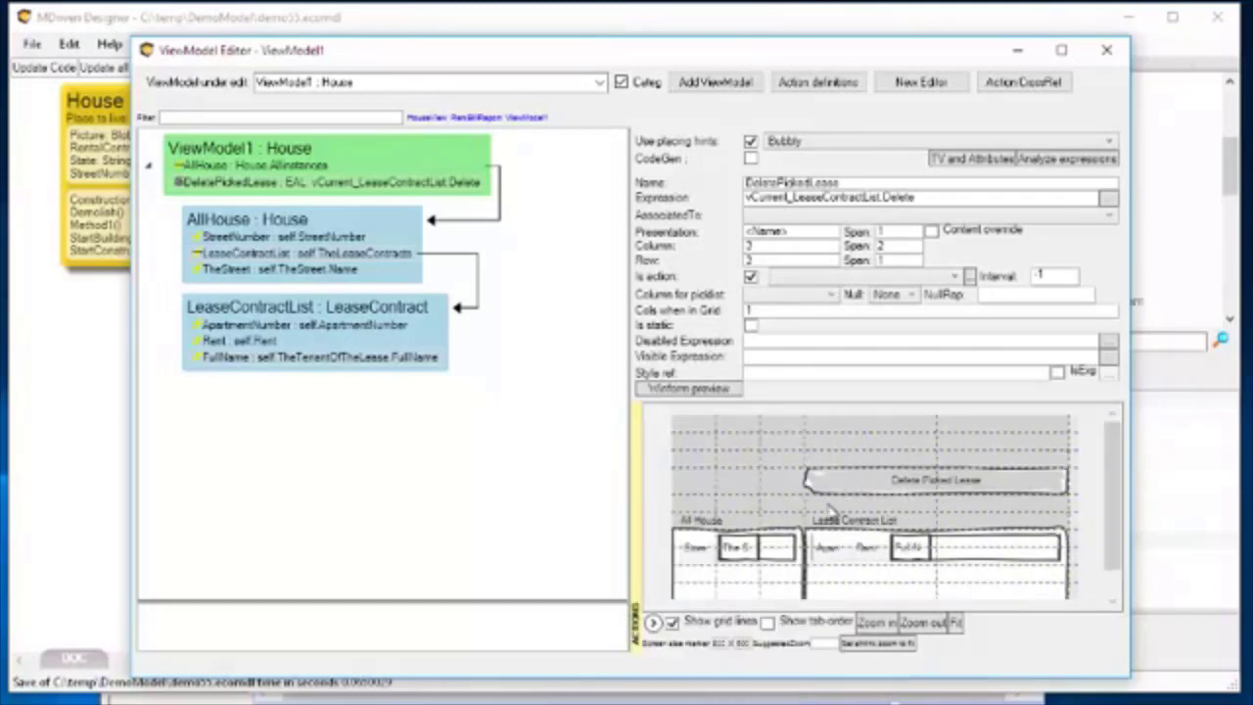
pyautogui.moveTo(1110, 511); pyautogui.dragTo(1118, 434)
pyautogui.click(220, 188)
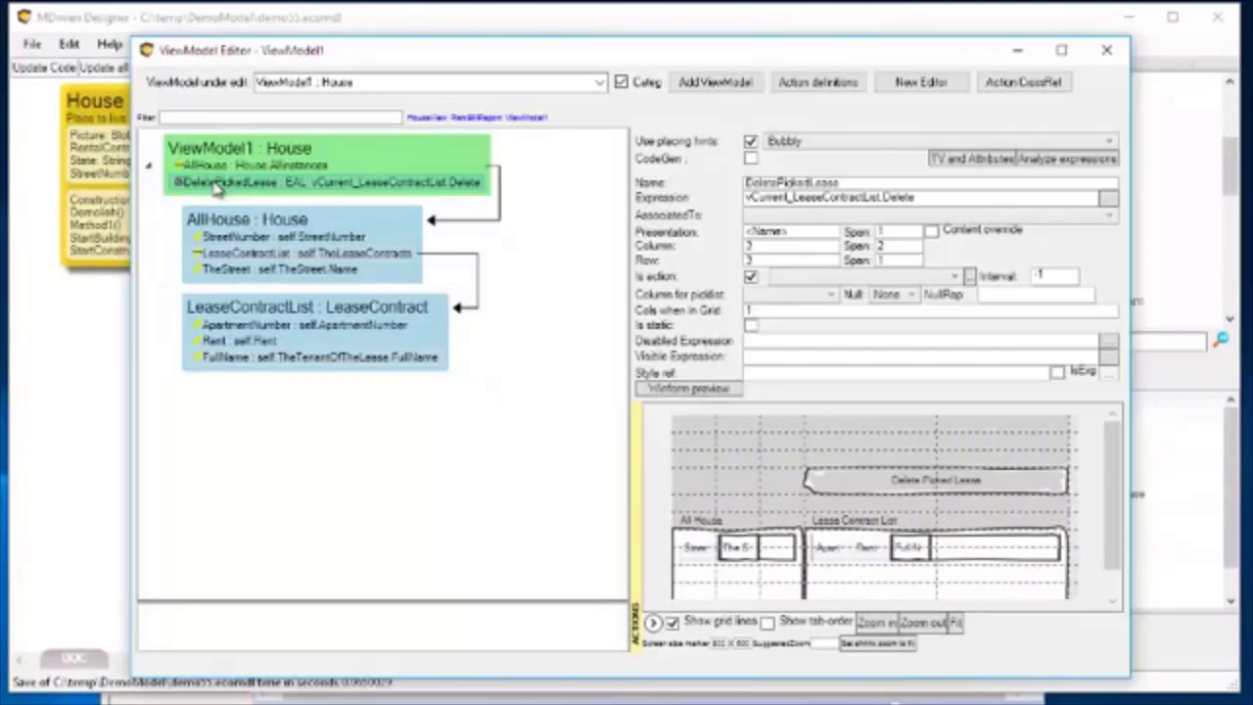
# Duplicate the DeletePickedLease action in ViewModel1 and rename the copy RemoveFromInnerLink.
pyautogui.hotkey('ctrl', 'v')
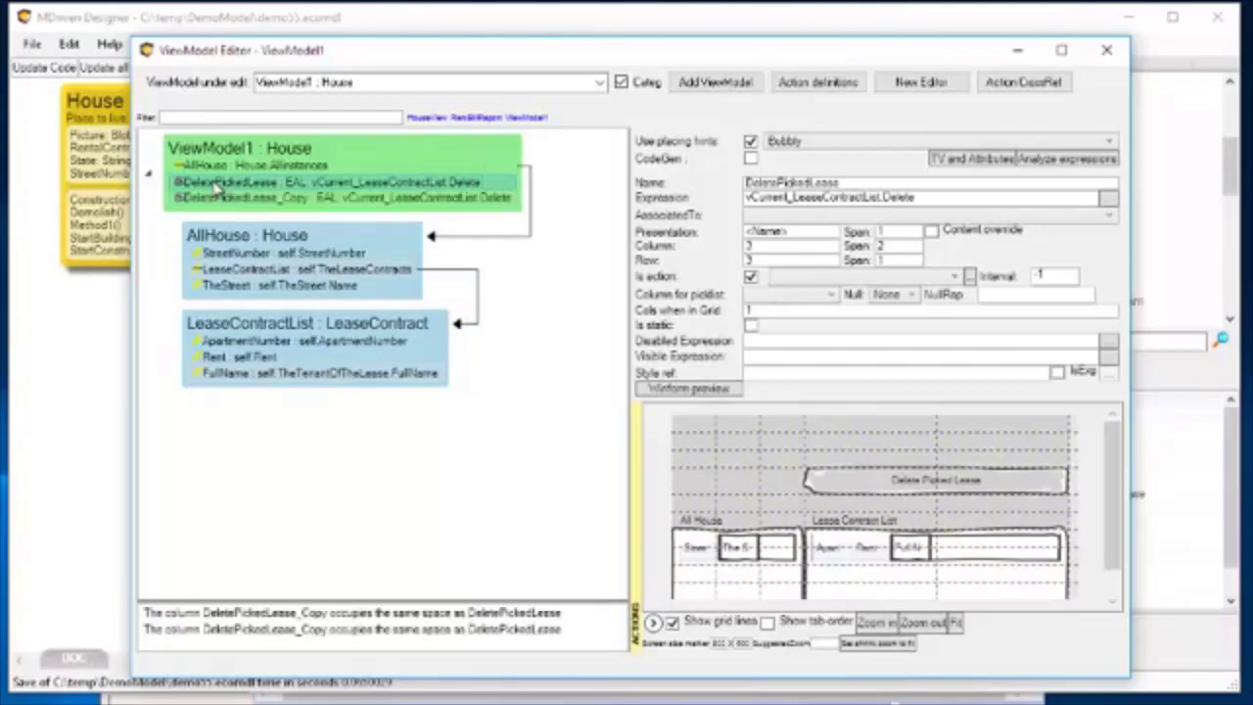
pyautogui.click(356, 204)
pyautogui.moveTo(838, 183); pyautogui.dragTo(811, 184)
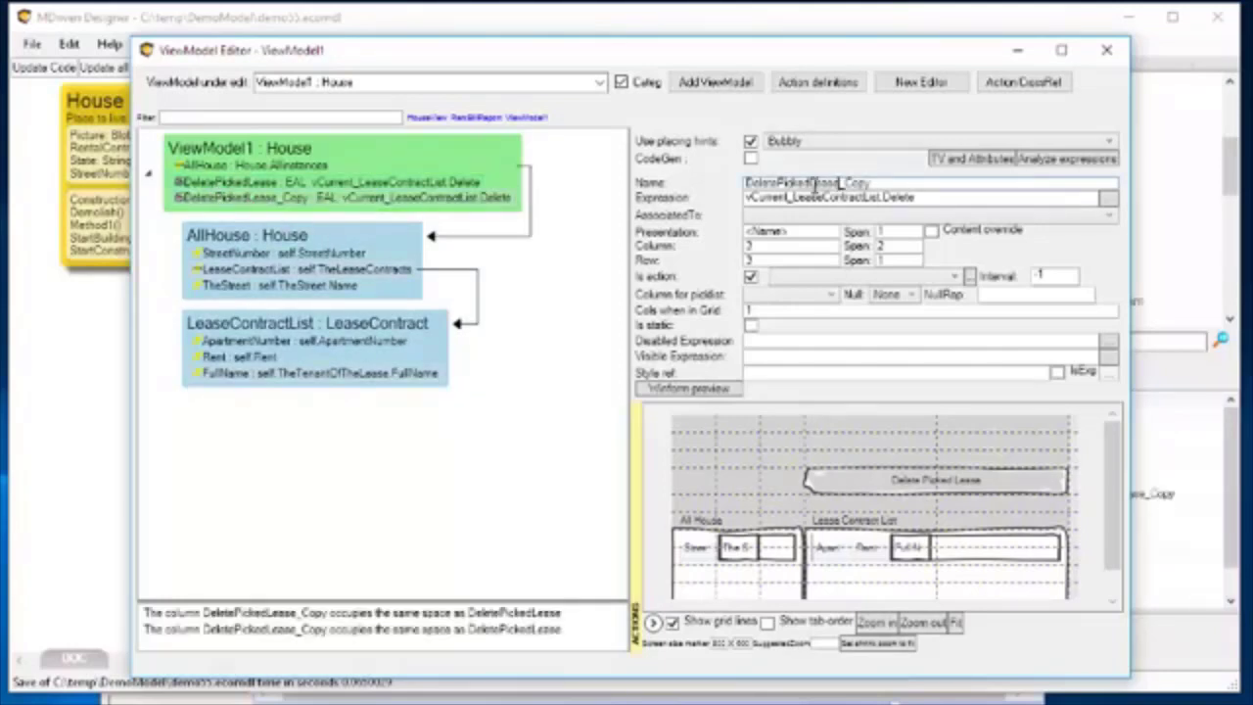
pyautogui.moveTo(889, 182); pyautogui.dragTo(744, 176)
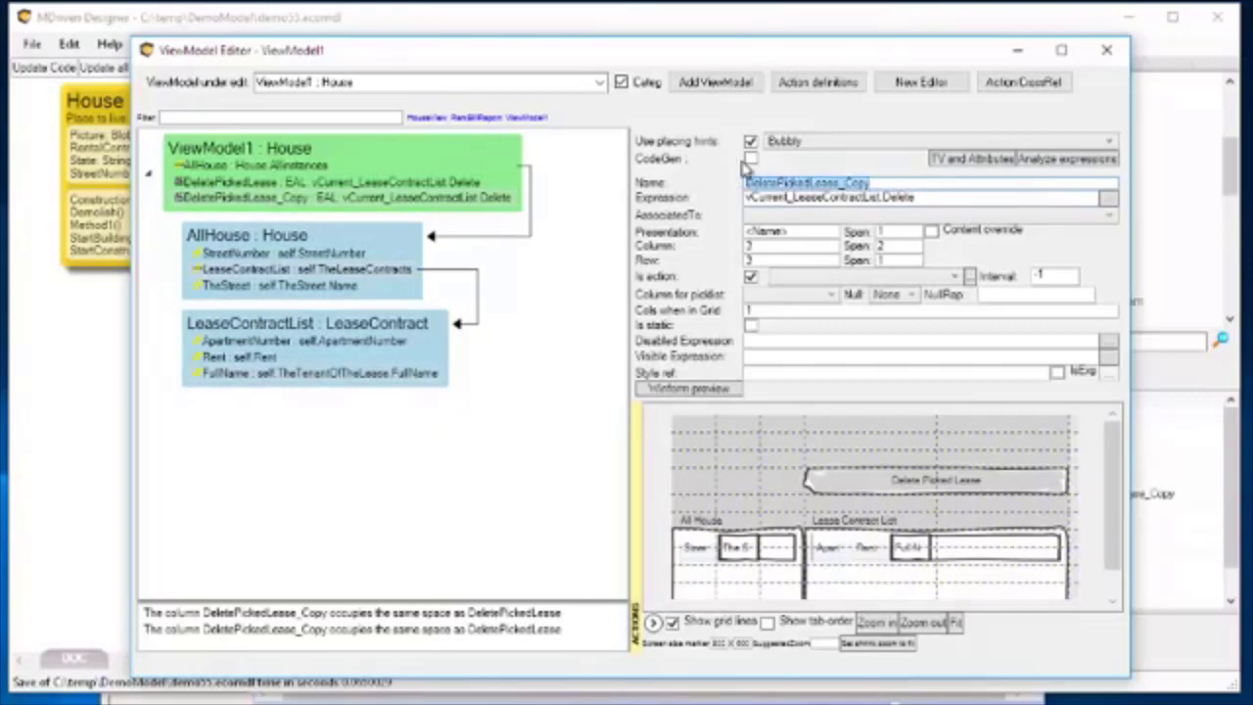
pyautogui.write('Prin')
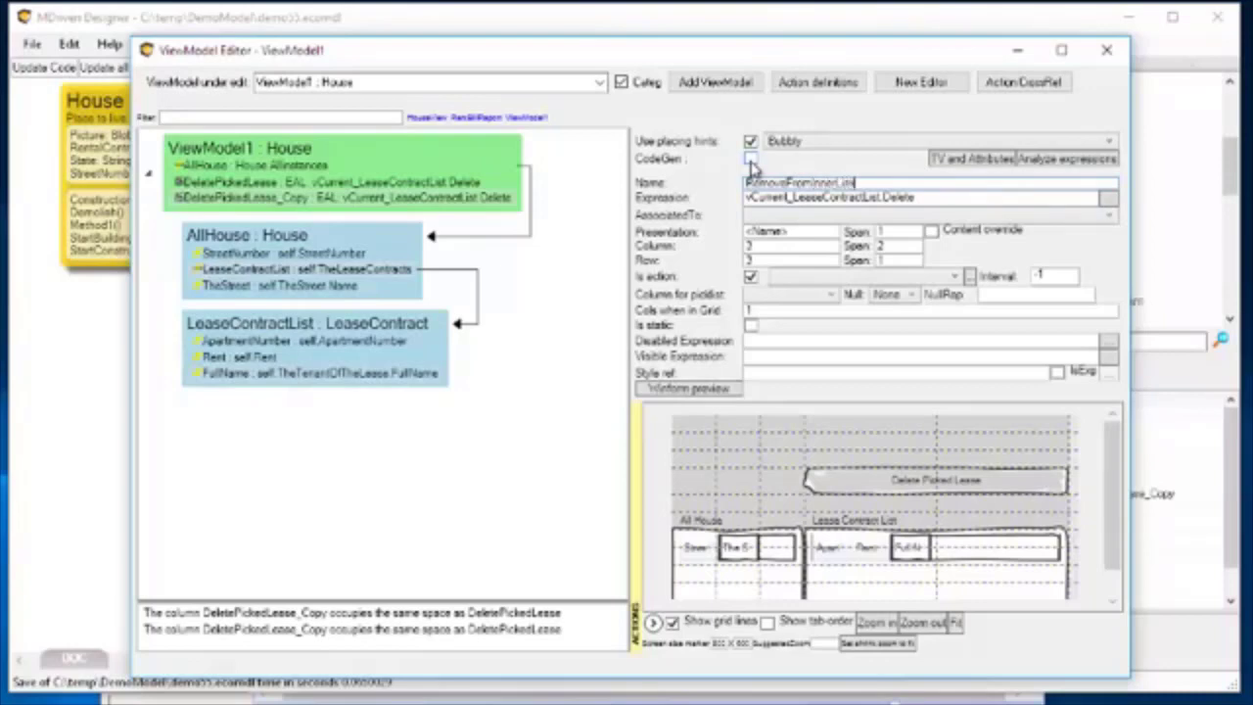
# Try replacing the RemoveFromInnerLink action's expression with the variable vCurrent_AllHouse.
pyautogui.click(1107, 197)
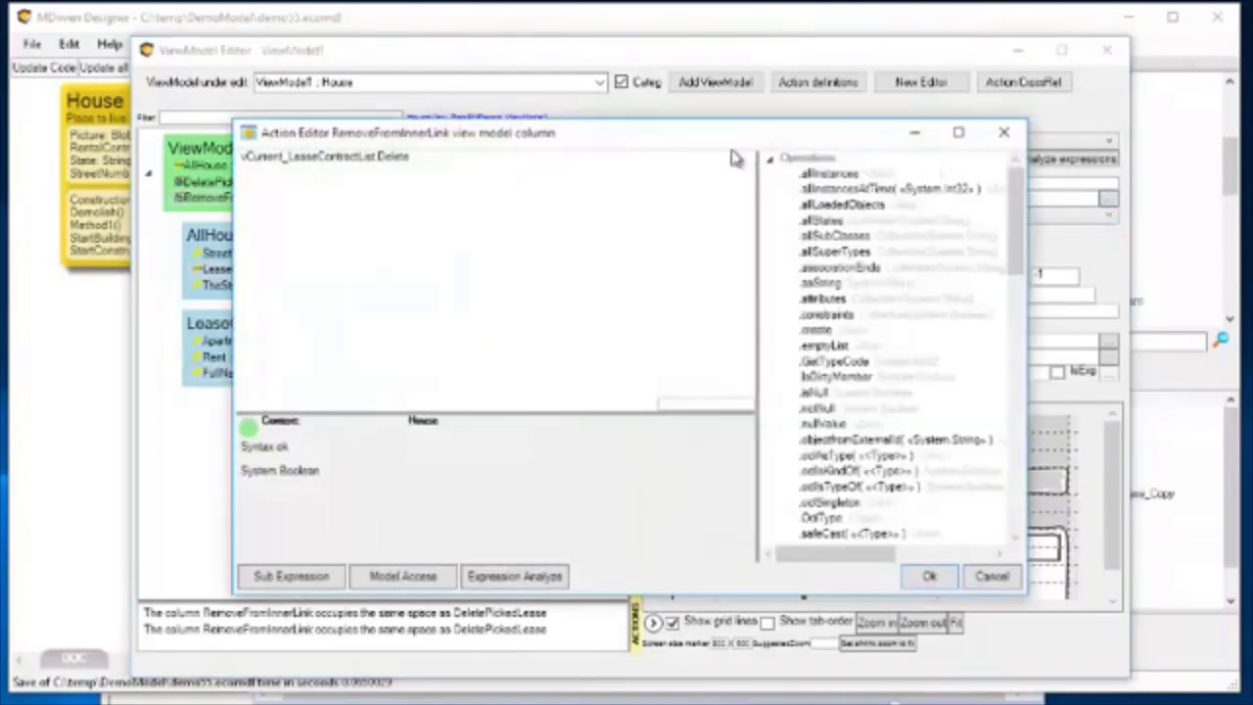
pyautogui.moveTo(554, 131); pyautogui.dragTo(528, 134)
pyautogui.moveTo(442, 169); pyautogui.dragTo(198, 174)
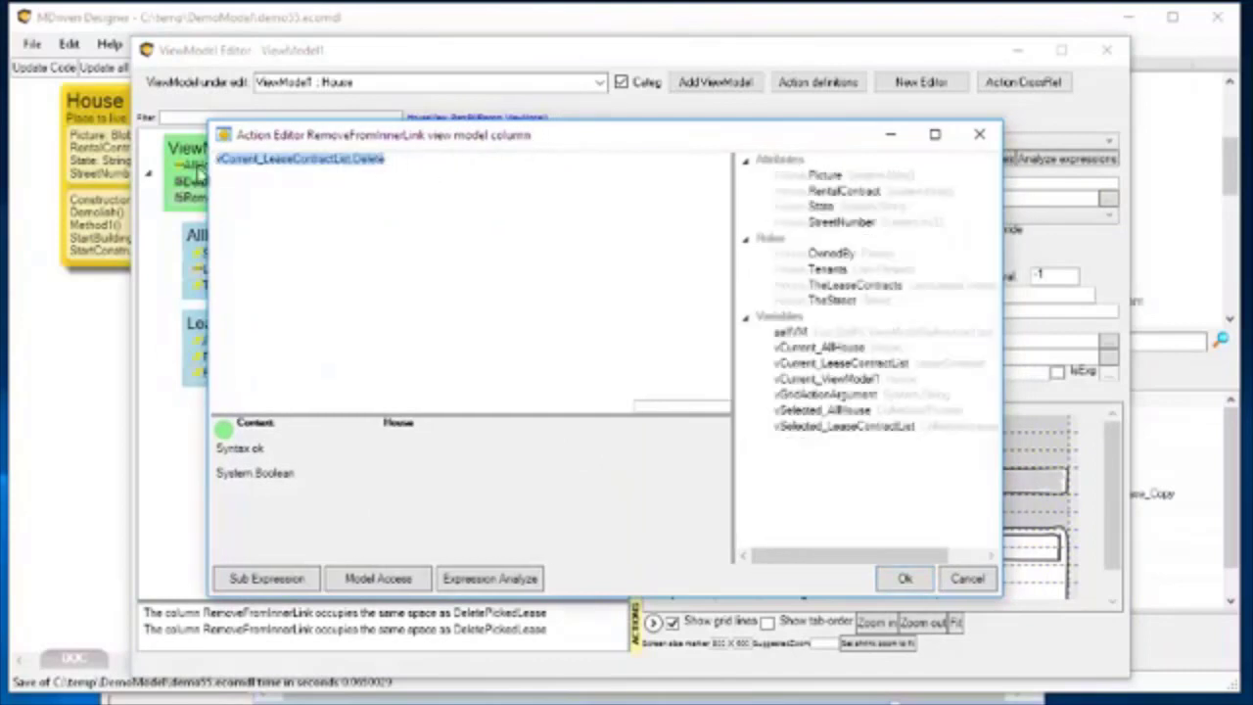
pyautogui.press('Delete')
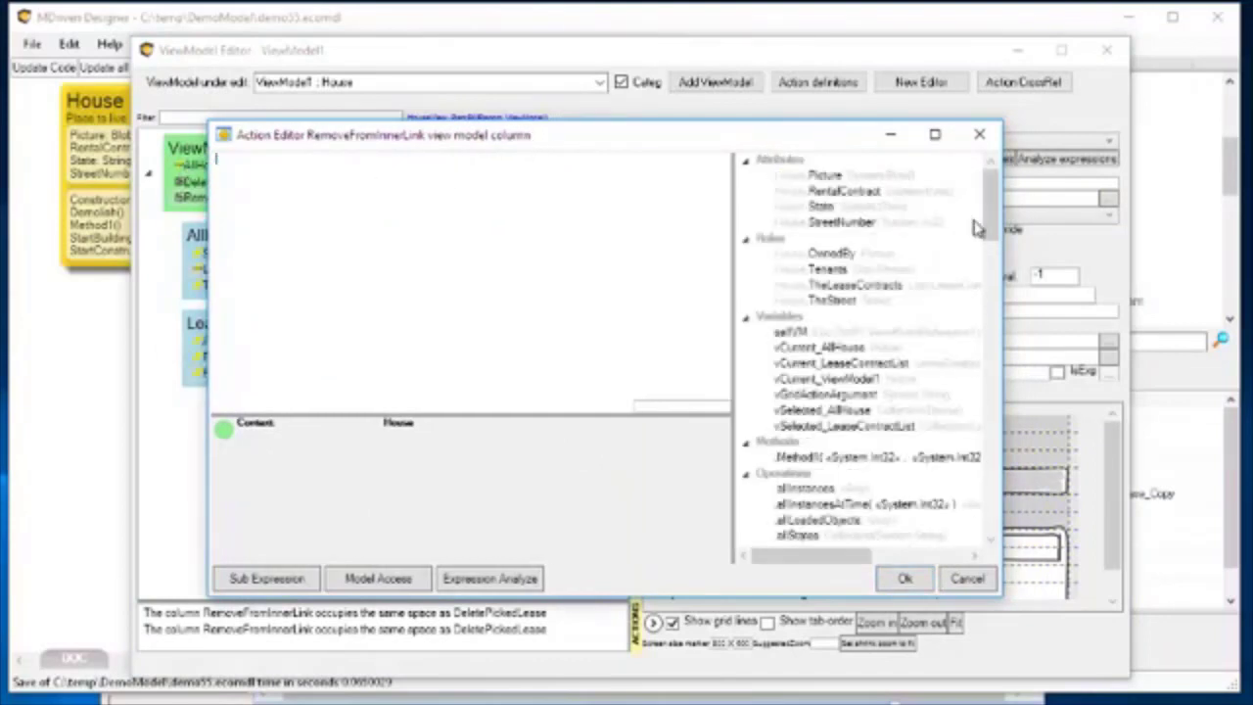
pyautogui.click(830, 347)
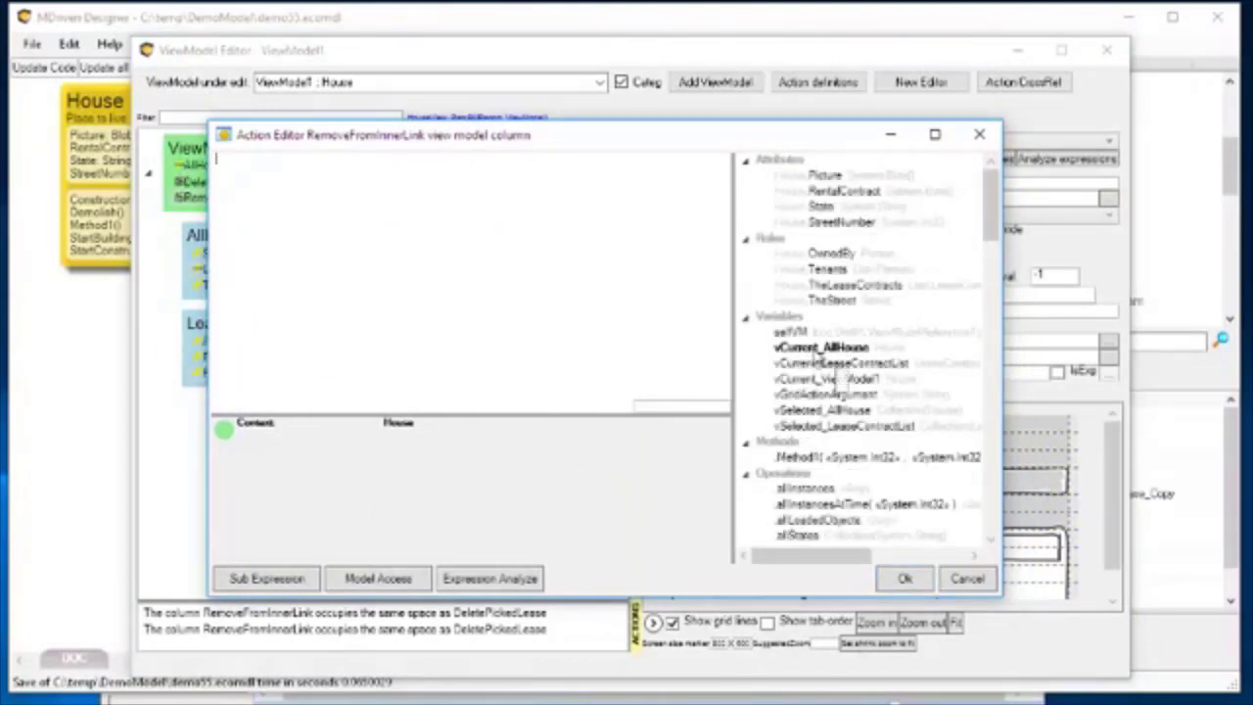
pyautogui.doubleClick(827, 349)
pyautogui.click(337, 169)
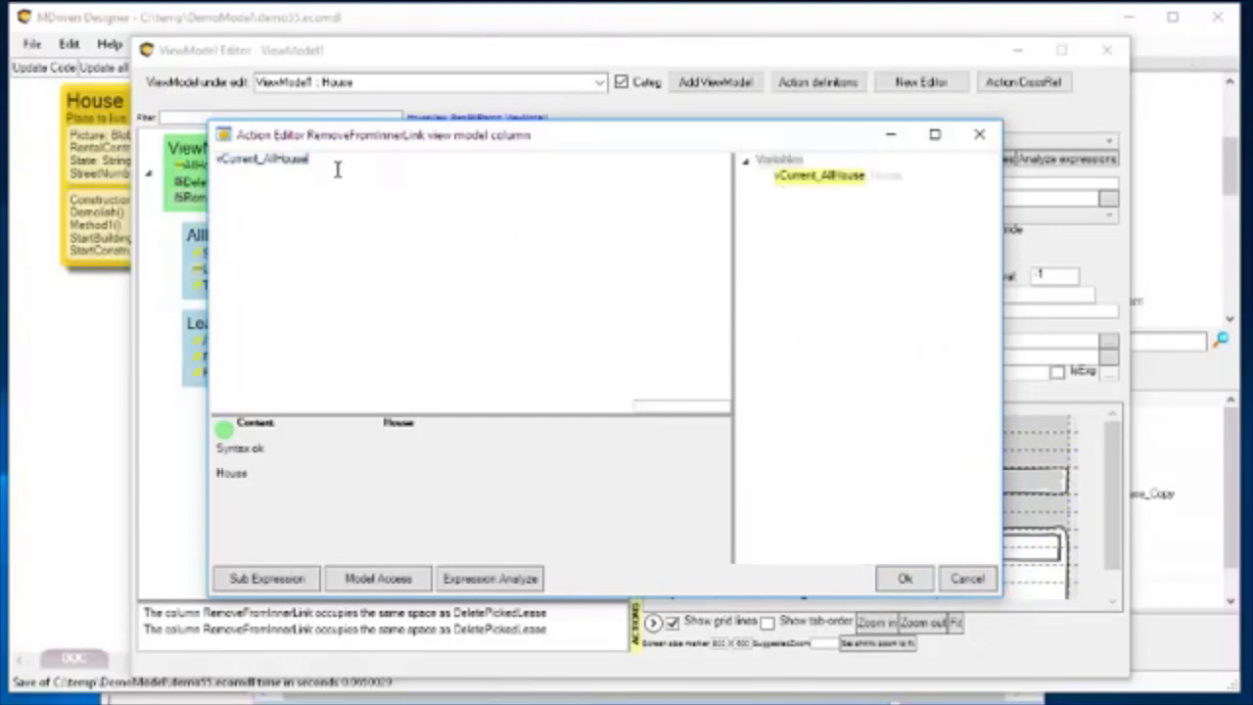
pyautogui.moveTo(261, 162); pyautogui.dragTo(201, 166)
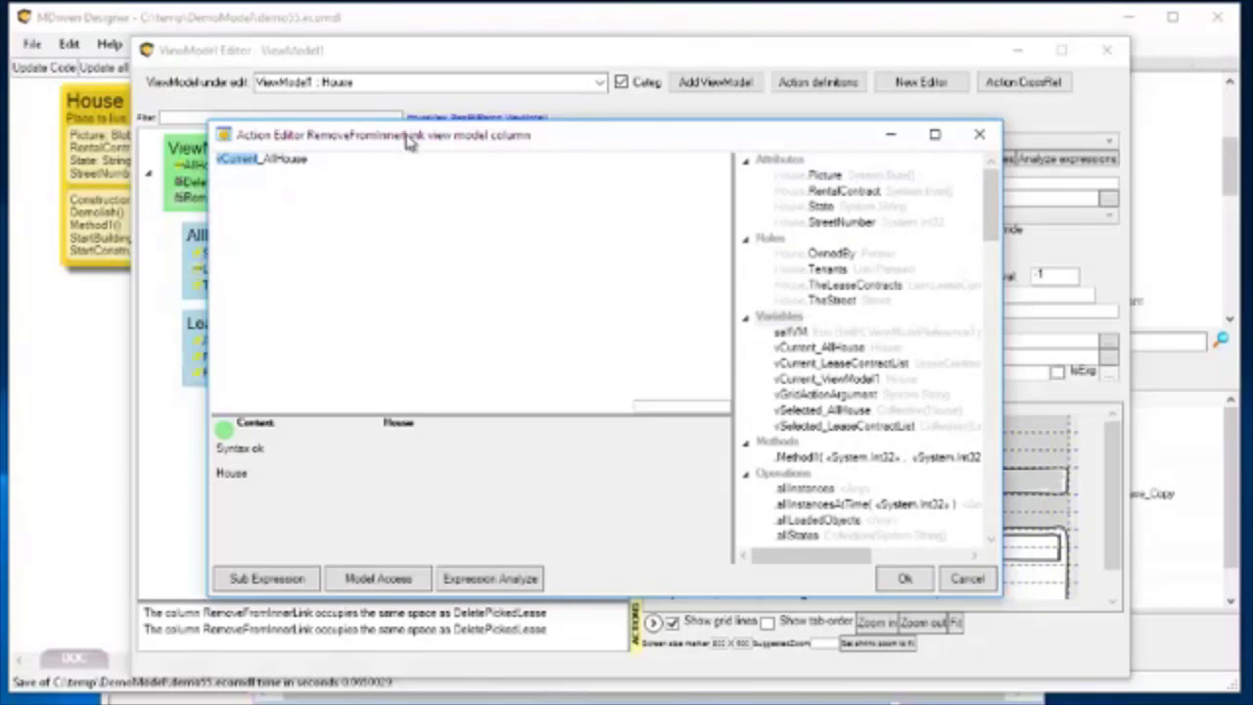
pyautogui.moveTo(401, 139); pyautogui.dragTo(520, 173)
pyautogui.click(458, 199)
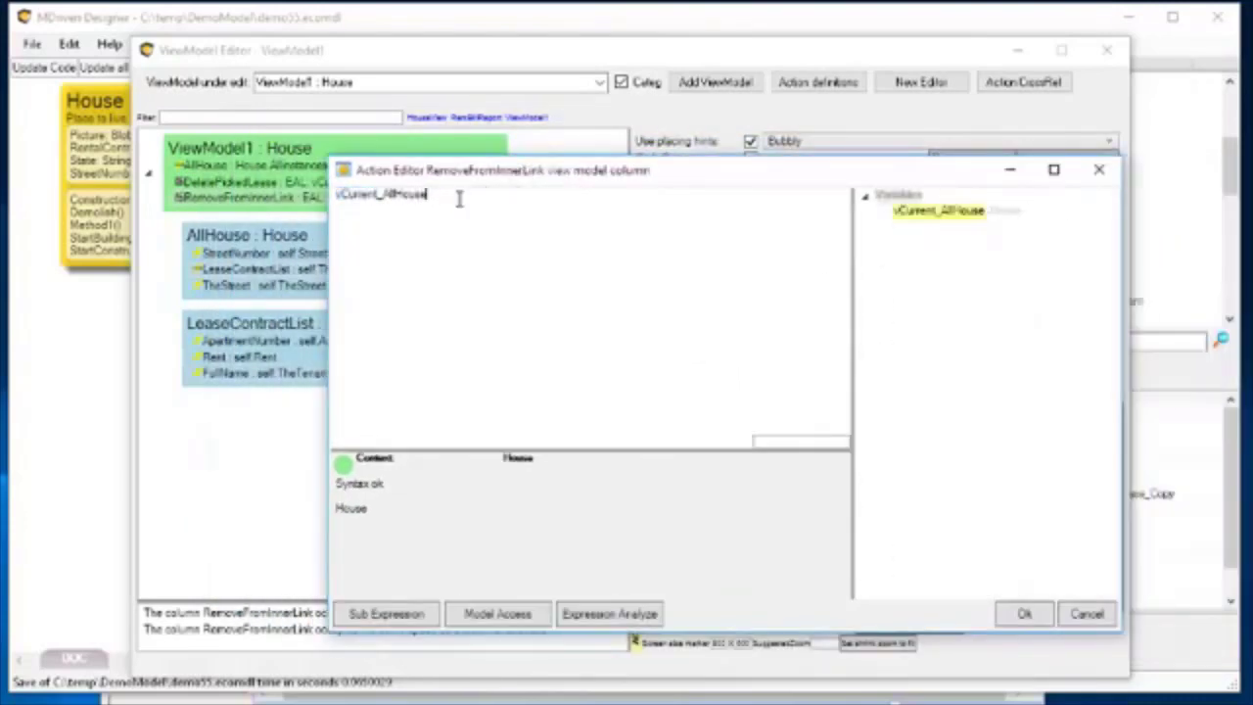
# Try vSelected_AllHouse as the RemoveFromInnerLink expression, compare it with the running prototype, and discard the expression edits.
pyautogui.moveTo(458, 199); pyautogui.dragTo(220, 191)
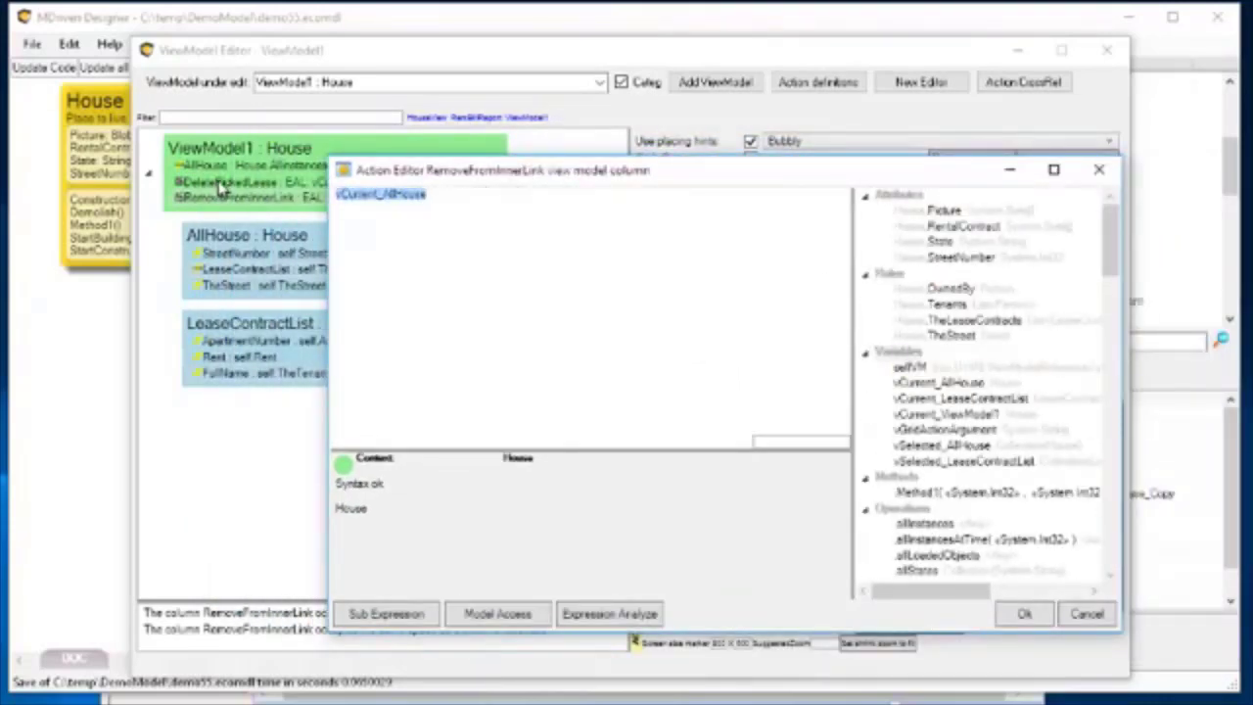
pyautogui.write('vStre')
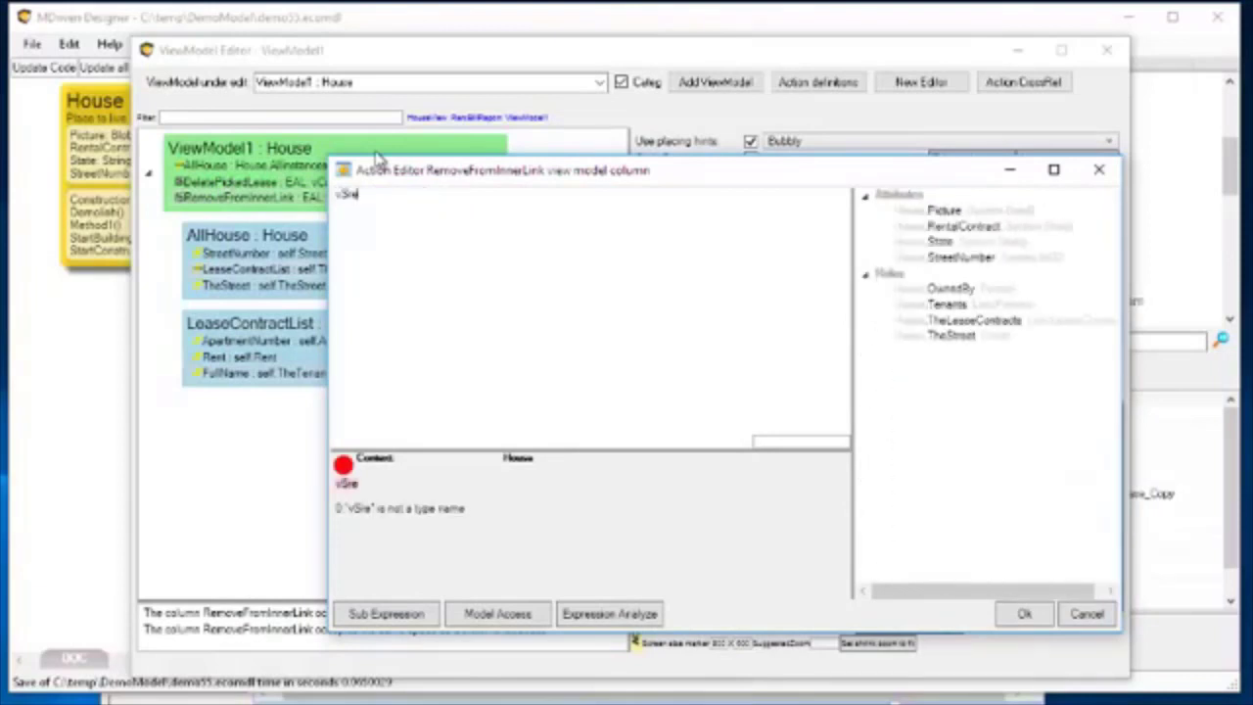
pyautogui.press('BackSpace')
pyautogui.press('BackSpace')
pyautogui.press('BackSpace')
pyautogui.write('el')
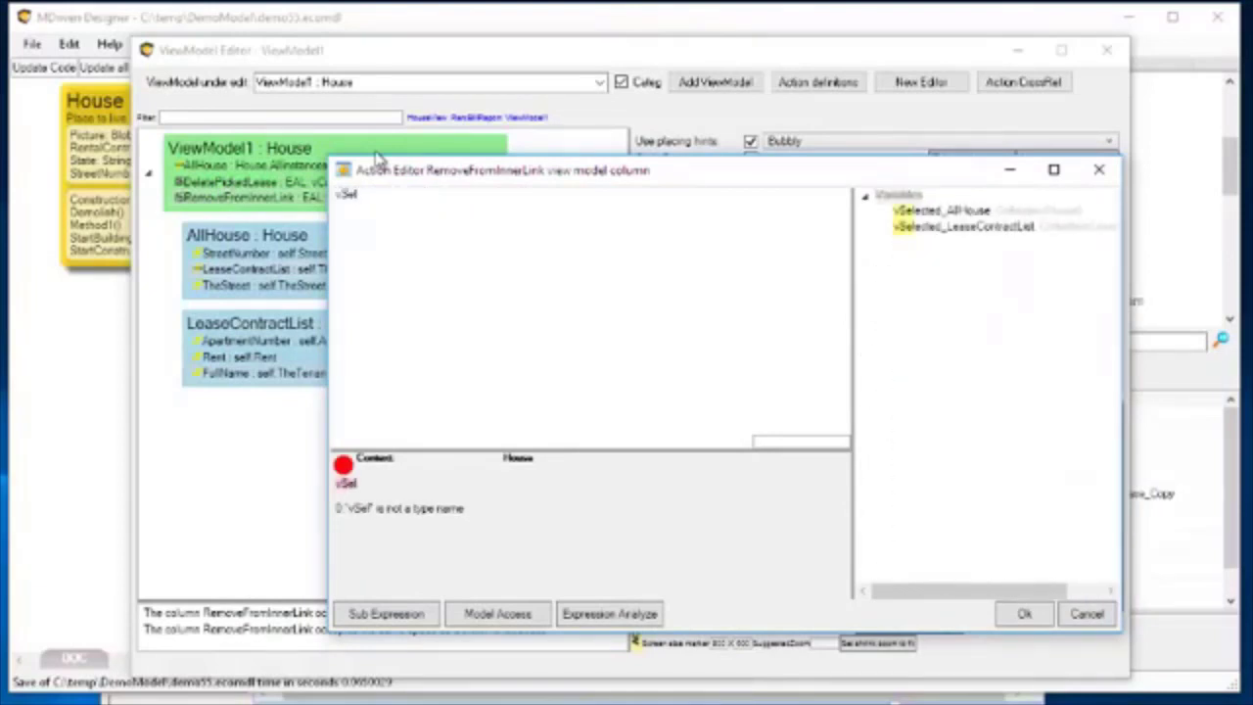
pyautogui.doubleClick(915, 211)
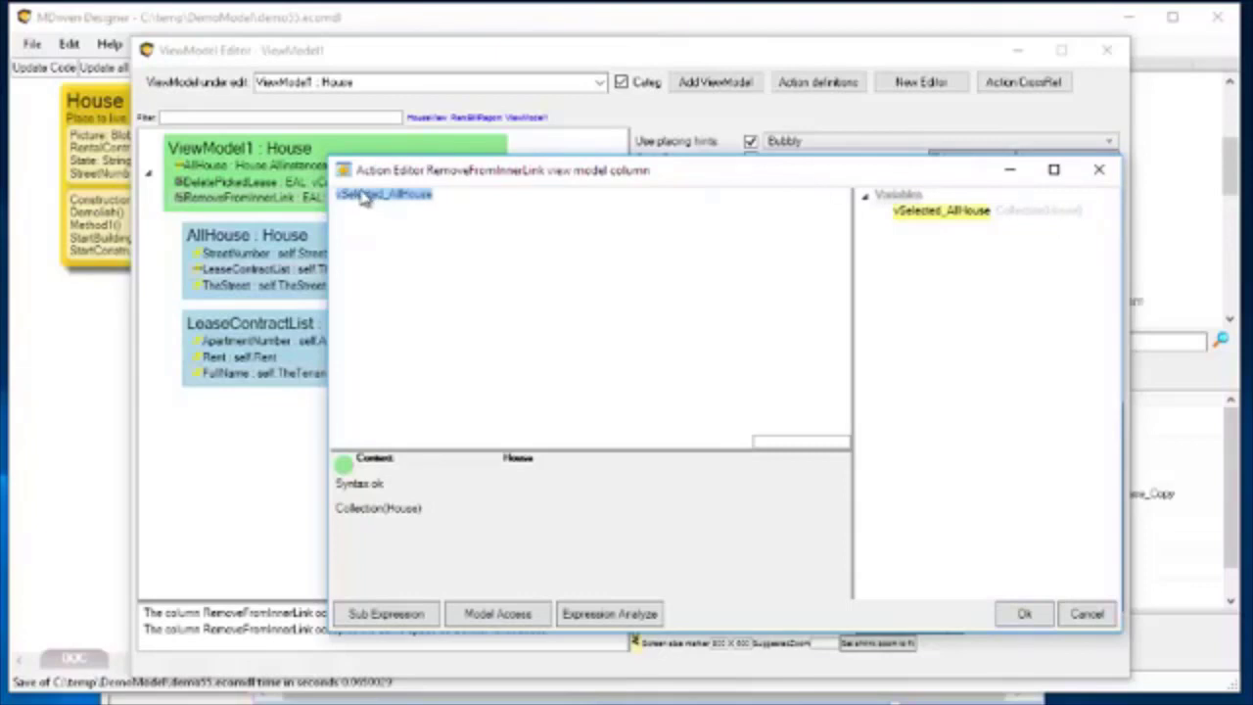
pyautogui.moveTo(452, 171); pyautogui.dragTo(561, 182)
pyautogui.hotkey('alt', 'Tab')
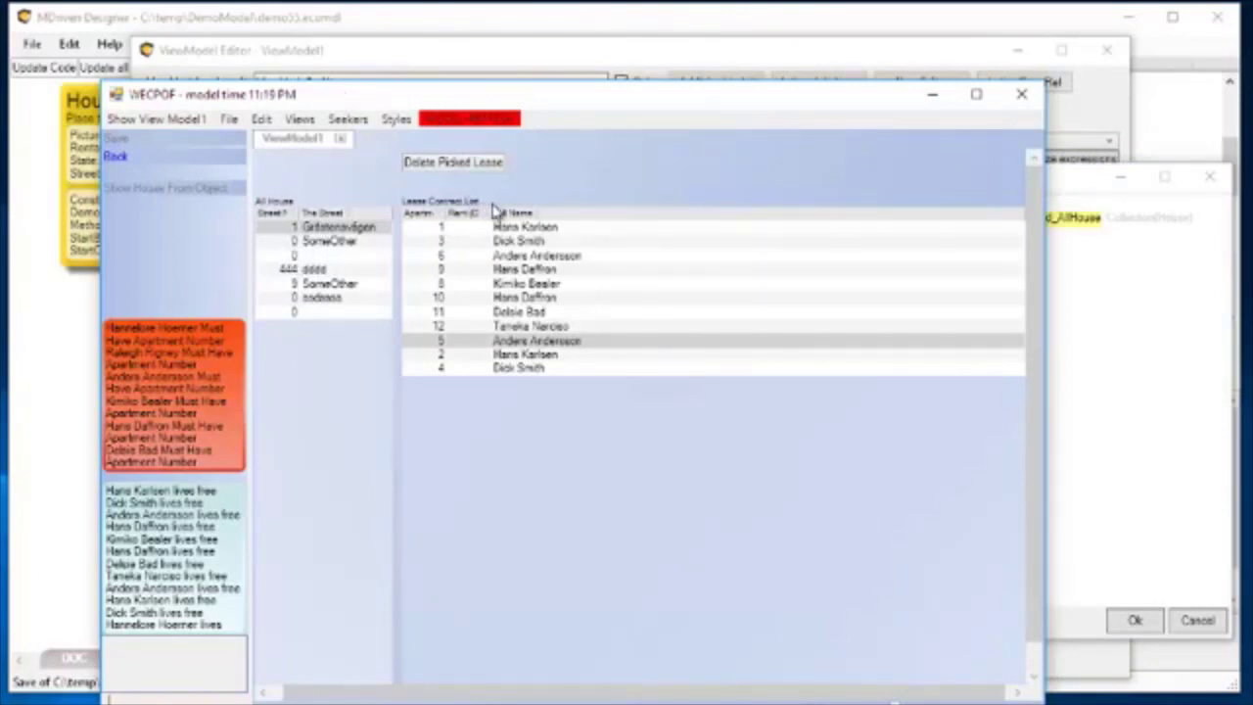
pyautogui.hotkey('alt', 'Tab')
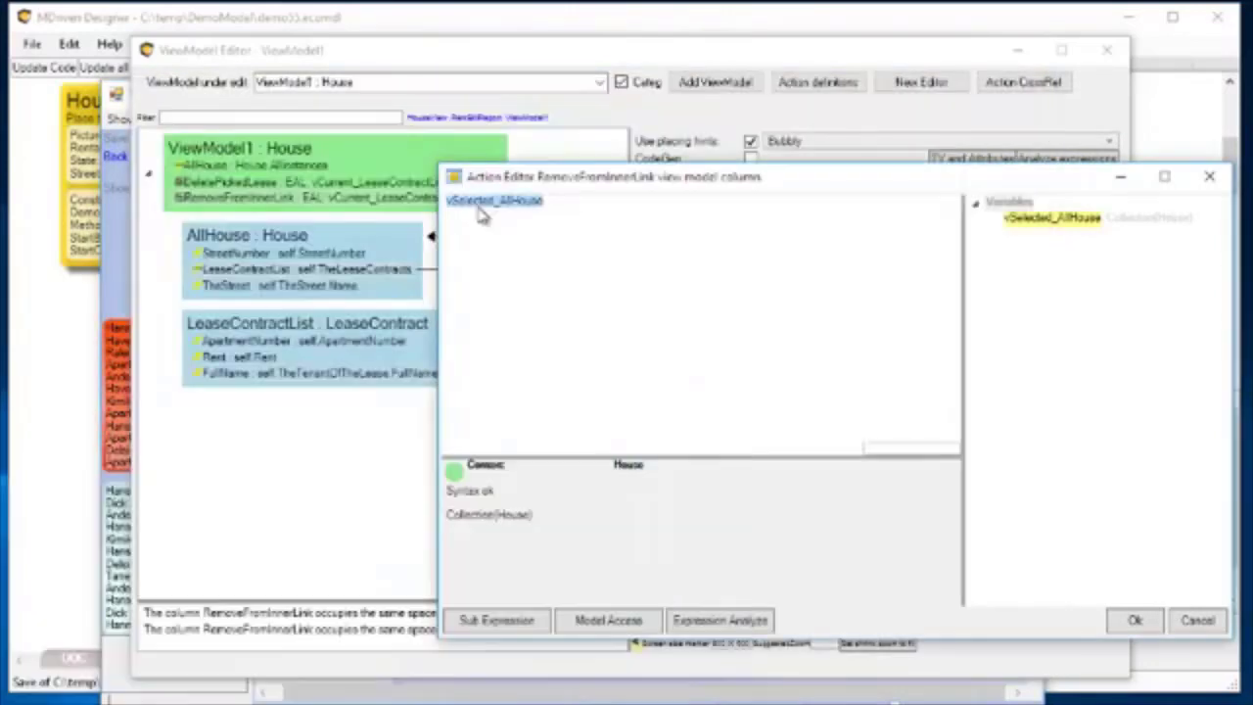
pyautogui.click(1109, 180)
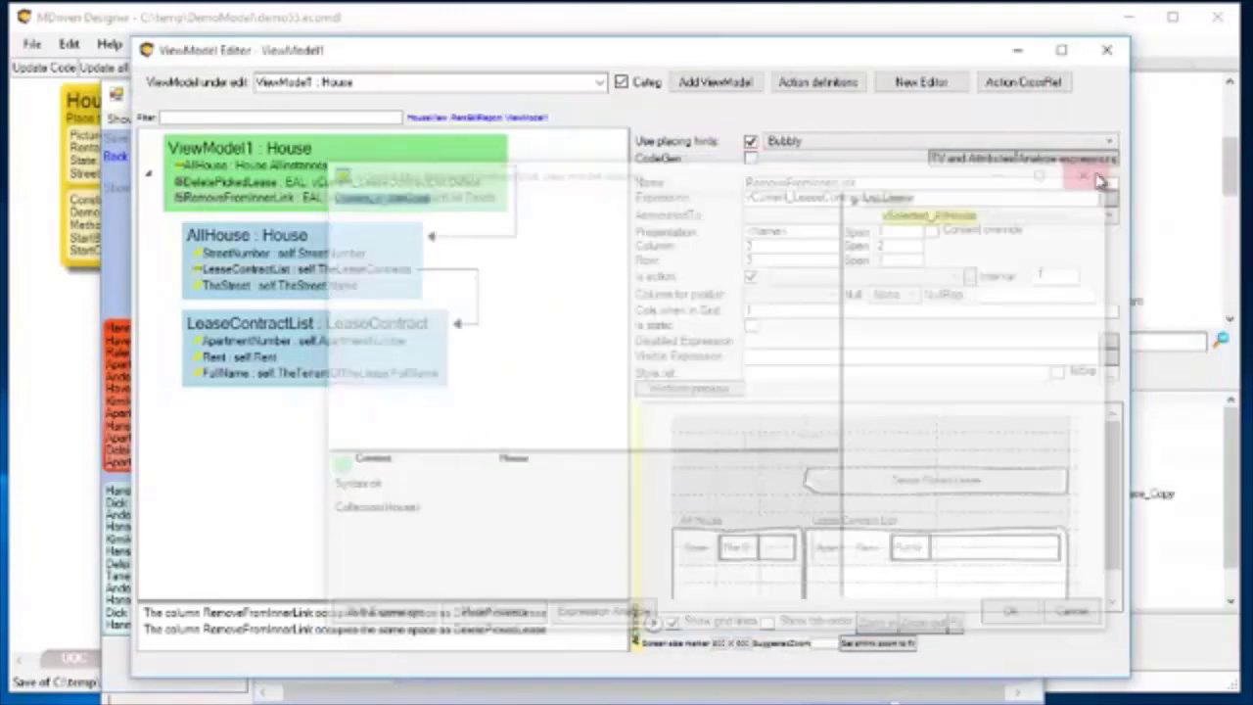
# Switch to the running prototype, select several houses together in the All House list, and return to the ViewModel Editor.
pyautogui.hotkey('alt', 'Tab')
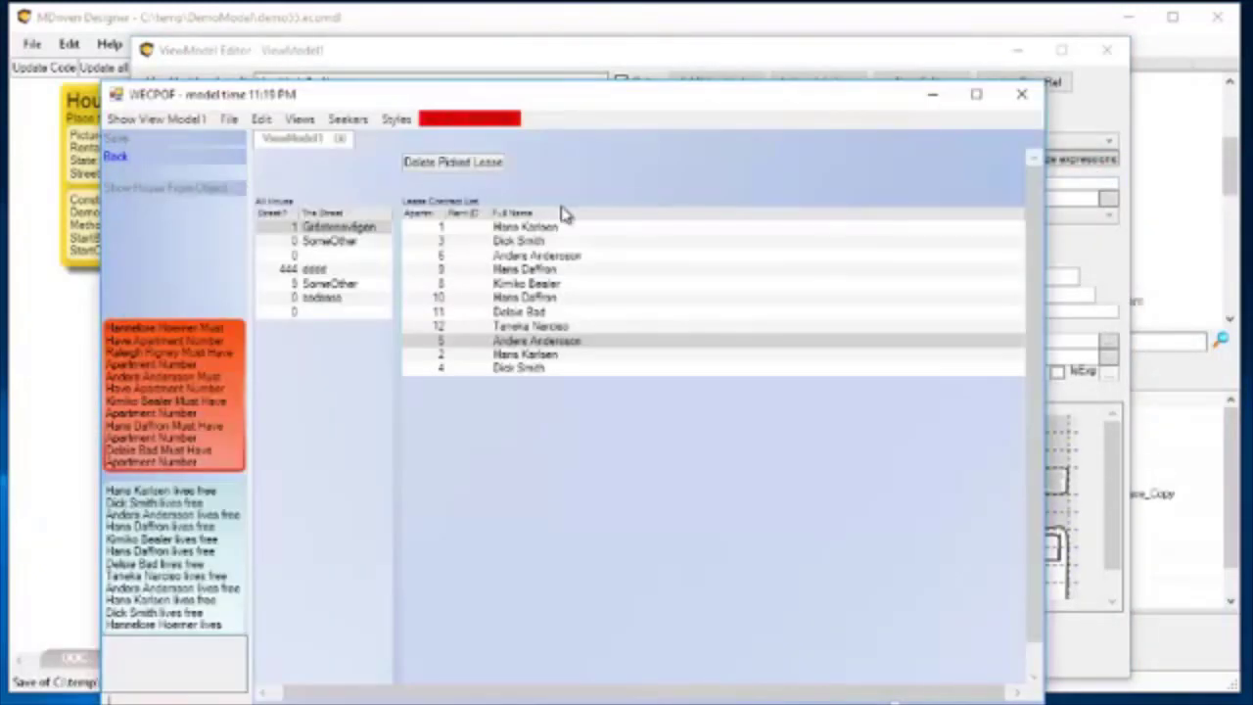
pyautogui.keyDown('ctrl'); pyautogui.click(315, 270); pyautogui.keyUp('ctrl')
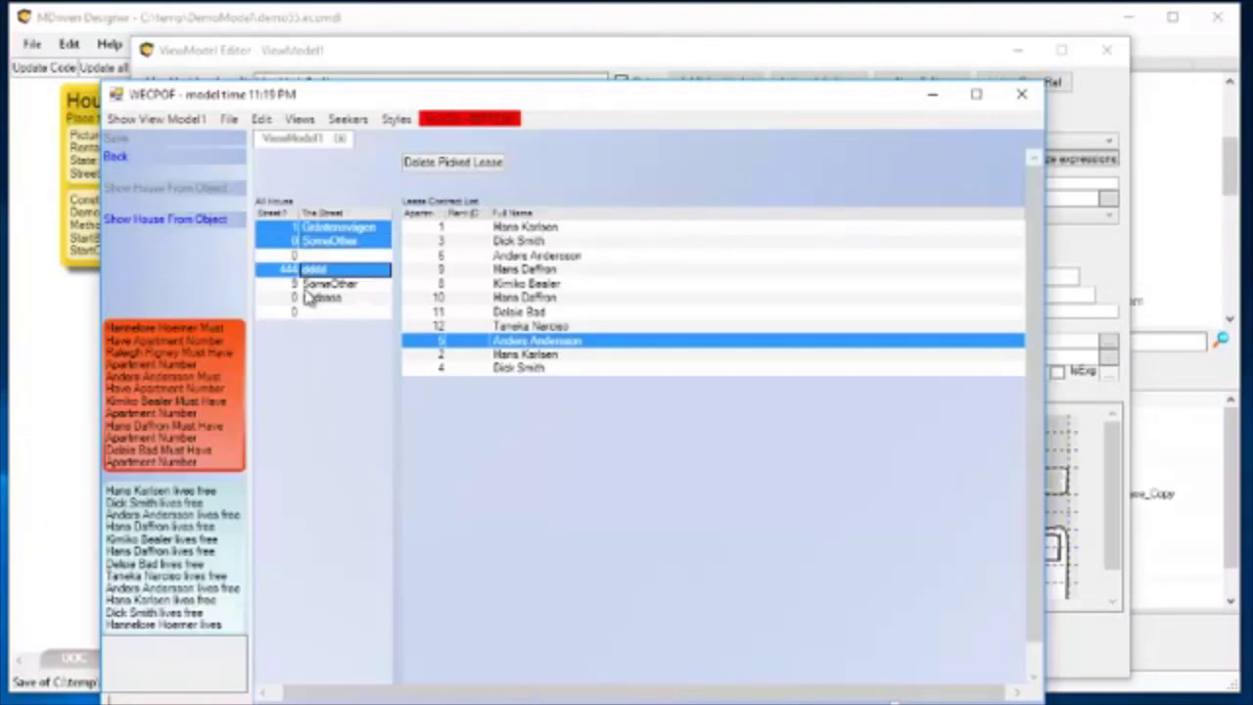
pyautogui.keyDown('ctrl'); pyautogui.click(309, 283); pyautogui.keyUp('ctrl')
pyautogui.keyDown('ctrl'); pyautogui.click(305, 297); pyautogui.keyUp('ctrl')
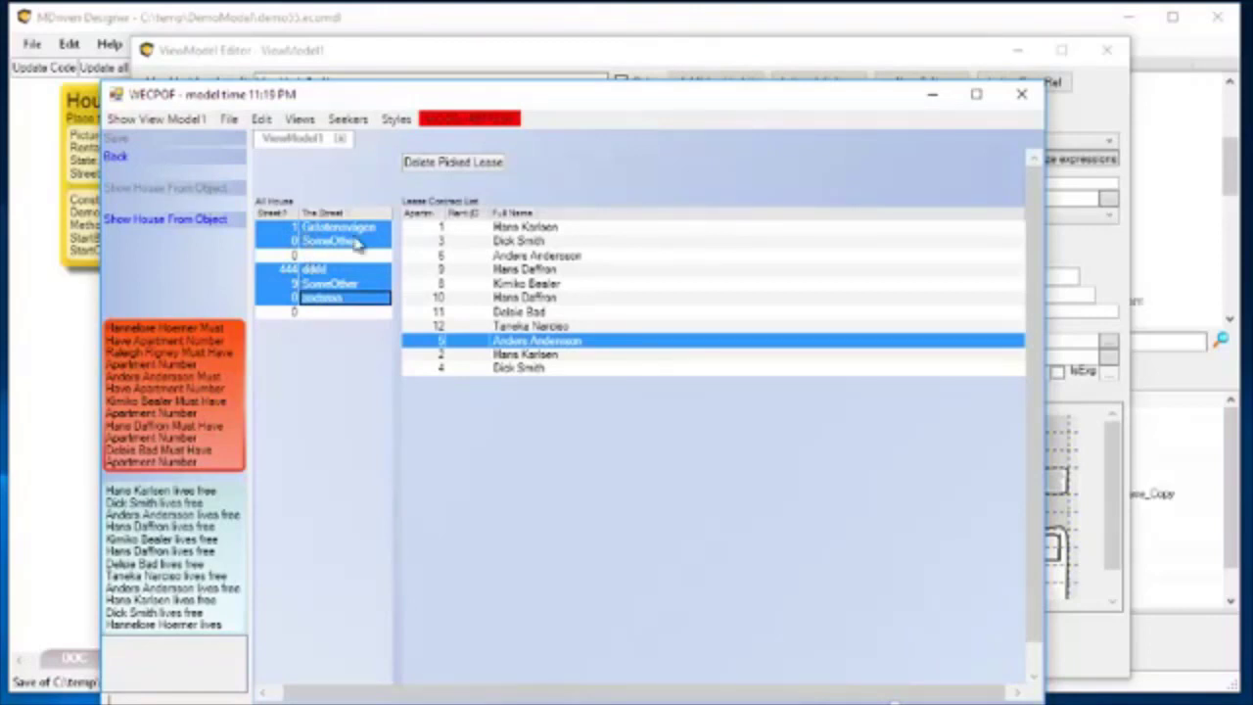
pyautogui.click(470, 66)
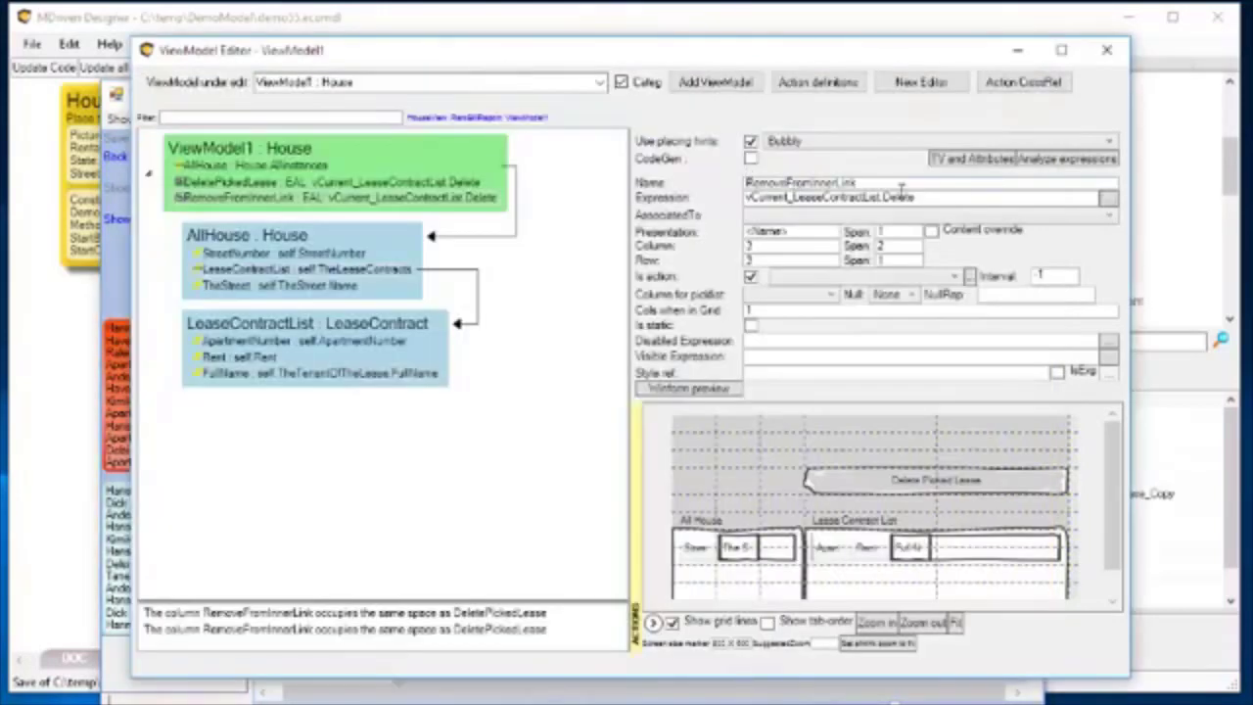
# Reopen the RemoveFromInnerLink action's expression and replace it with the variable vCurrent_AllHouse.
pyautogui.click(311, 200)
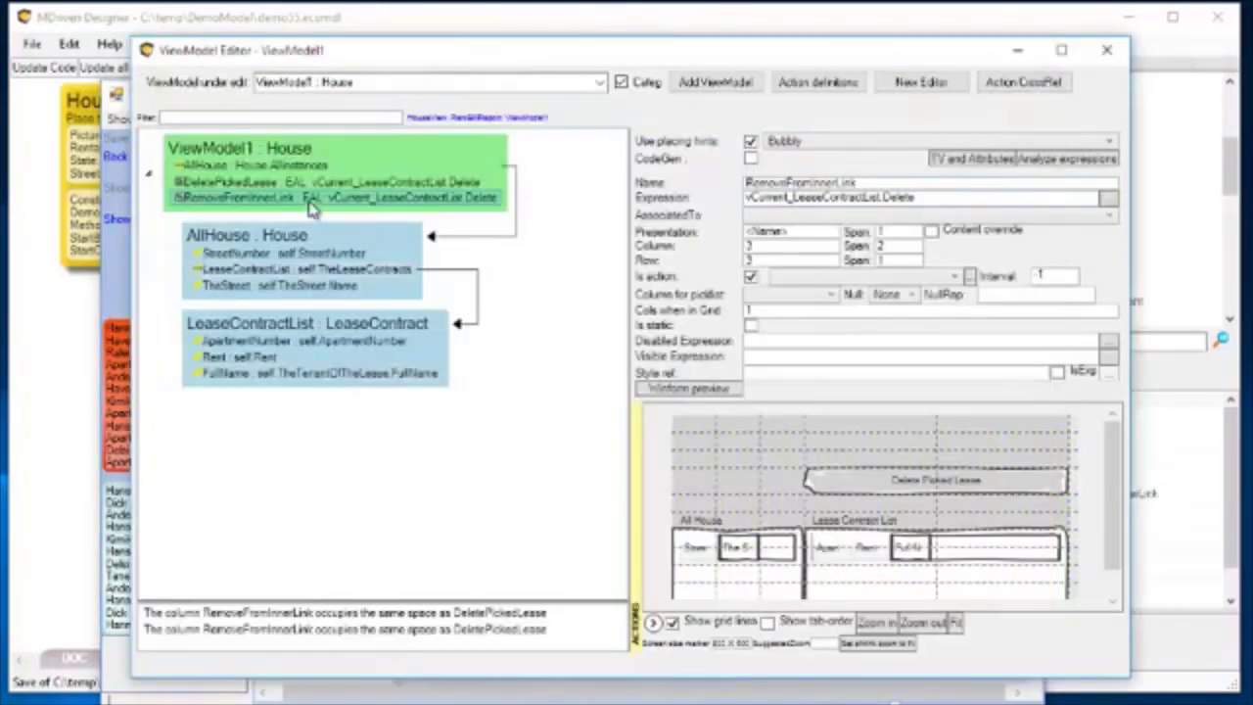
pyautogui.click(297, 184)
pyautogui.click(302, 199)
pyautogui.click(1106, 199)
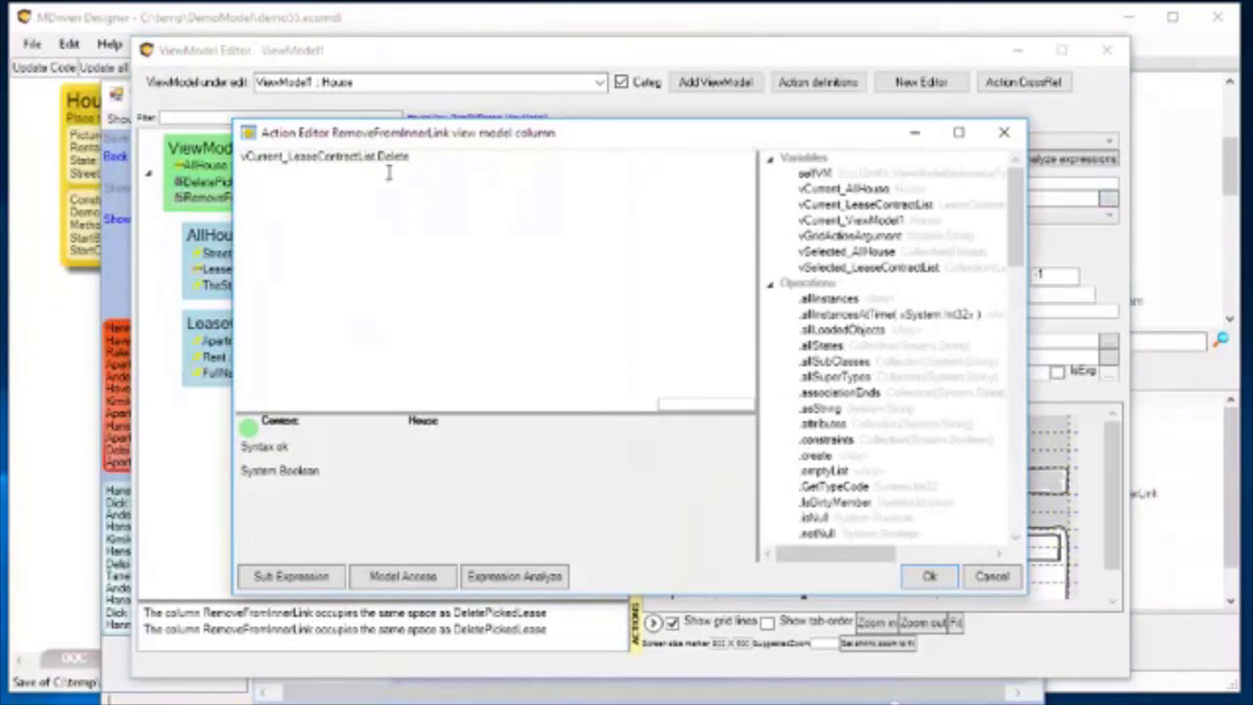
pyautogui.moveTo(409, 160); pyautogui.dragTo(142, 135)
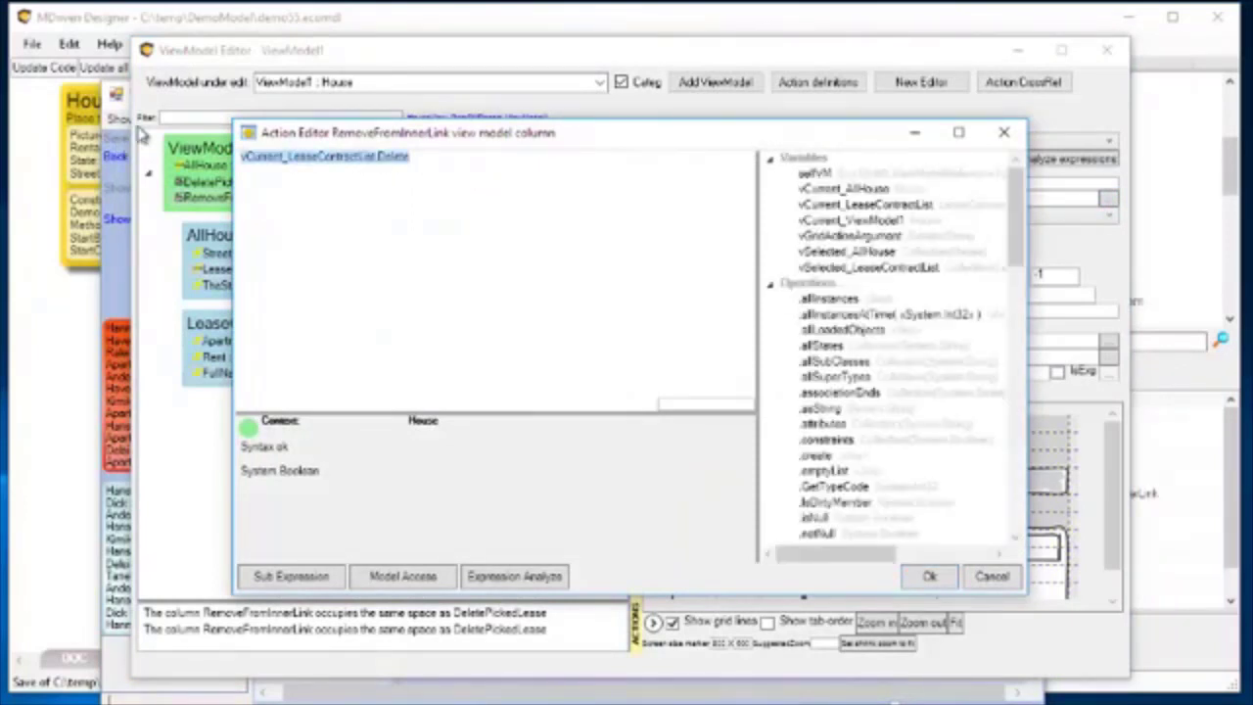
pyautogui.write('vSele')
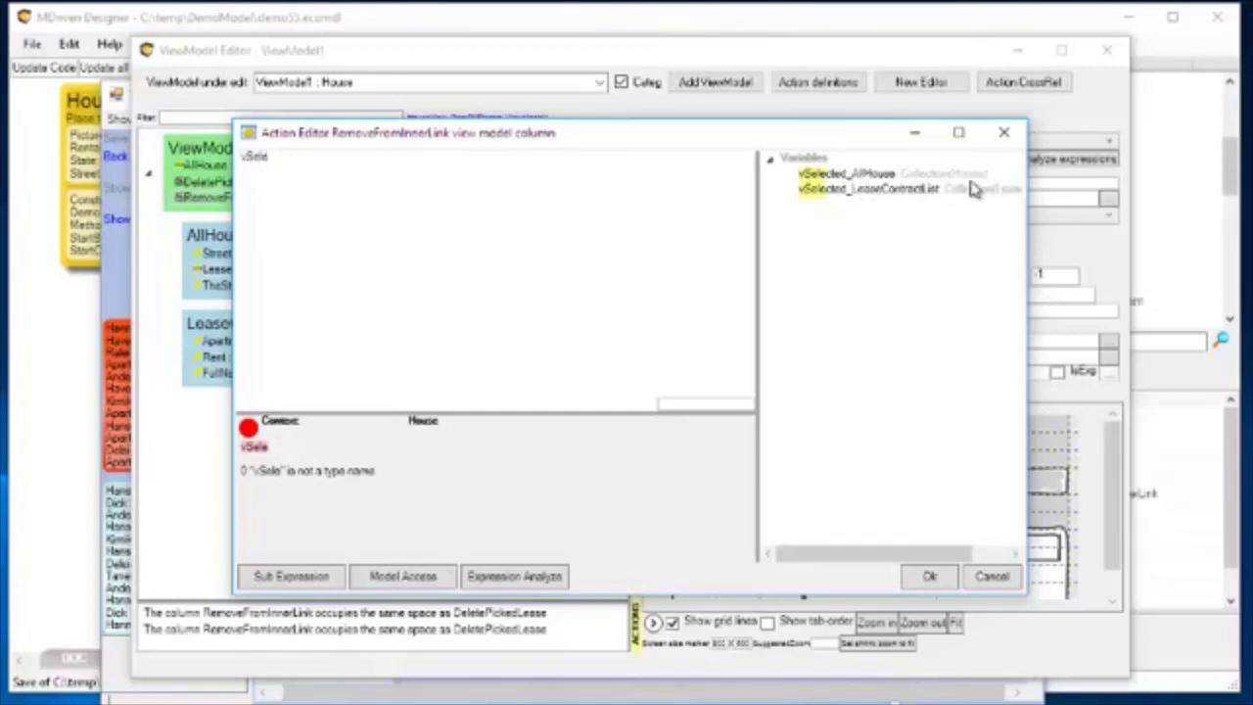
pyautogui.moveTo(283, 156); pyautogui.dragTo(174, 158)
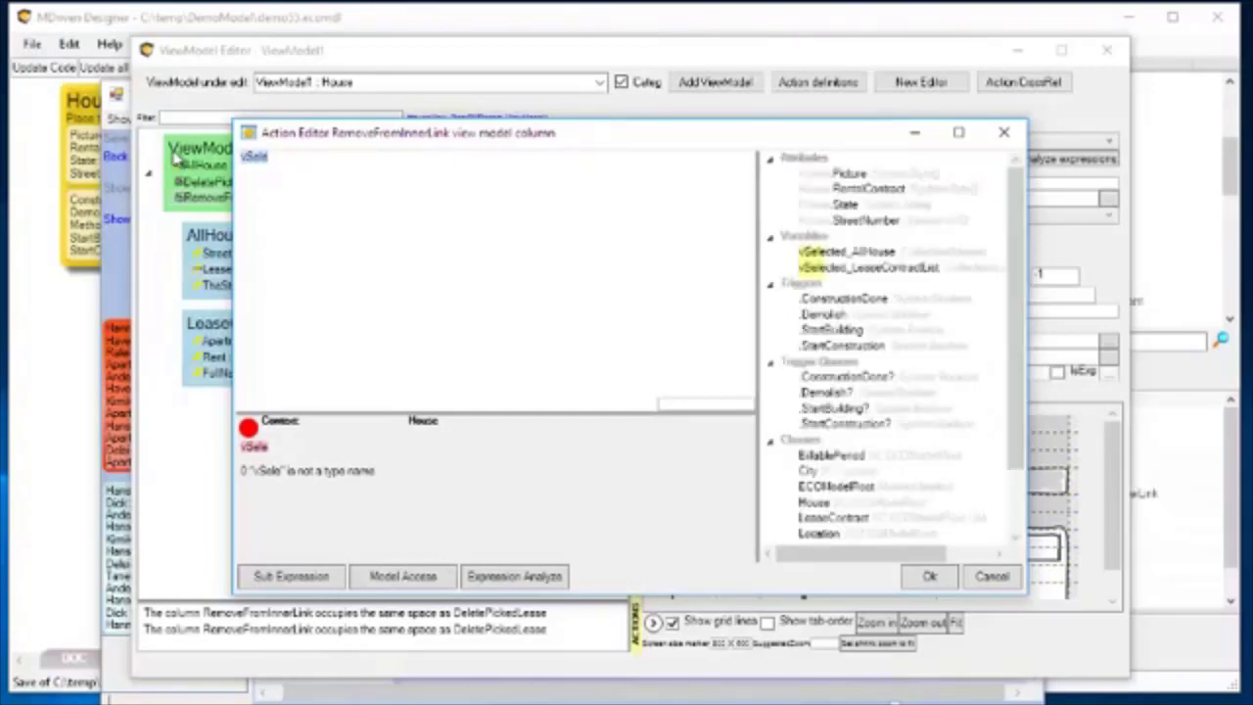
pyautogui.write('v')
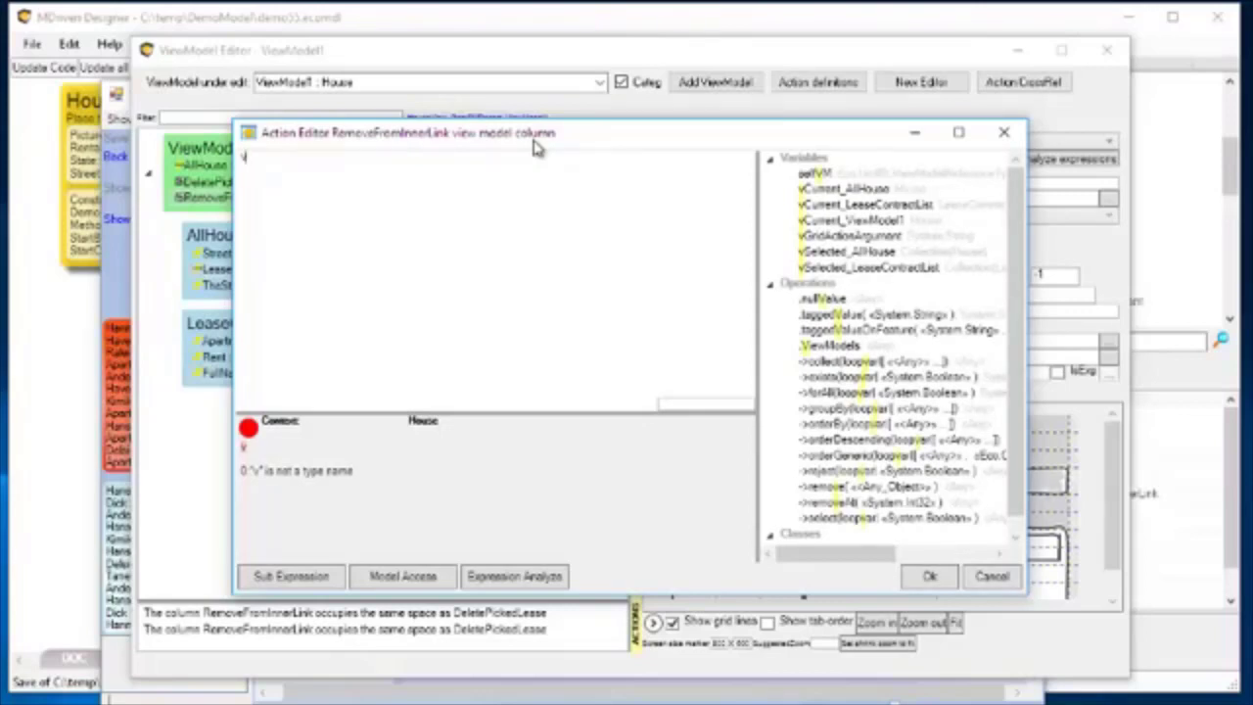
pyautogui.write('Curre')
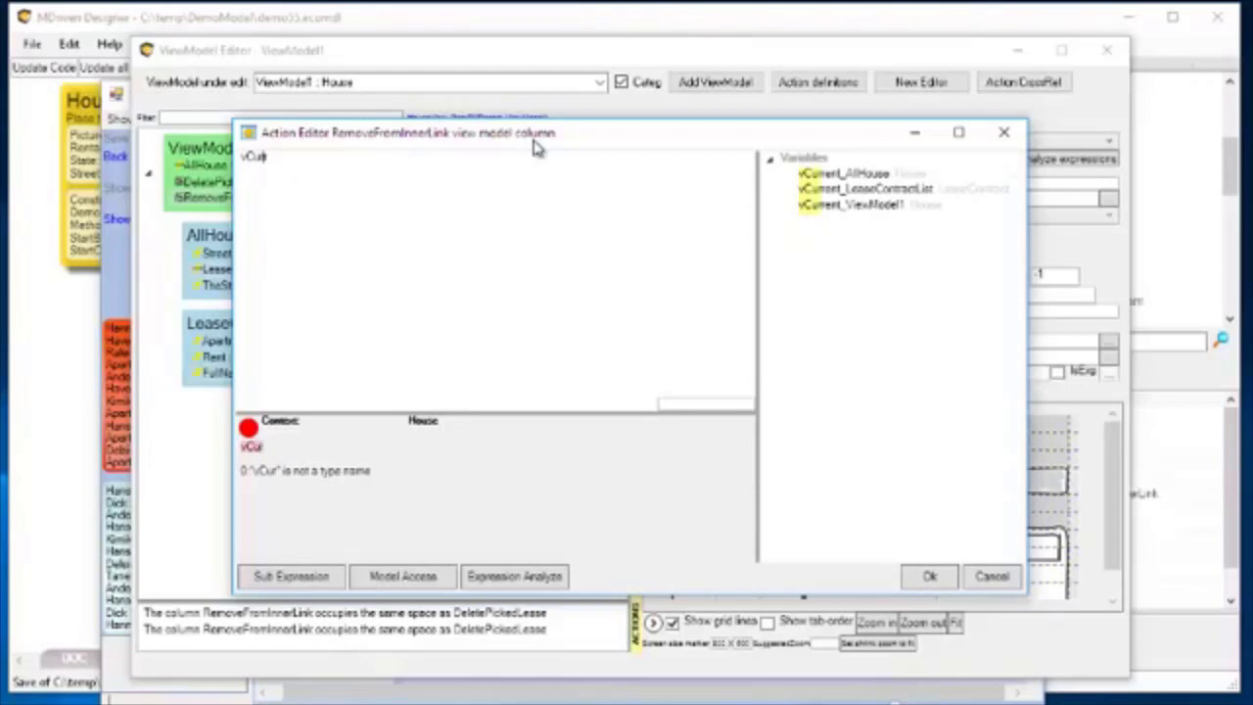
pyautogui.doubleClick(854, 175)
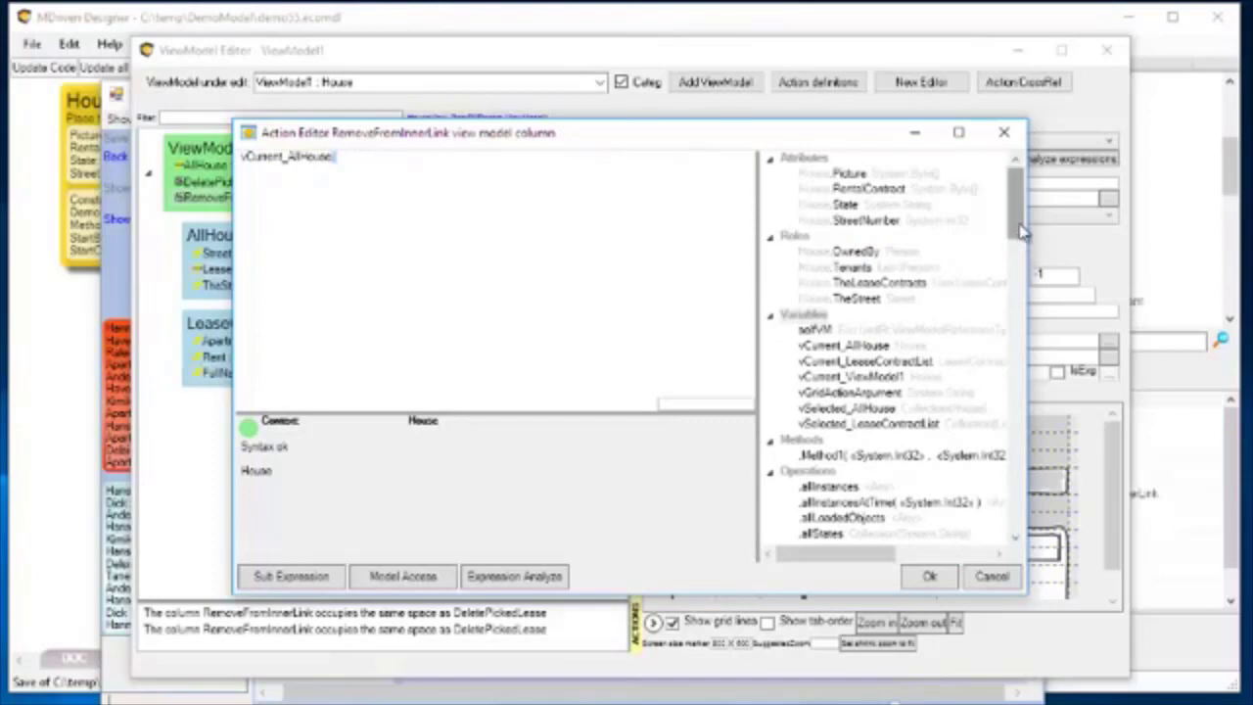
# Extend the RemoveFromInnerLink expression with the lease contracts role so it reads vCurrent_AllHouse.TheLeaseContracts.
pyautogui.scroll(-1, 1022, 244)
pyautogui.scroll(1, 1021, 240)
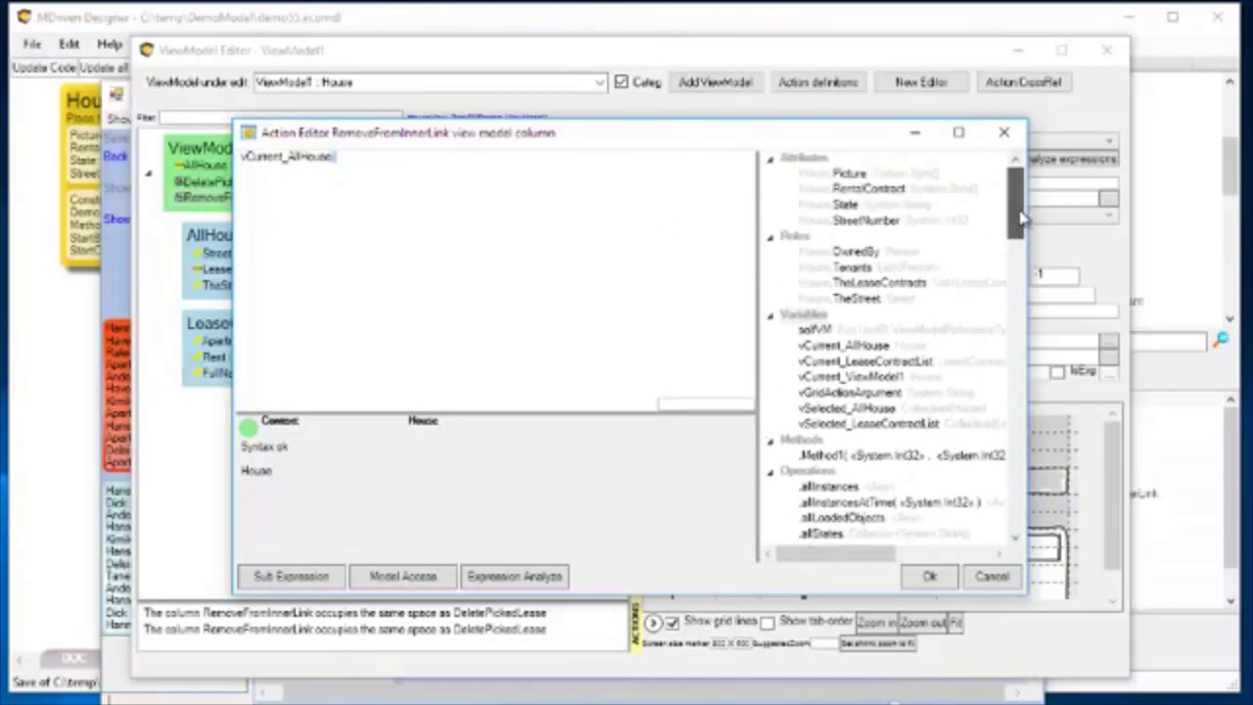
pyautogui.doubleClick(885, 283)
pyautogui.click(468, 158)
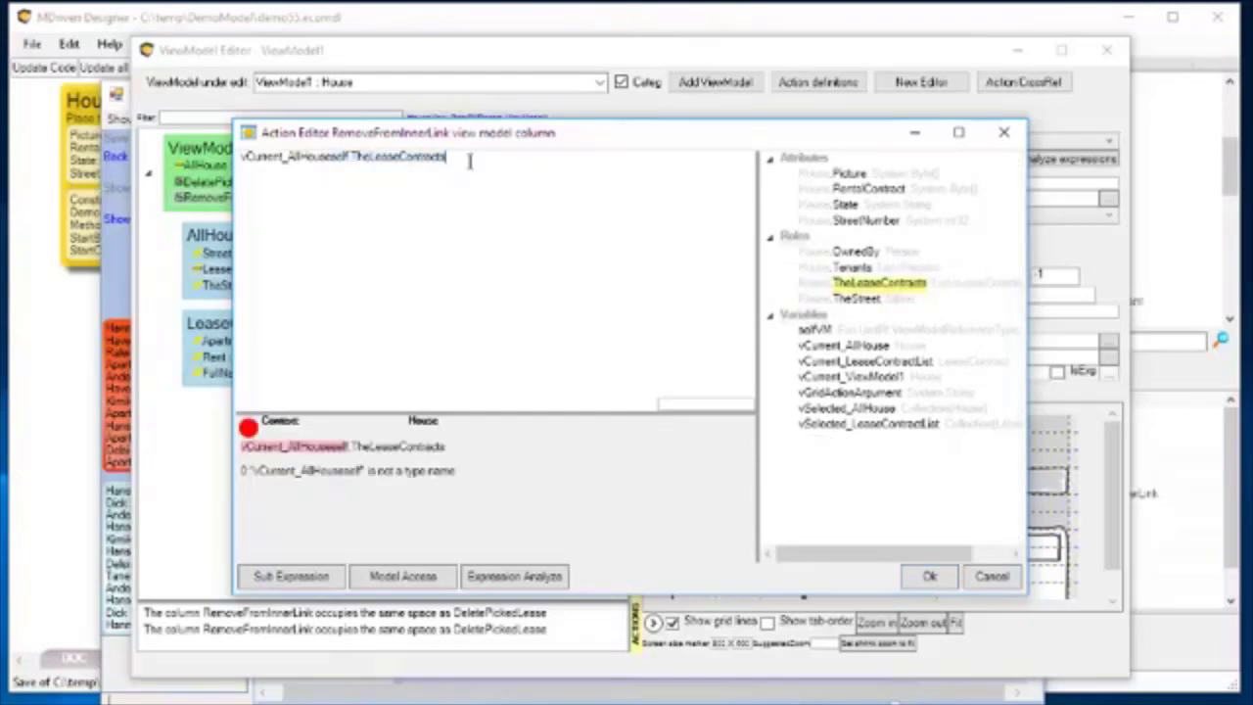
pyautogui.click(348, 158)
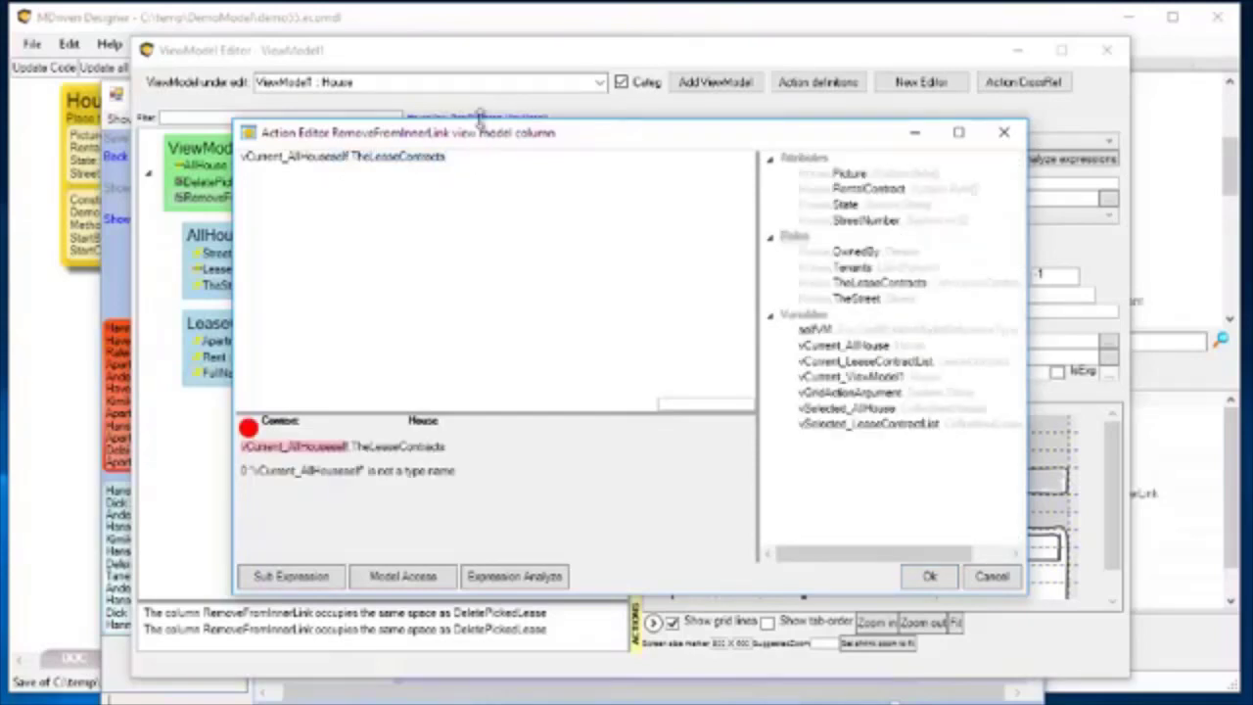
pyautogui.press('BackSpace')
pyautogui.press('BackSpace')
pyautogui.press('BackSpace')
pyautogui.press('BackSpace')
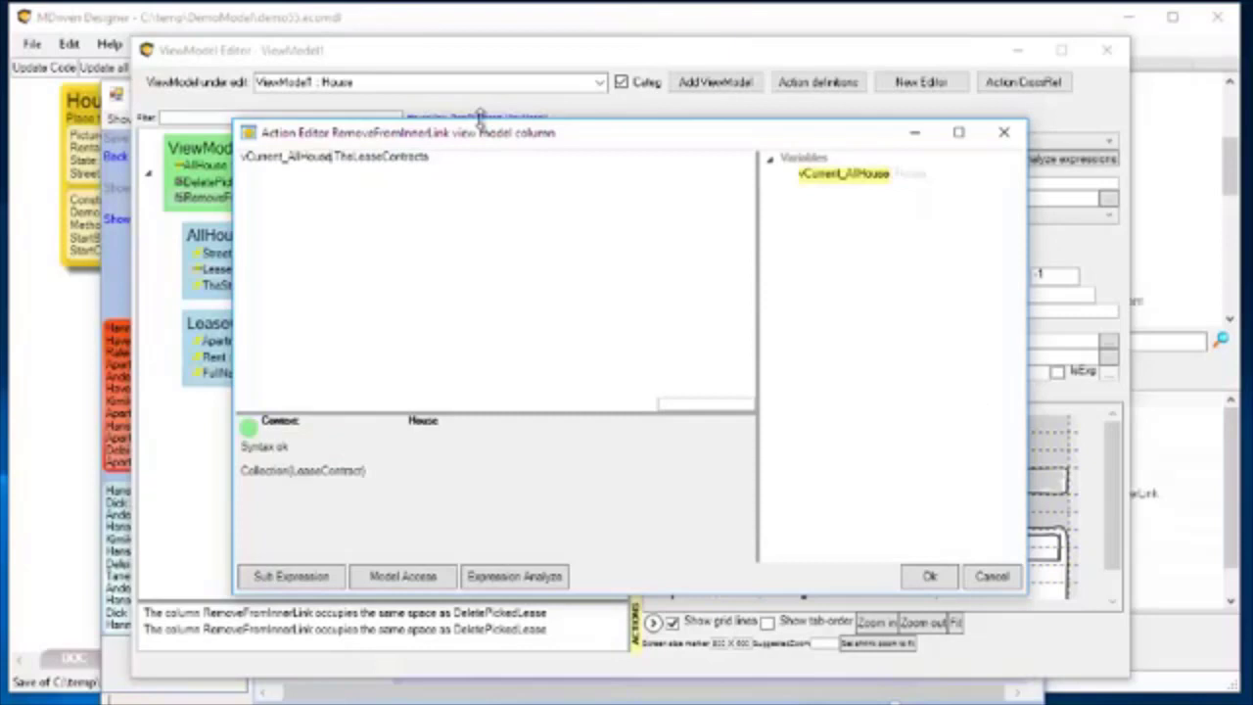
pyautogui.press('End')
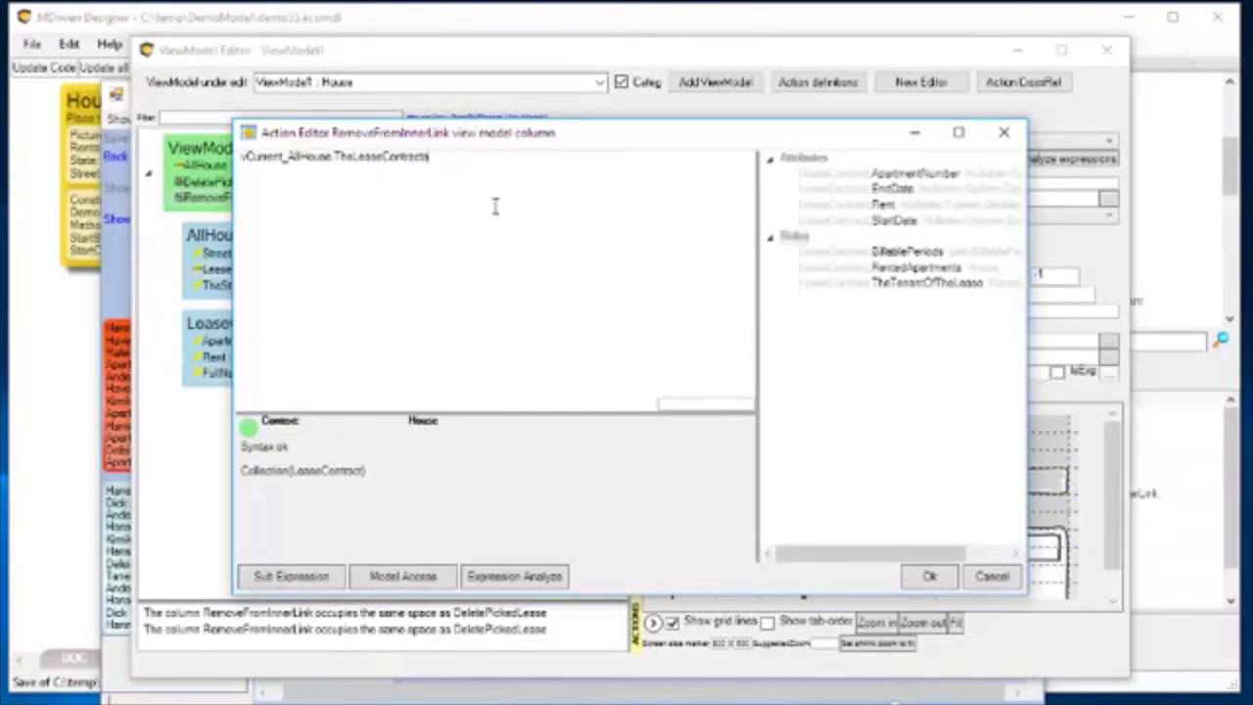
# Append the remove operation to vCurrent_AllHouse.TheLeaseContracts in the RemoveFromInnerLink expression and select its argument placeholder.
pyautogui.write('.')
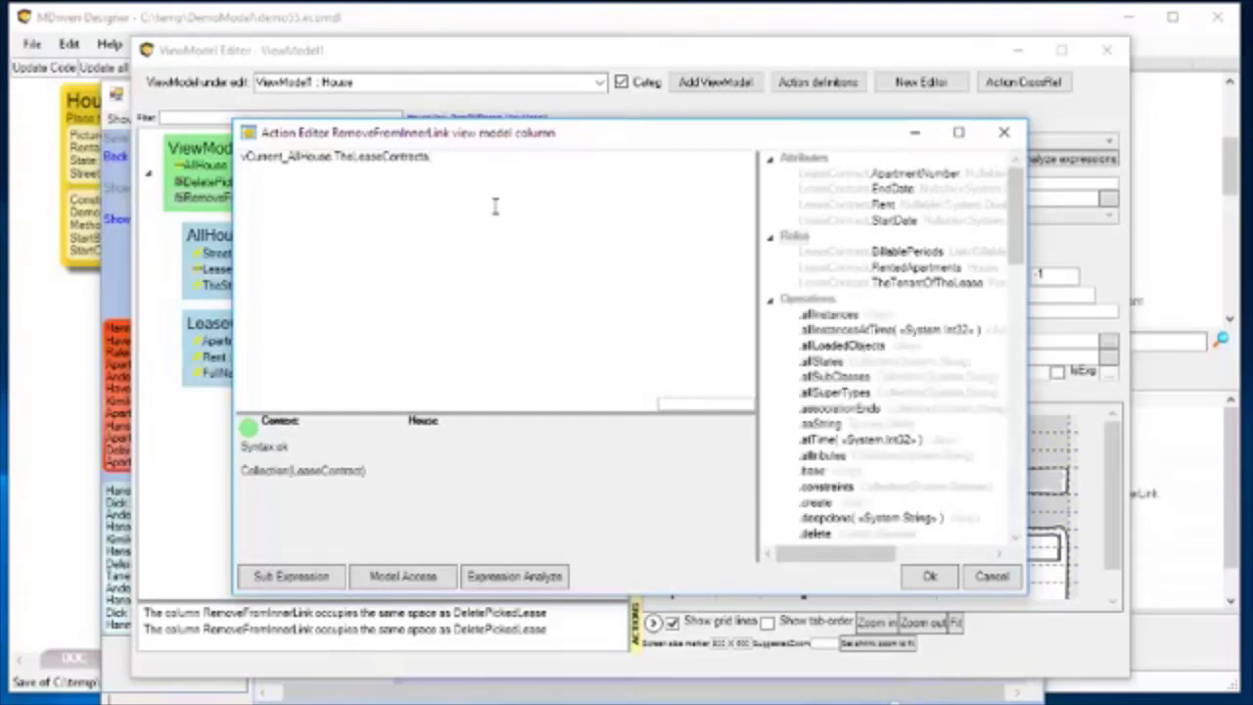
pyautogui.write('Rem')
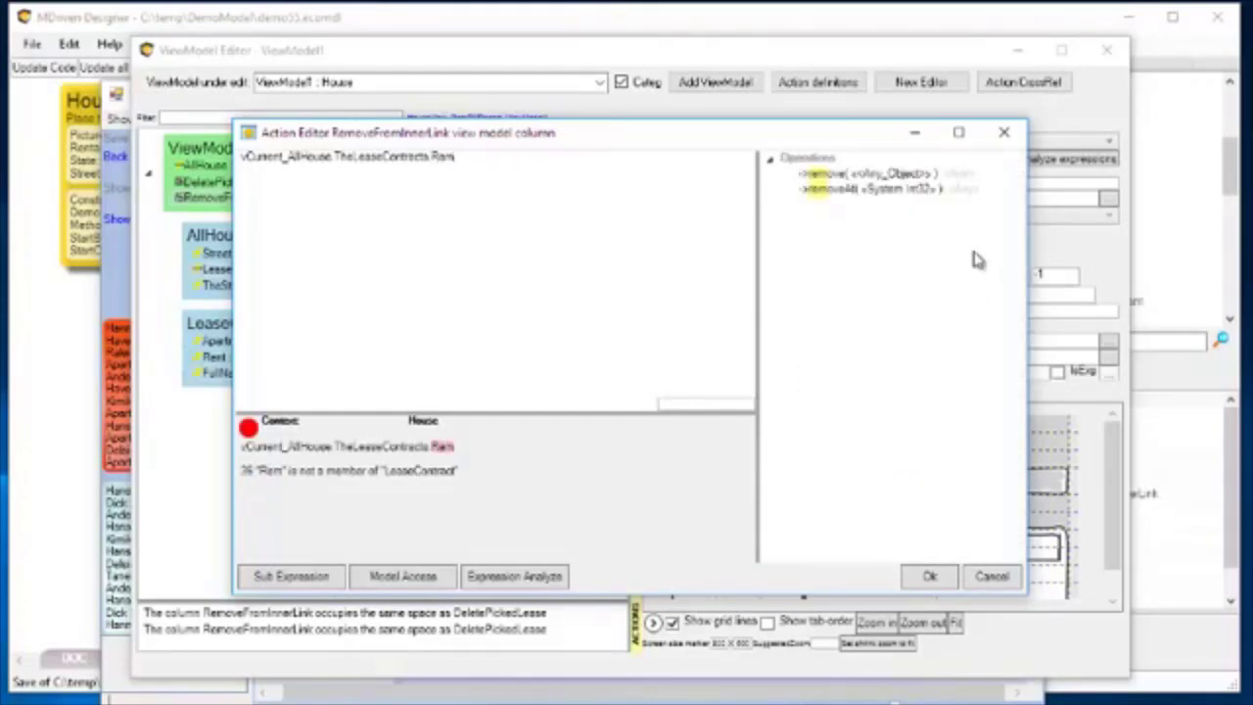
pyautogui.click(832, 174)
pyautogui.doubleClick(832, 176)
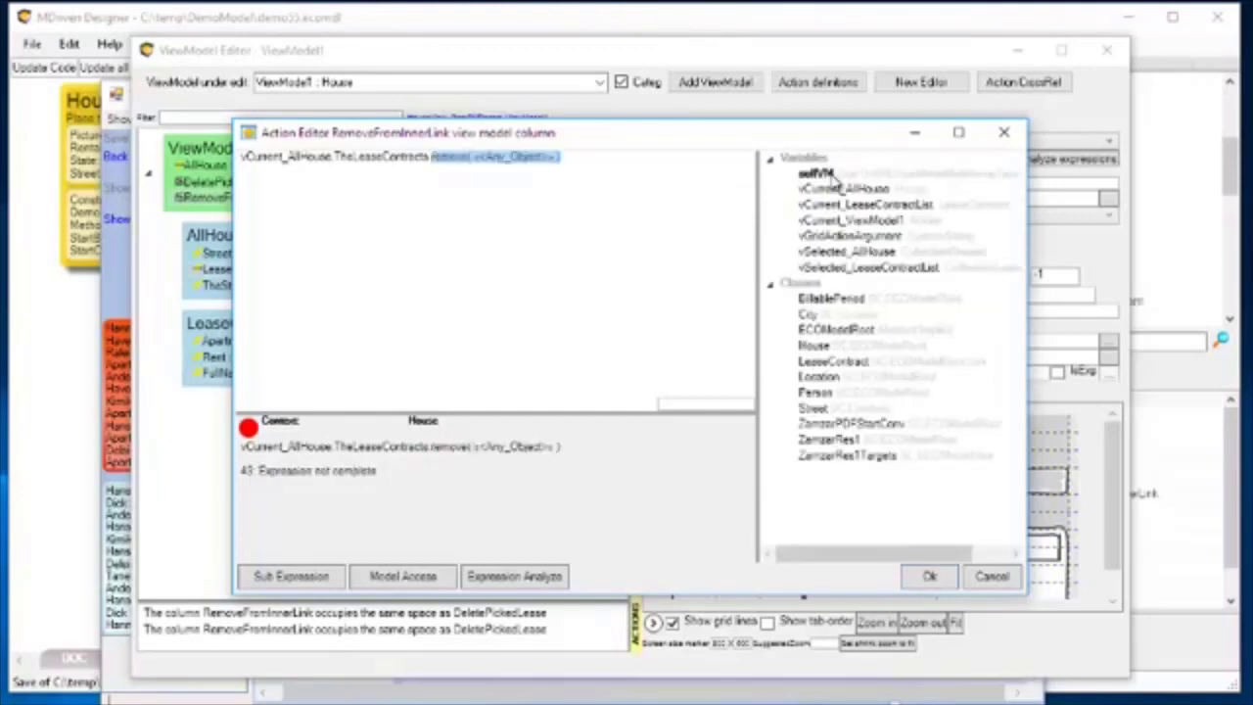
pyautogui.click(561, 178)
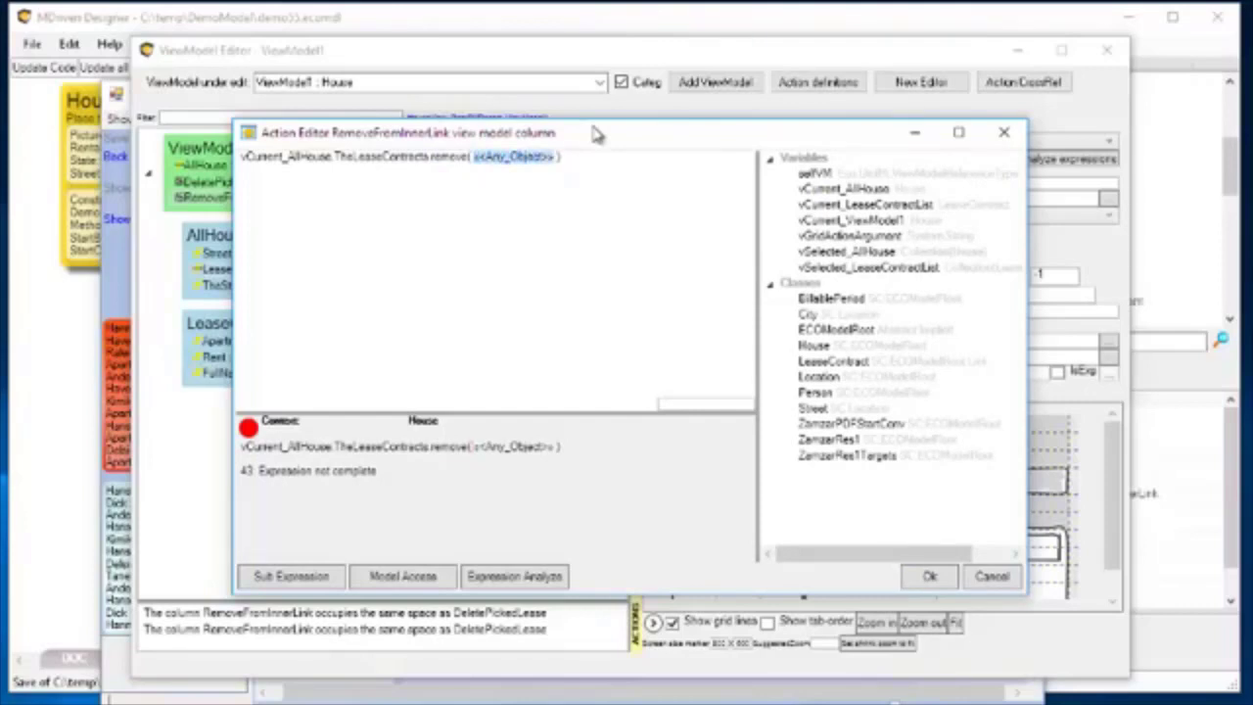
# Fill in vCurrent_LeaseContractList as the argument of remove and accept the RemoveFromInnerLink expression.
pyautogui.write('v')
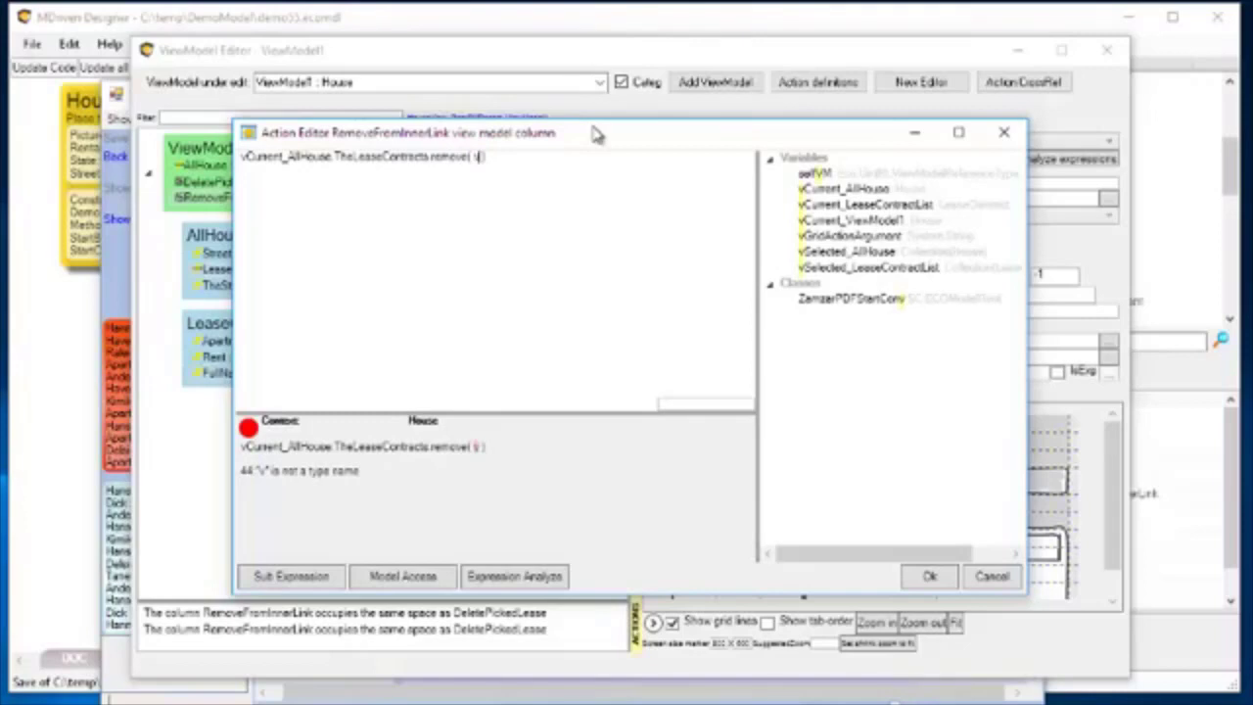
pyautogui.write('C')
pyautogui.write('urre')
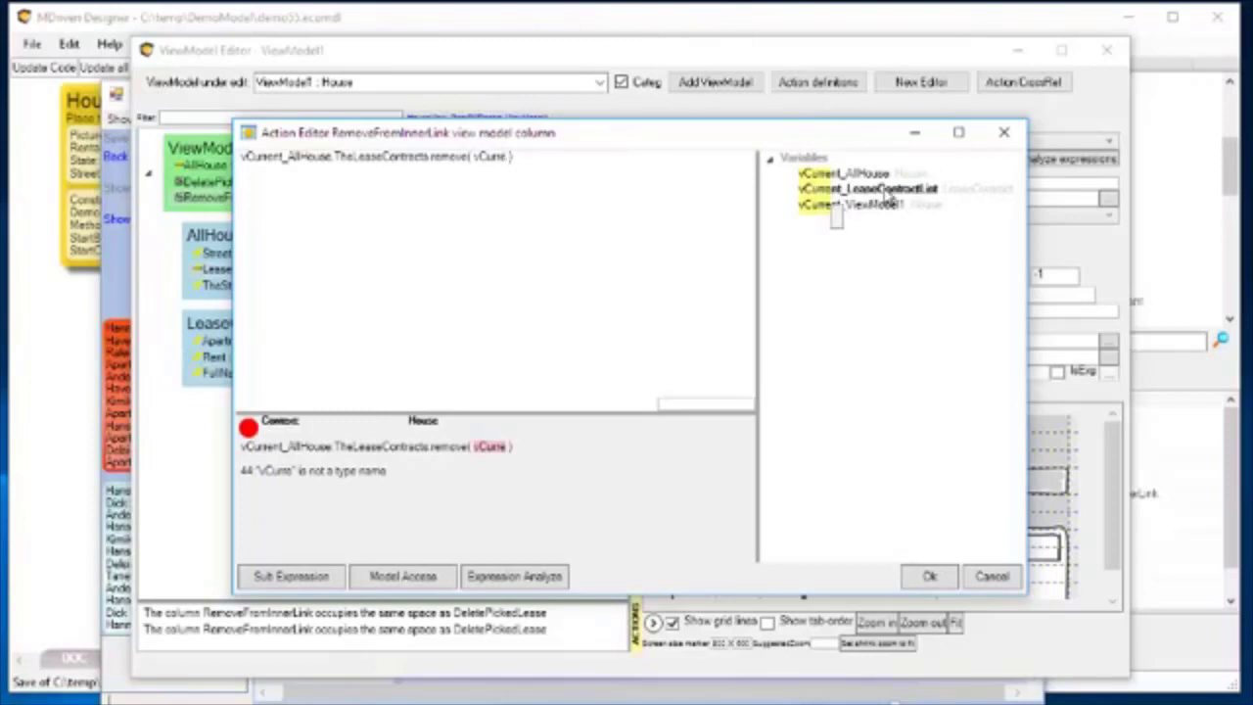
pyautogui.doubleClick(885, 188)
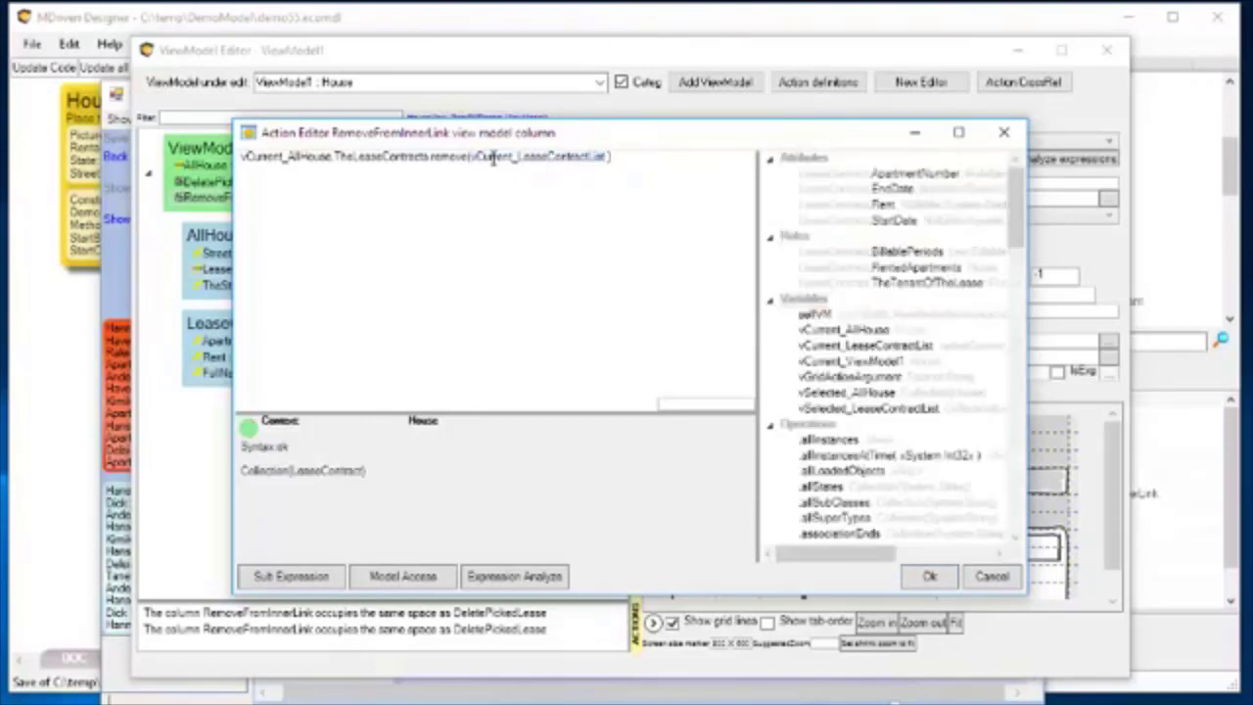
pyautogui.moveTo(516, 159); pyautogui.dragTo(603, 185)
pyautogui.click(545, 188)
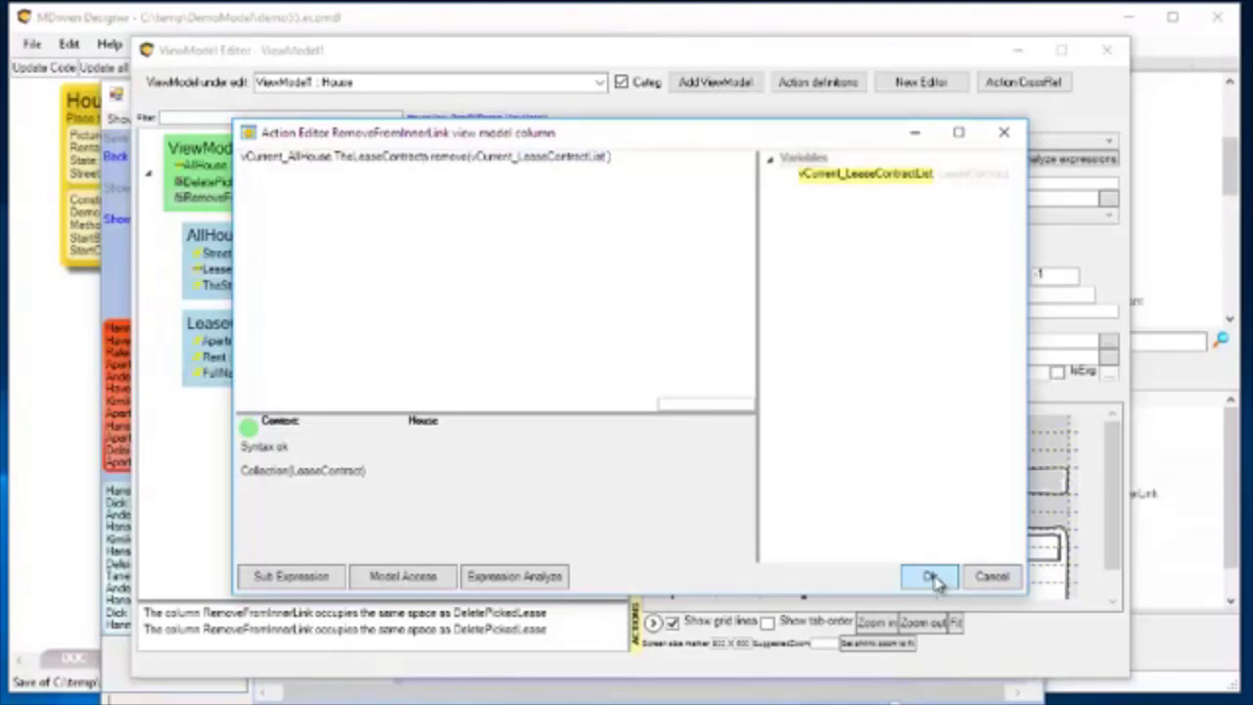
pyautogui.click(929, 577)
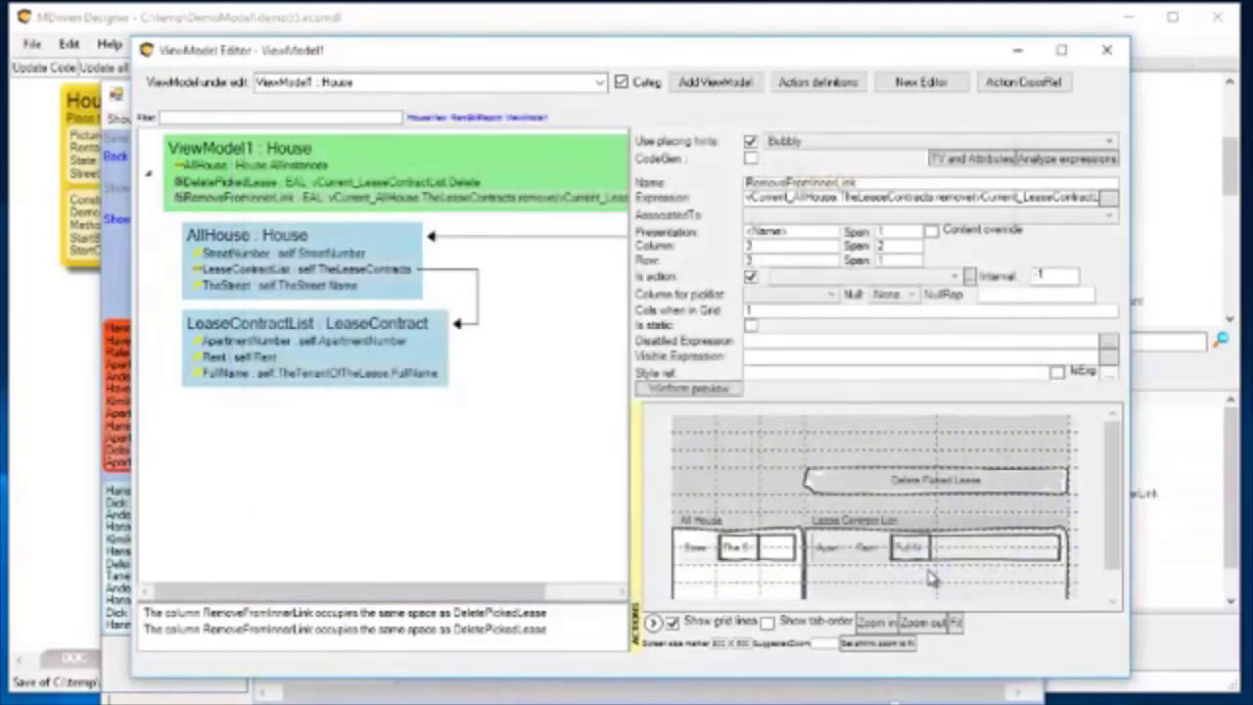
# Place the RemoveFromInnerLink action in row 2, directly above Delete Picked Lease in the layout preview.
pyautogui.click(220, 201)
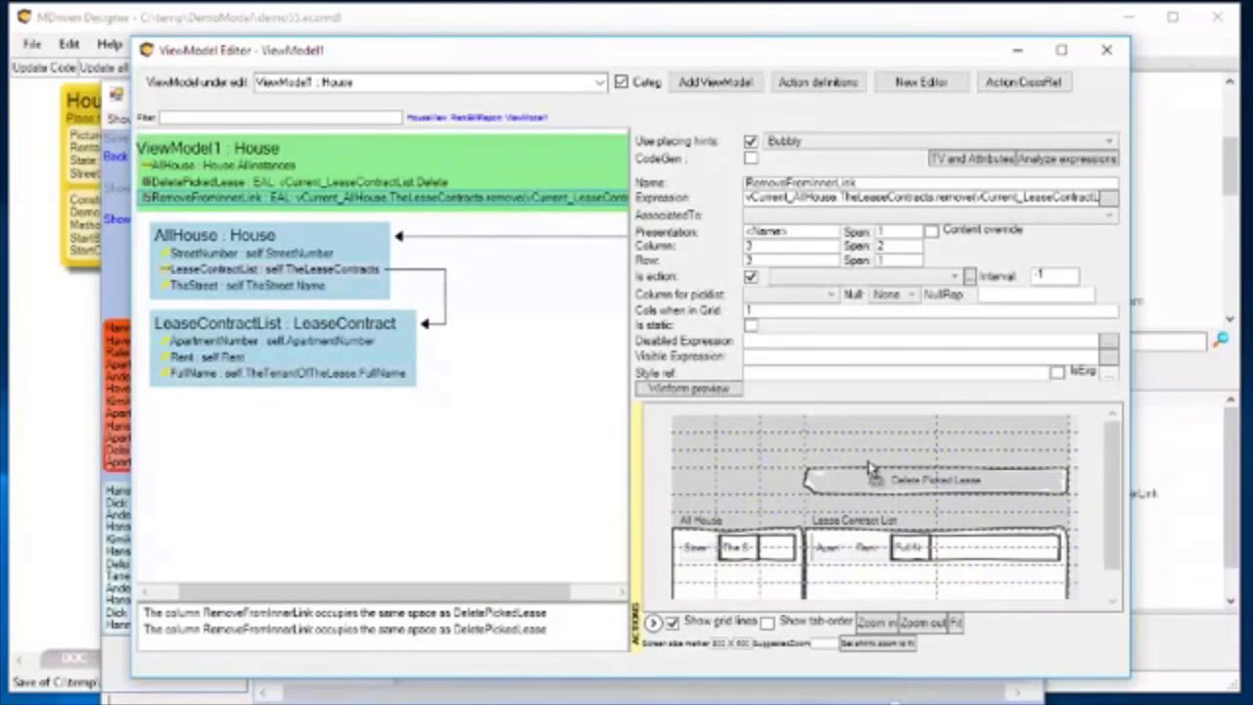
pyautogui.moveTo(868, 458); pyautogui.dragTo(869, 458)
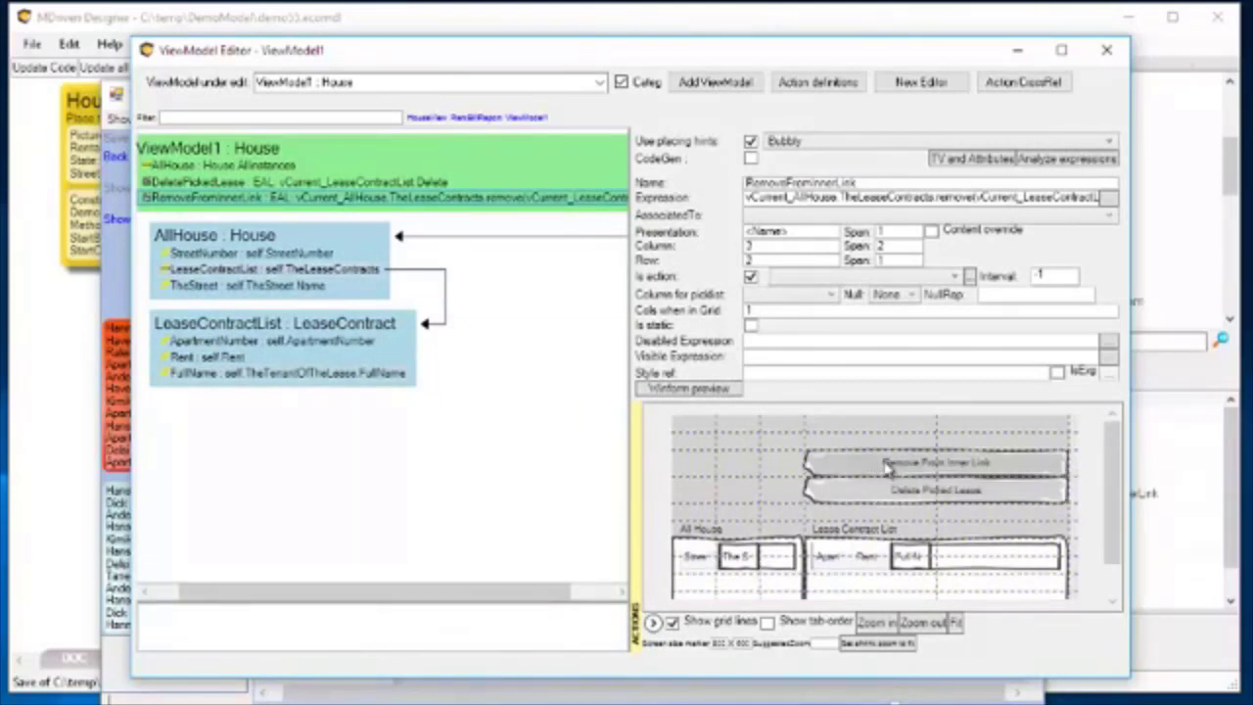
# Switch to the running prototype, restart it with the updated model, and show ViewModel1.
pyautogui.click(114, 258)
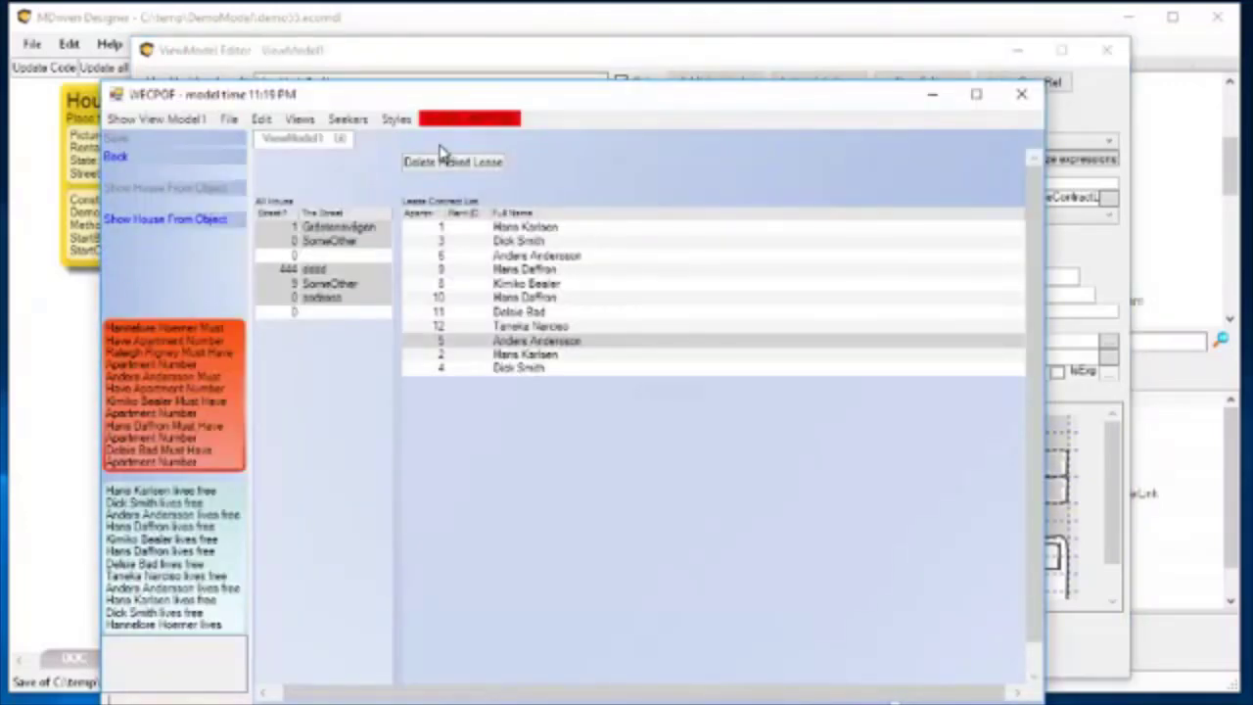
pyautogui.click(470, 119)
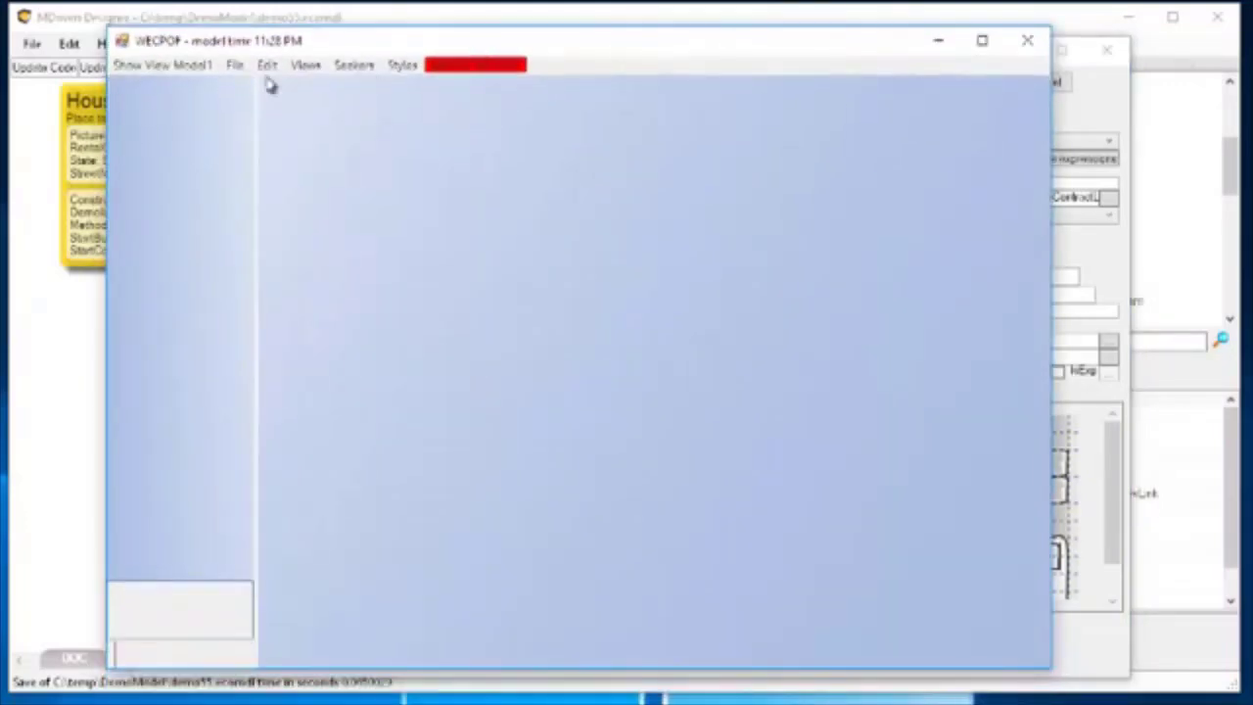
pyautogui.click(154, 75)
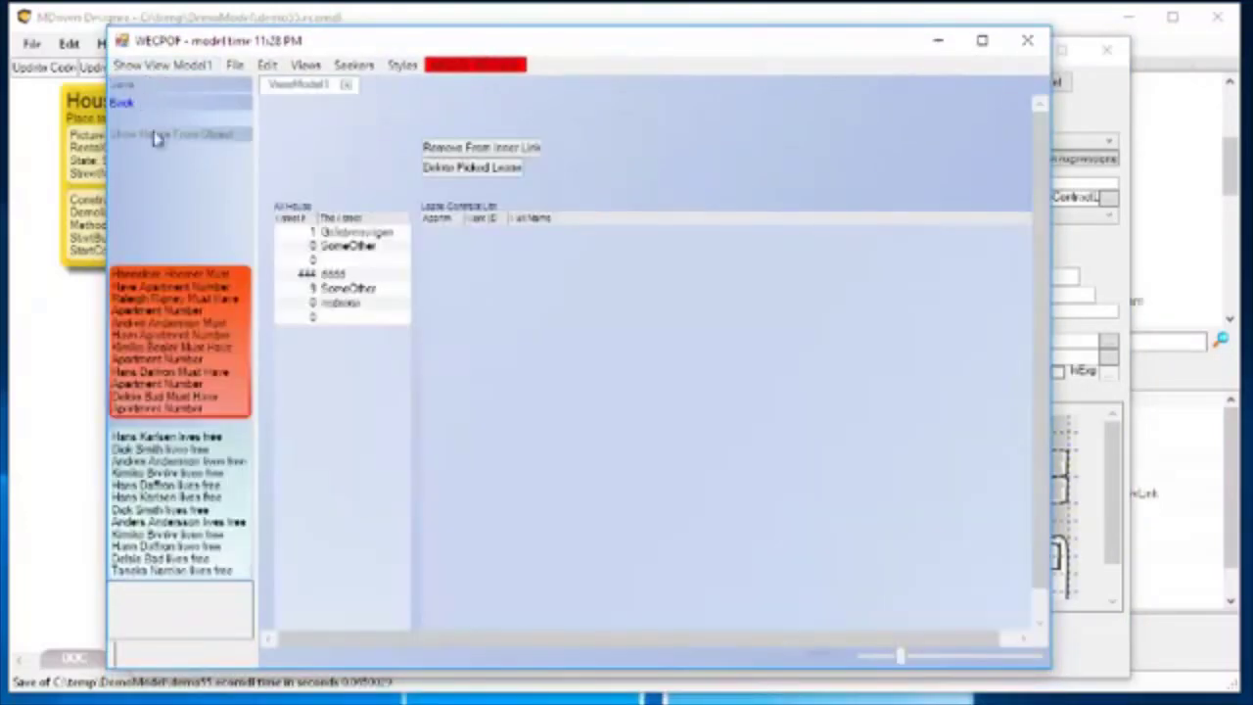
# Test Remove From Inner Link on the first house's lease for apartment 3, and read the error details.
pyautogui.click(352, 235)
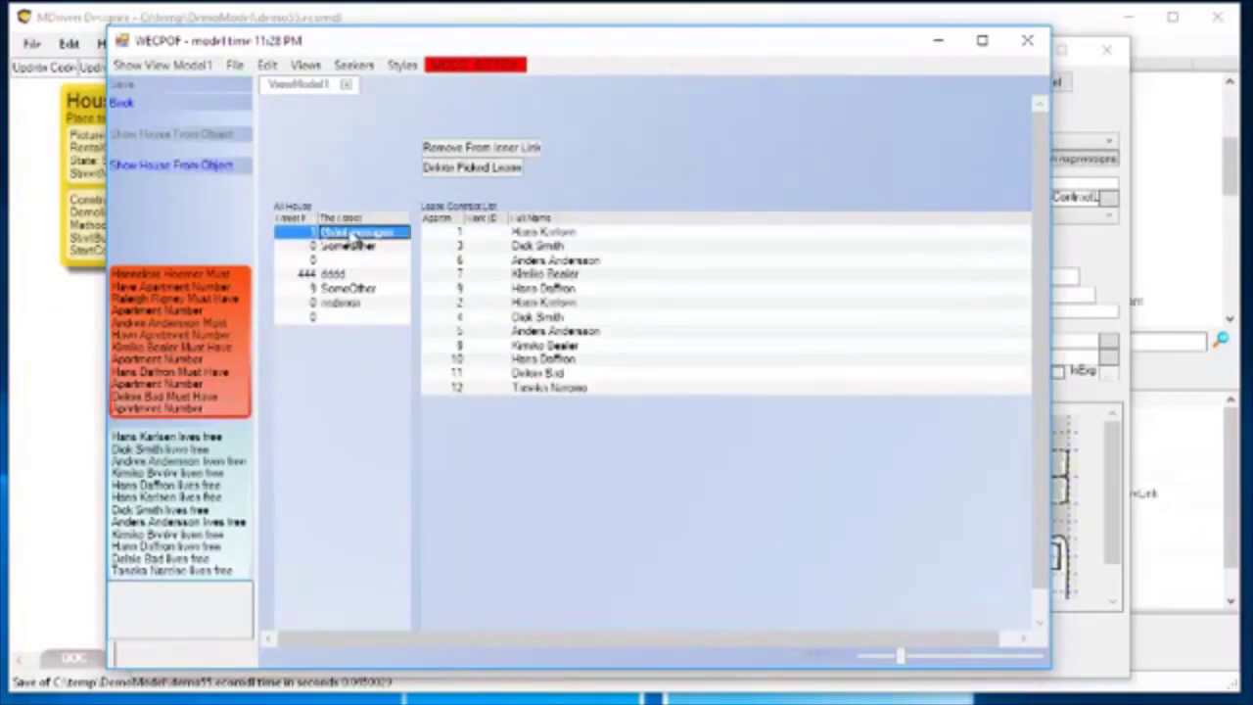
pyautogui.click(538, 250)
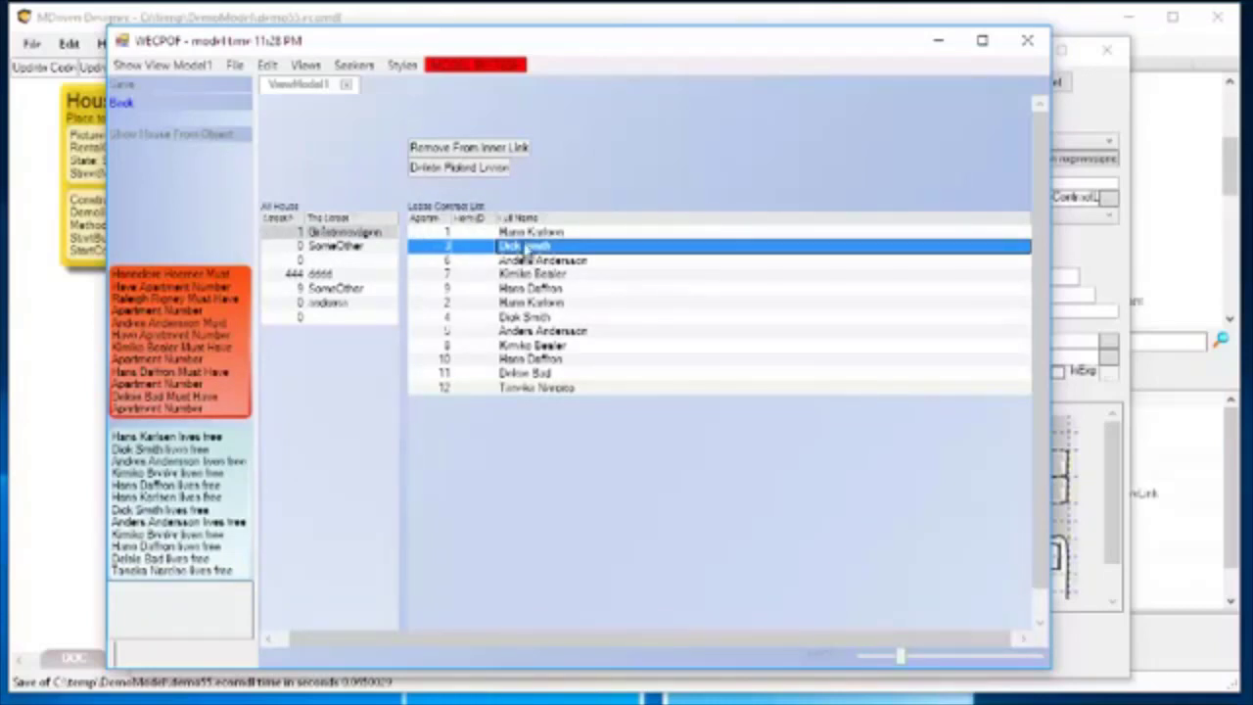
pyautogui.click(466, 148)
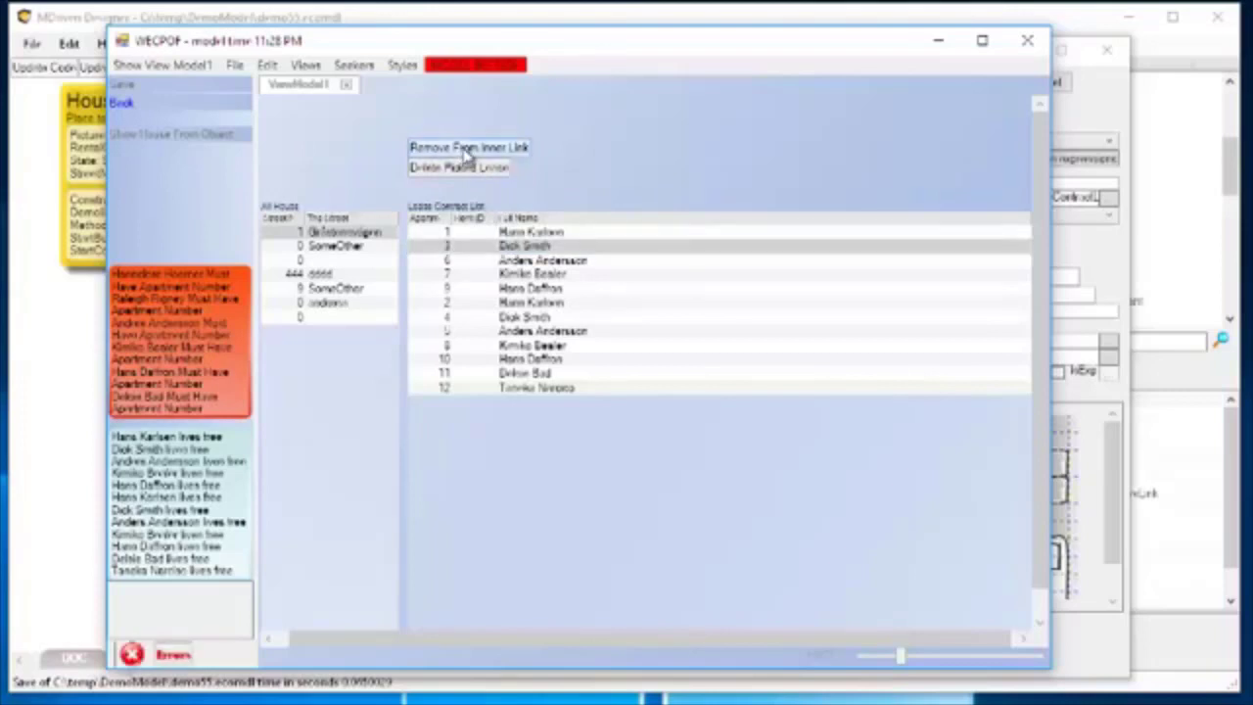
pyautogui.click(164, 655)
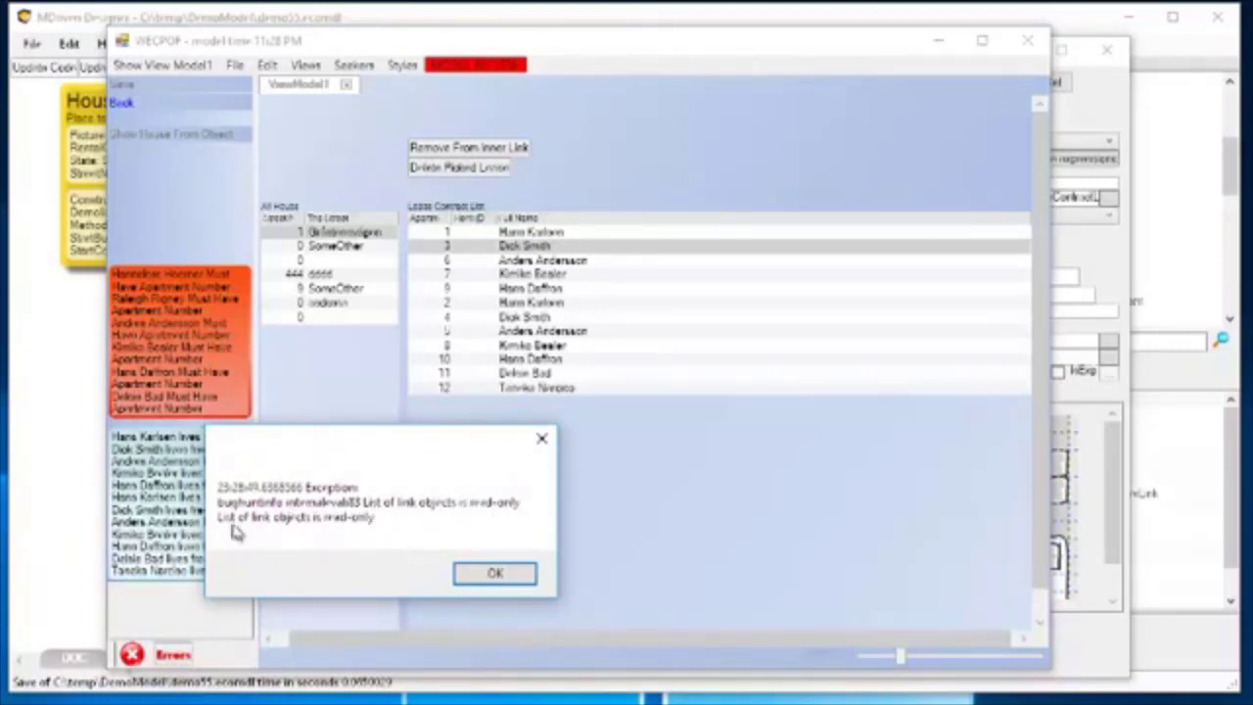
pyautogui.click(494, 573)
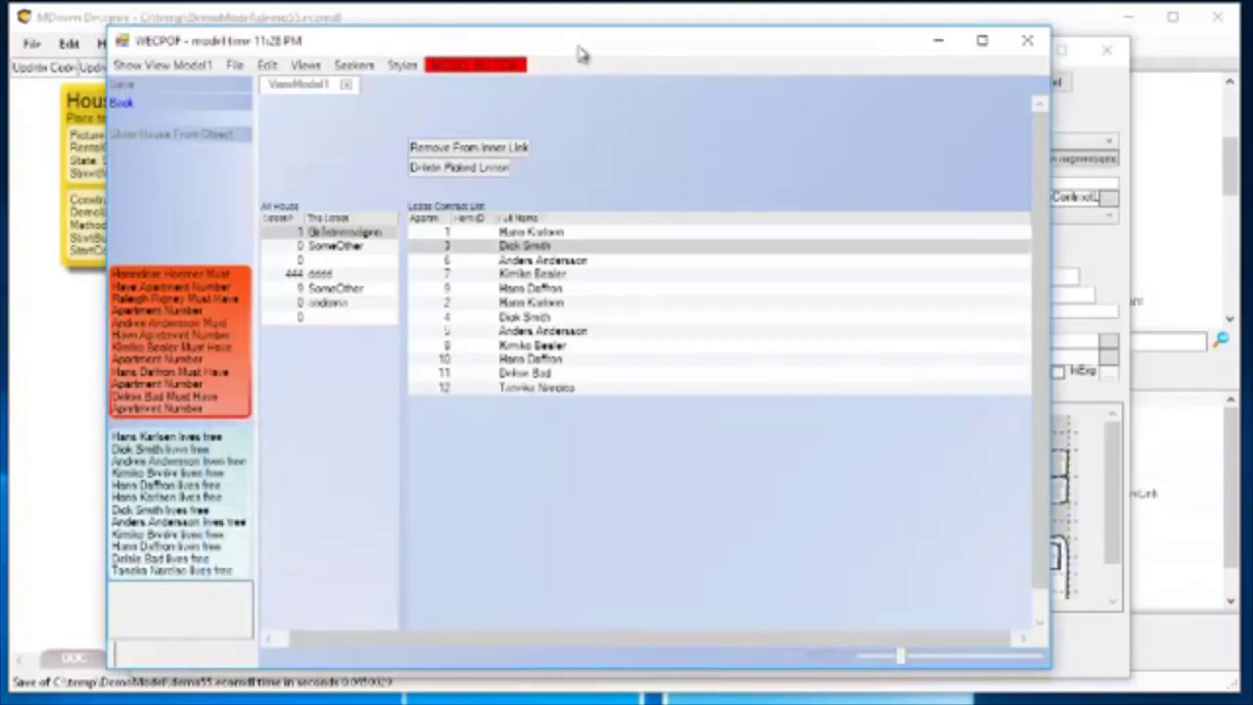
# Return to the ViewModel Editor, duplicate the RemoveFromInnerLink action, and rename the copy RemoveFromCorrectLink.
pyautogui.moveTo(580, 27); pyautogui.dragTo(577, 69)
pyautogui.click(82, 311)
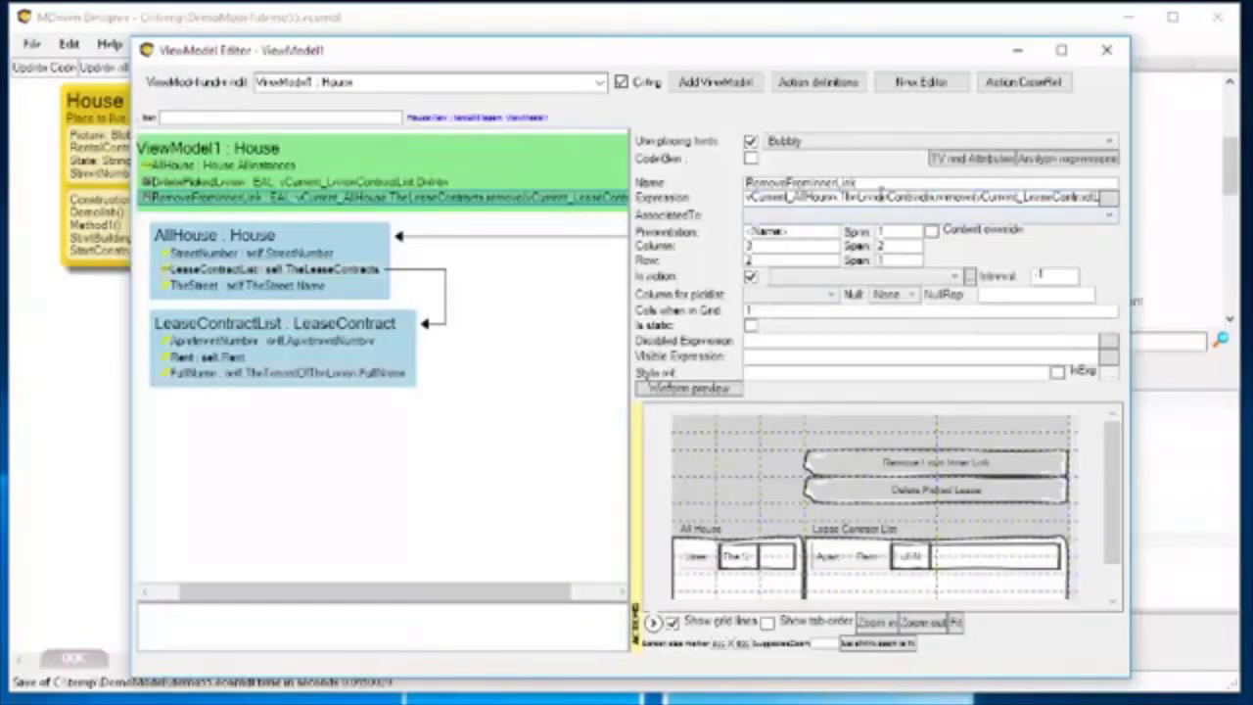
pyautogui.click(209, 200)
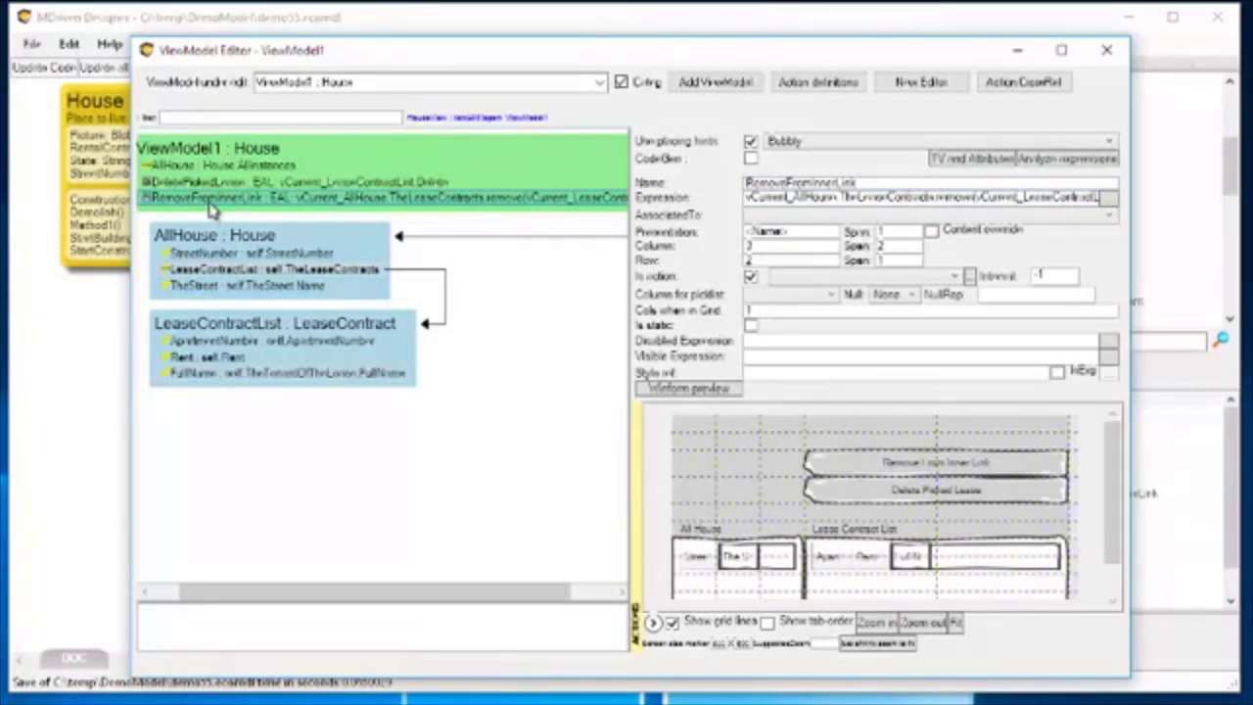
pyautogui.hotkey('ctrl', 'v')
pyautogui.click(210, 216)
pyautogui.click(831, 184)
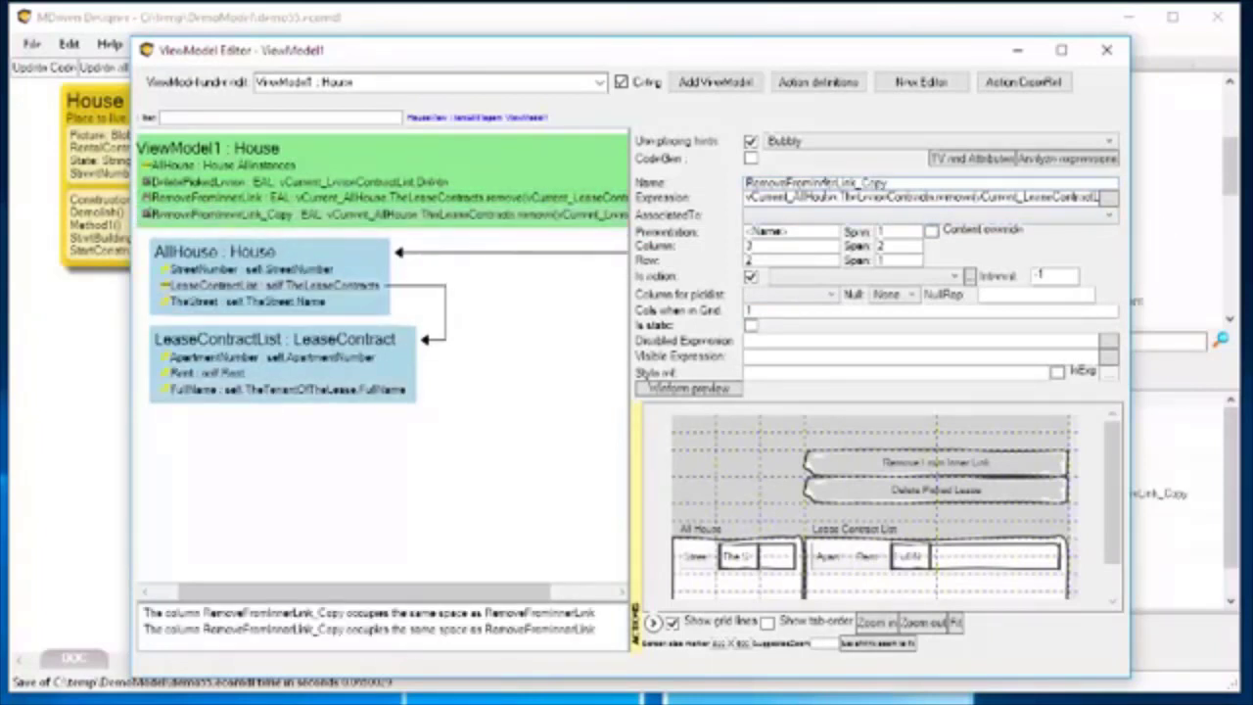
pyautogui.moveTo(811, 183); pyautogui.dragTo(1059, 181)
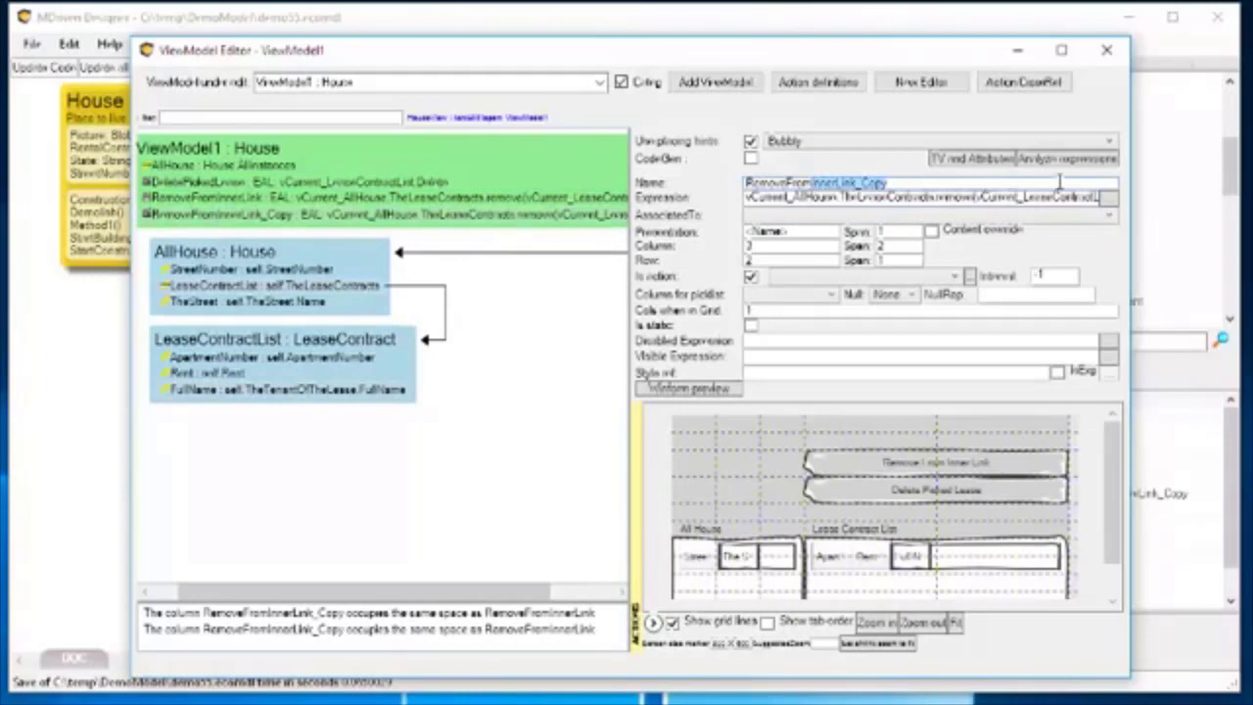
pyautogui.press('BackSpace')
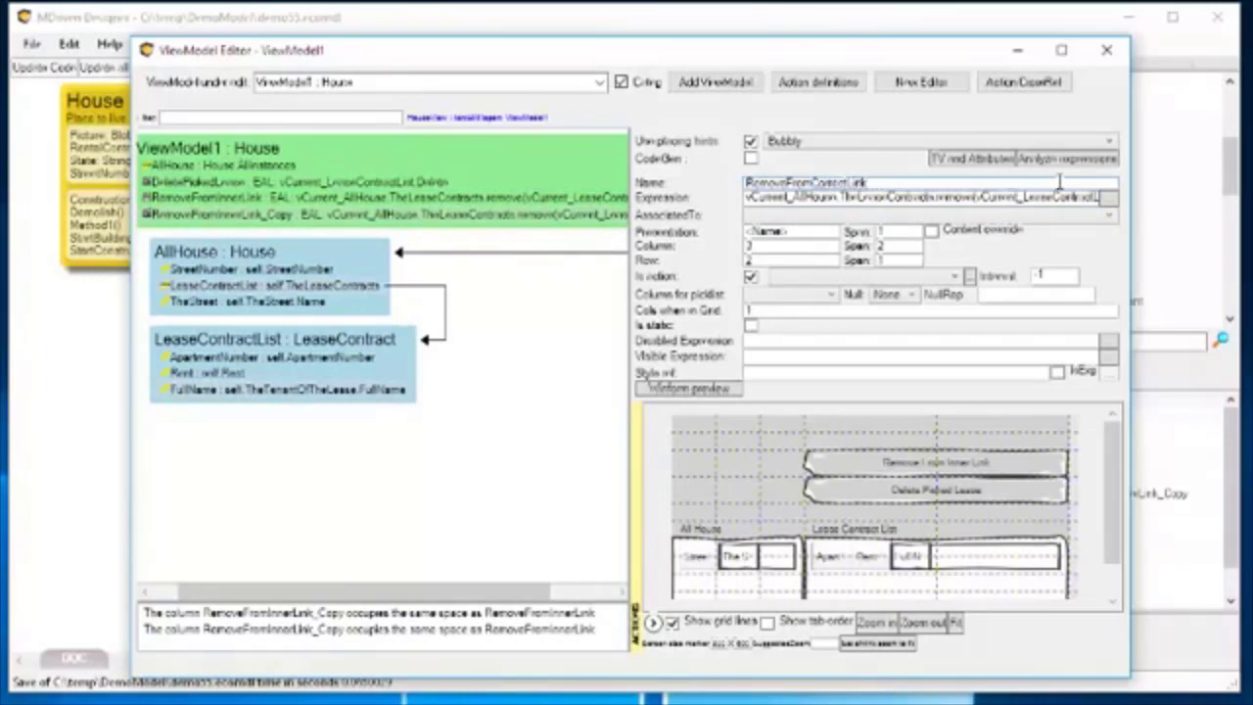
pyautogui.press('Tab')
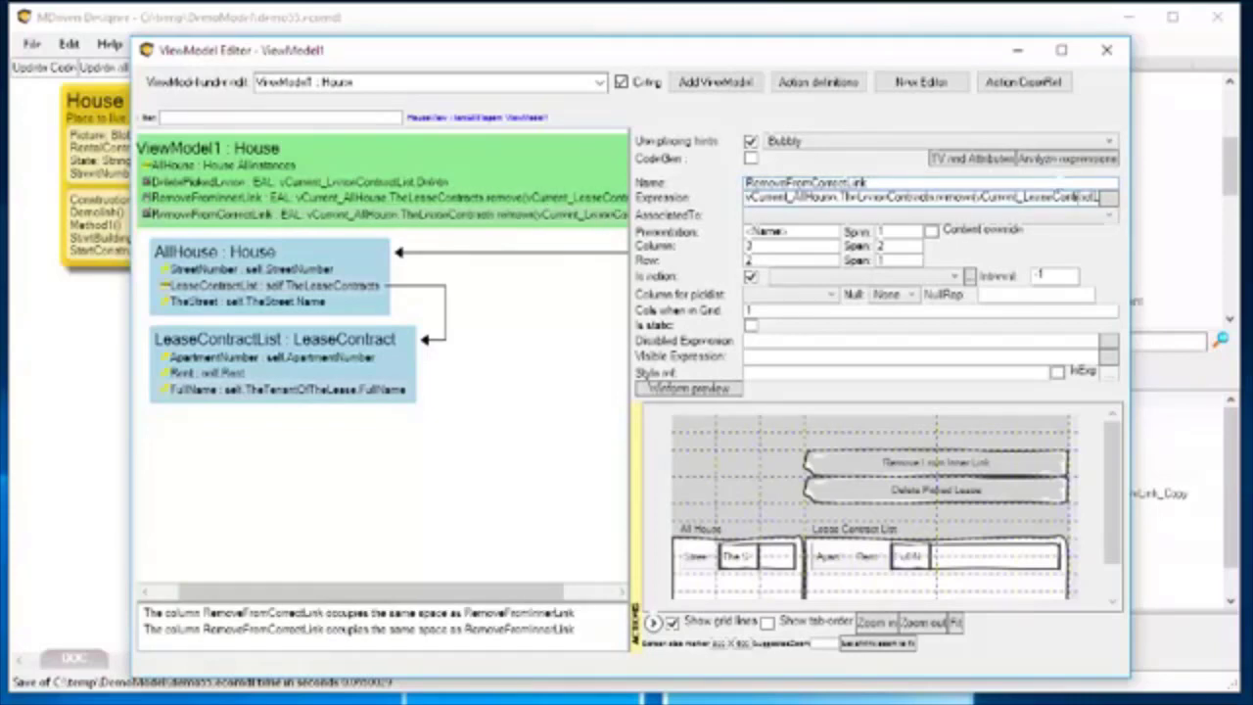
# Open the RemoveFromCorrectLink expression and replace the part after vCurrent_AllHouse with the Tenants role.
pyautogui.click(1109, 196)
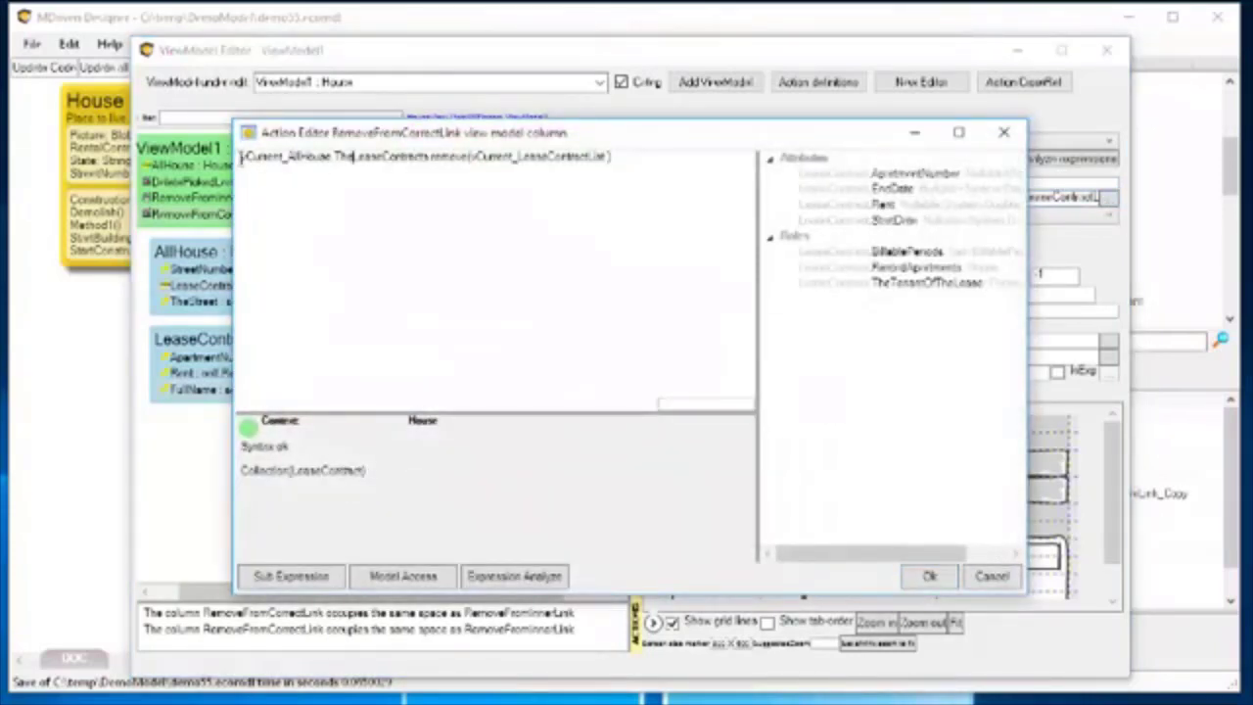
pyautogui.doubleClick(306, 157)
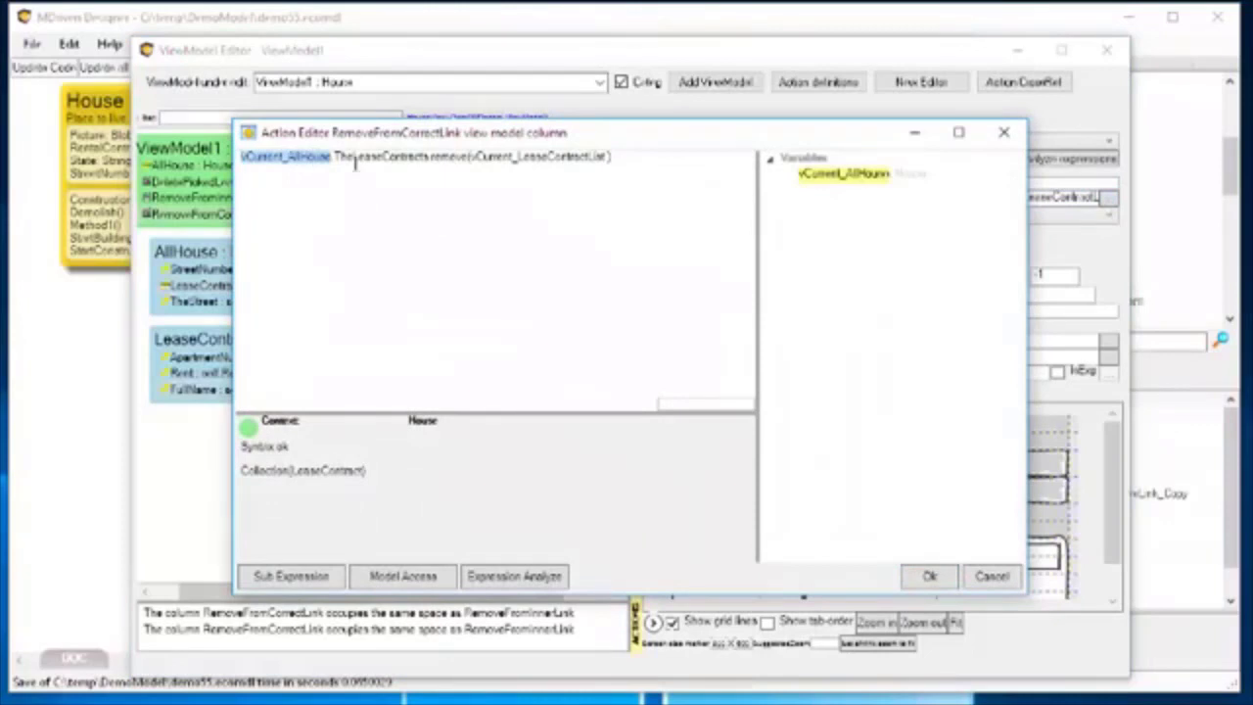
pyautogui.click(353, 158)
pyautogui.moveTo(334, 157); pyautogui.dragTo(640, 161)
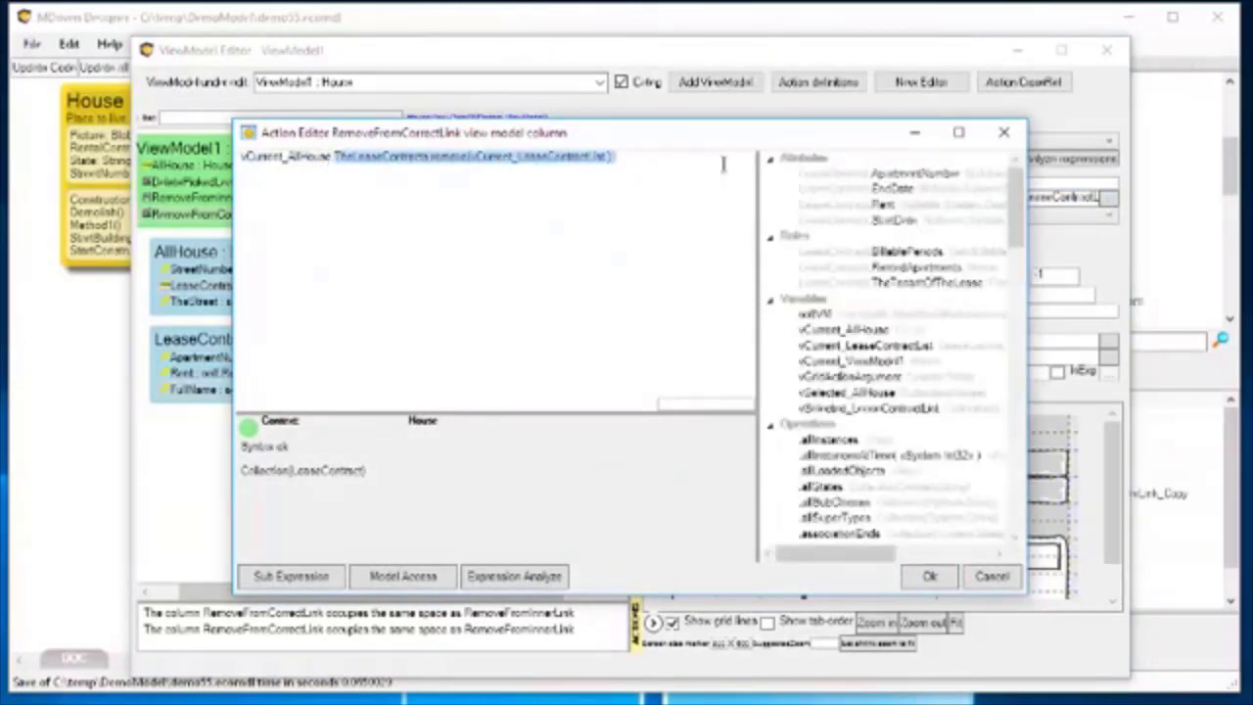
pyautogui.press('BackSpace')
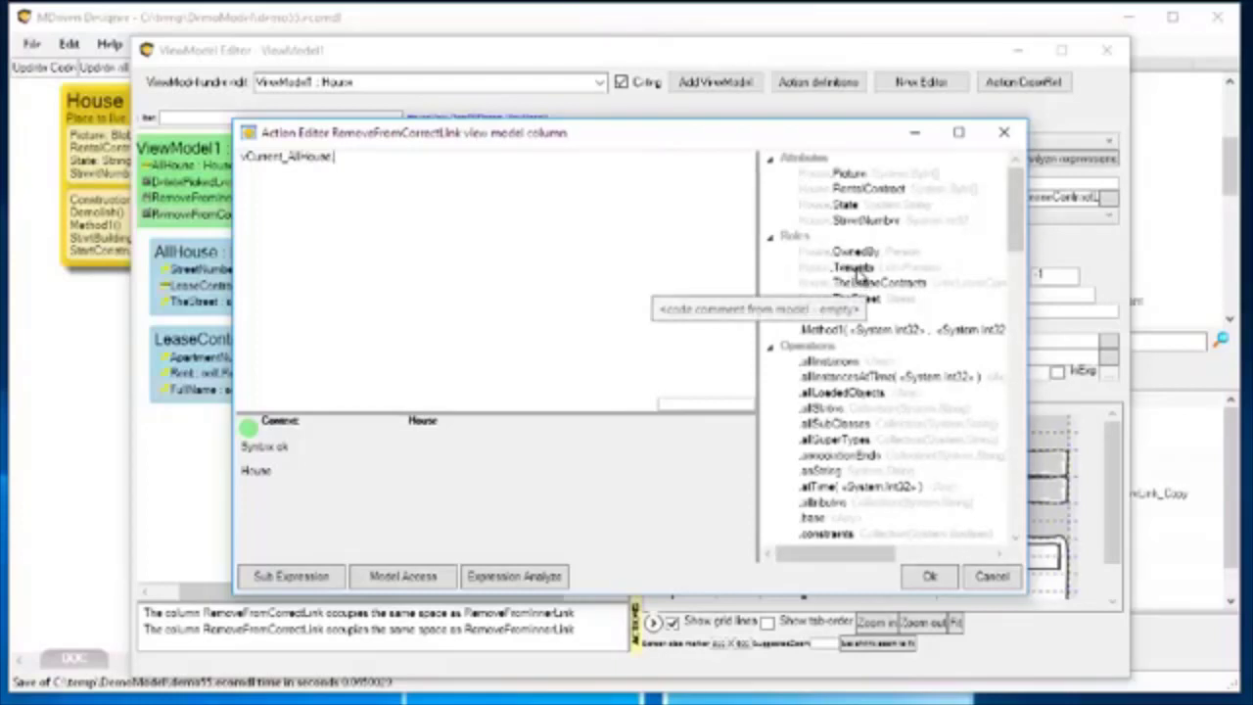
pyautogui.doubleClick(859, 275)
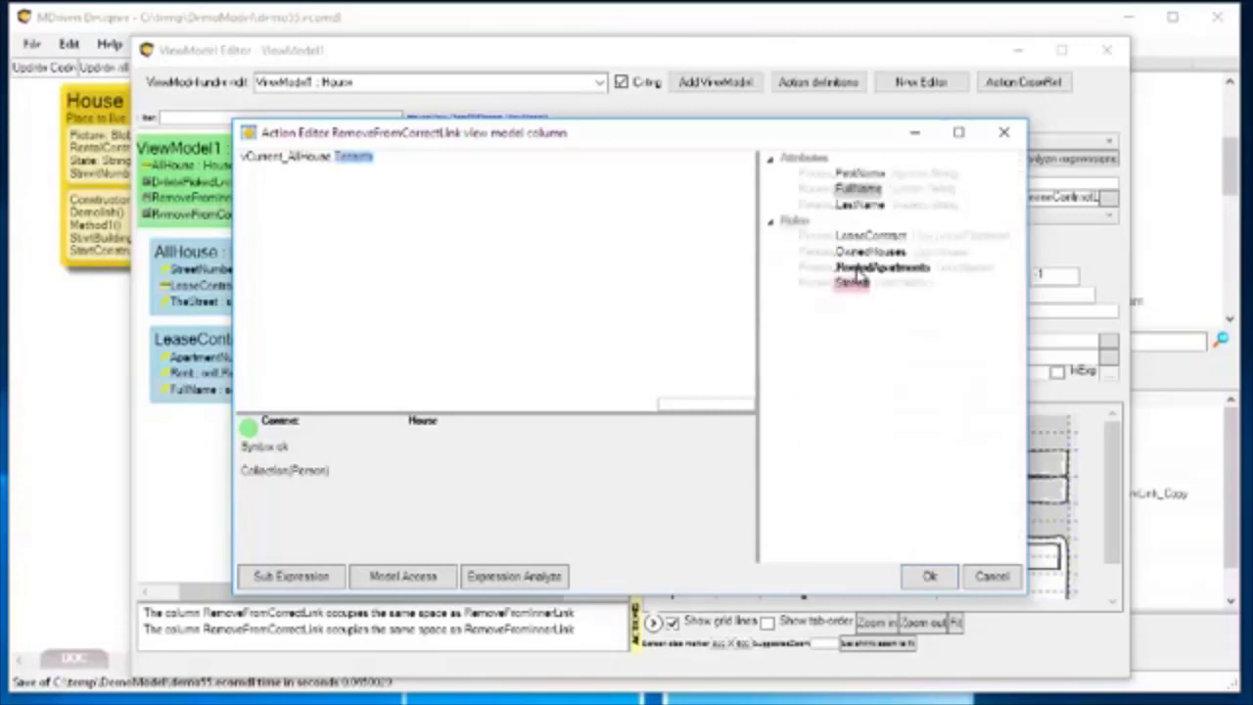
pyautogui.click(416, 158)
# Append a Remove call to vCurrent_AllHouse.Tenants in the RemoveFromCorrectLink expression, with vCurrent_LeaseContractList as its argument.
pyautogui.write('.Remove')
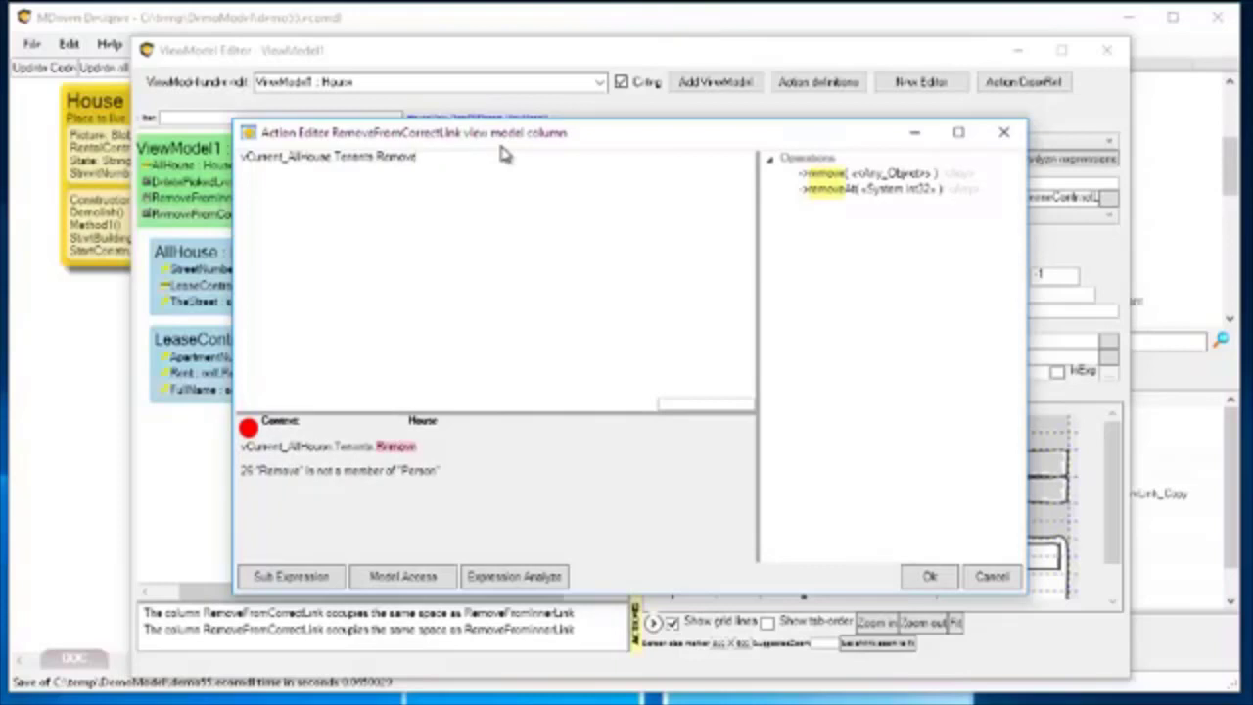
pyautogui.write('(')
pyautogui.press('BackSpace')
pyautogui.write('(')
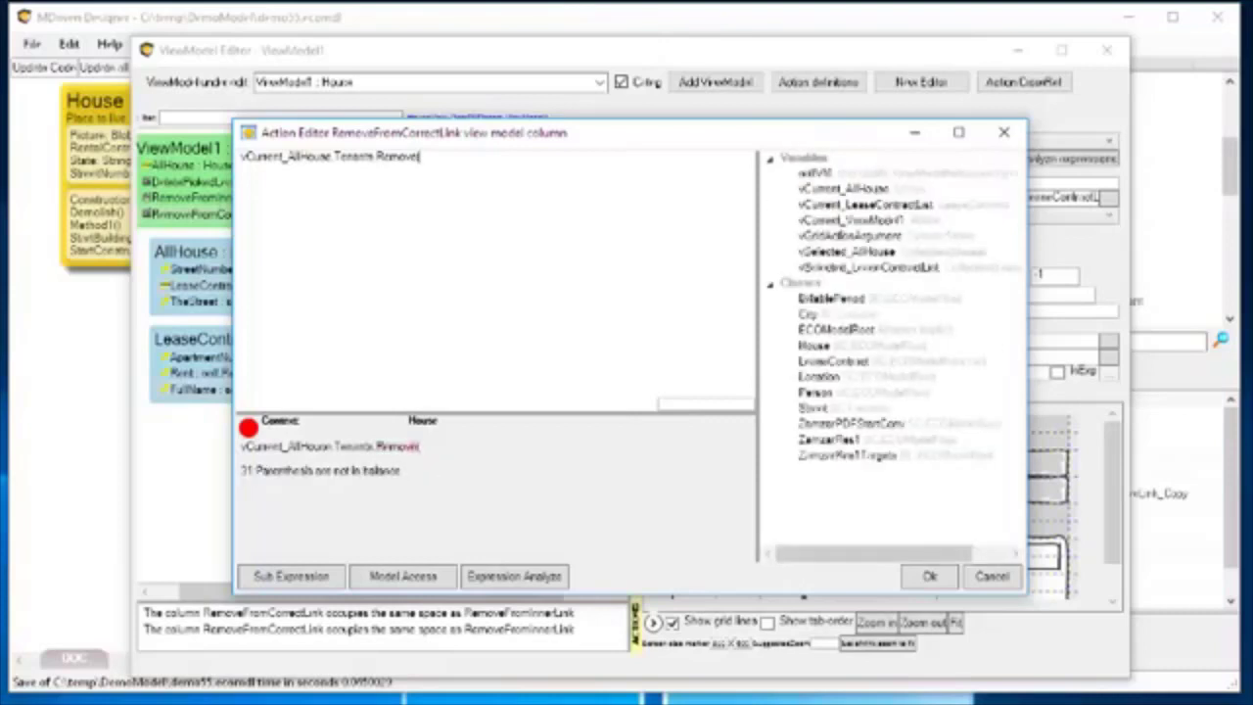
pyautogui.write(')')
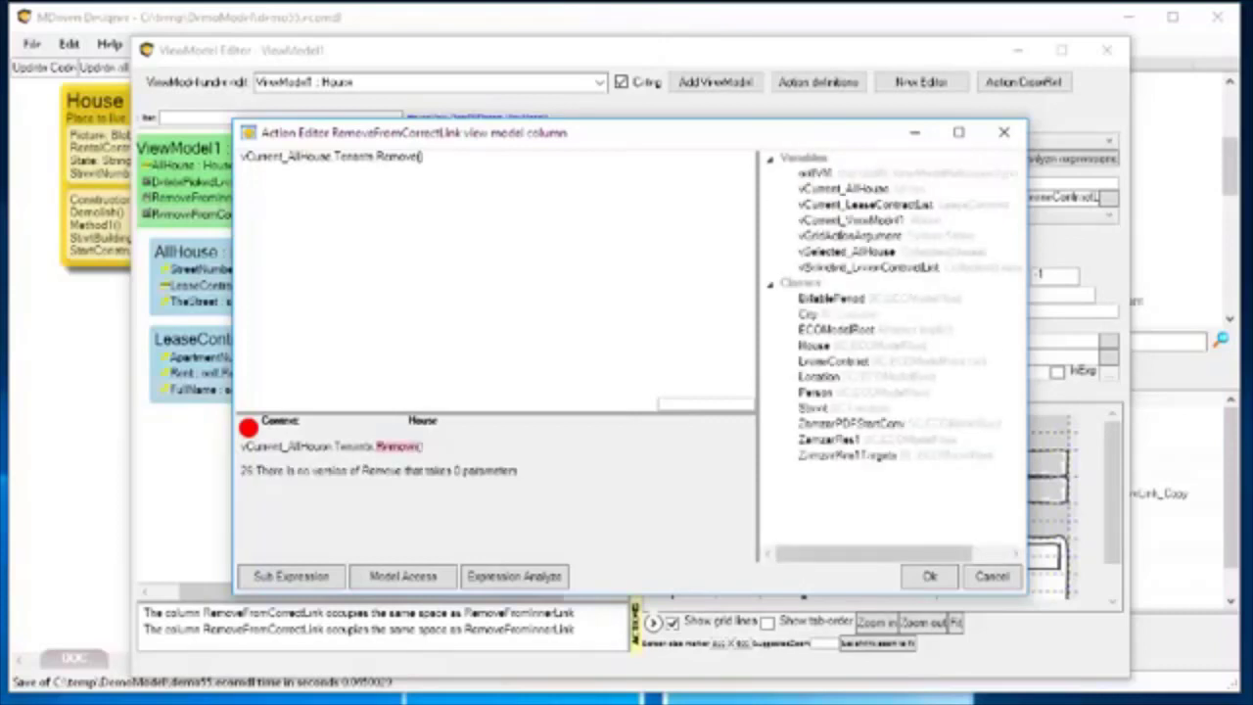
pyautogui.write('vCurre')
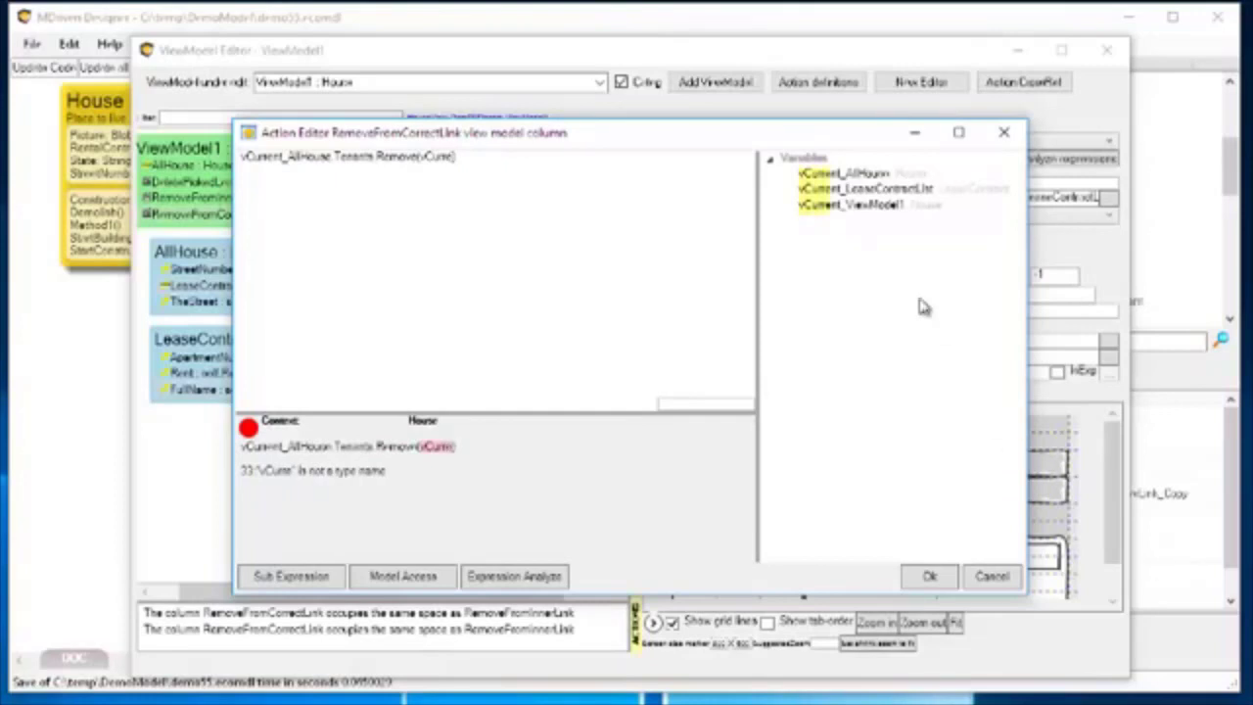
pyautogui.click(885, 190)
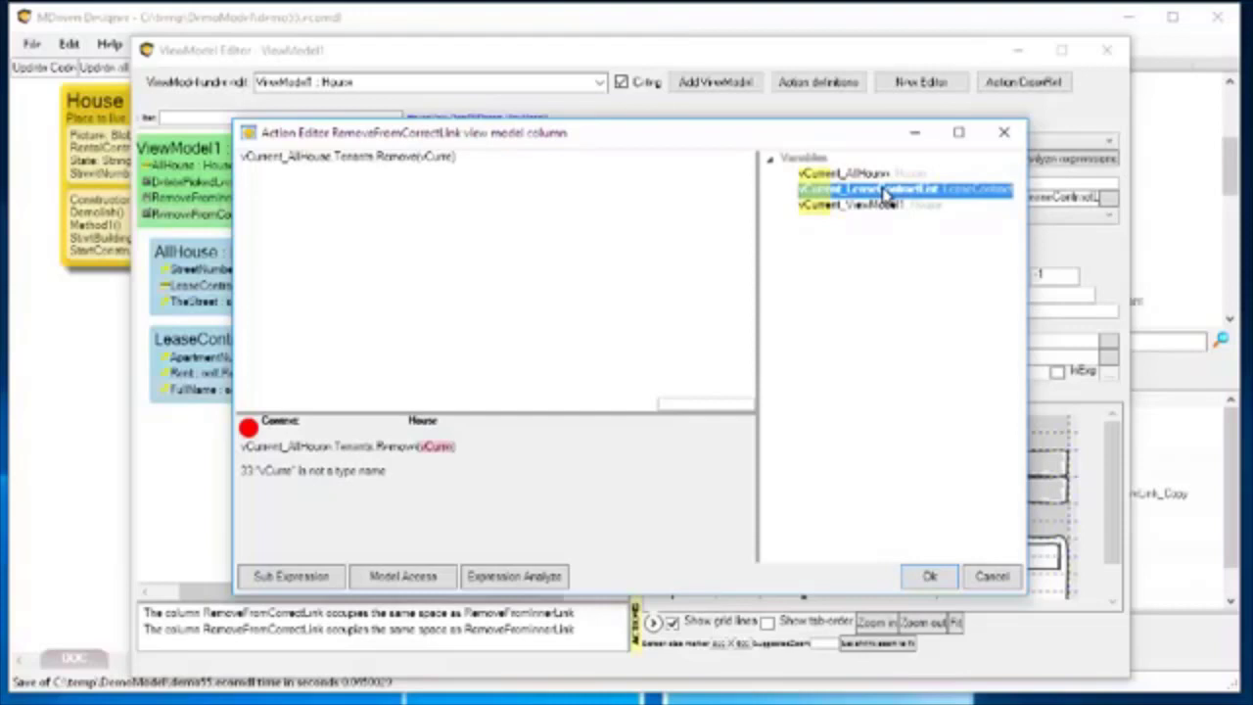
pyautogui.doubleClick(886, 191)
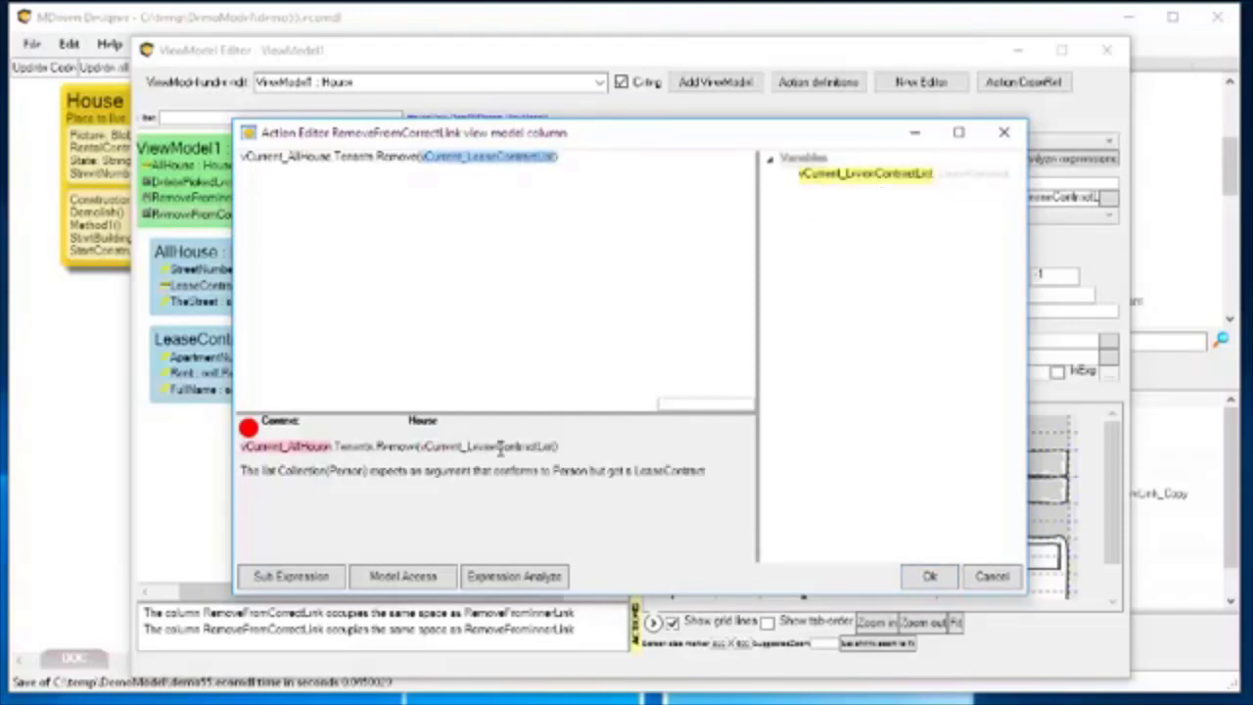
# Extend the Remove argument with TheTenantOfTheLease, accept the expression, and place RemoveFromCorrectLink above Remove From Inner Link in the layout.
pyautogui.click(555, 168)
pyautogui.press('BackSpace')
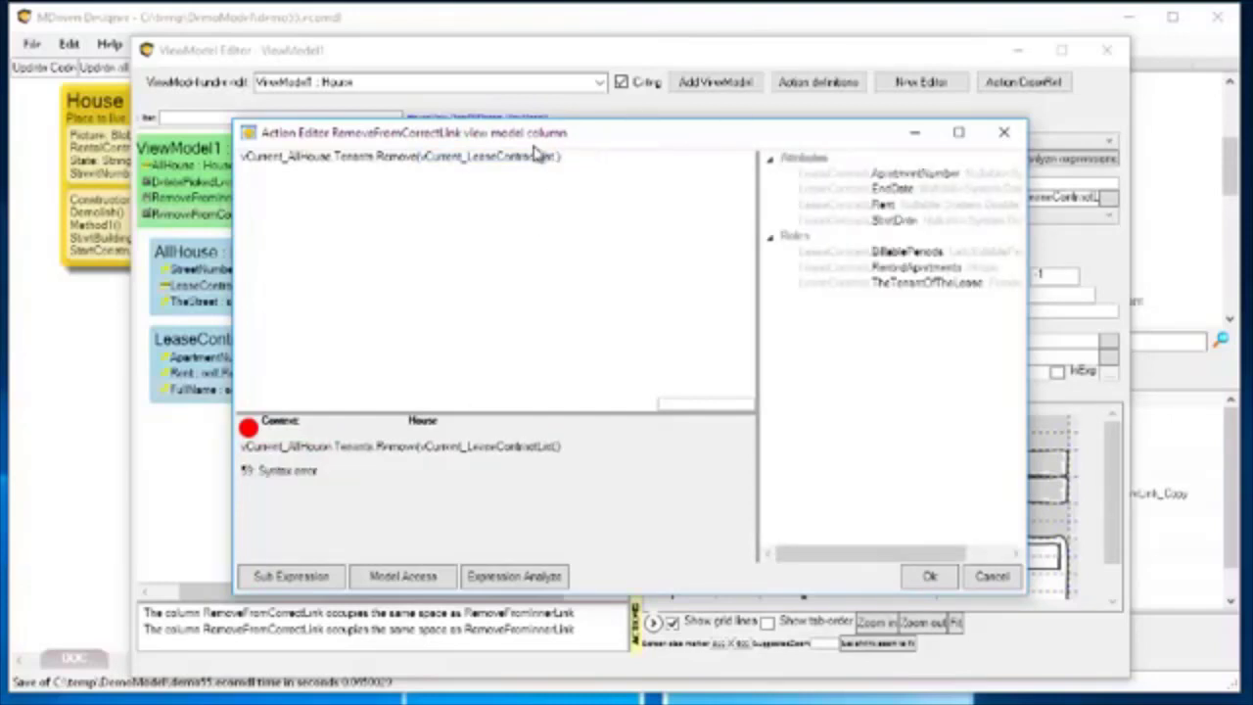
pyautogui.moveTo(909, 290); pyautogui.dragTo(910, 293)
pyautogui.doubleClick(910, 294)
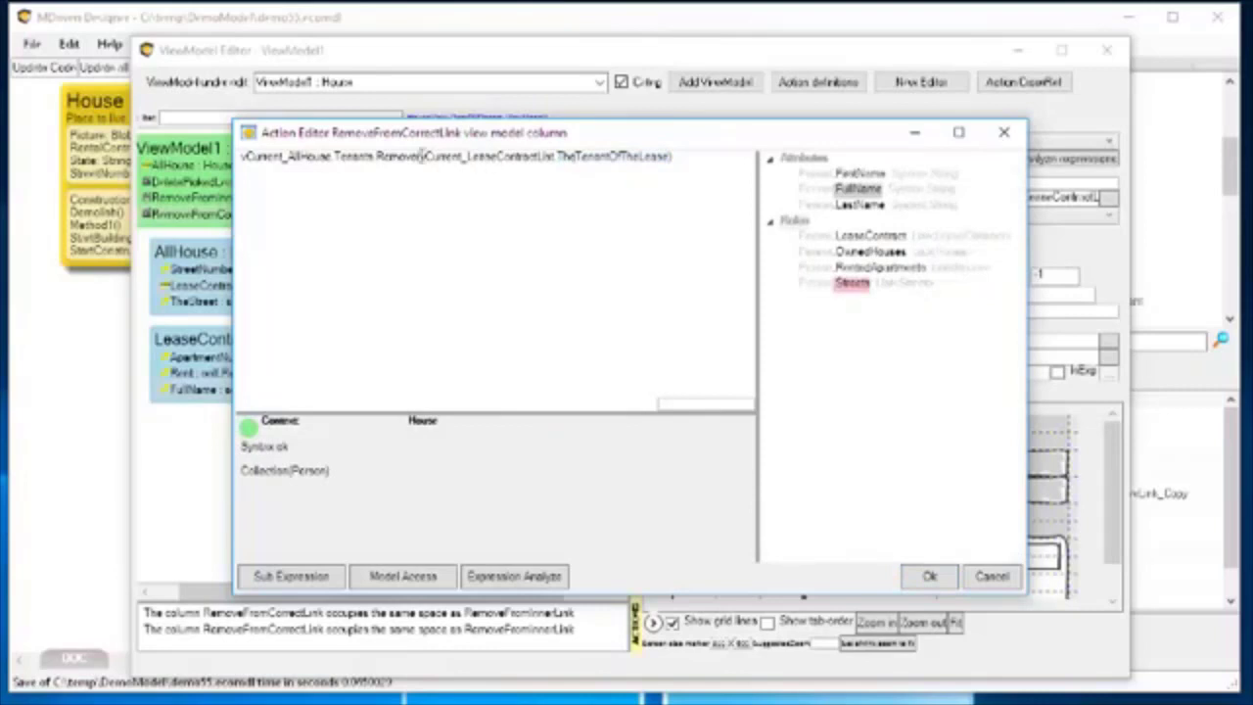
pyautogui.moveTo(422, 159); pyautogui.dragTo(653, 162)
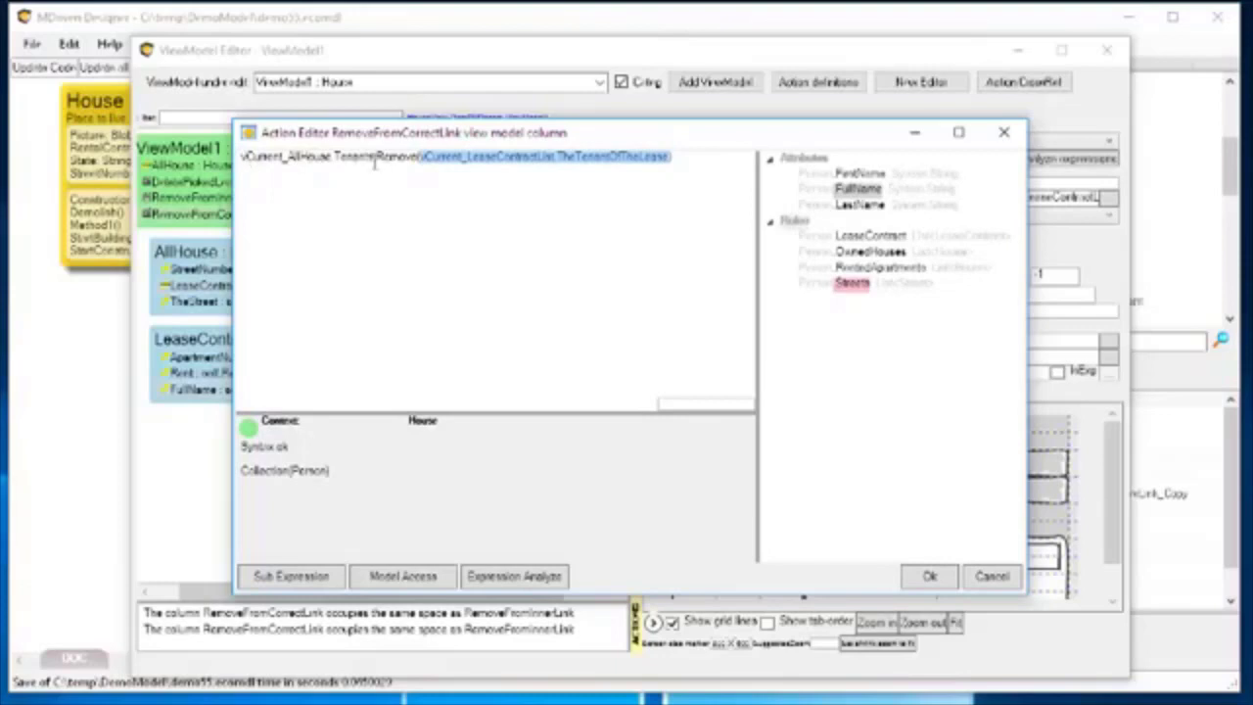
pyautogui.click(930, 576)
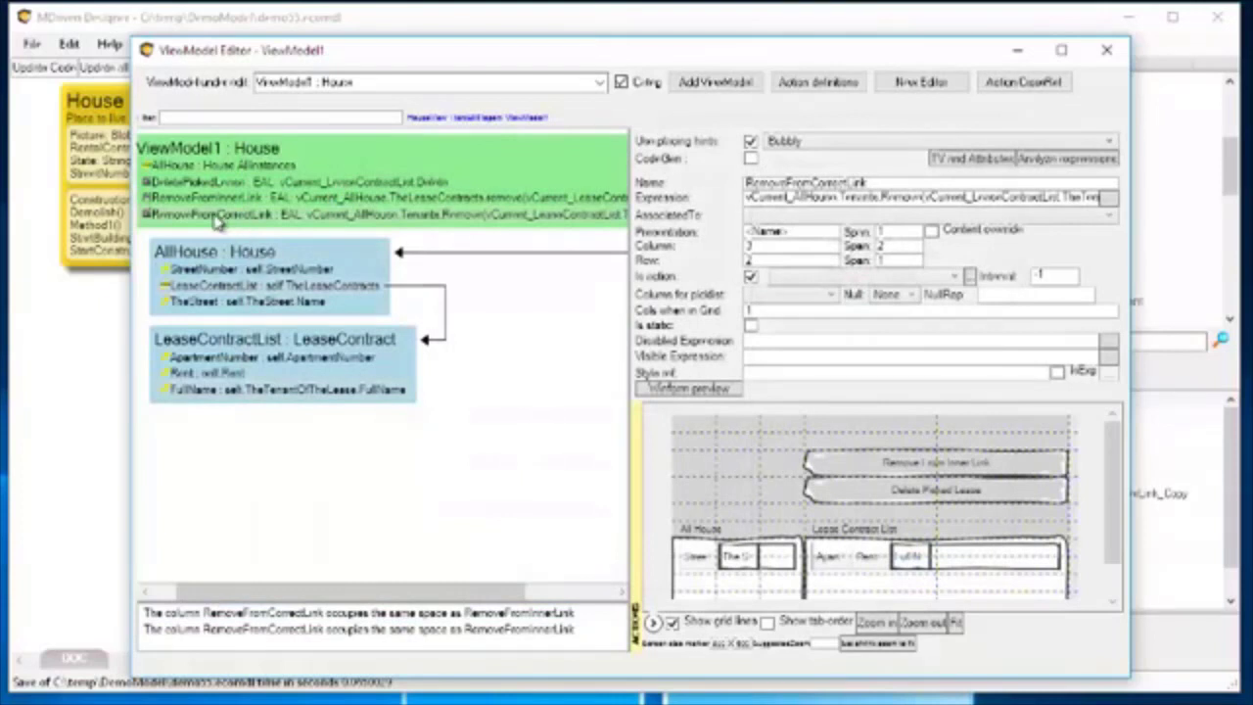
pyautogui.moveTo(214, 215); pyautogui.dragTo(877, 447)
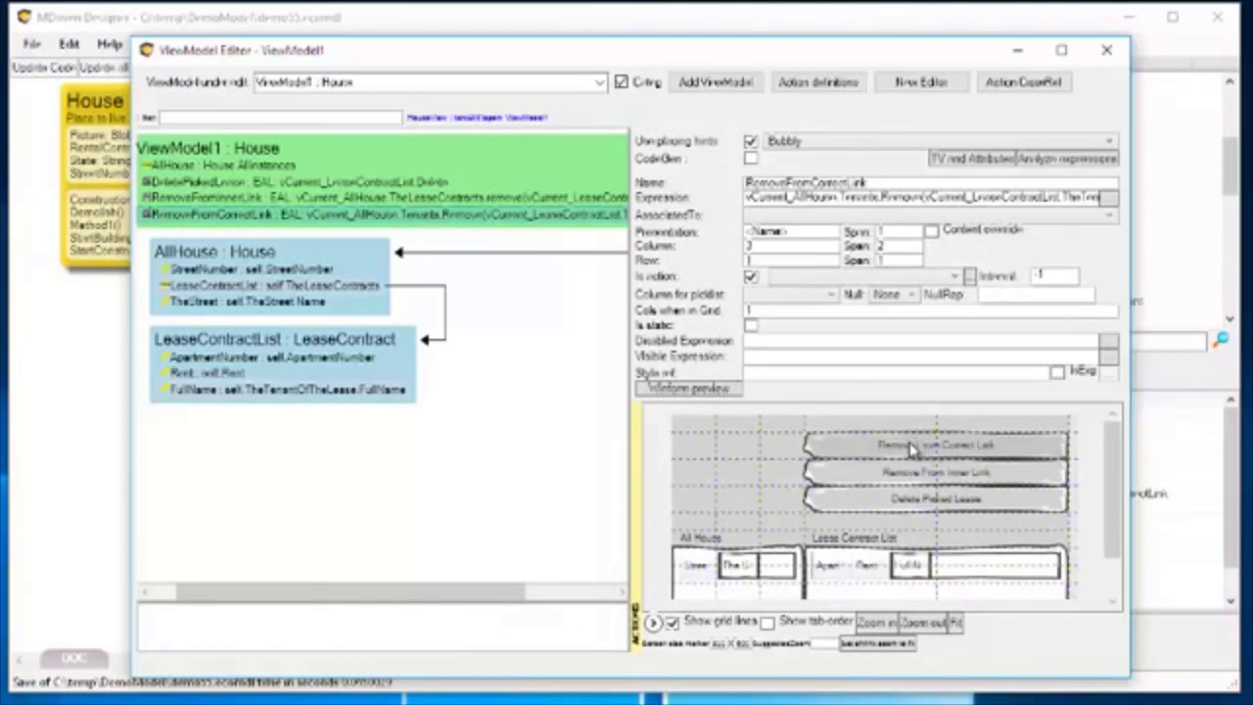
# Return to the class diagram and examine the House–Person association and its Tenants end.
pyautogui.click(79, 402)
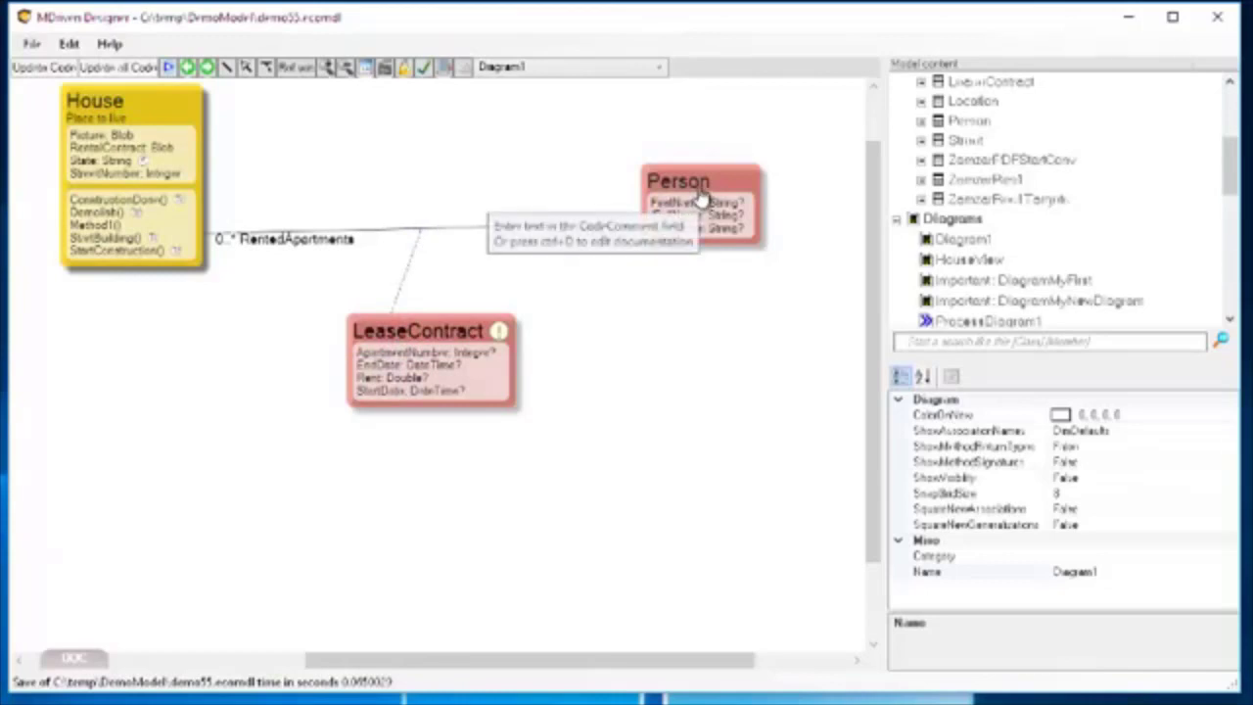
pyautogui.click(474, 232)
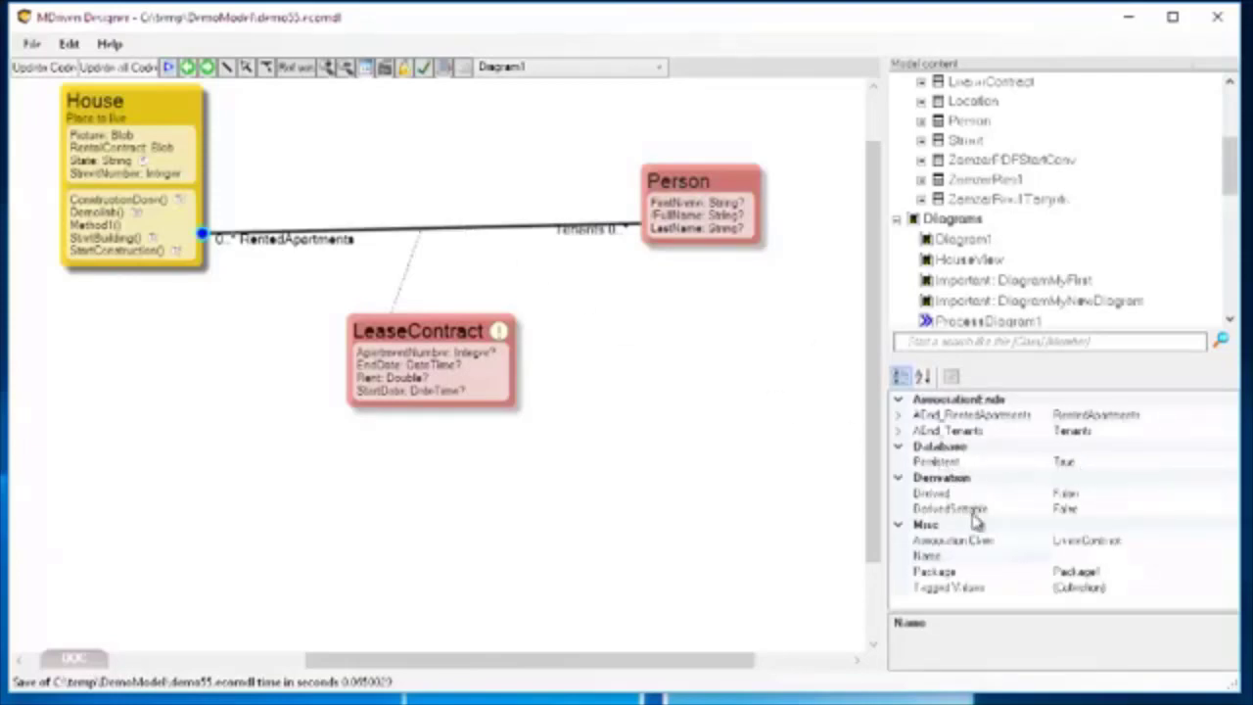
pyautogui.click(594, 232)
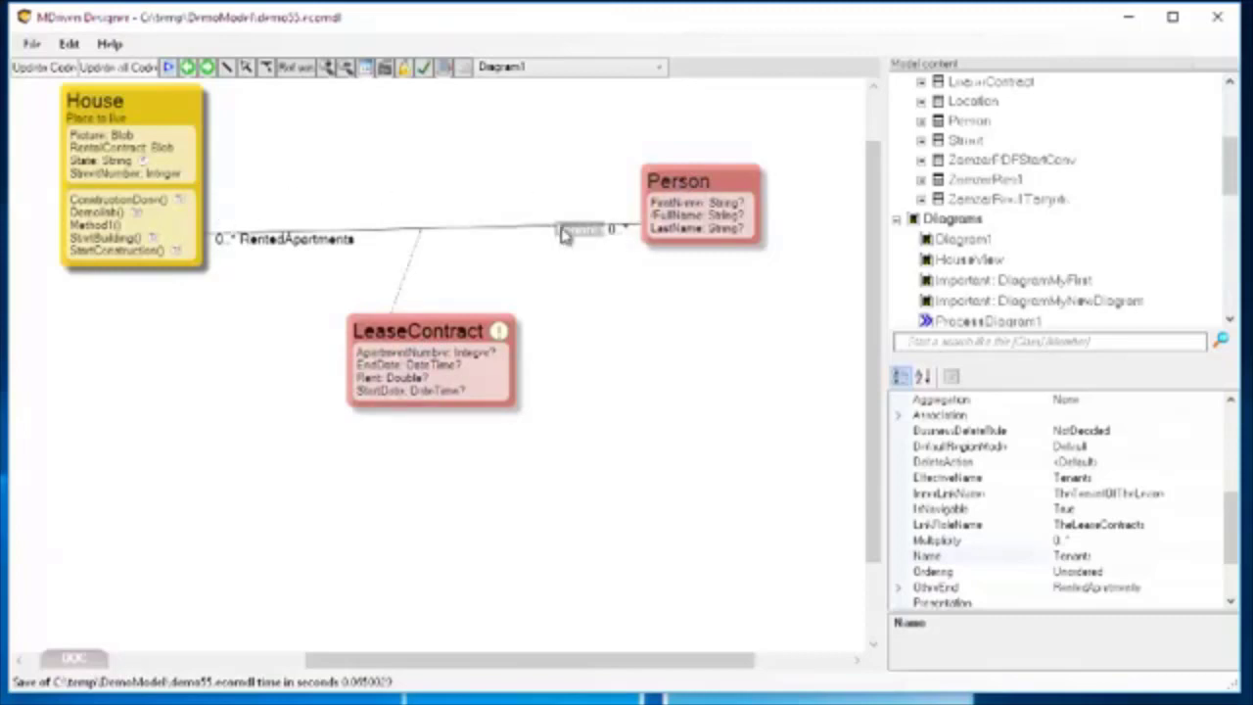
# Switch to the running prototype, reload it with the changed model, and reopen ViewModel1.
pyautogui.hotkey('alt', 'Tab')
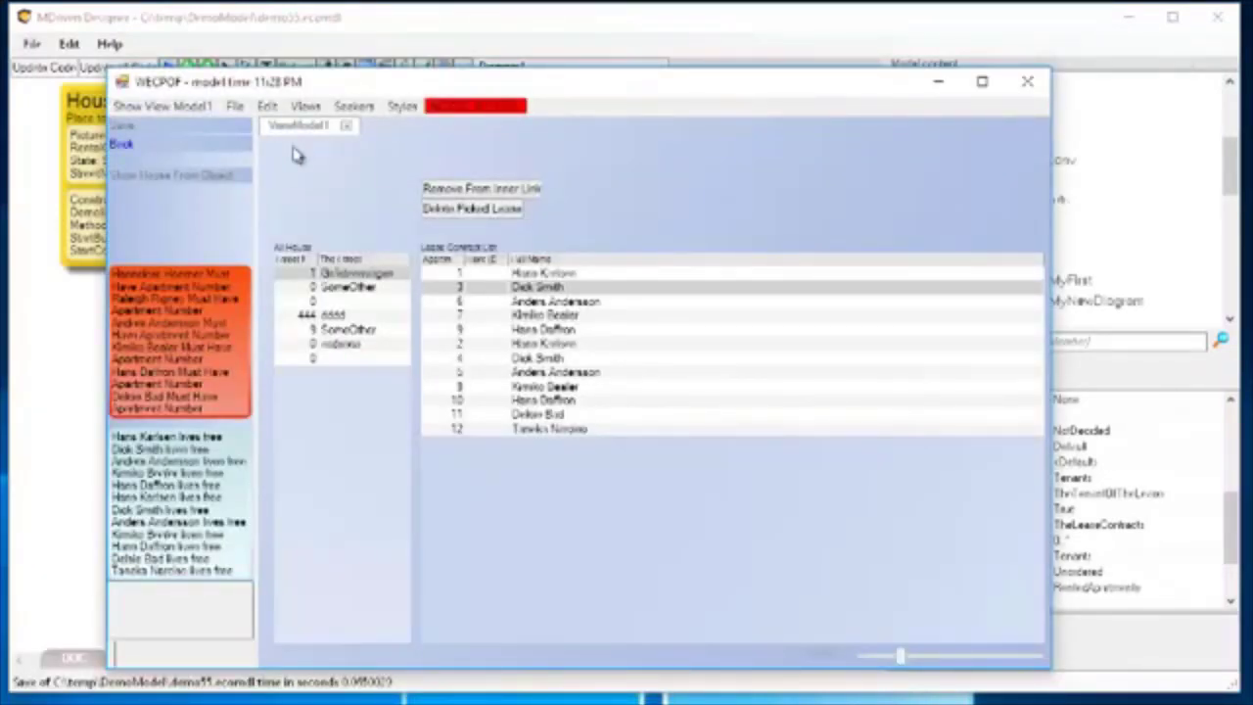
pyautogui.click(471, 106)
pyautogui.click(179, 110)
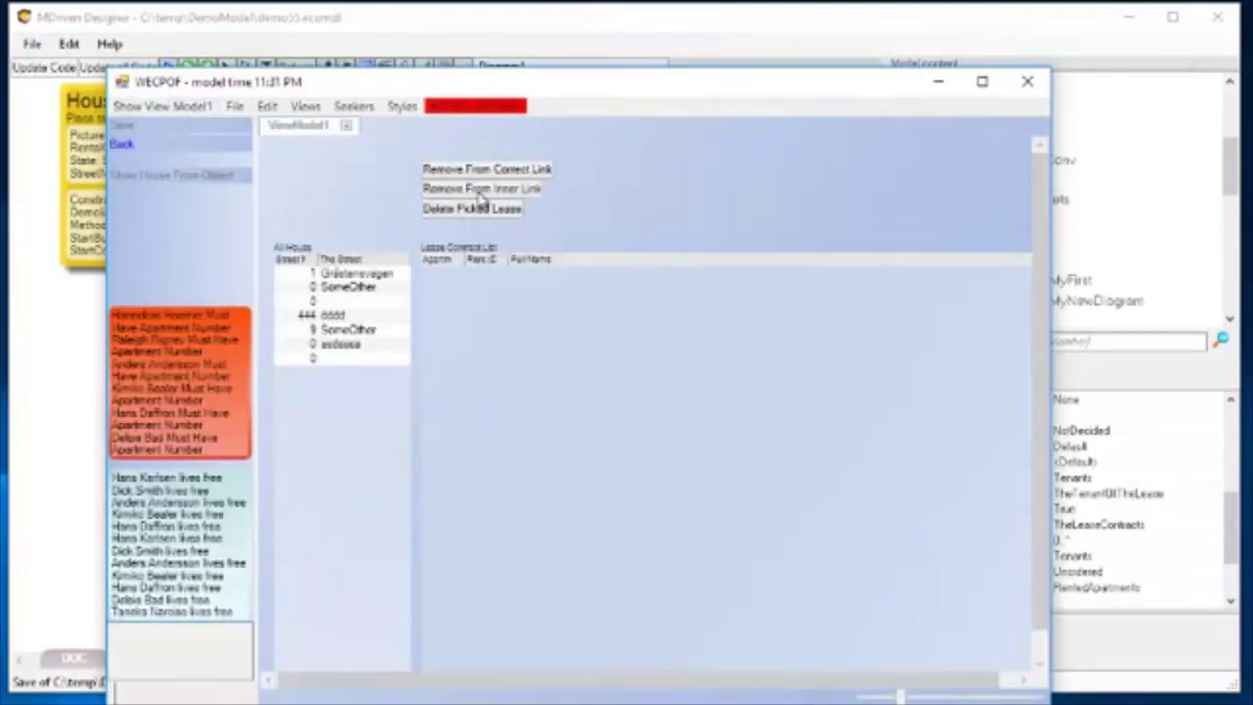
# Run Remove From Correct Link on the first house's lease for apartment 3.
pyautogui.click(352, 276)
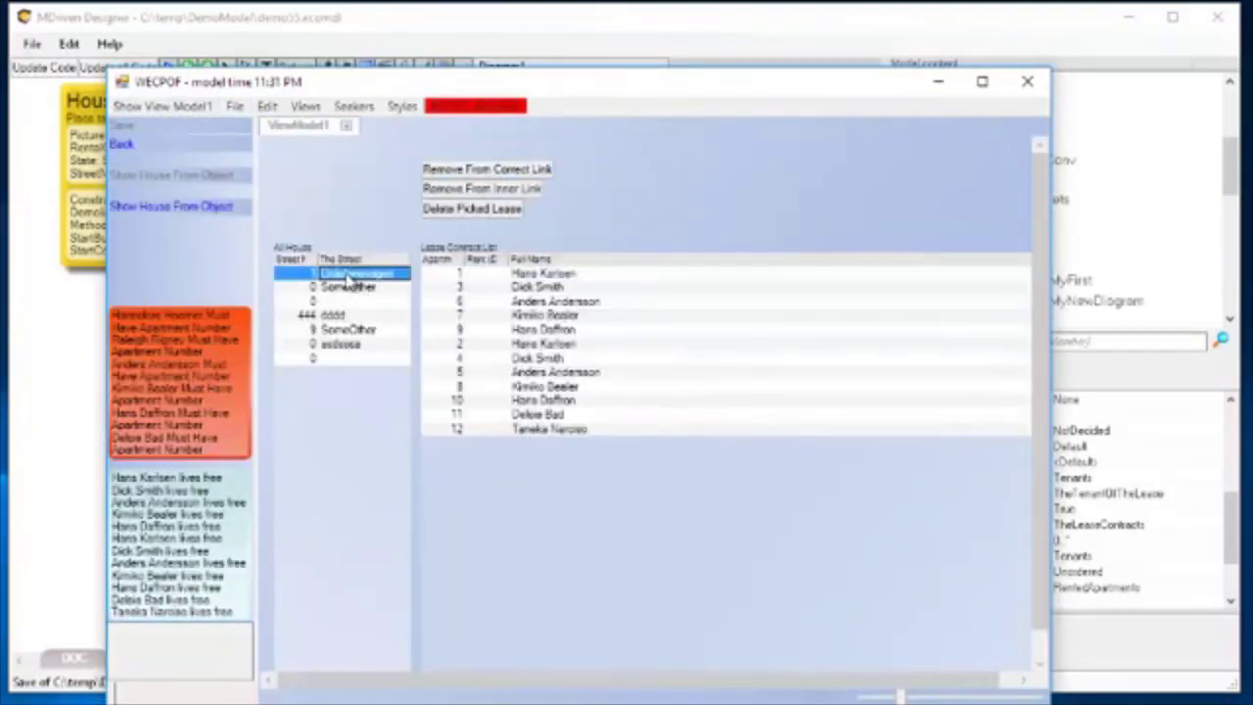
pyautogui.click(544, 291)
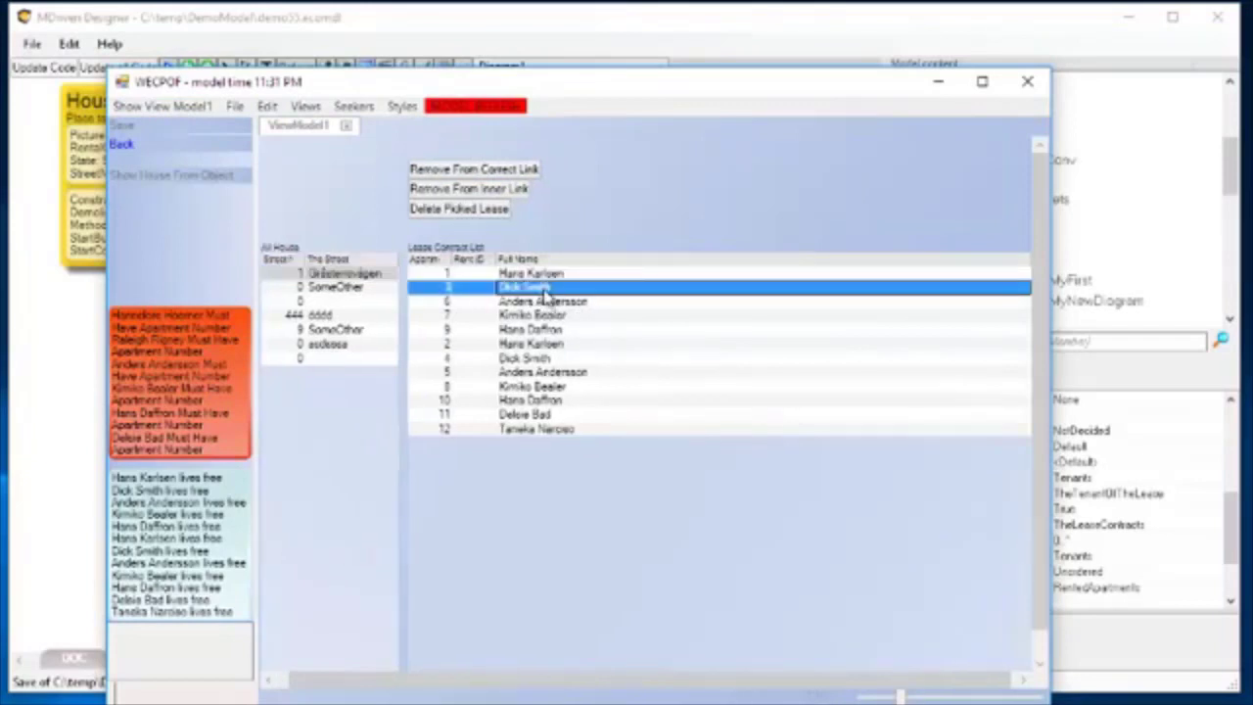
pyautogui.click(467, 170)
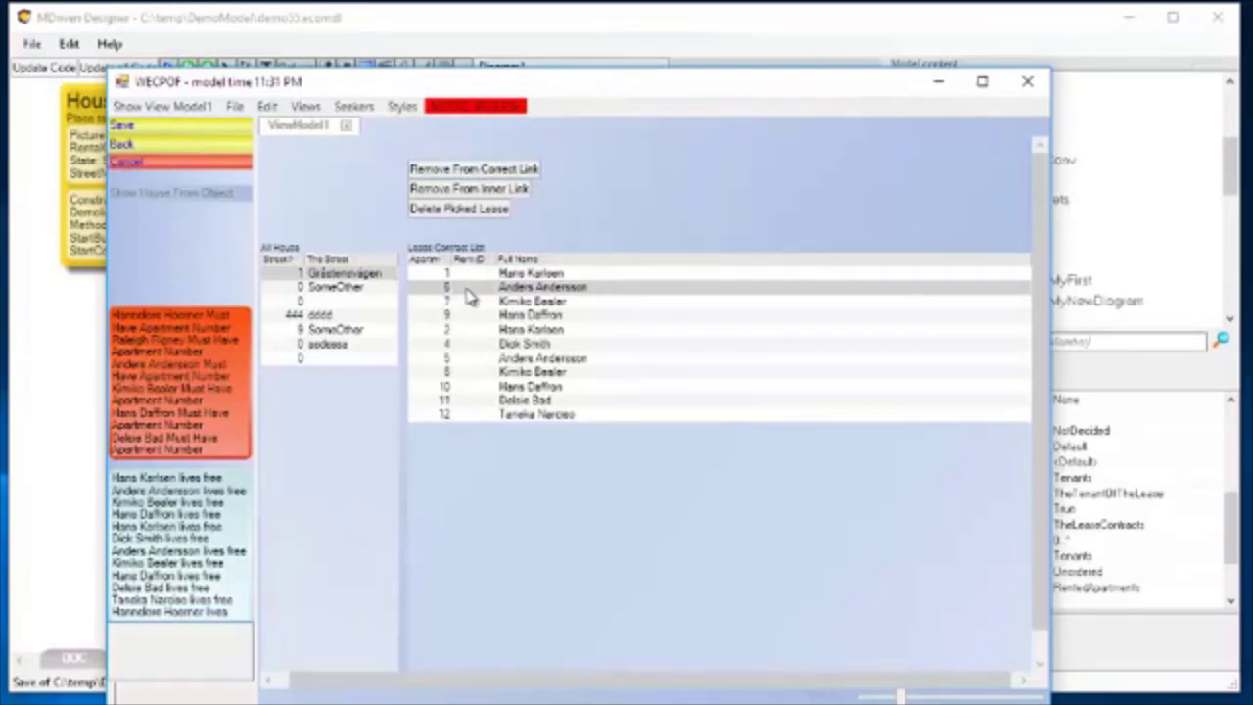
# Move the prototype window aside to examine the LeaseContract association in the diagram, and bring the window back.
pyautogui.moveTo(405, 90); pyautogui.dragTo(919, 119)
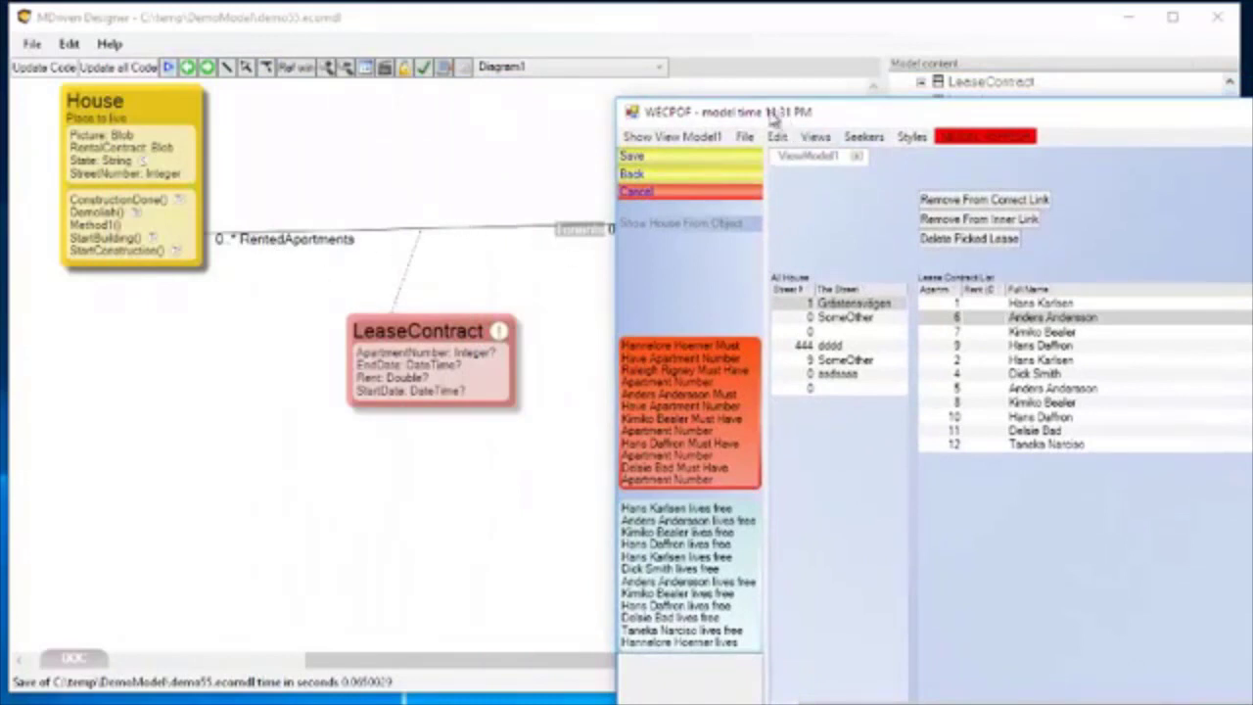
pyautogui.moveTo(771, 115); pyautogui.dragTo(980, 106)
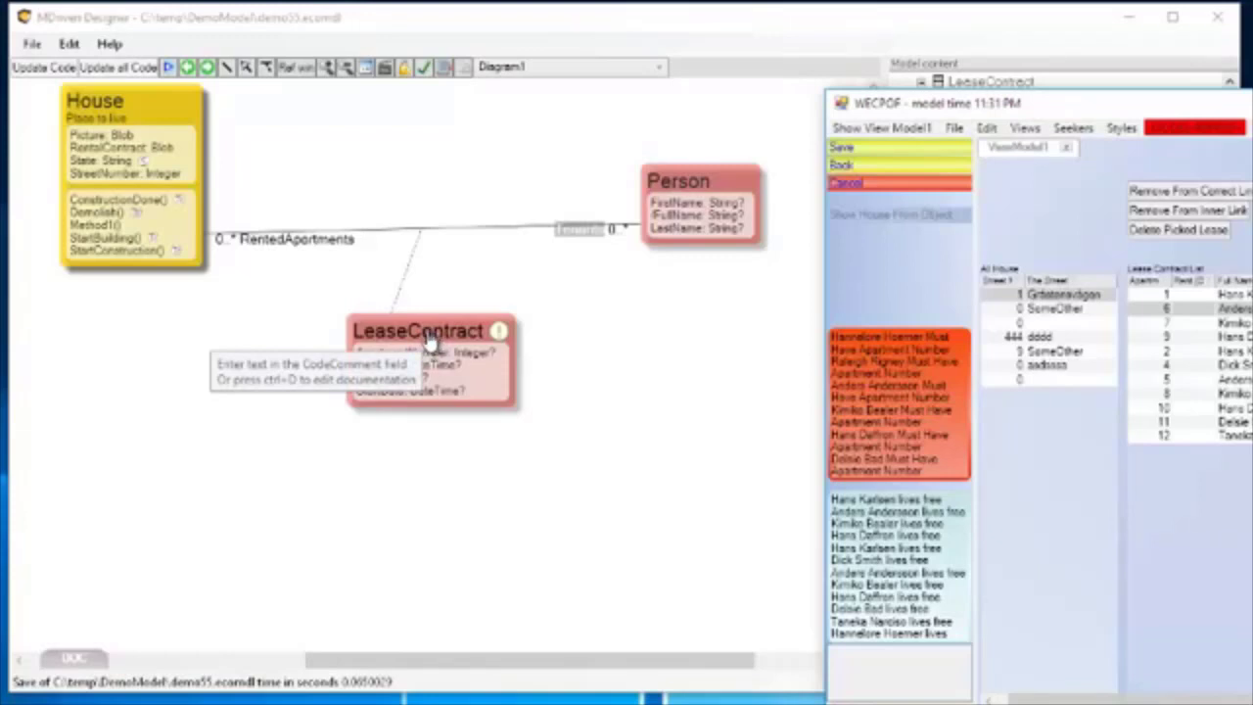
pyautogui.moveTo(1086, 111); pyautogui.dragTo(496, 39)
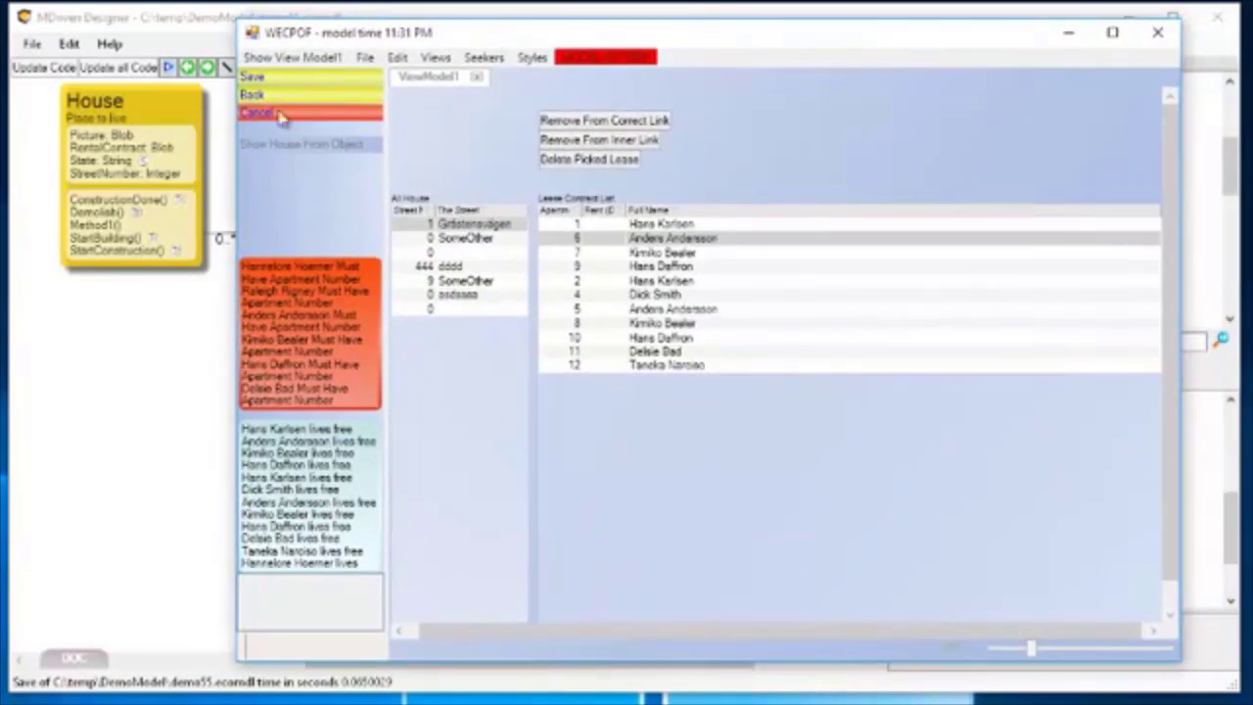
# Save the lease removal in the prototype, accepting the save despite the apartment number errors.
pyautogui.click(259, 80)
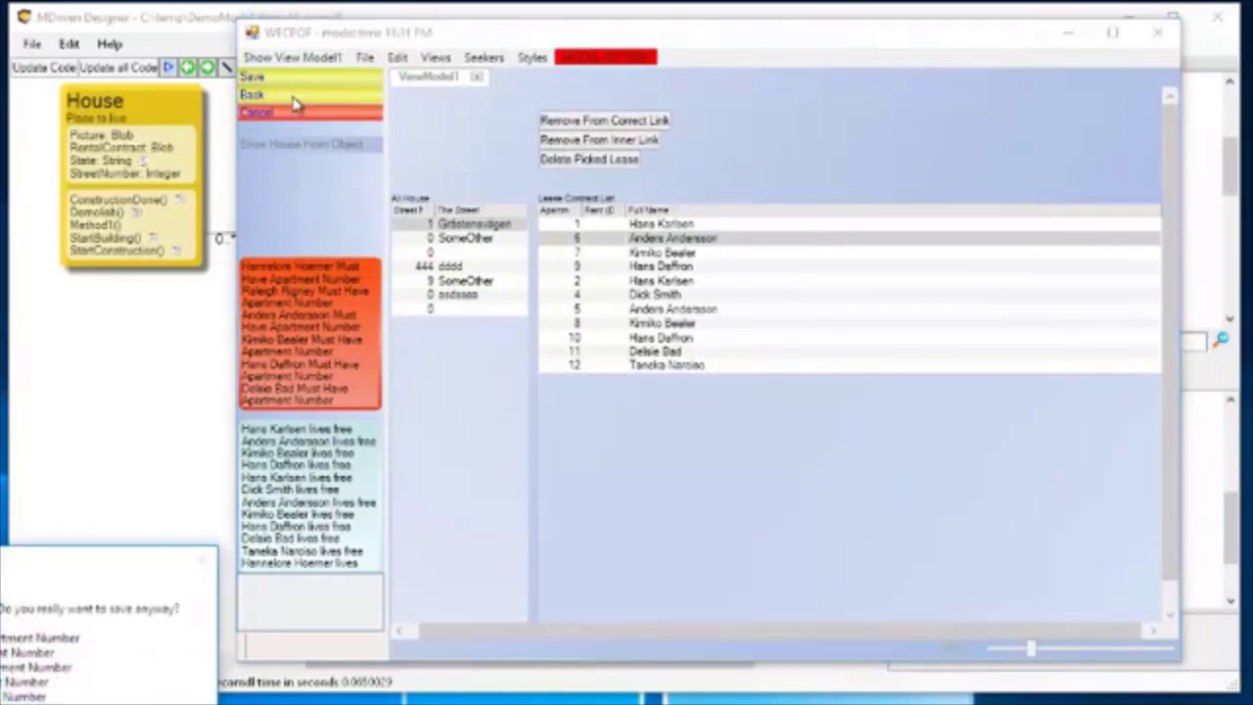
pyautogui.moveTo(44, 567); pyautogui.dragTo(587, 265)
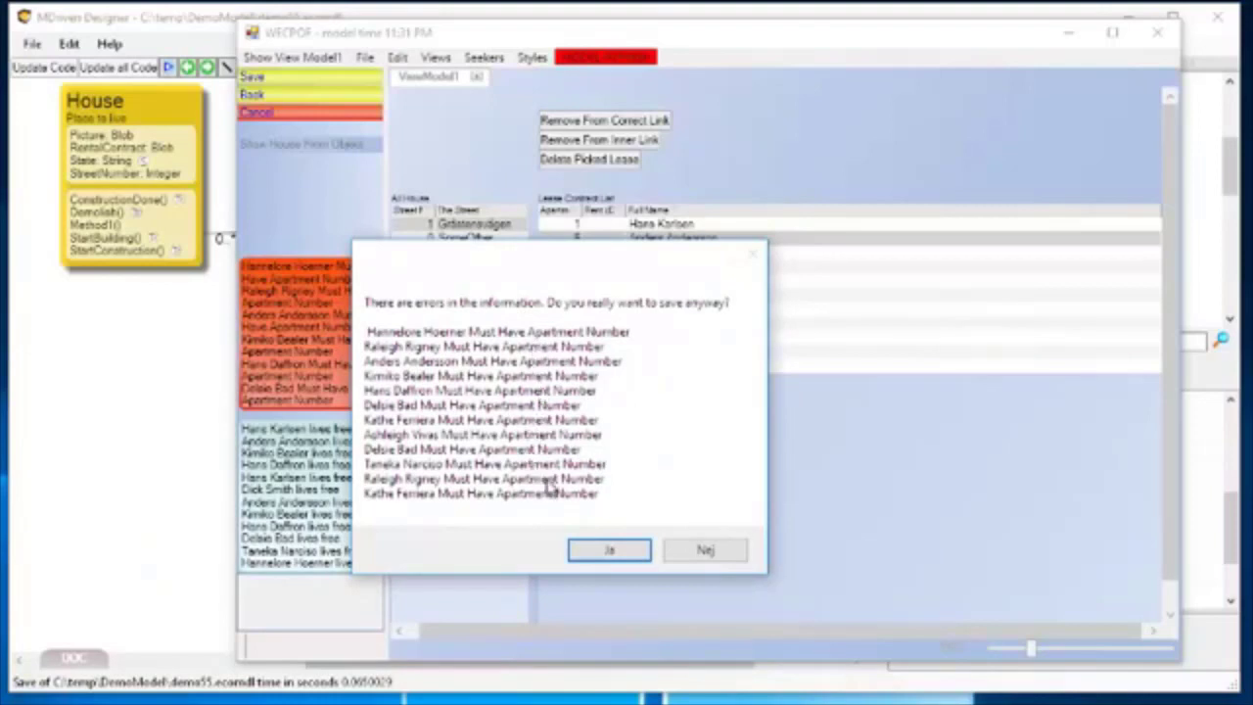
pyautogui.click(609, 554)
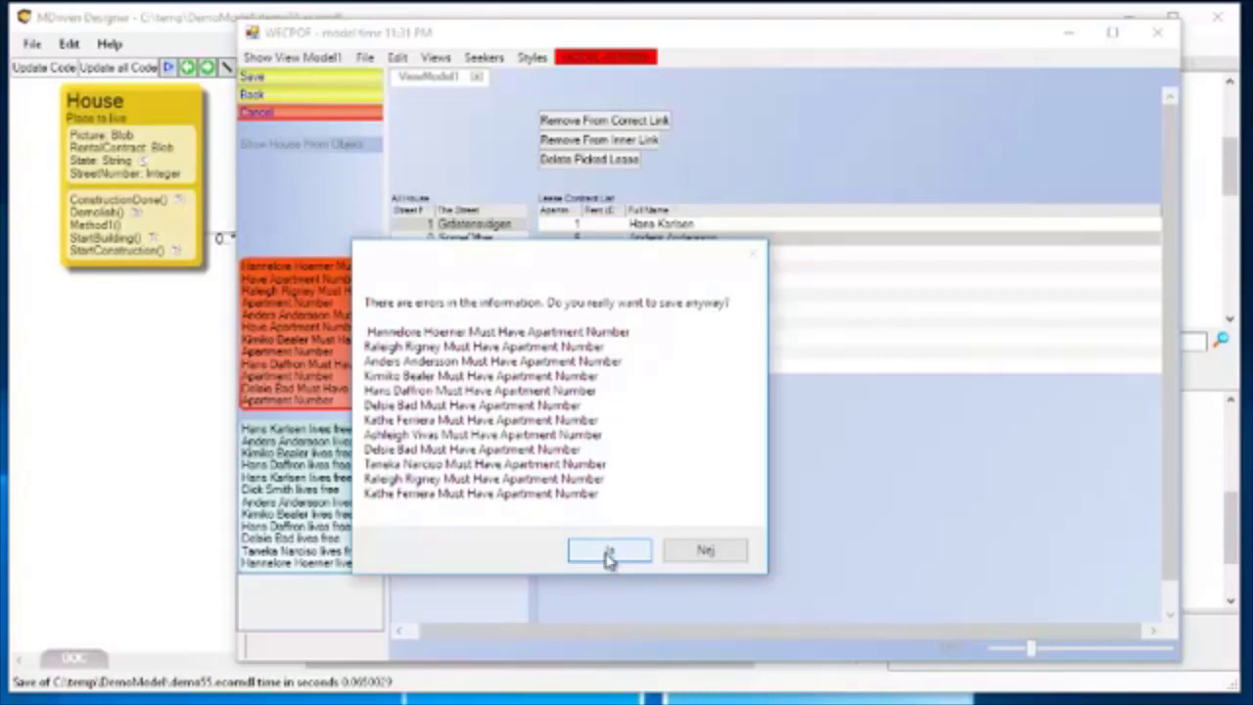
# Review the lease contracts of each listed house, reselect the first house, and return to the class diagram.
pyautogui.moveTo(497, 37); pyautogui.dragTo(578, 39)
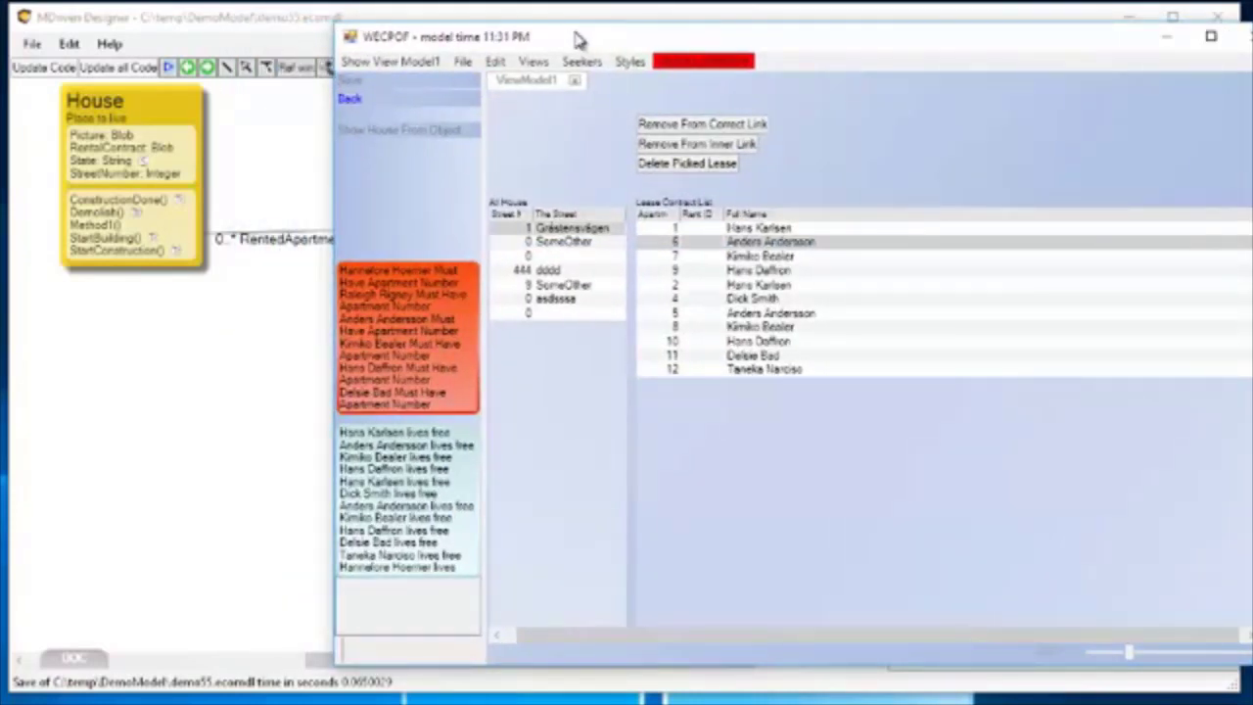
pyautogui.click(554, 245)
pyautogui.click(550, 259)
pyautogui.click(550, 272)
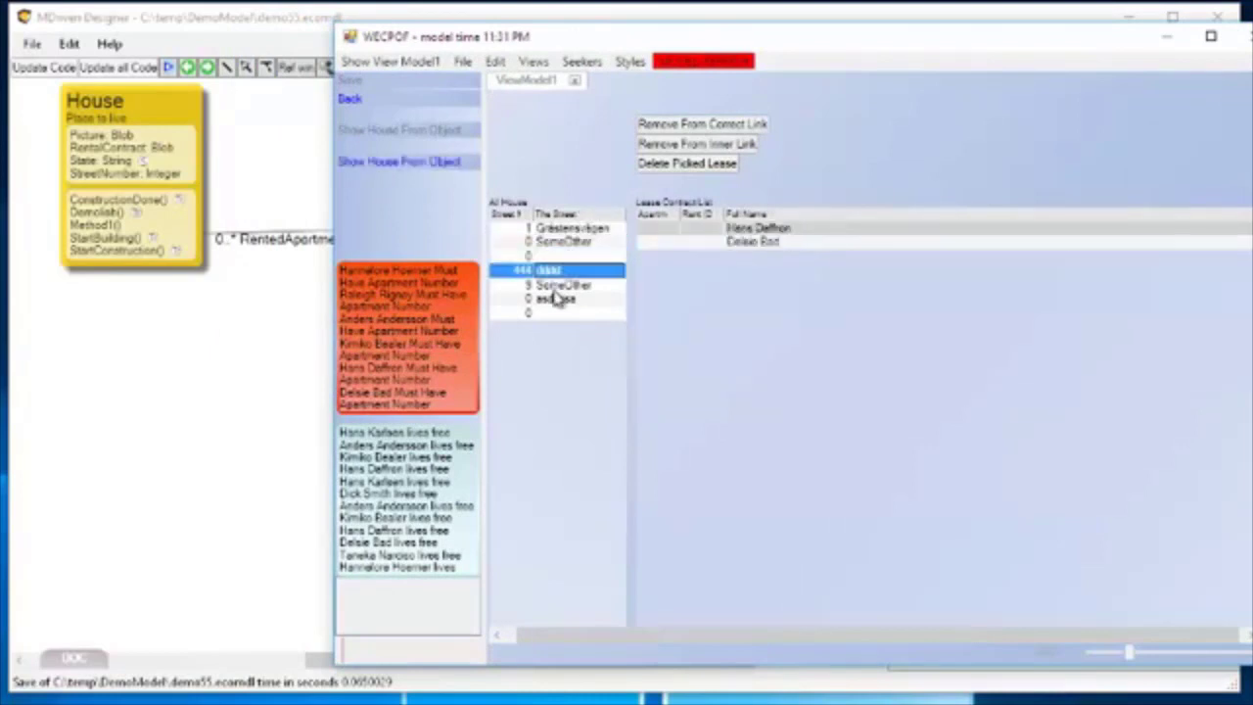
pyautogui.moveTo(552, 289); pyautogui.dragTo(551, 302)
pyautogui.click(551, 304)
pyautogui.click(553, 311)
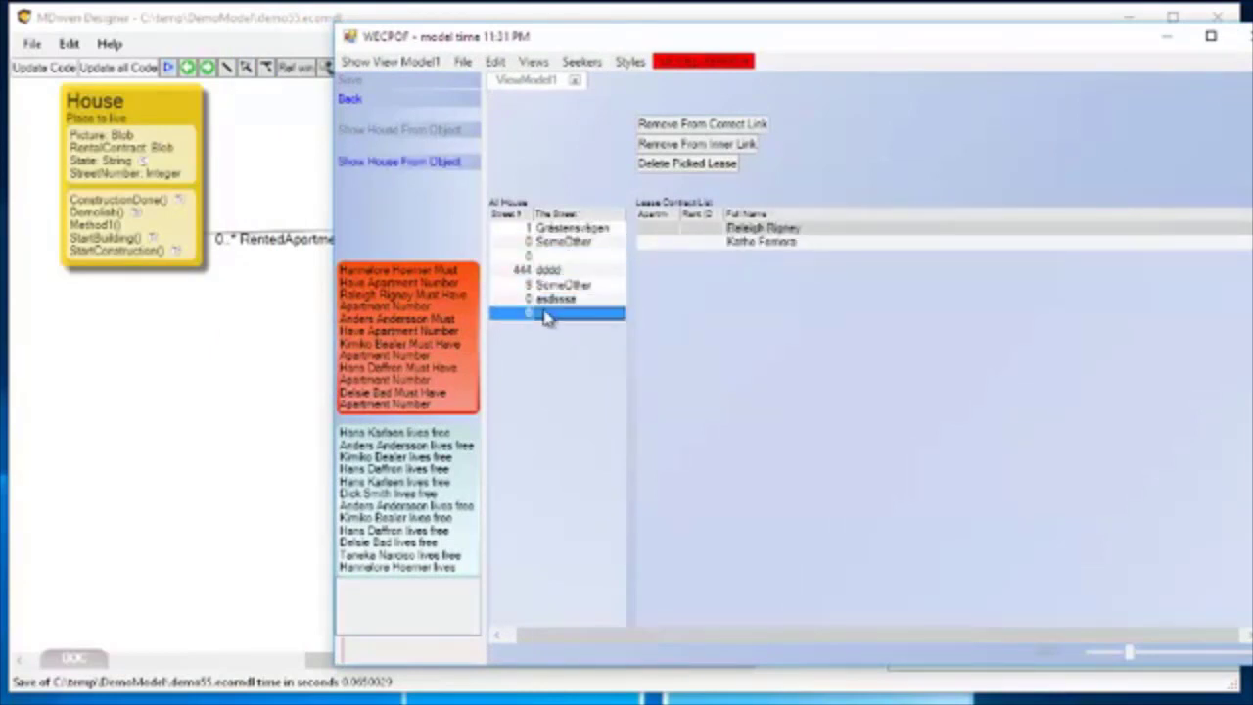
pyautogui.click(569, 231)
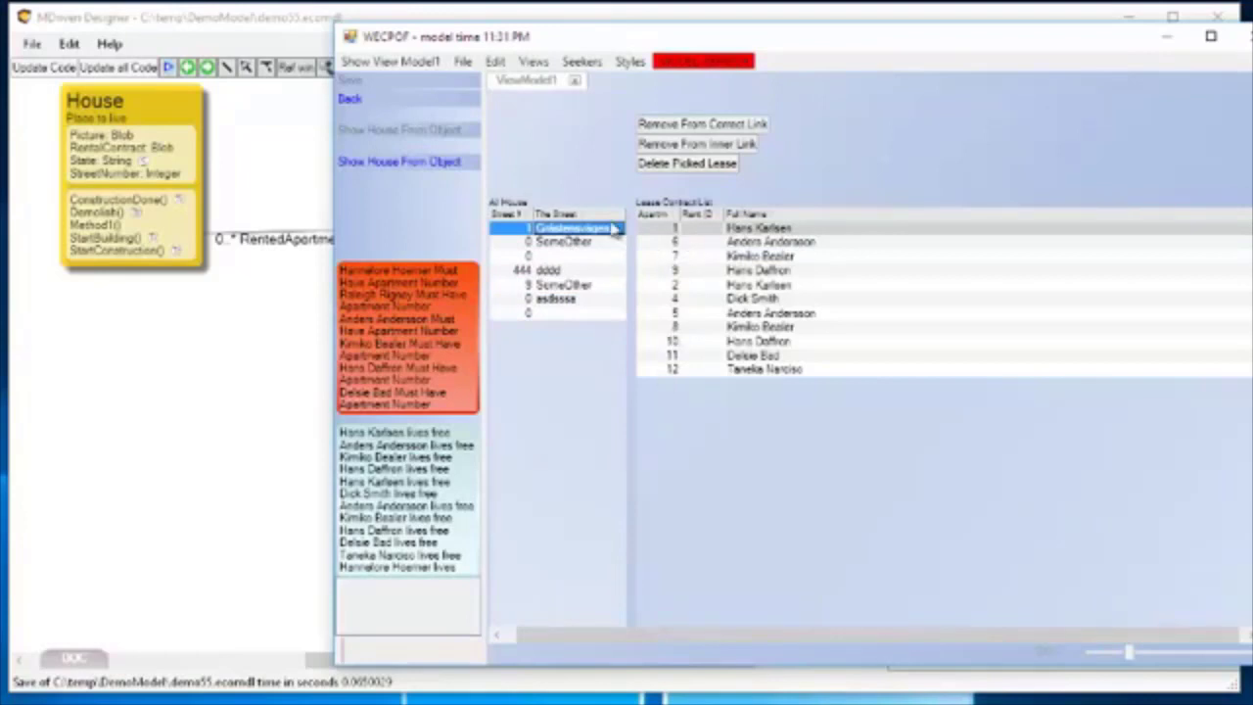
pyautogui.click(296, 133)
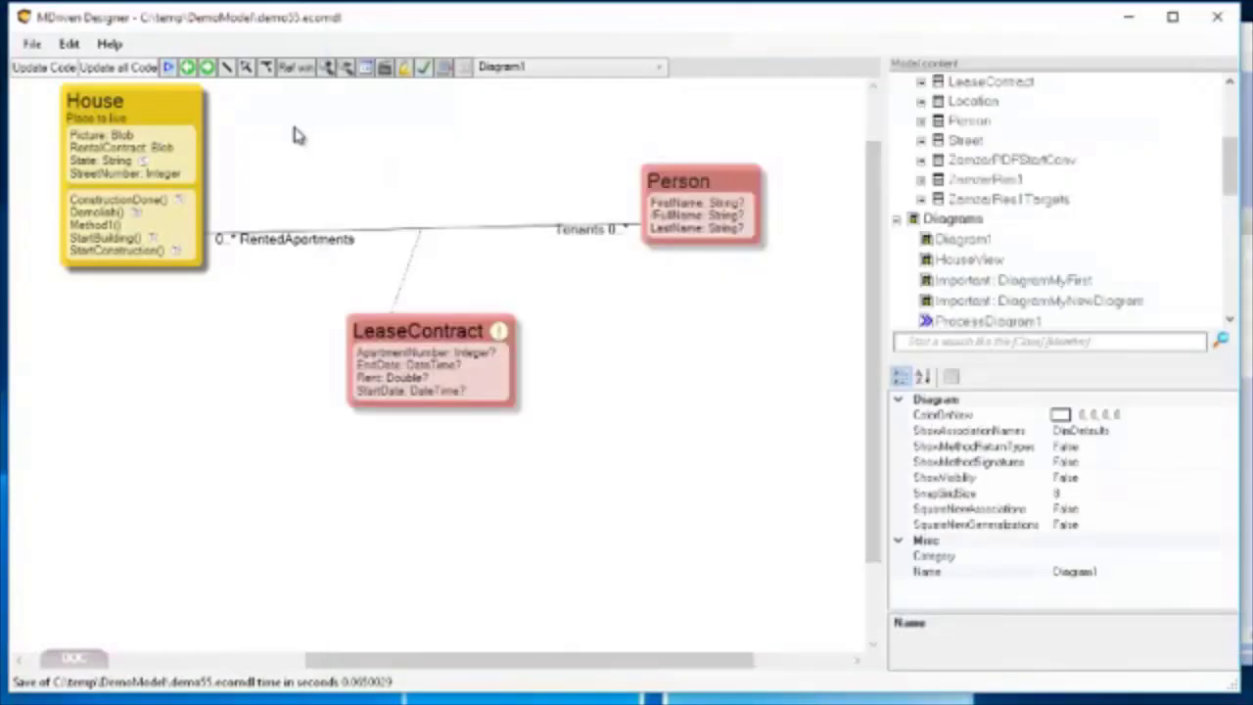